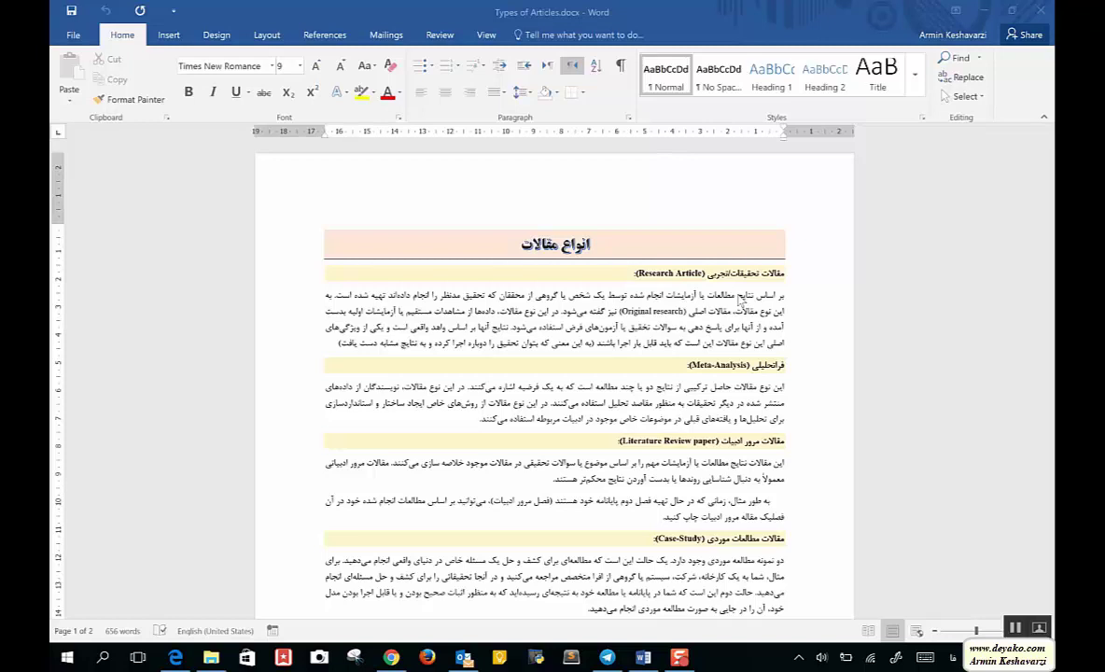
# Step: Scroll through the source article and put the insertion point at the end of its first paragraph
pyautogui.scroll(-4, 639, 140)
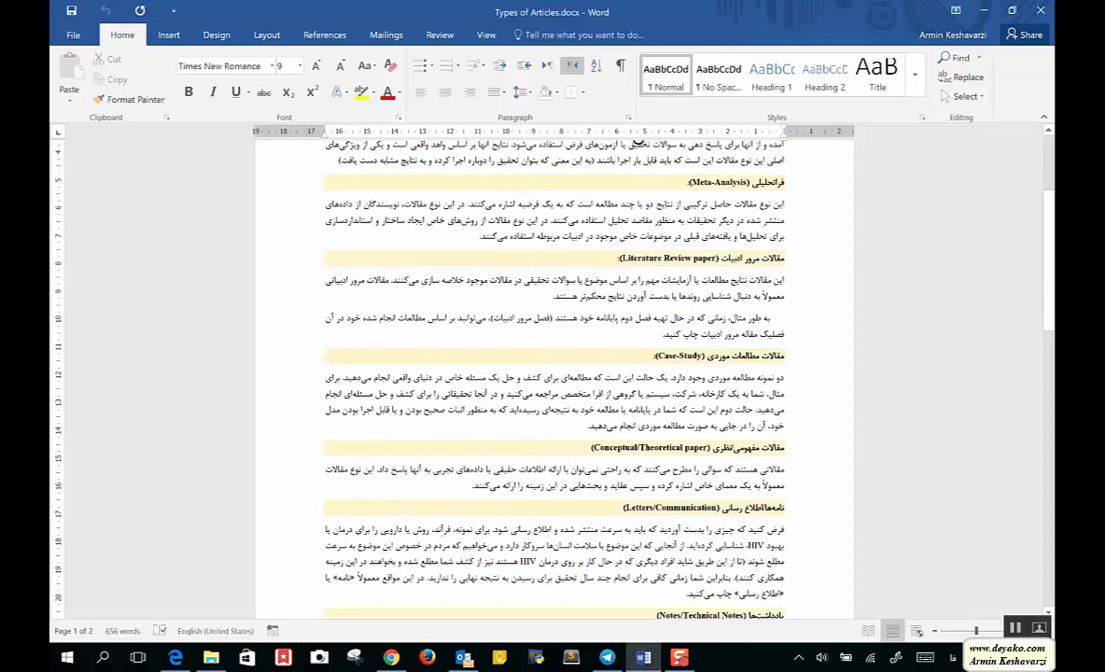
pyautogui.scroll(-2, 639, 145)
pyautogui.scroll(-3, 654, 187)
pyautogui.scroll(-2, 709, 261)
pyautogui.scroll(-2, 738, 295)
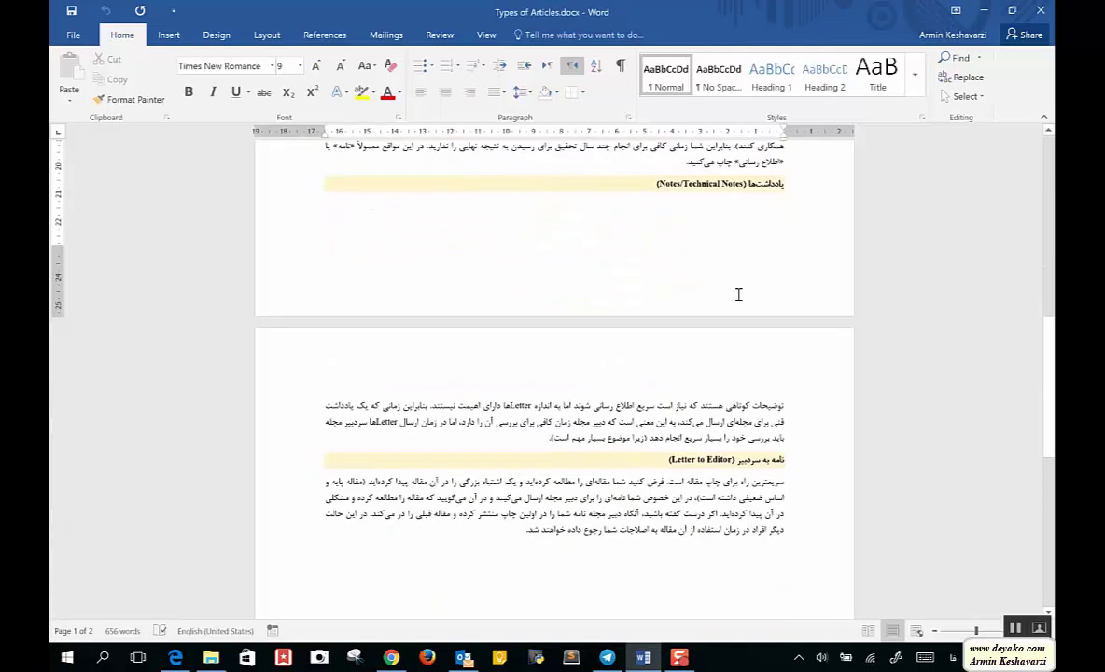
pyautogui.scroll(5, 739, 295)
pyautogui.scroll(4, 739, 295)
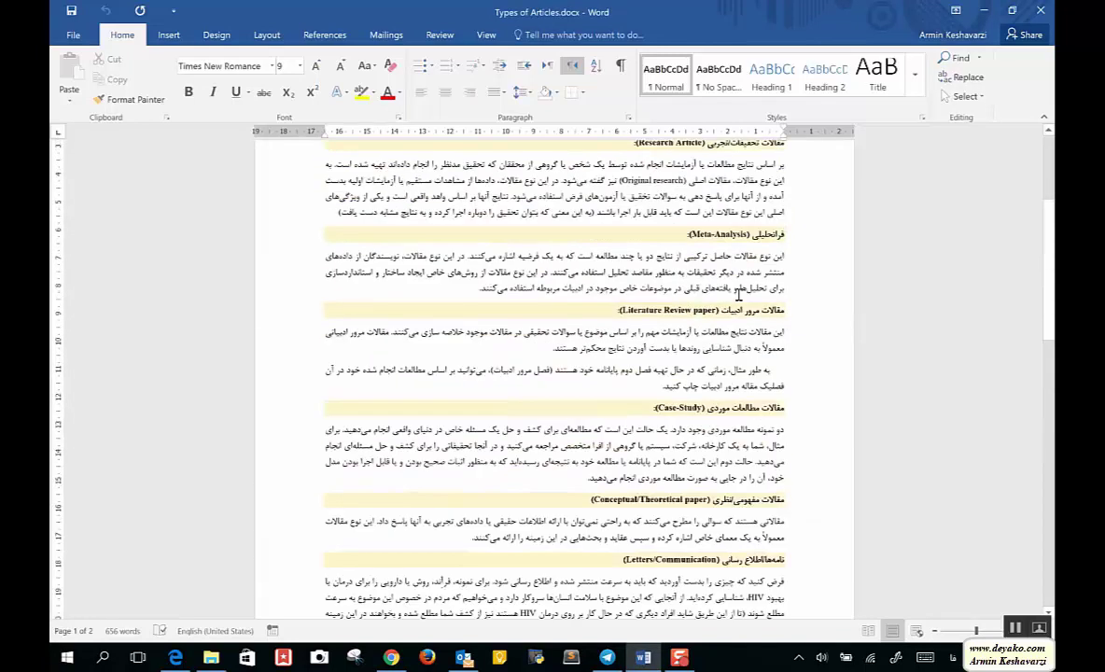
pyautogui.scroll(3, 739, 295)
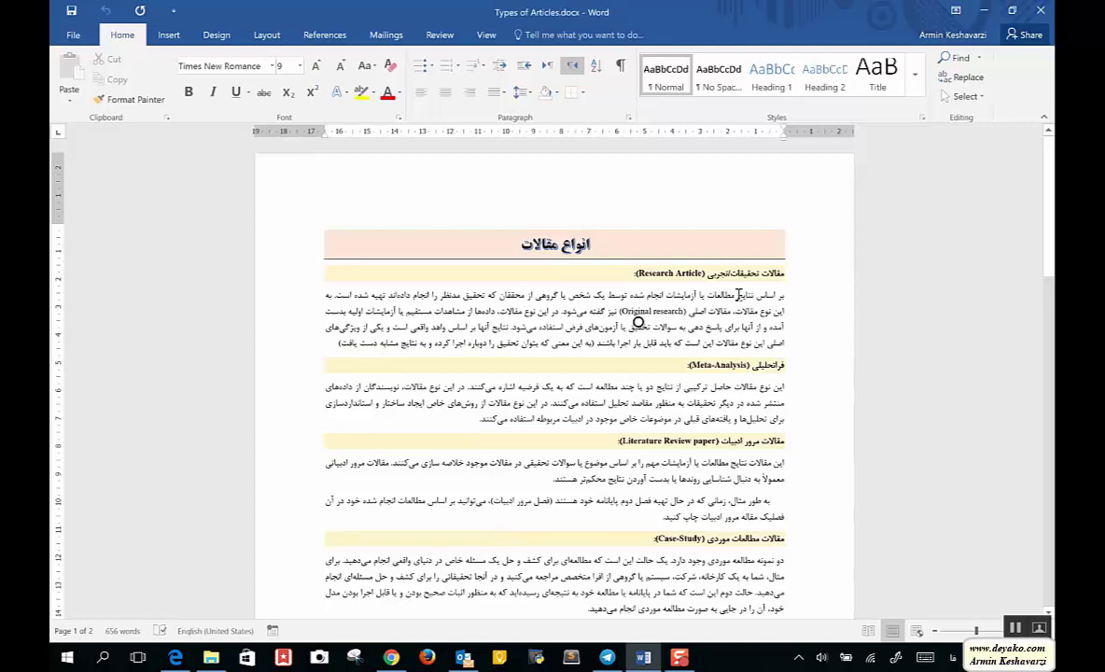
pyautogui.click(756, 309)
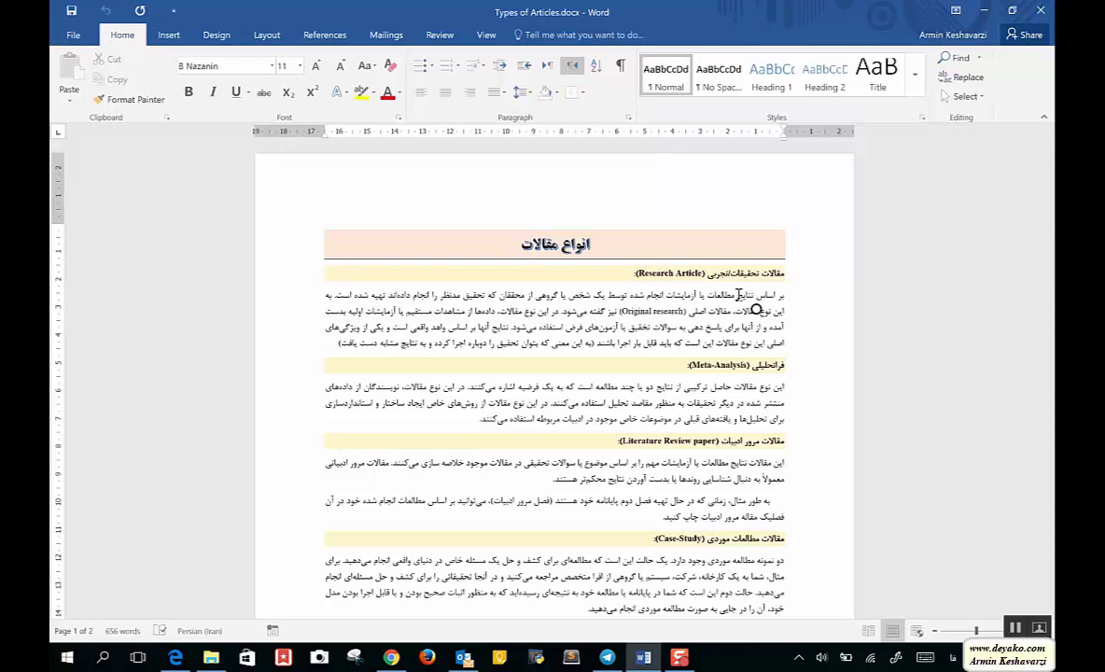
pyautogui.click(338, 349)
pyautogui.scroll(-4, 739, 295)
pyautogui.scroll(-4, 739, 295)
pyautogui.scroll(-3, 739, 295)
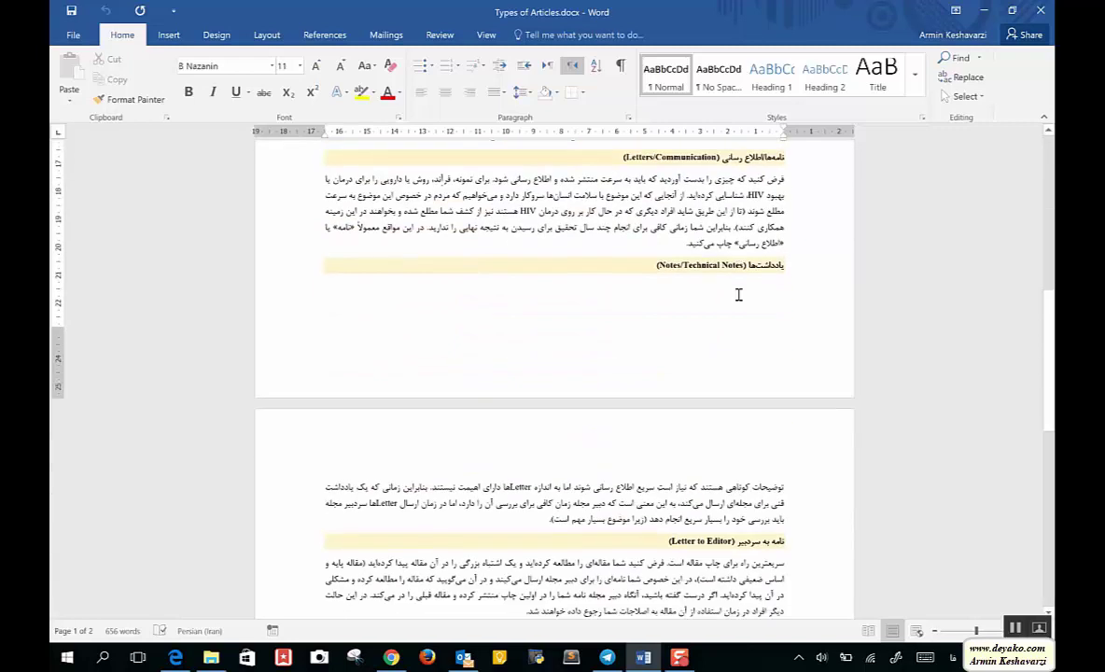
pyautogui.scroll(-5, 738, 295)
pyautogui.scroll(3, 738, 295)
pyautogui.scroll(5, 738, 295)
pyautogui.scroll(5, 738, 295)
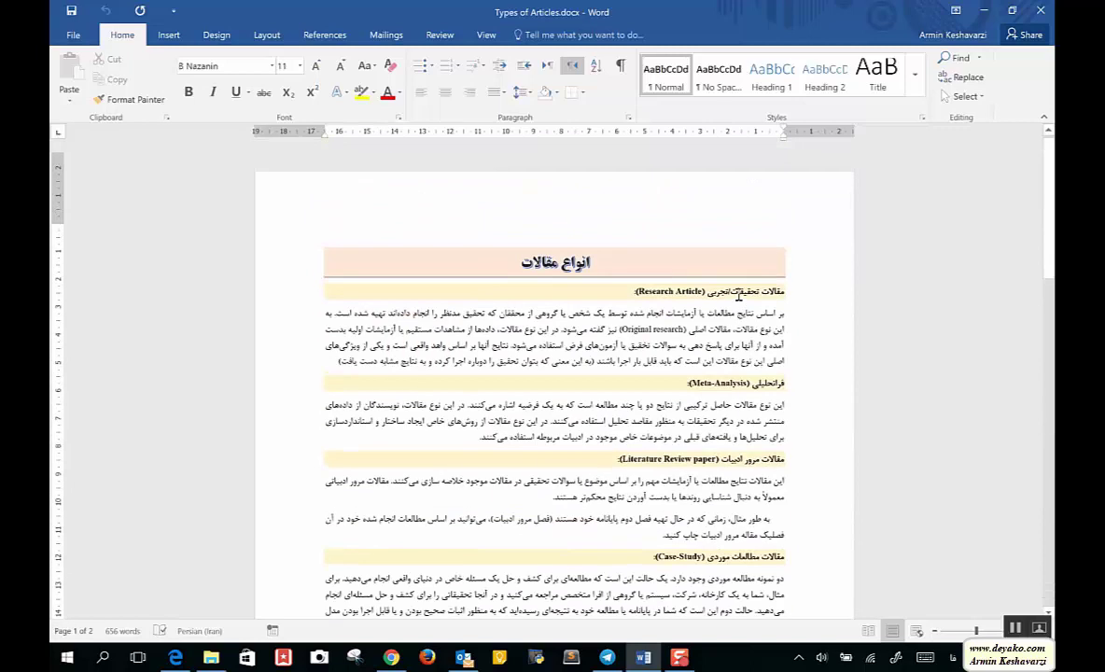
pyautogui.scroll(2, 739, 295)
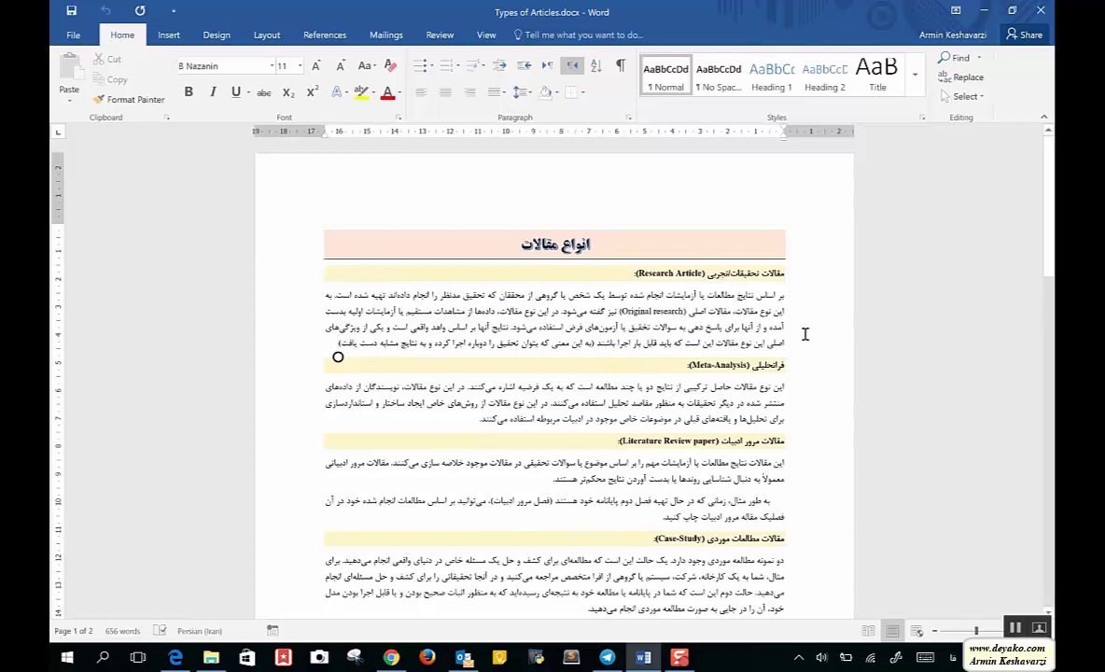
# Step: Search Windows for 'word' and launch Word 2016
pyautogui.click(103, 657)
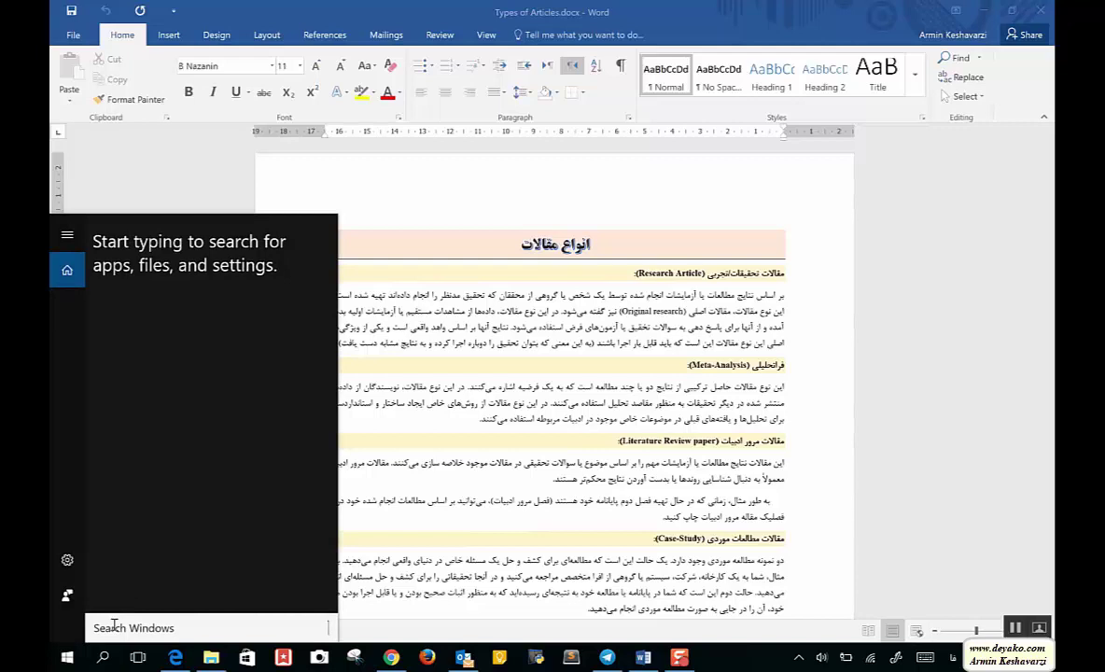
pyautogui.write('word')
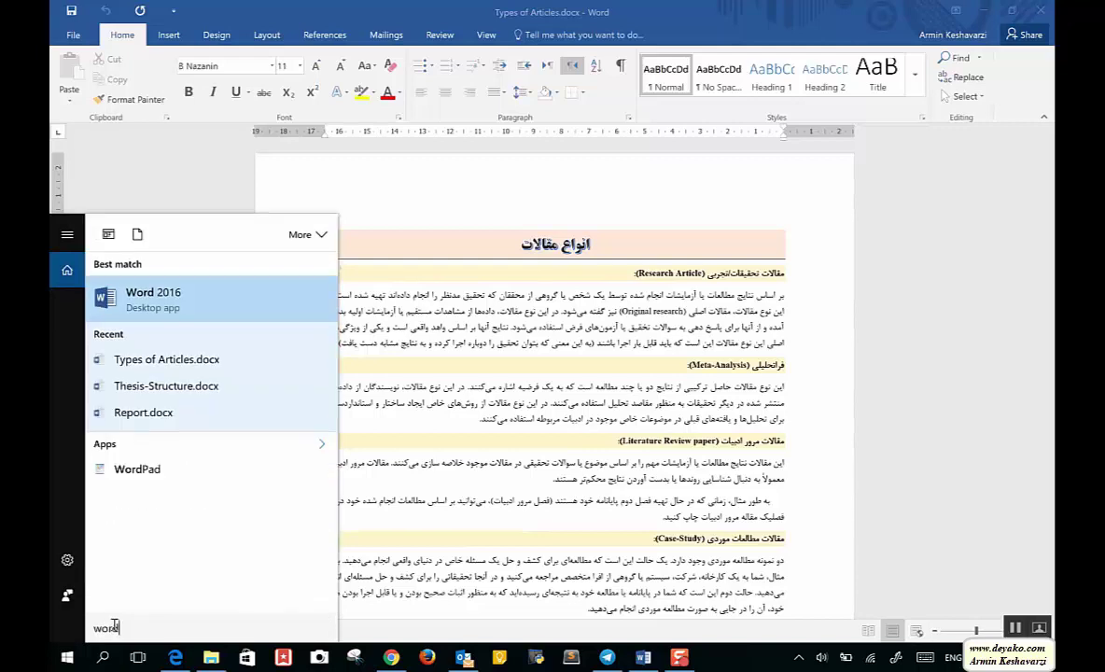
pyautogui.click(197, 291)
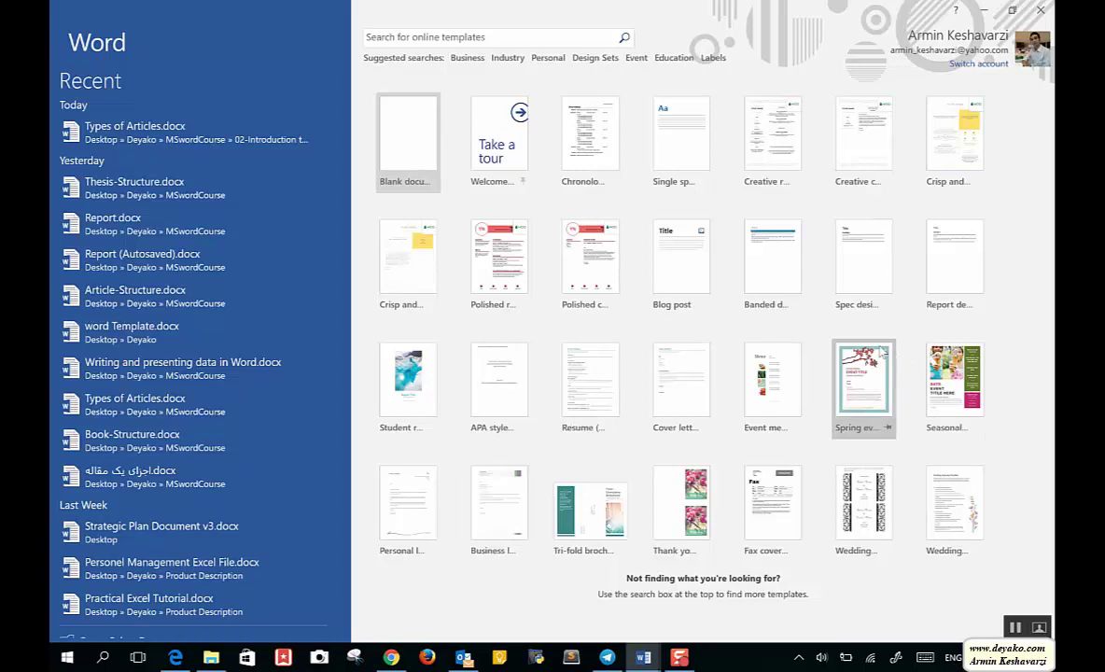
# Step: Search online templates for 'resume', then return to the templates and create a Blank document
pyautogui.click(477, 39)
pyautogui.write('re')
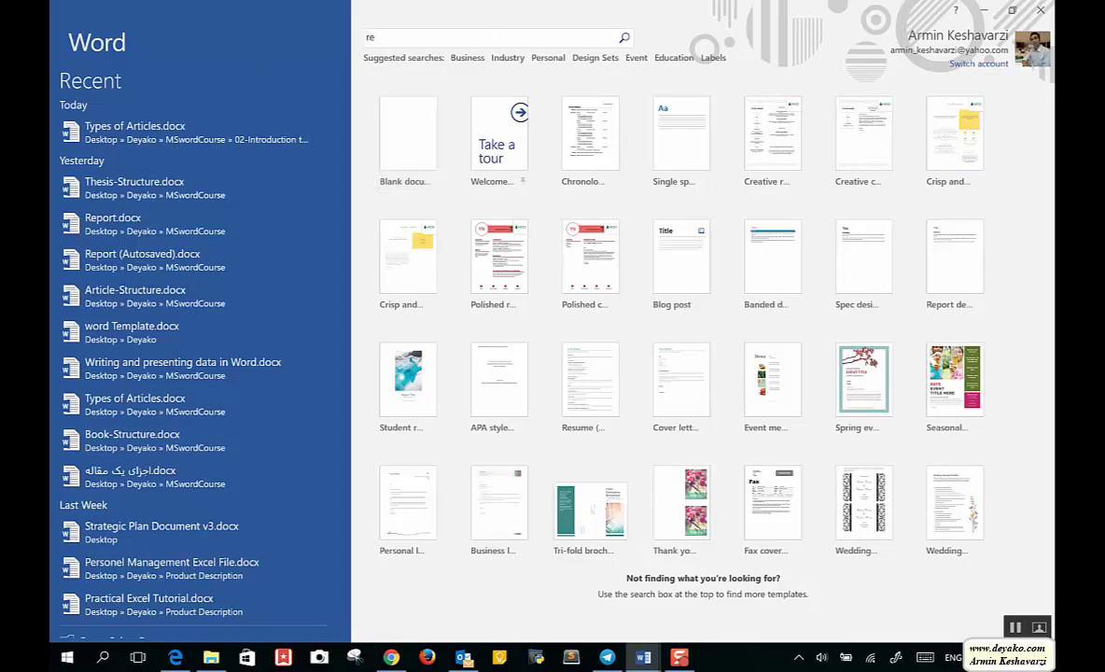
pyautogui.write('sume')
pyautogui.press('Return')
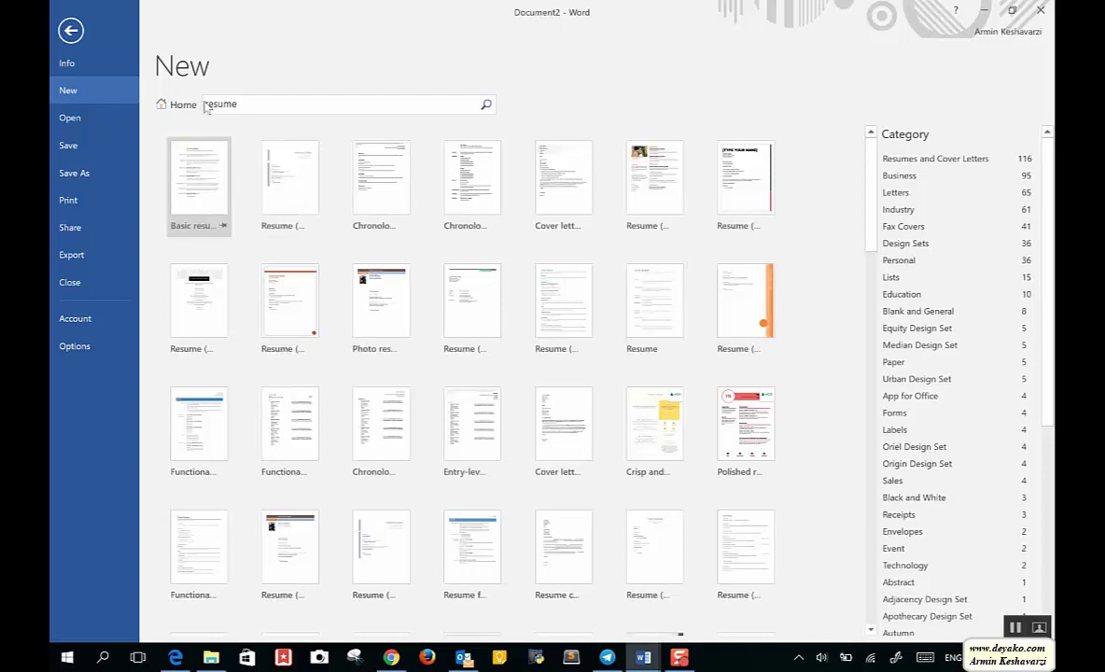
pyautogui.click(173, 104)
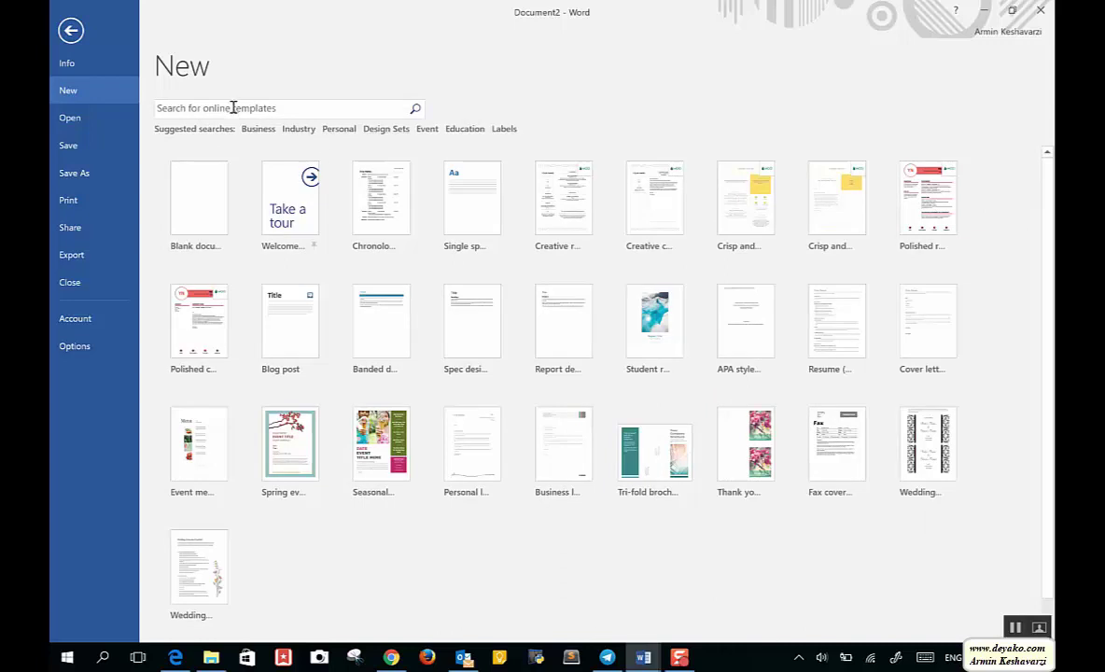
pyautogui.click(213, 213)
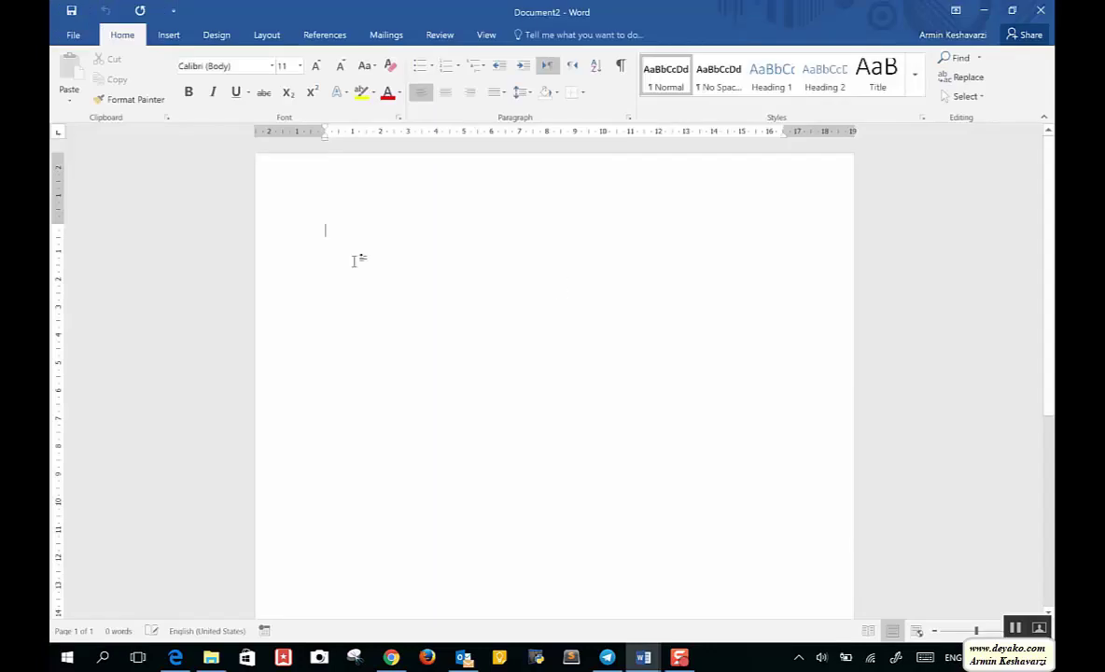
pyautogui.write('d')
pyautogui.write('fsdfsdfsdfsd')
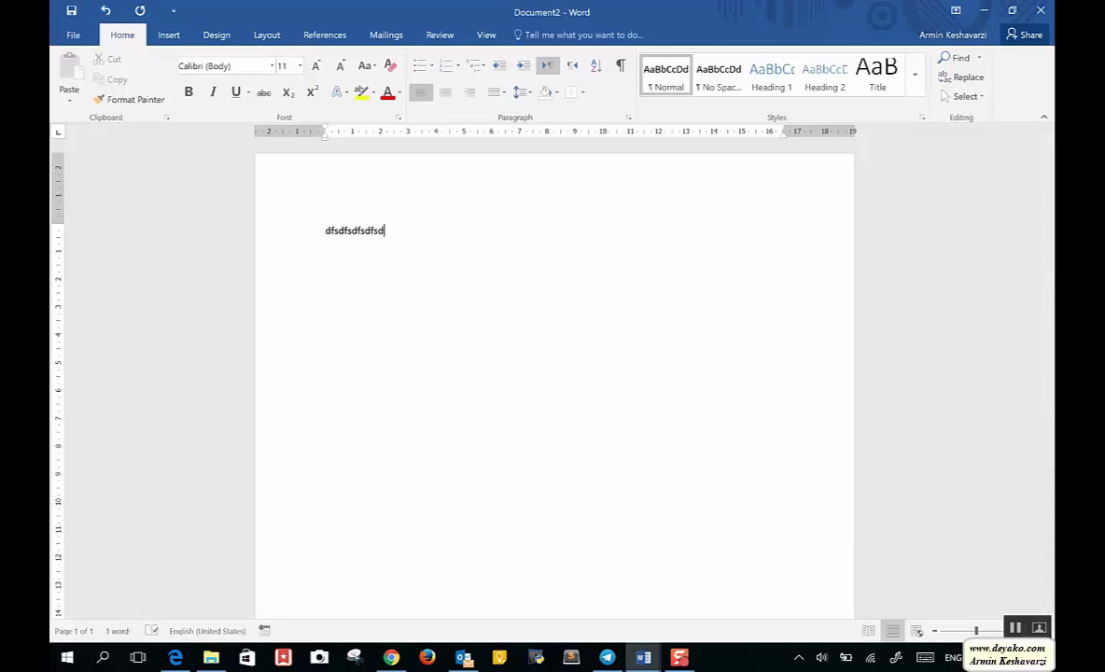
pyautogui.hotkey('alt', 'shift')
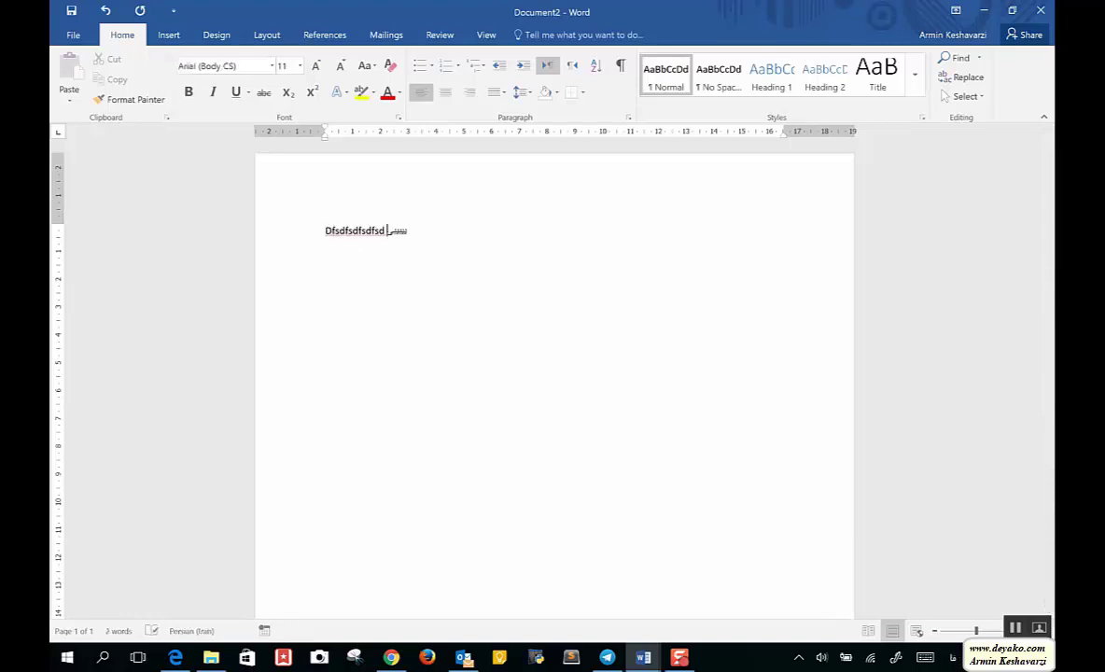
pyautogui.press('BackSpace')
pyautogui.press('BackSpace')
pyautogui.press('BackSpace')
pyautogui.press('BackSpace')
pyautogui.press('BackSpace')
pyautogui.hotkey('alt', 'shift')
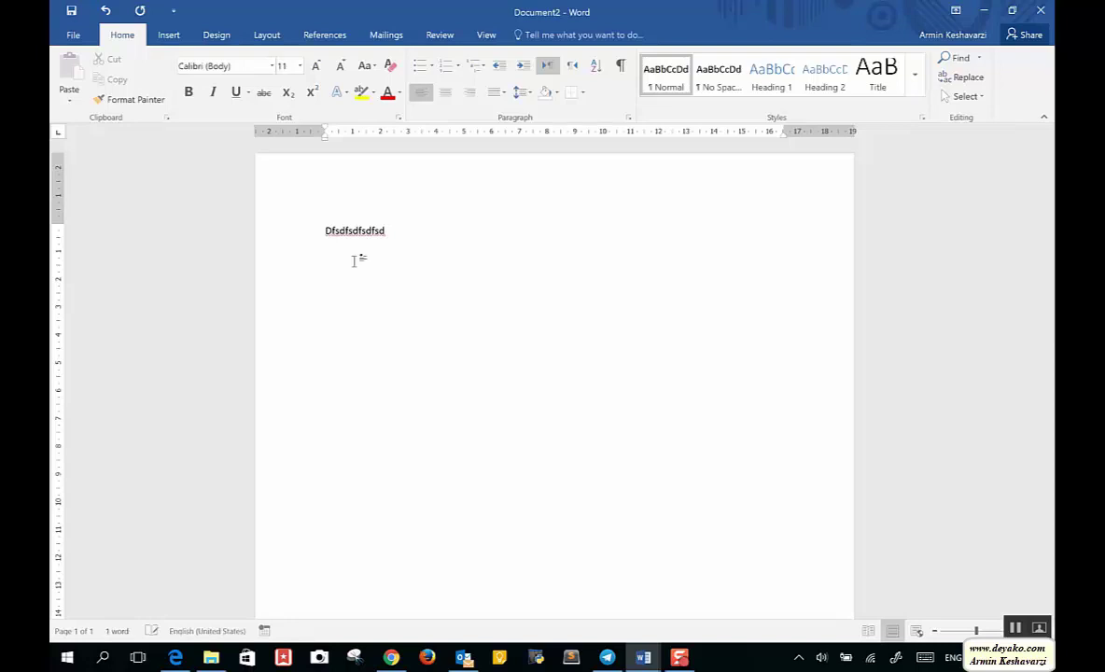
pyautogui.press('BackSpace')
pyautogui.press('BackSpace')
pyautogui.press('BackSpace')
pyautogui.click(416, 226)
pyautogui.hotkey('alt', 'shift')
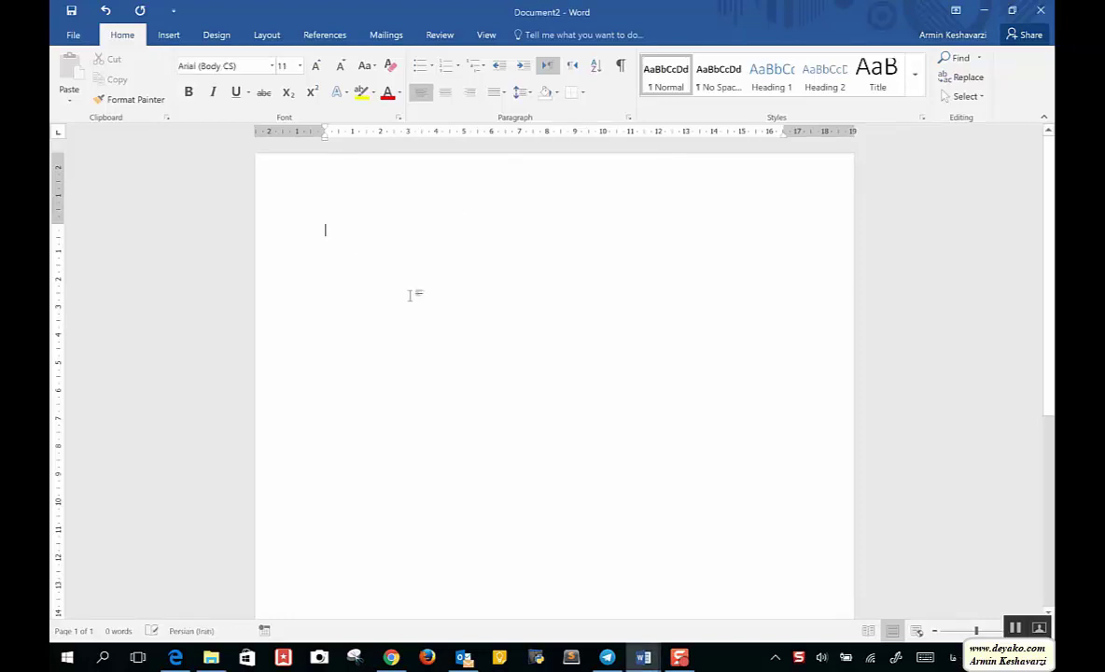
pyautogui.hotkey('alt', 'shift')
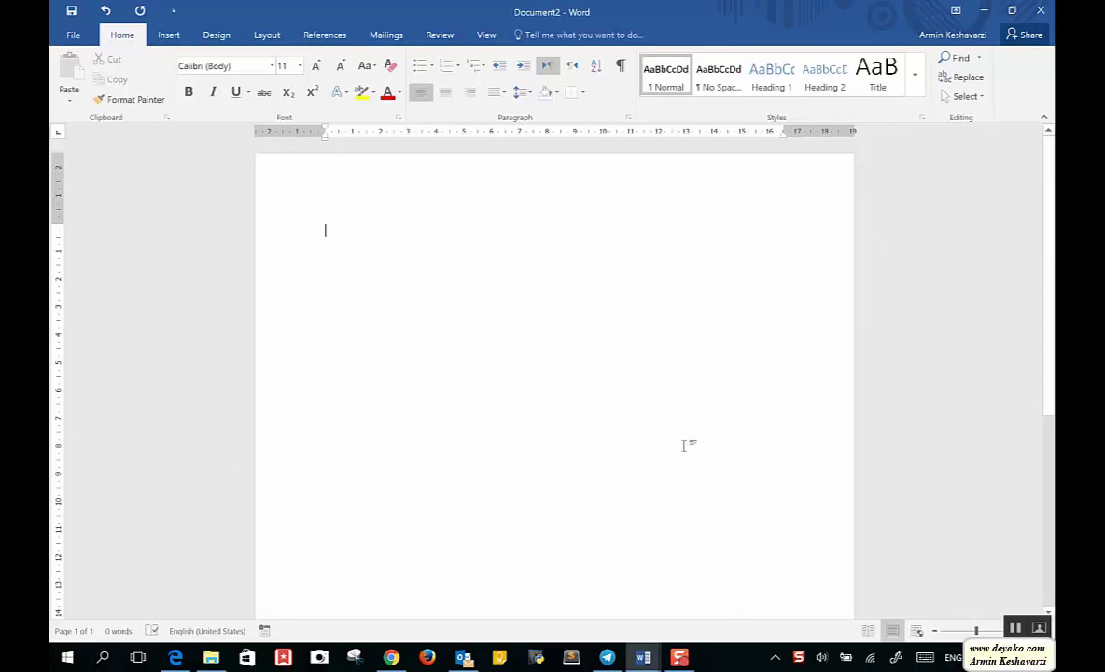
# Step: Stack the open Word windows, then move and resize the Types of Articles window
pyautogui.rightClick(730, 664)
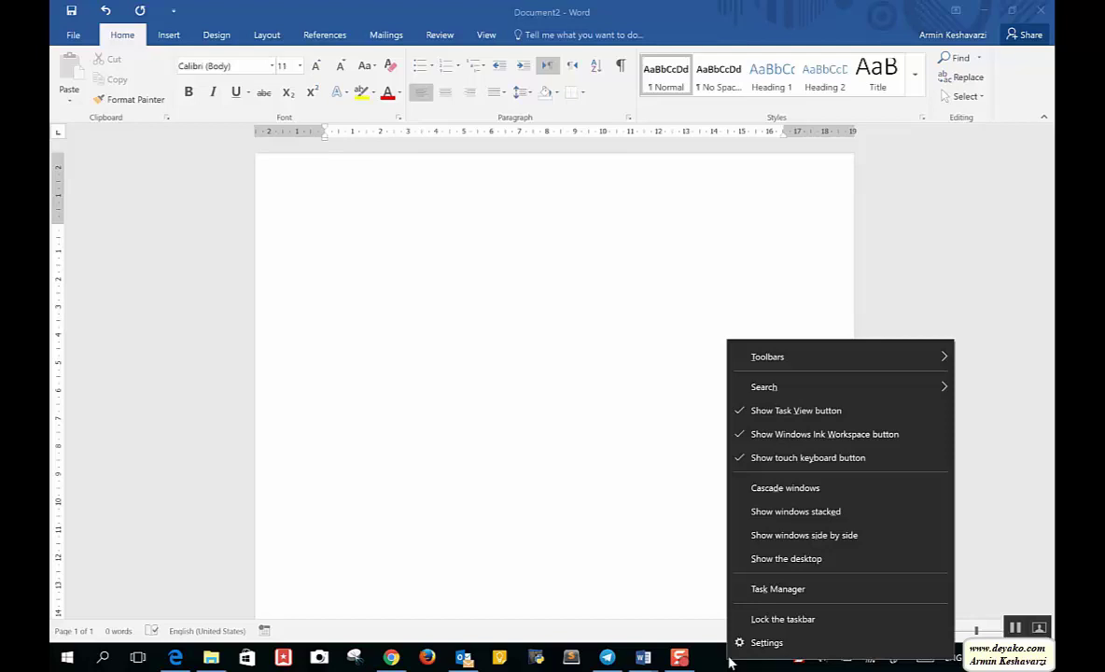
pyautogui.click(819, 512)
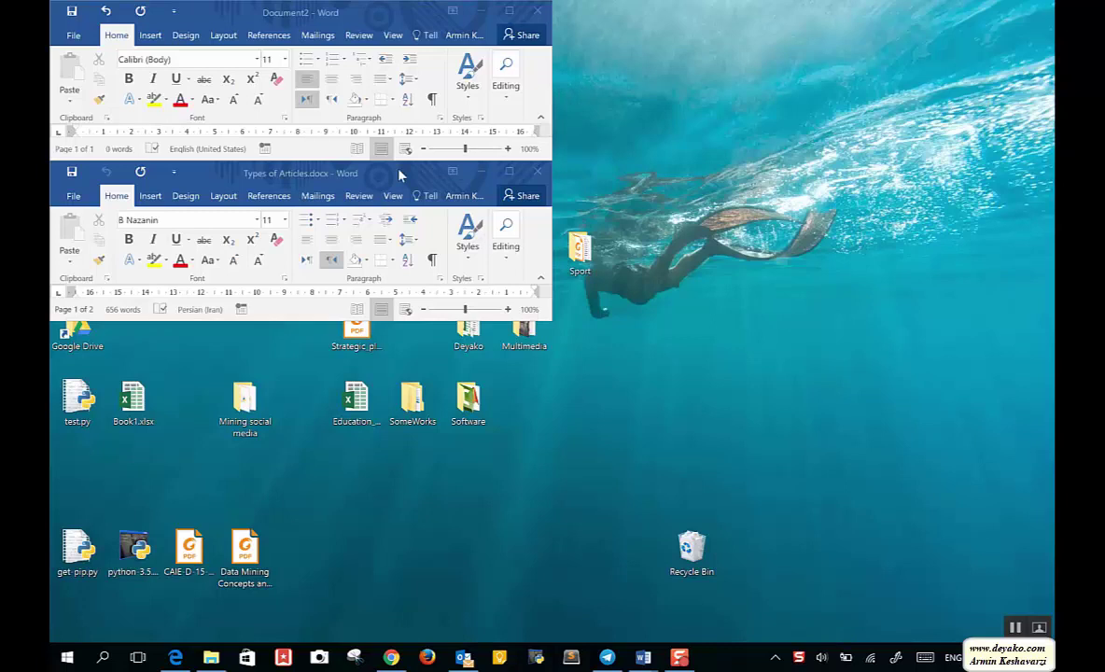
pyautogui.moveTo(400, 173); pyautogui.dragTo(404, 491)
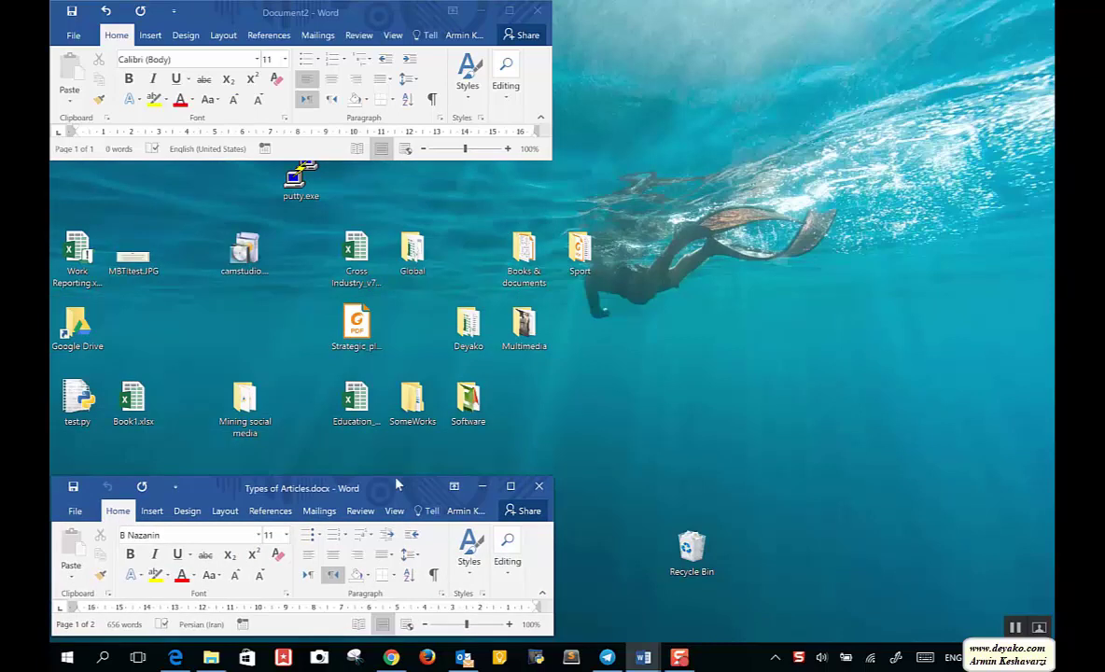
pyautogui.moveTo(555, 536); pyautogui.dragTo(1050, 512)
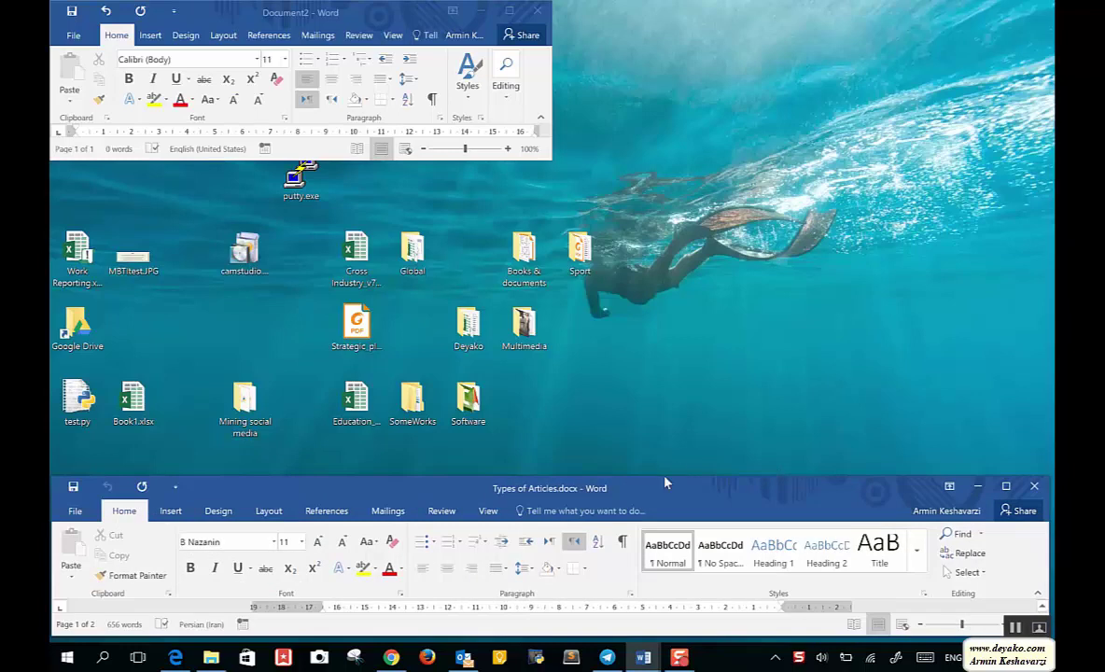
pyautogui.moveTo(663, 476); pyautogui.dragTo(661, 317)
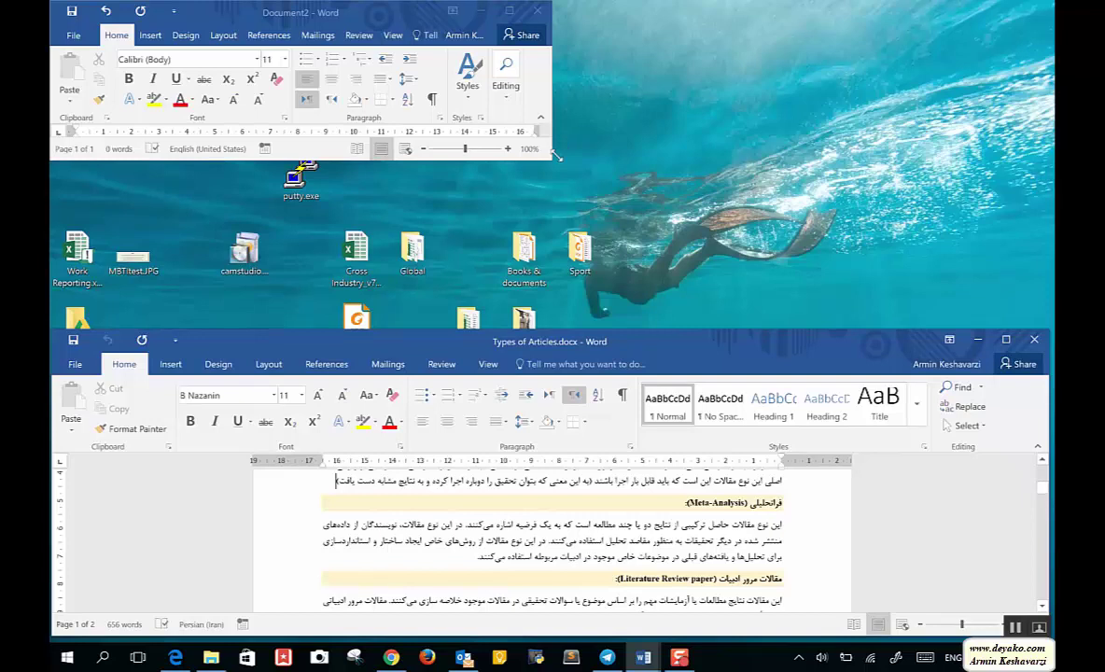
# Step: Place Types of Articles on top and the blank Document2 window below it
pyautogui.moveTo(556, 157)
pyautogui.mouseDown()
pyautogui.moveTo(971, 317)
pyautogui.moveTo(1050, 325)
pyautogui.mouseUp()
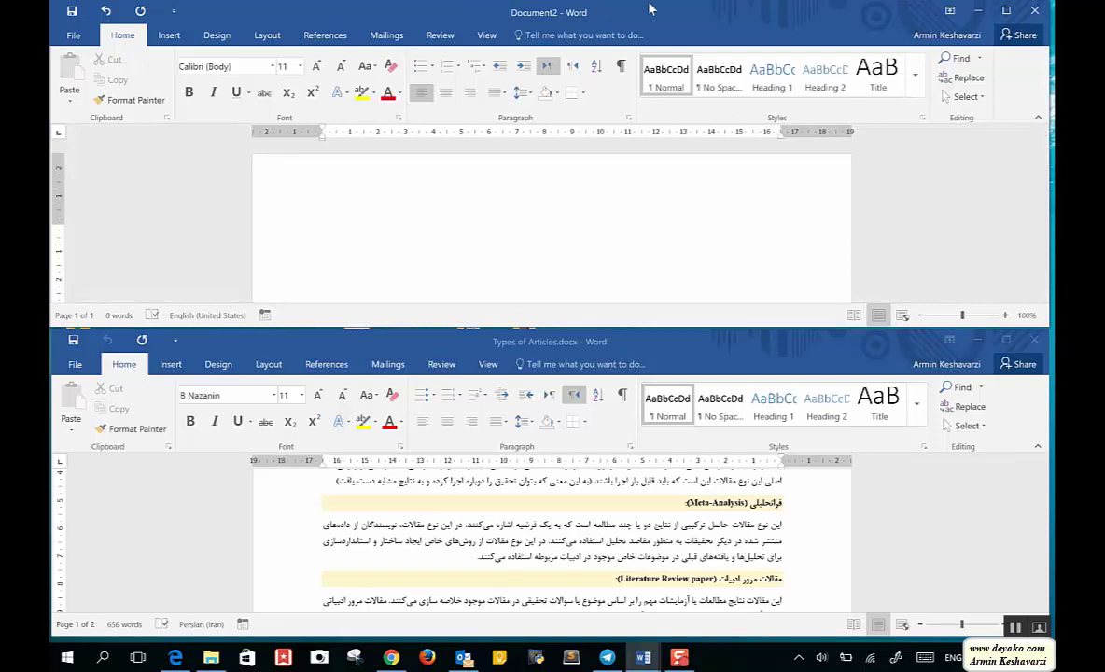
pyautogui.moveTo(651, 10); pyautogui.dragTo(665, 392)
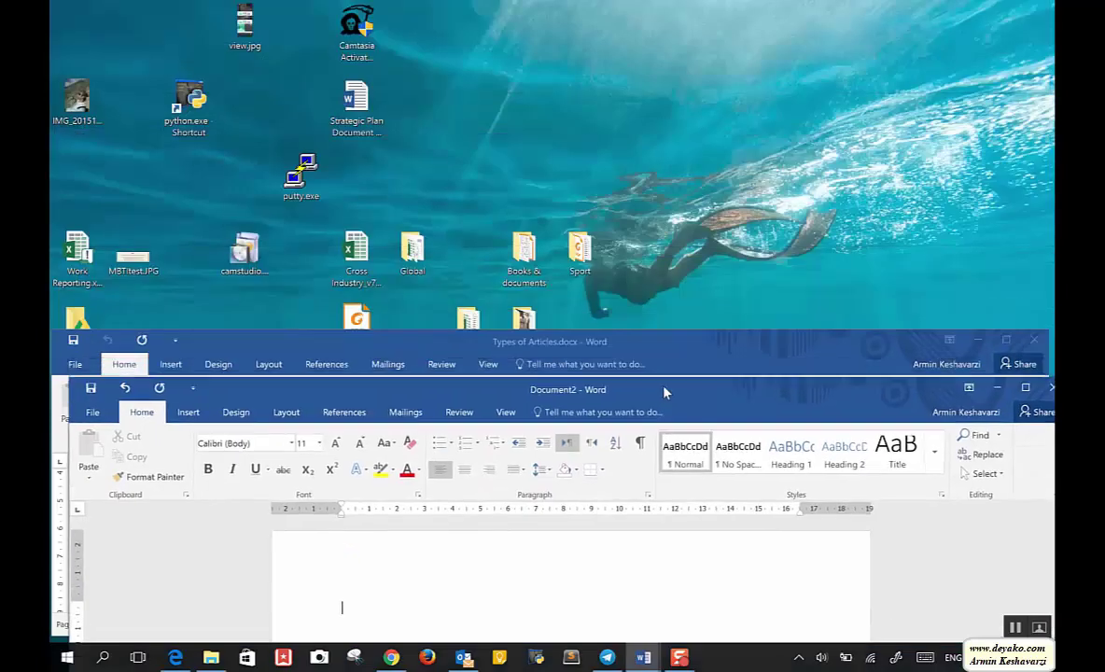
pyautogui.moveTo(661, 358)
pyautogui.mouseDown()
pyautogui.moveTo(679, 23)
pyautogui.moveTo(664, 31)
pyautogui.mouseUp()
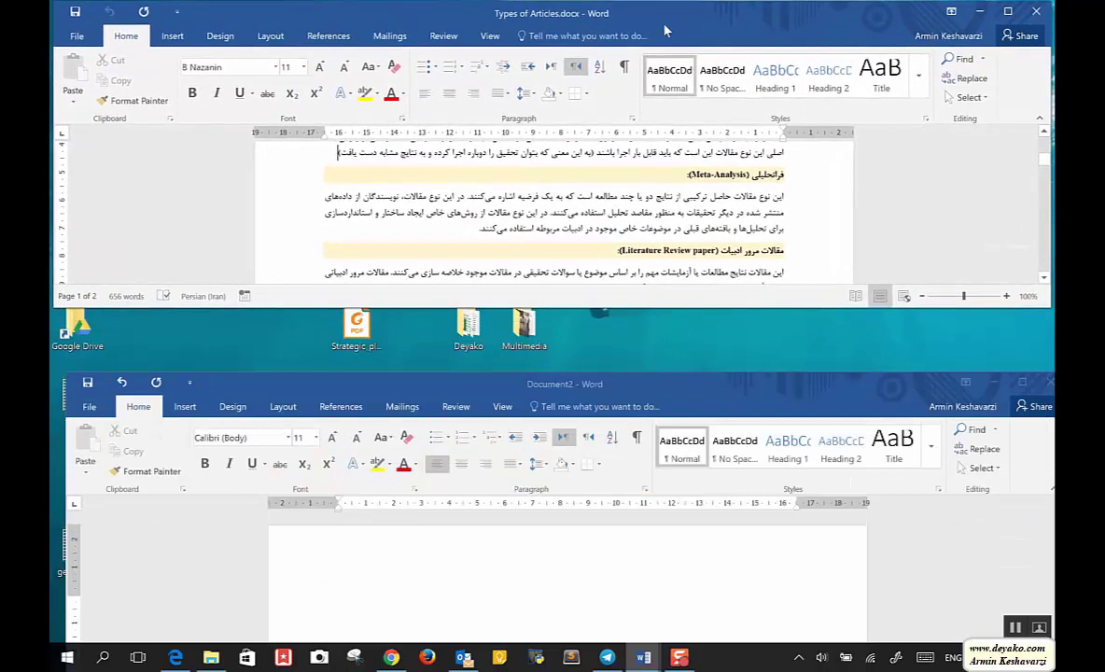
pyautogui.moveTo(666, 385)
pyautogui.mouseDown()
pyautogui.moveTo(640, 326)
pyautogui.moveTo(657, 329)
pyautogui.mouseUp()
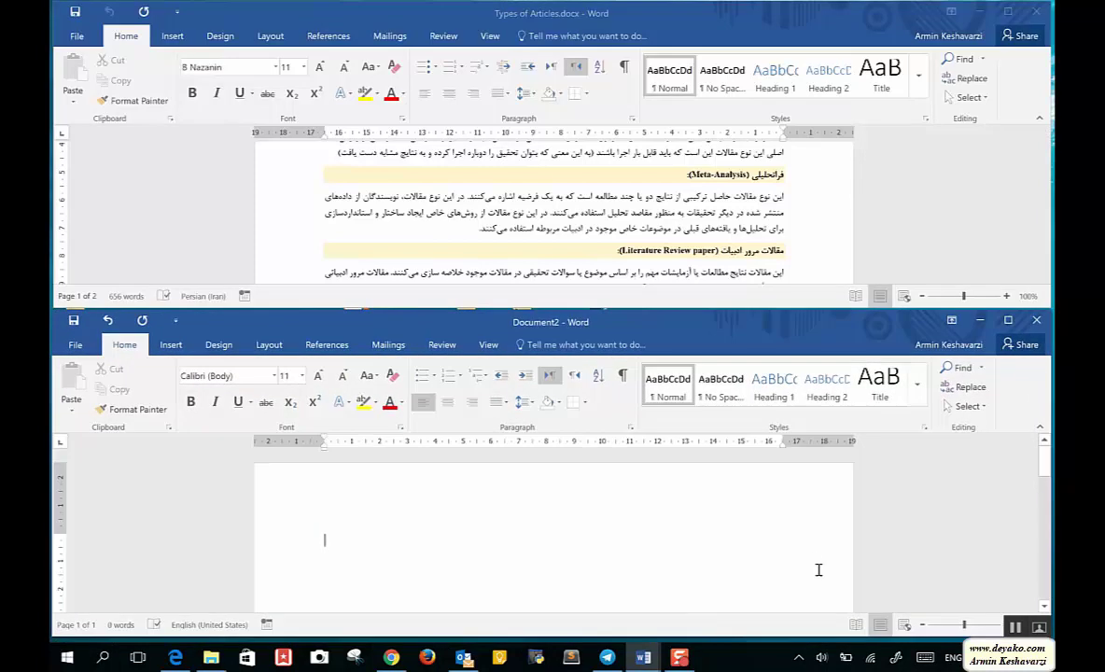
# Step: Set Document2's zoom to 121% through the View Zoom dialog
pyautogui.click(488, 345)
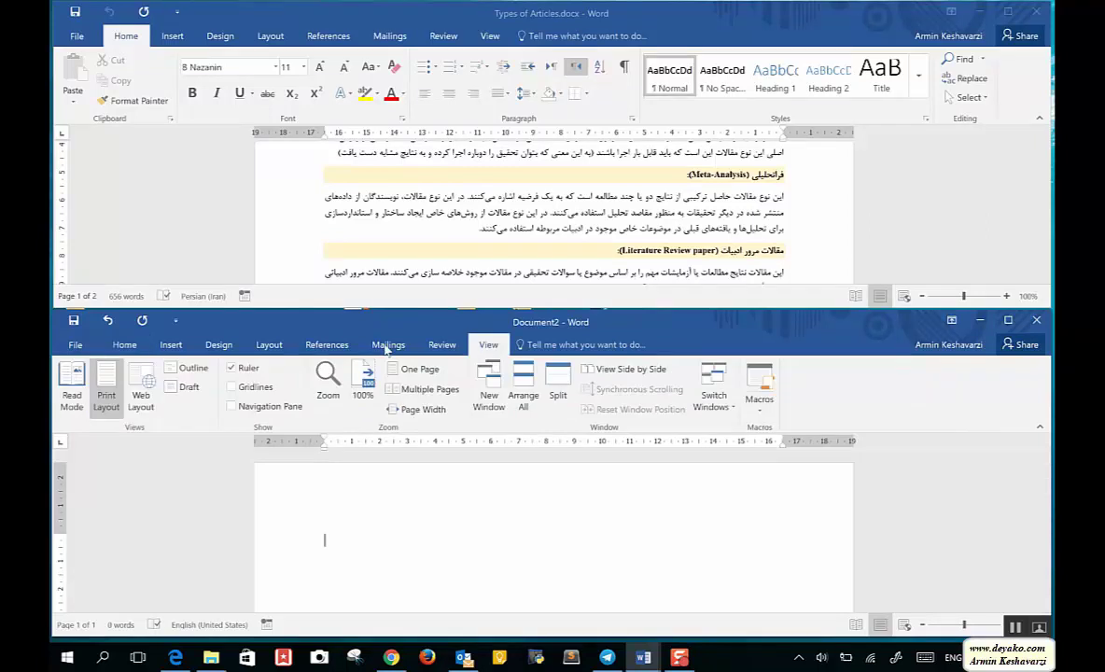
pyautogui.click(327, 385)
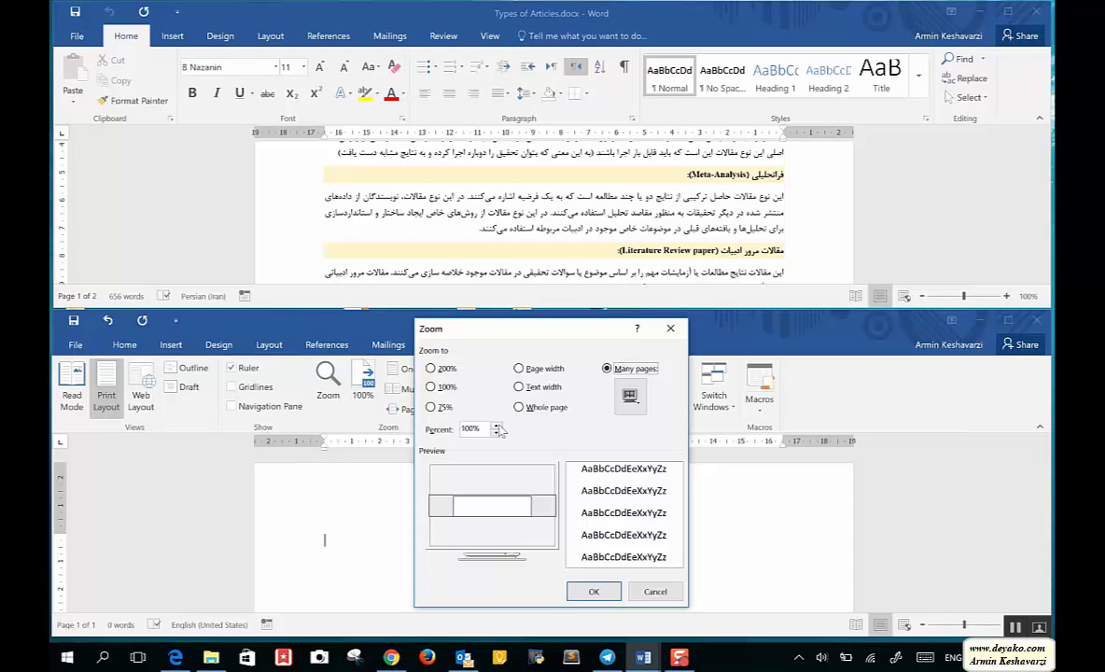
pyautogui.click(497, 426)
pyautogui.click(496, 426)
pyautogui.click(496, 426)
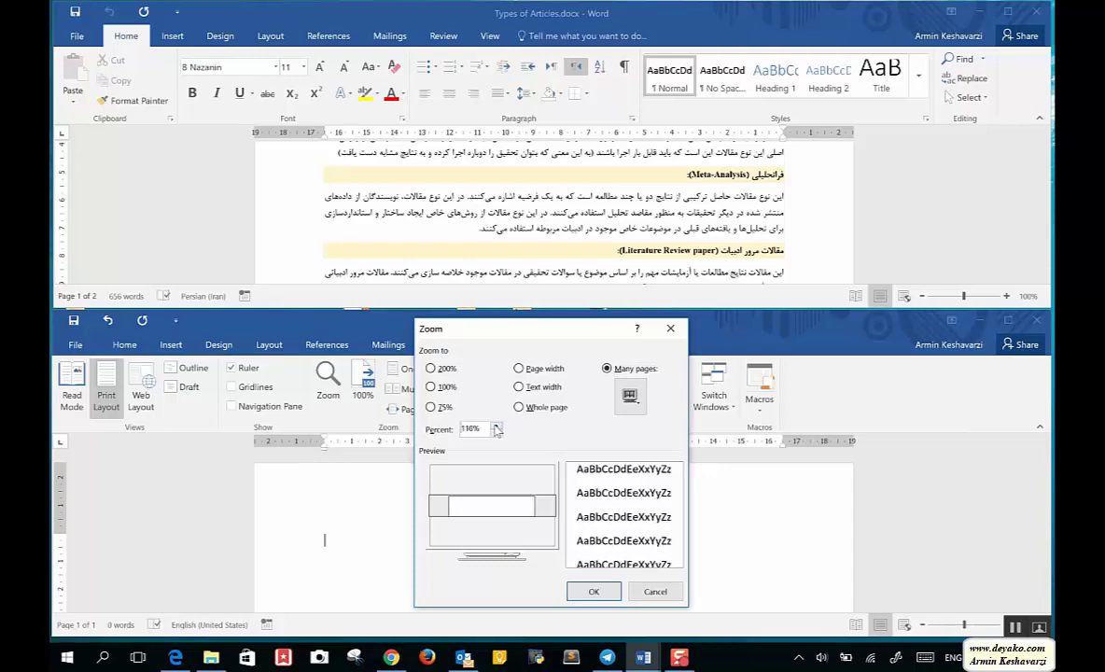
pyautogui.click(497, 426)
pyautogui.click(496, 428)
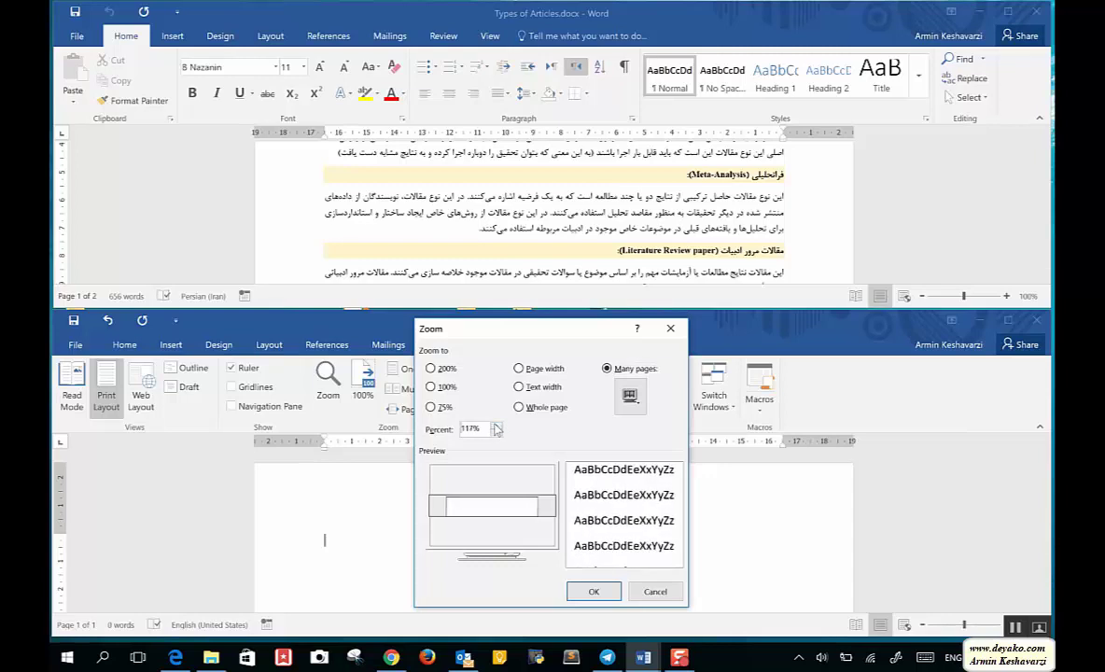
pyautogui.click(497, 428)
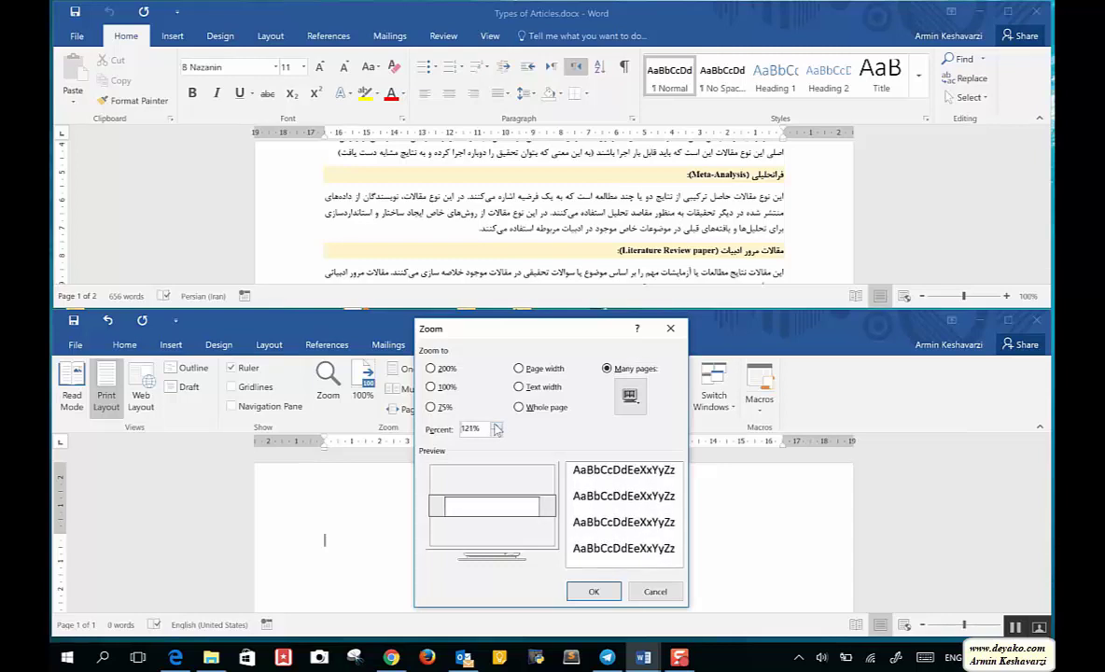
pyautogui.click(591, 590)
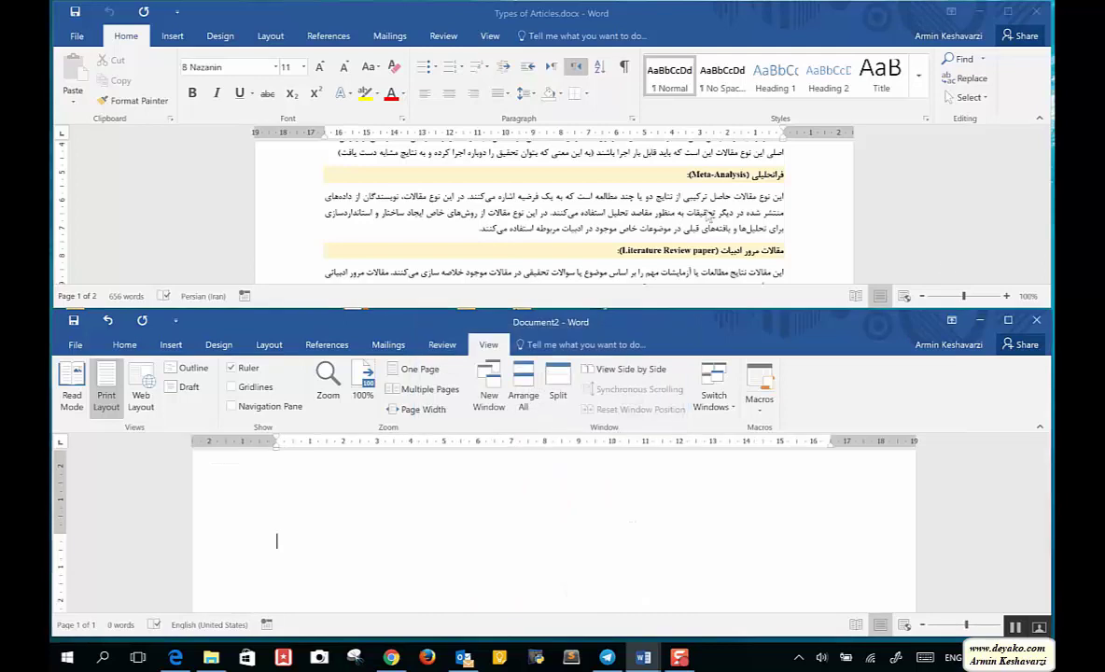
# Step: Zoom the source article to 140% and scroll up to its title
pyautogui.click(1008, 296)
pyautogui.click(1009, 295)
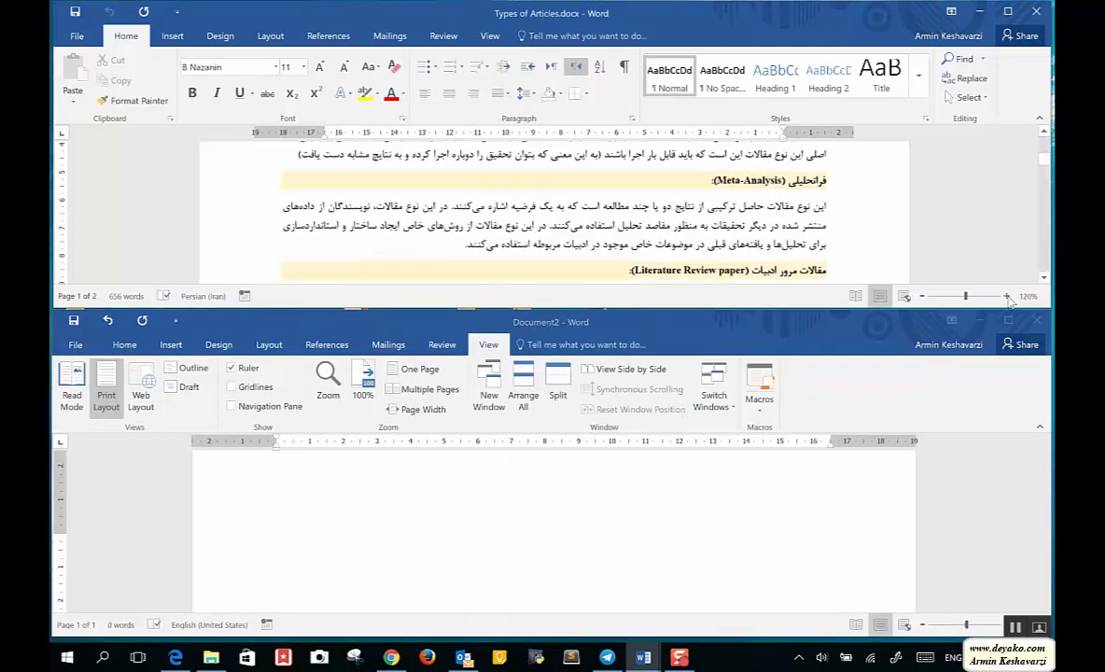
pyautogui.click(1009, 296)
pyautogui.click(1009, 296)
pyautogui.scroll(1, 812, 175)
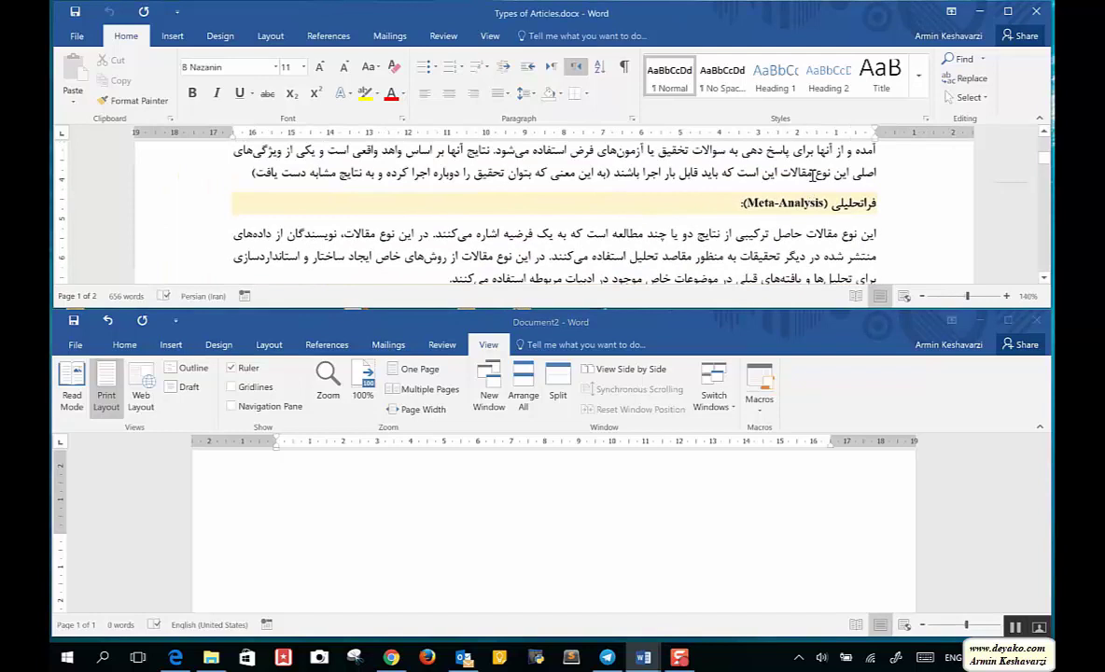
pyautogui.scroll(2, 812, 176)
pyautogui.scroll(2, 813, 175)
pyautogui.scroll(1, 812, 176)
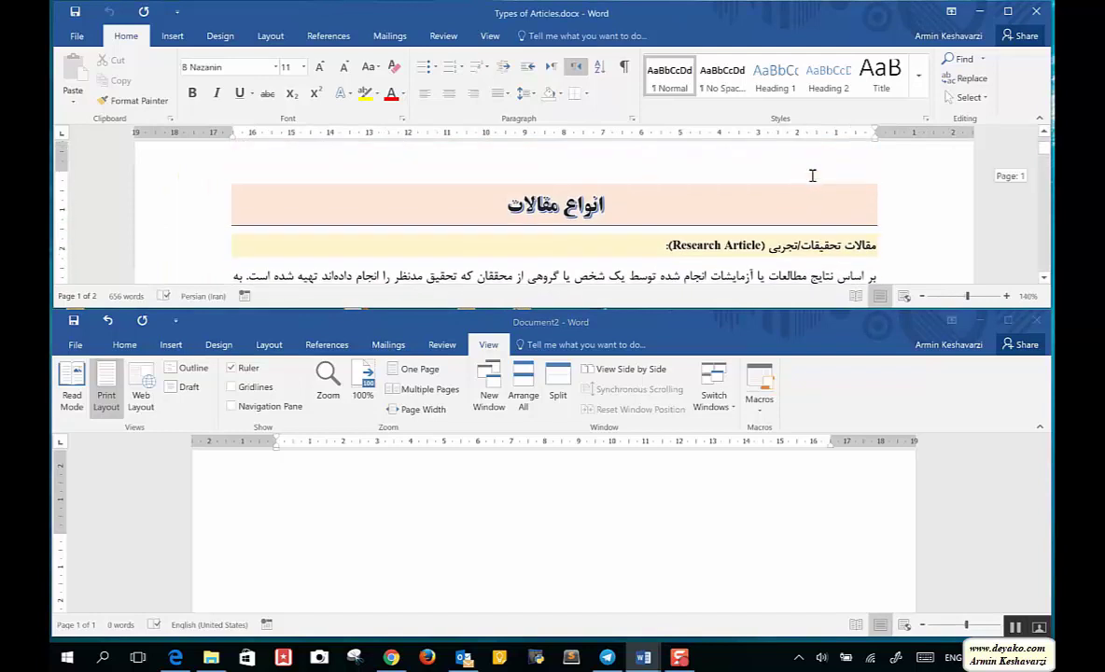
# Step: Activate the Document2 page and bring up the Home tab's formatting options
pyautogui.click(589, 528)
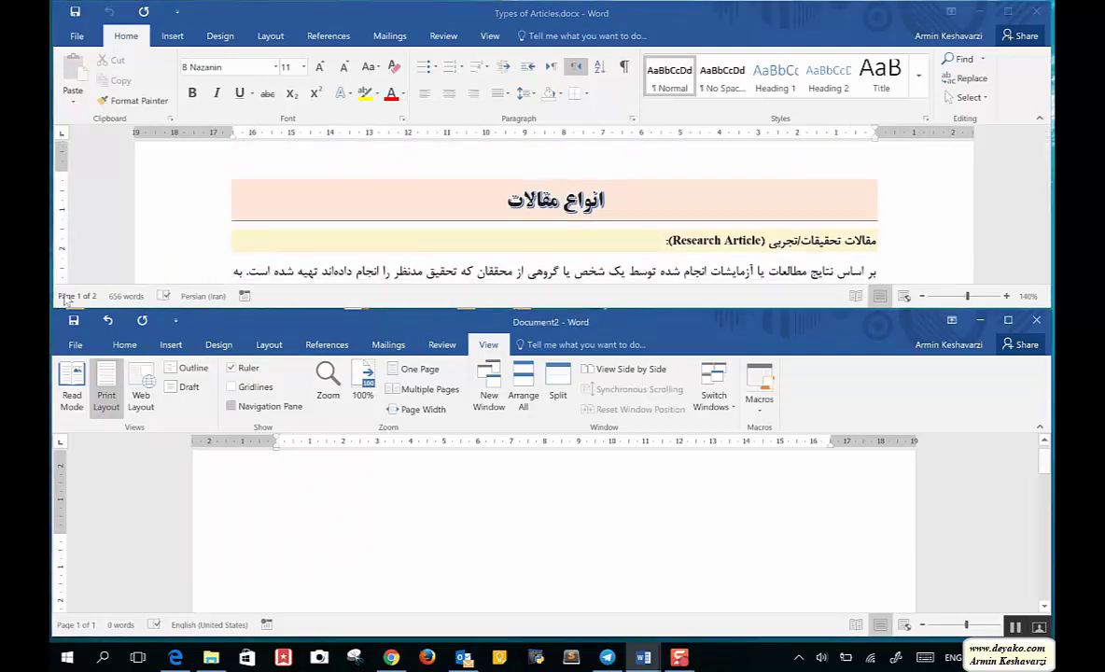
pyautogui.click(125, 345)
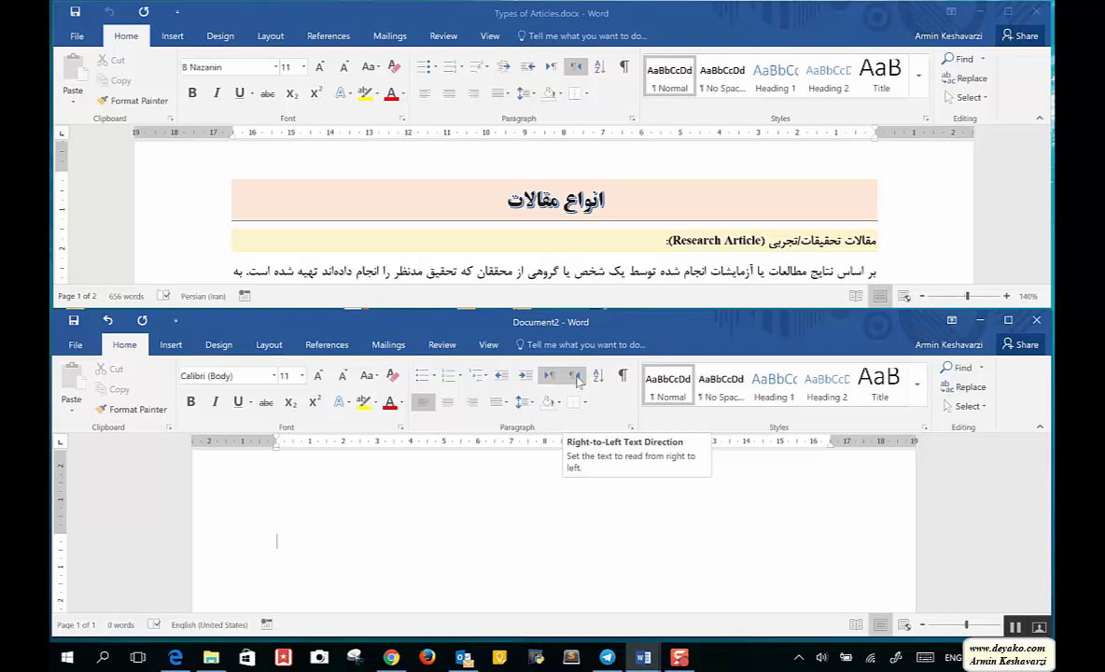
# Step: Make Document2 right-to-left and type the Persian title 'انواع مقالات' on the Persian keyboard
pyautogui.click(576, 376)
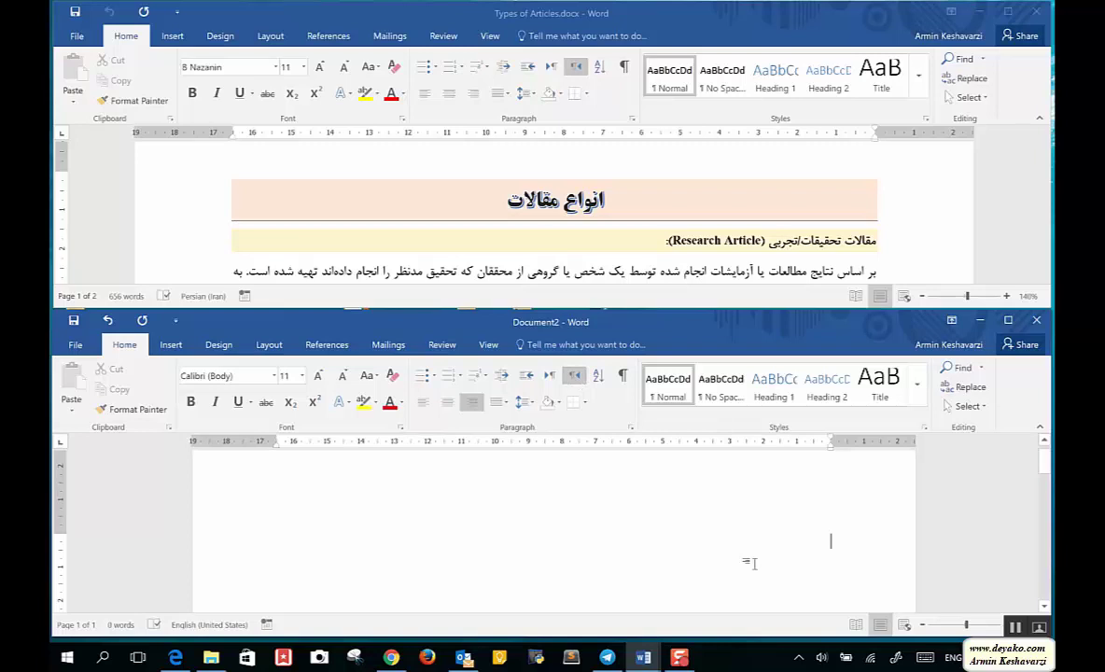
pyautogui.hotkey('alt', 'shift')
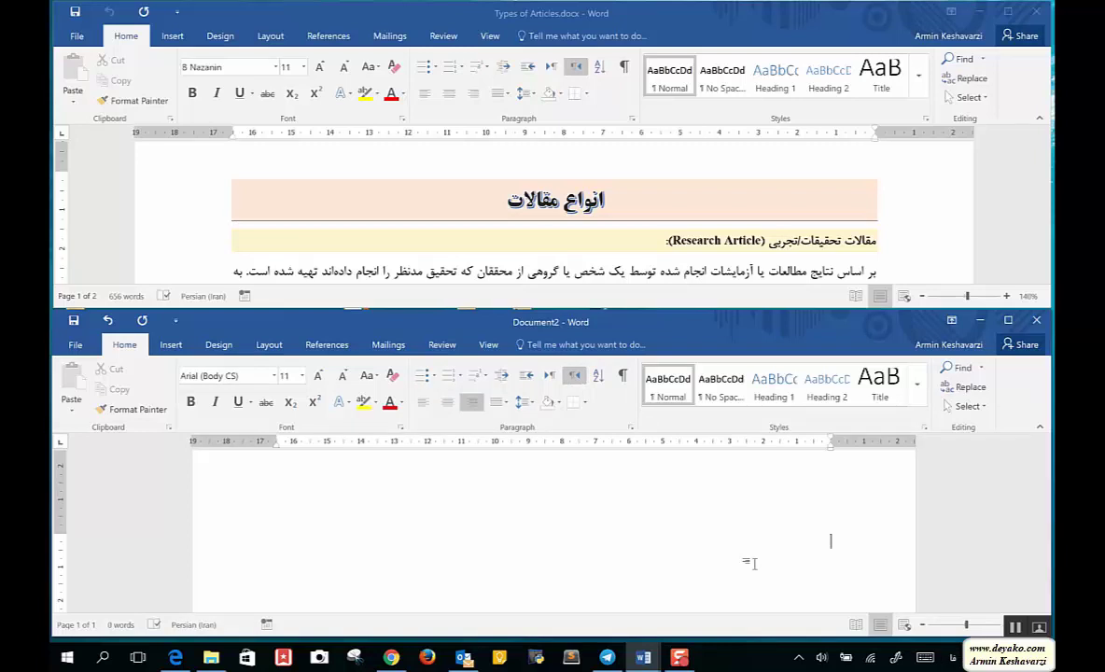
pyautogui.write('انودغ')
pyautogui.press('BackSpace')
pyautogui.press('BackSpace')
pyautogui.write('اع مق')
pyautogui.write('الات')
pyautogui.tripleClick(805, 539)
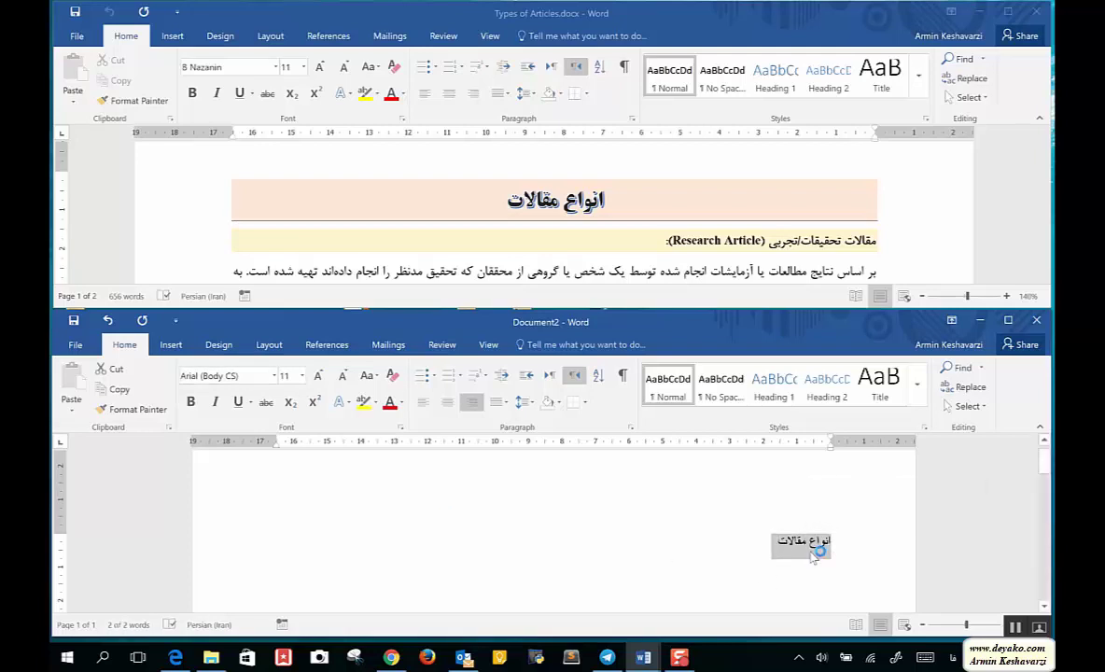
pyautogui.click(774, 541)
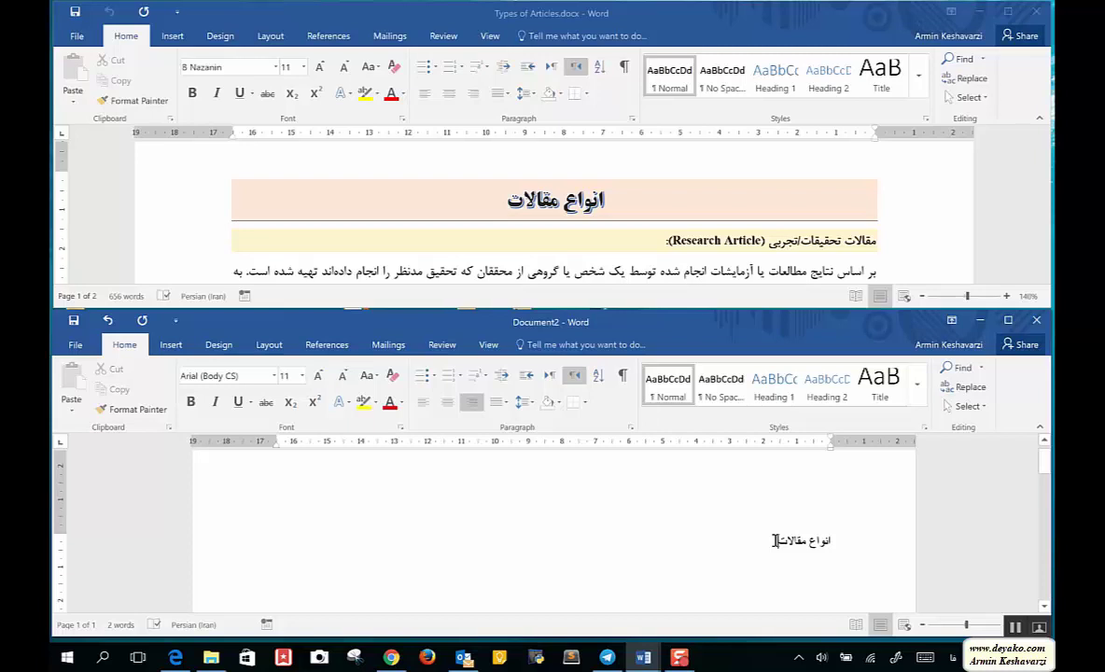
pyautogui.moveTo(774, 540); pyautogui.dragTo(833, 541)
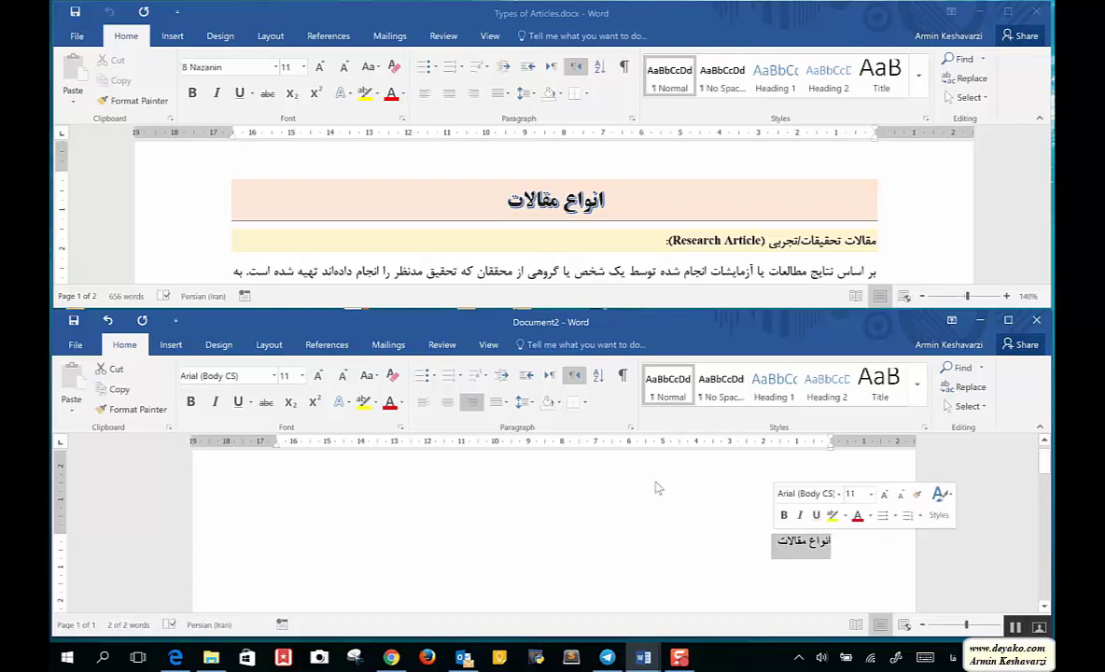
pyautogui.click(275, 376)
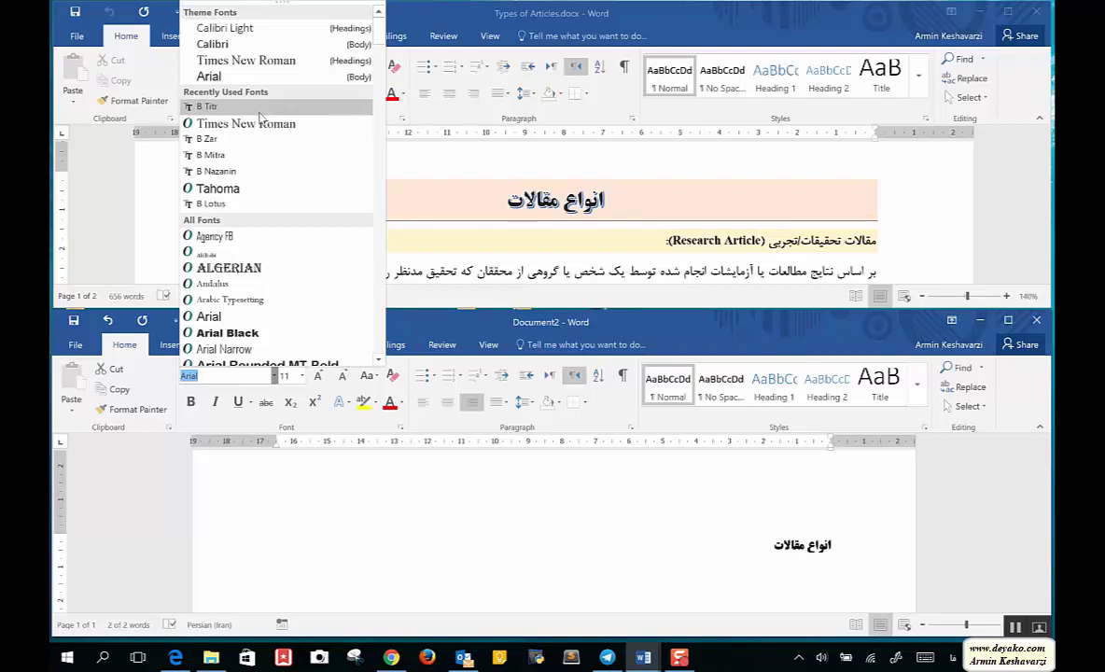
pyautogui.scroll(-8, 259, 213)
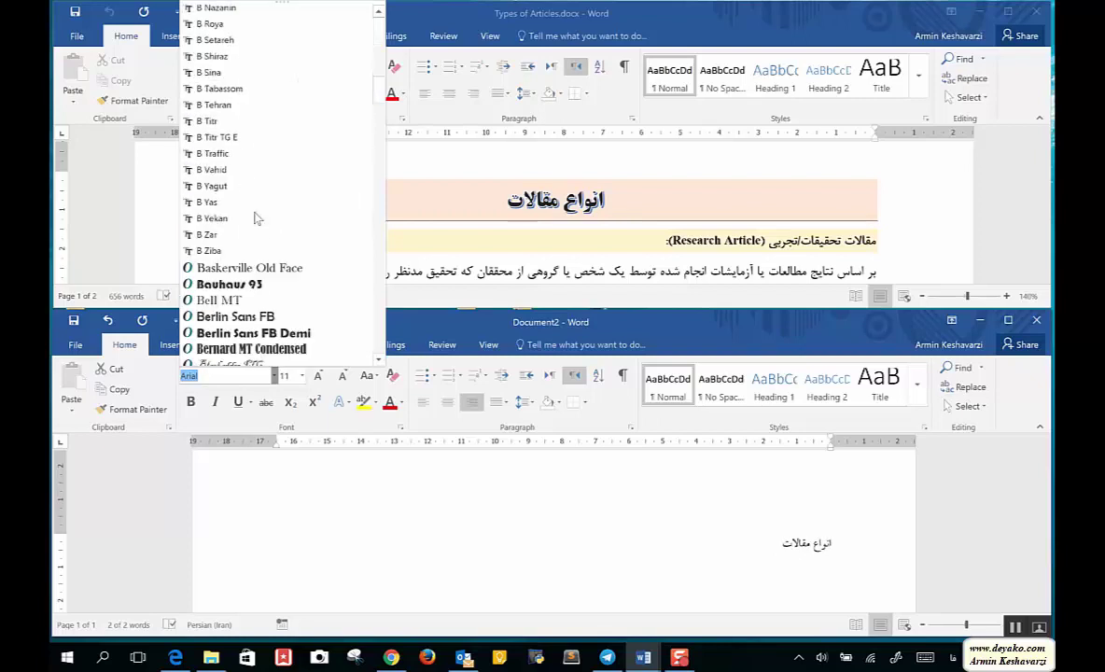
pyautogui.scroll(-10, 258, 218)
pyautogui.scroll(10, 259, 217)
pyautogui.scroll(8, 259, 218)
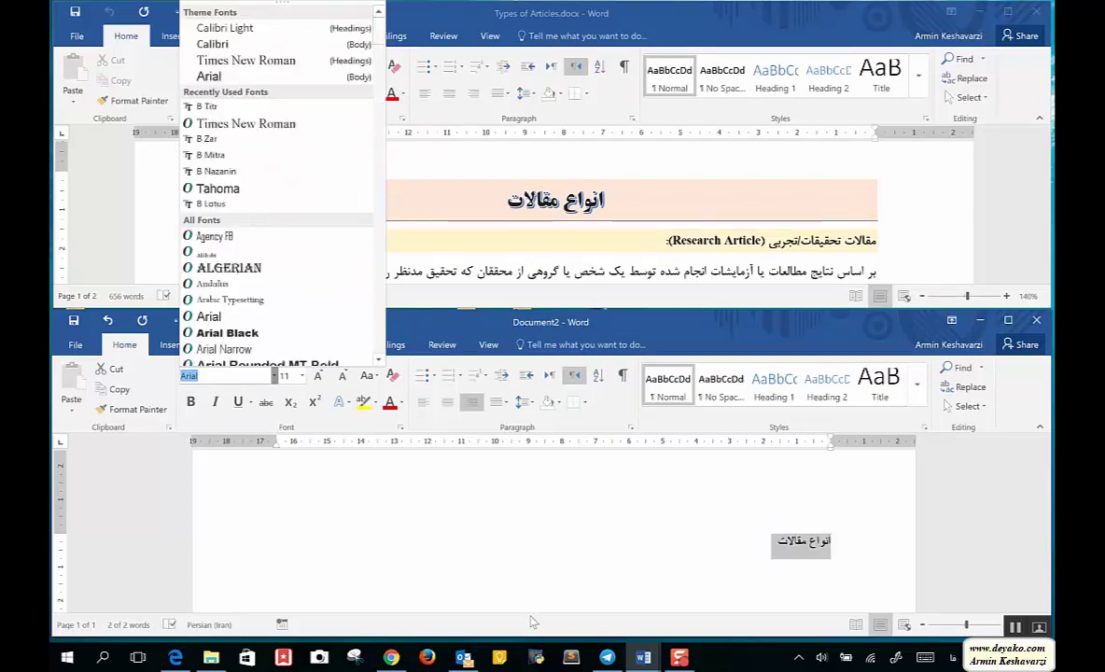
pyautogui.click(615, 568)
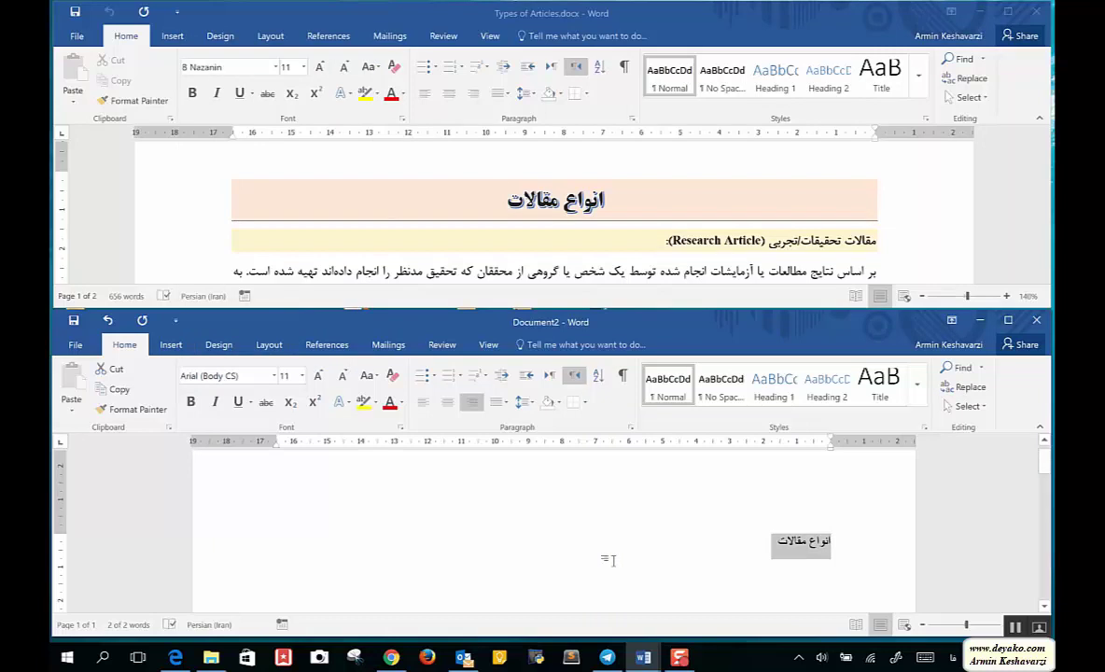
pyautogui.click(248, 376)
# Step: Set the title's font to Tahoma, then deselect it and put the caret at its end
pyautogui.write('ف')
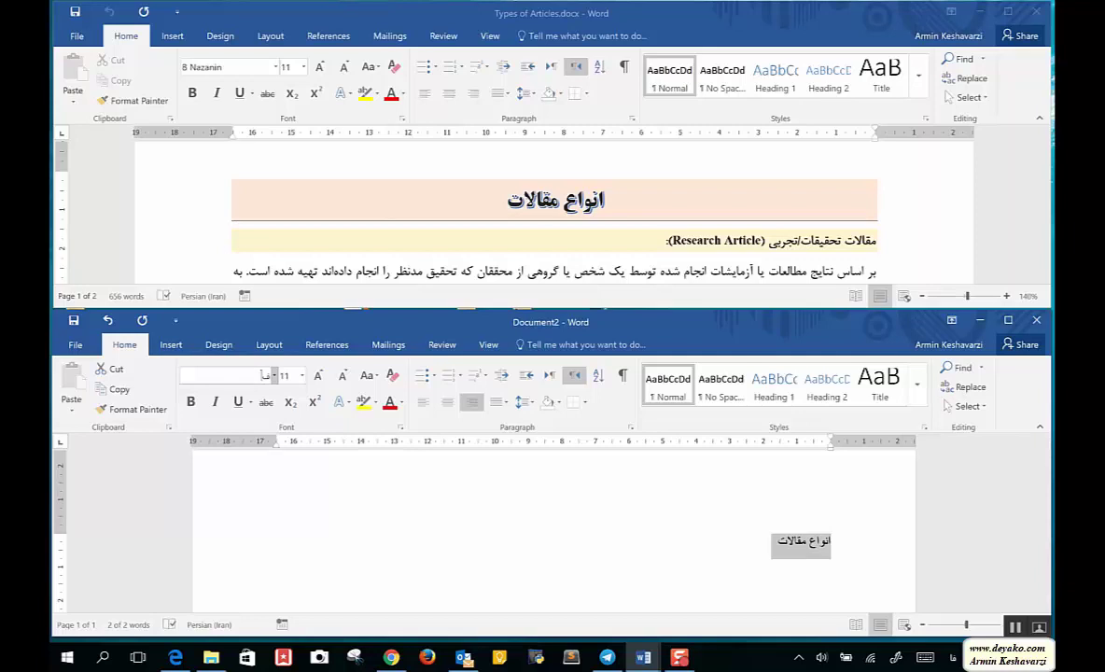
pyautogui.hotkey('alt', 'shift')
pyautogui.press('BackSpace')
pyautogui.write('Tahoma')
pyautogui.press('Return')
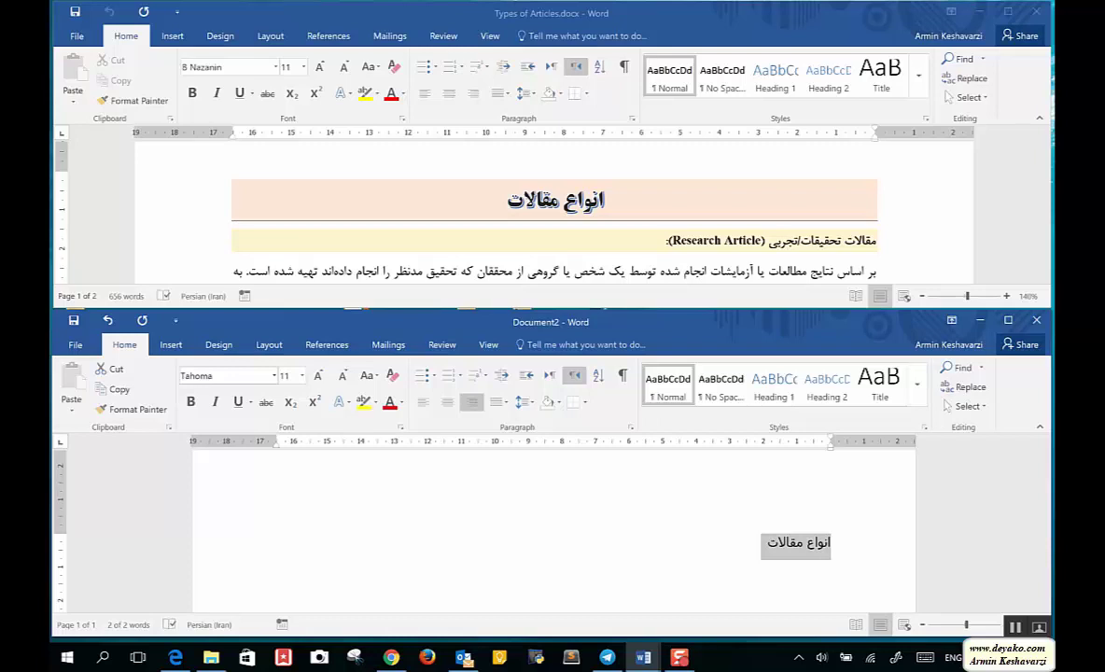
pyautogui.click(234, 377)
pyautogui.click(809, 561)
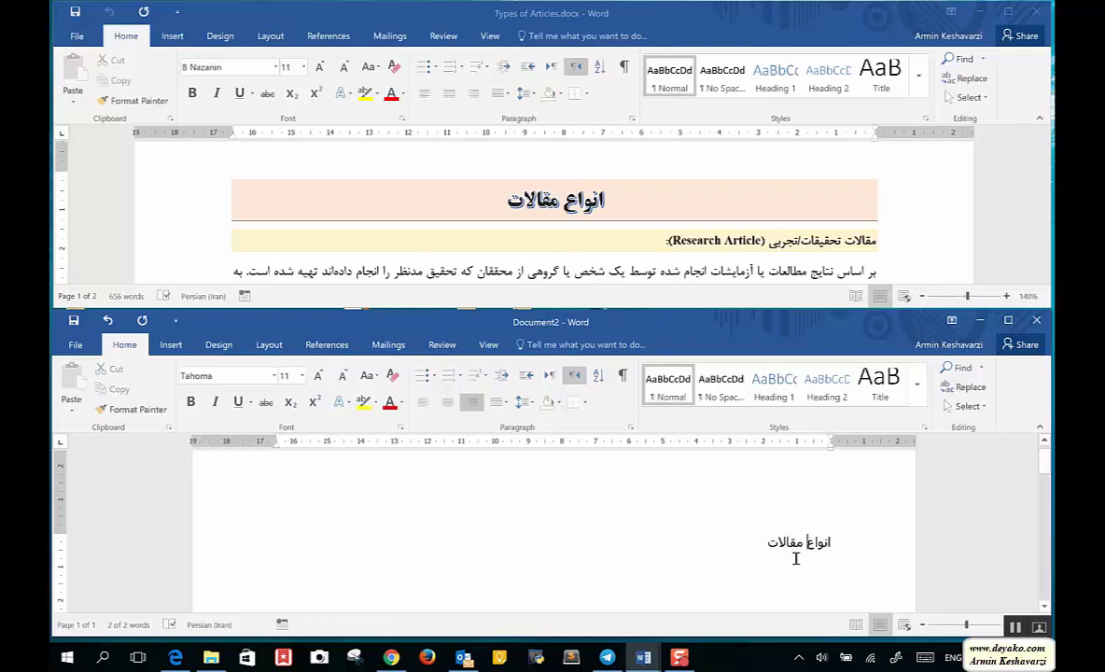
pyautogui.click(766, 545)
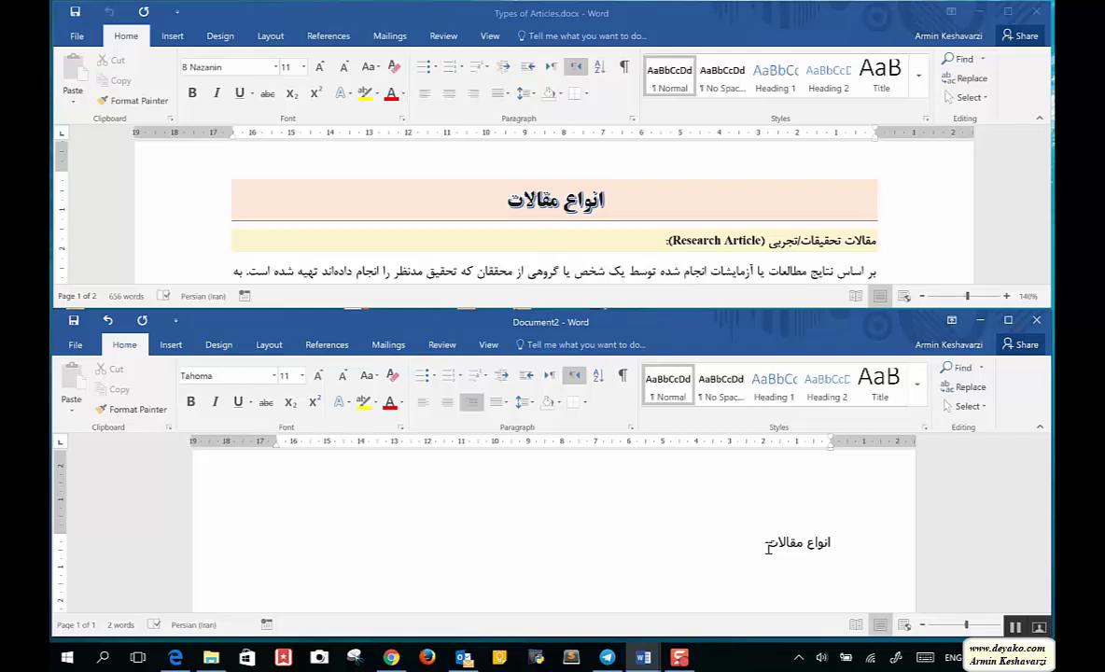
# Step: Select the pasted title and apply the B Nazanin font
pyautogui.moveTo(769, 548); pyautogui.dragTo(831, 542)
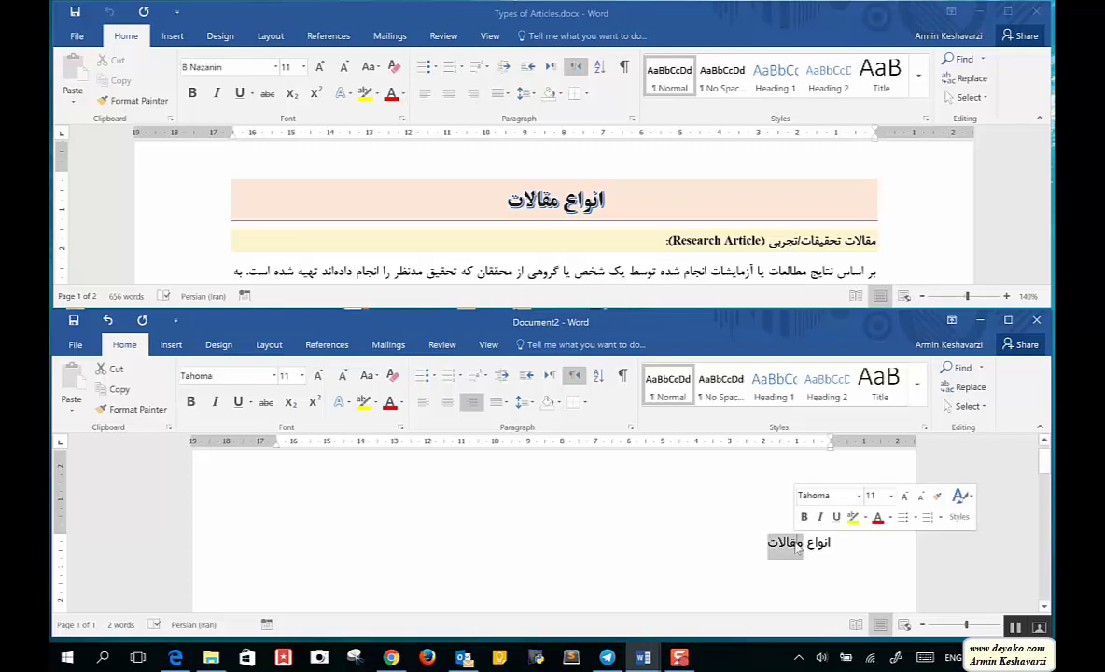
pyautogui.click(217, 373)
pyautogui.write('B Z')
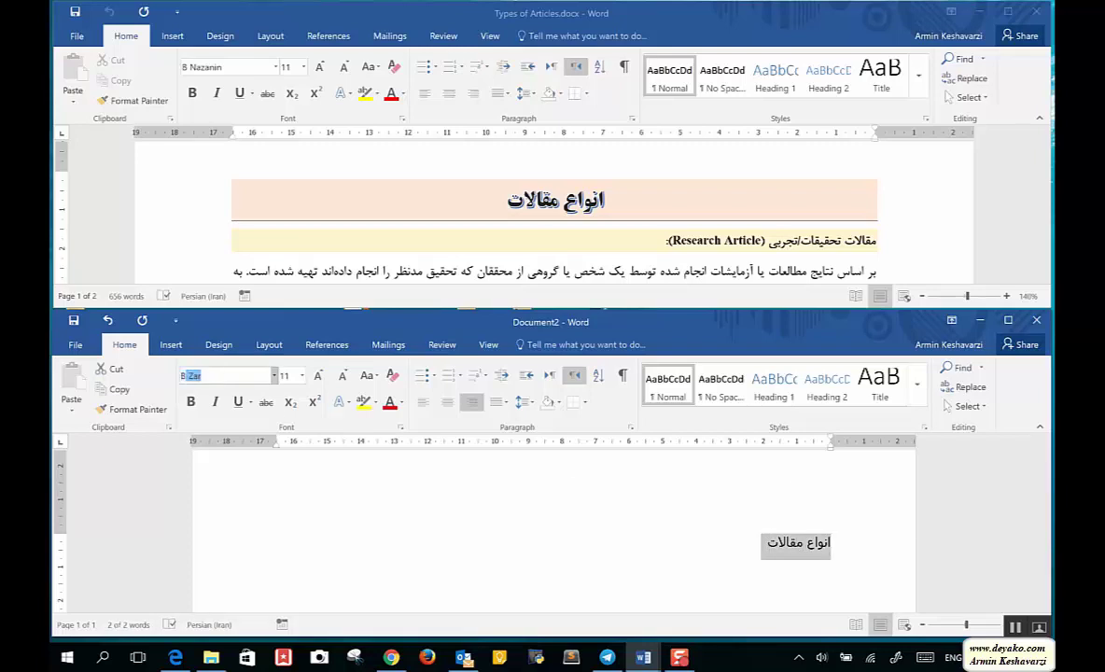
pyautogui.write('Nazanin')
pyautogui.press('Return')
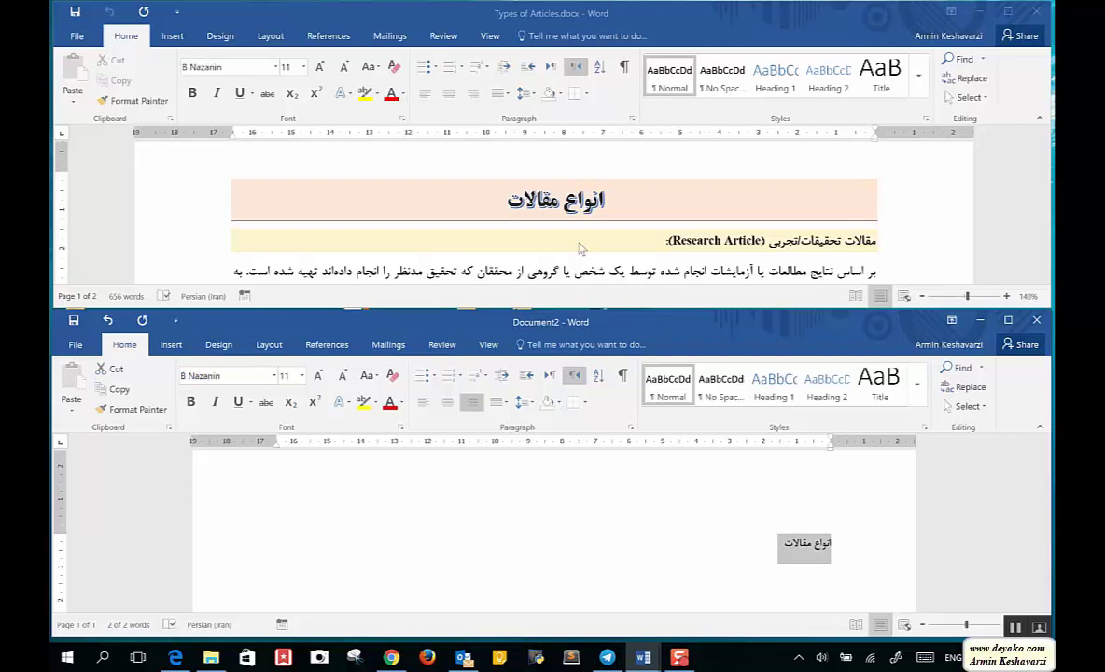
# Step: Compare with the source title's formatting and select the whole new title line
pyautogui.click(505, 191)
pyautogui.click(542, 203)
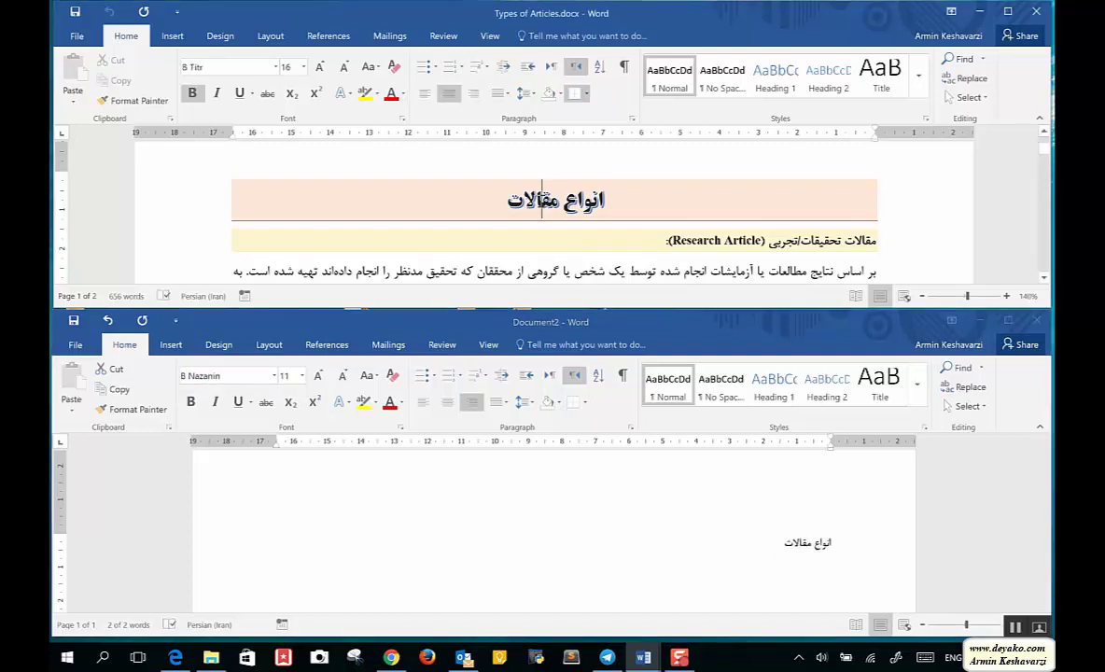
pyautogui.doubleClick(797, 542)
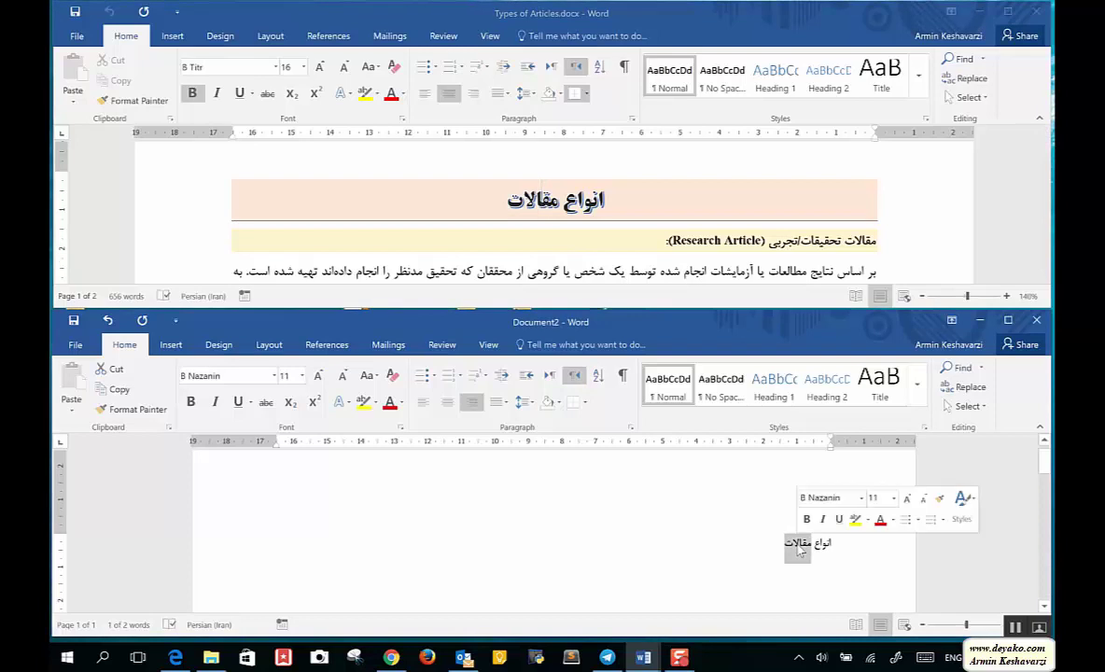
pyautogui.click(542, 198)
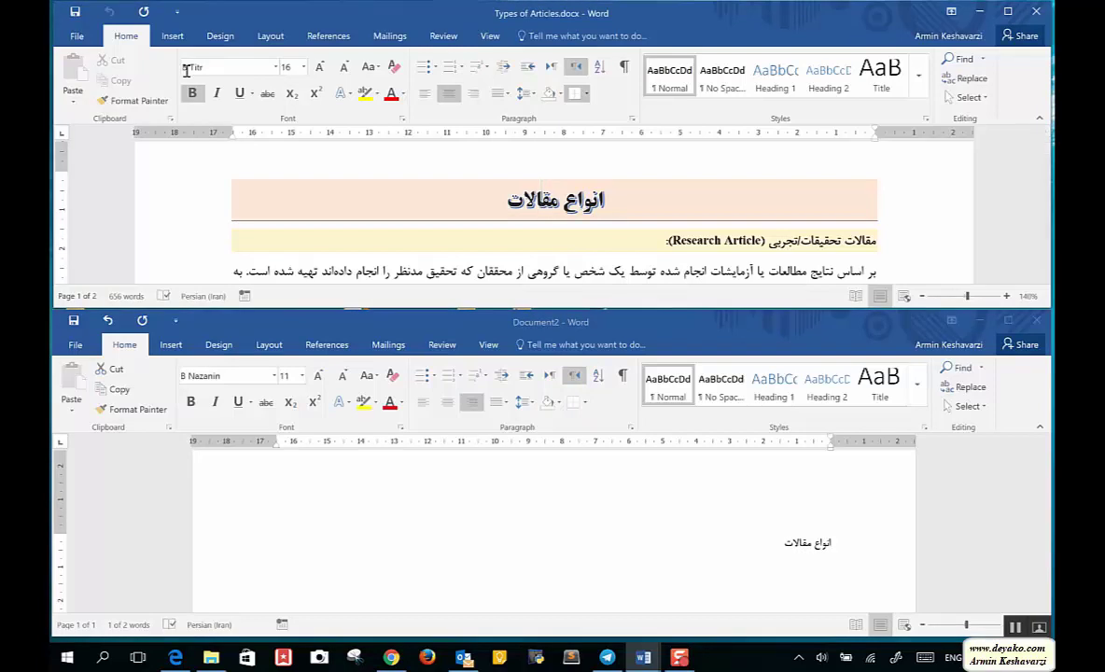
pyautogui.doubleClick(812, 541)
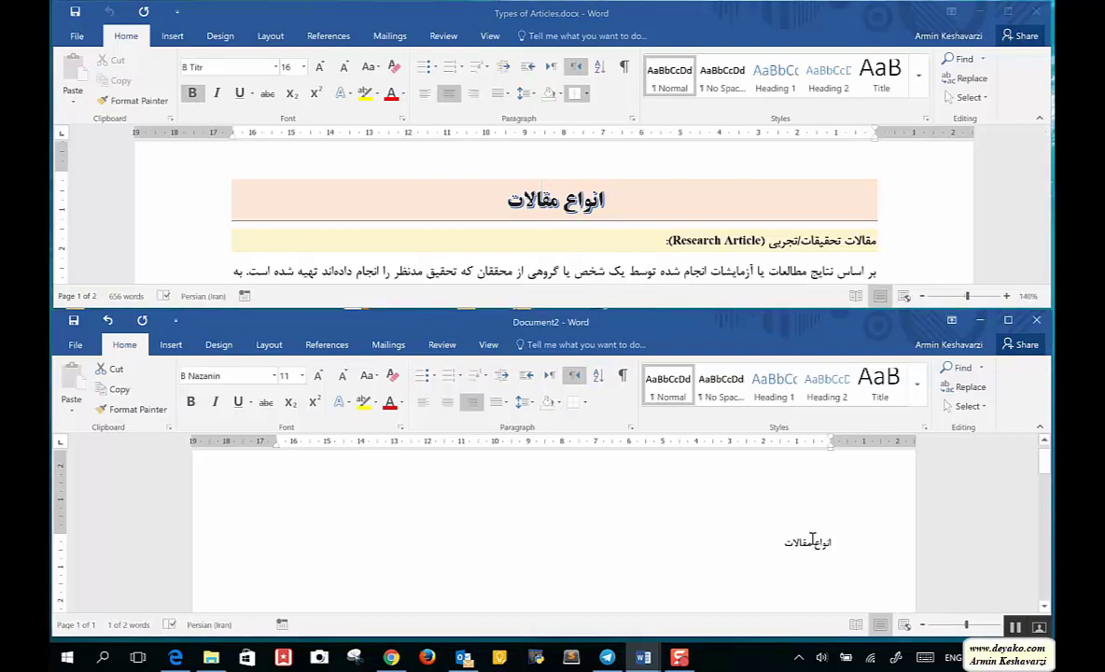
pyautogui.tripleClick(812, 541)
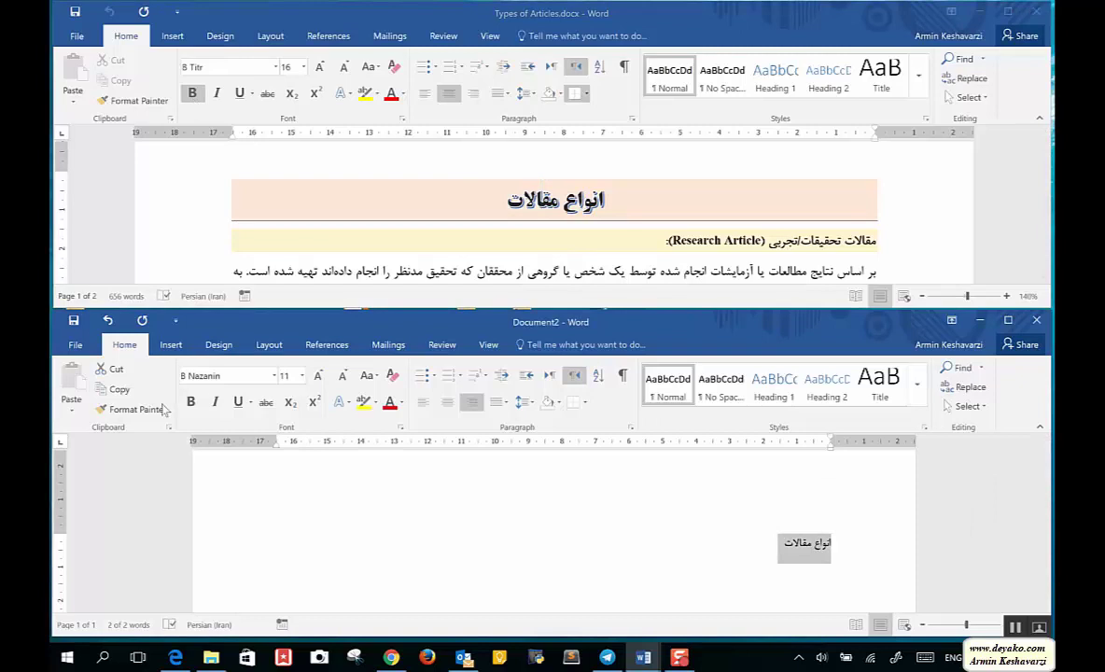
# Step: Set the title to font size 16 and add an empty line below it
pyautogui.click(290, 374)
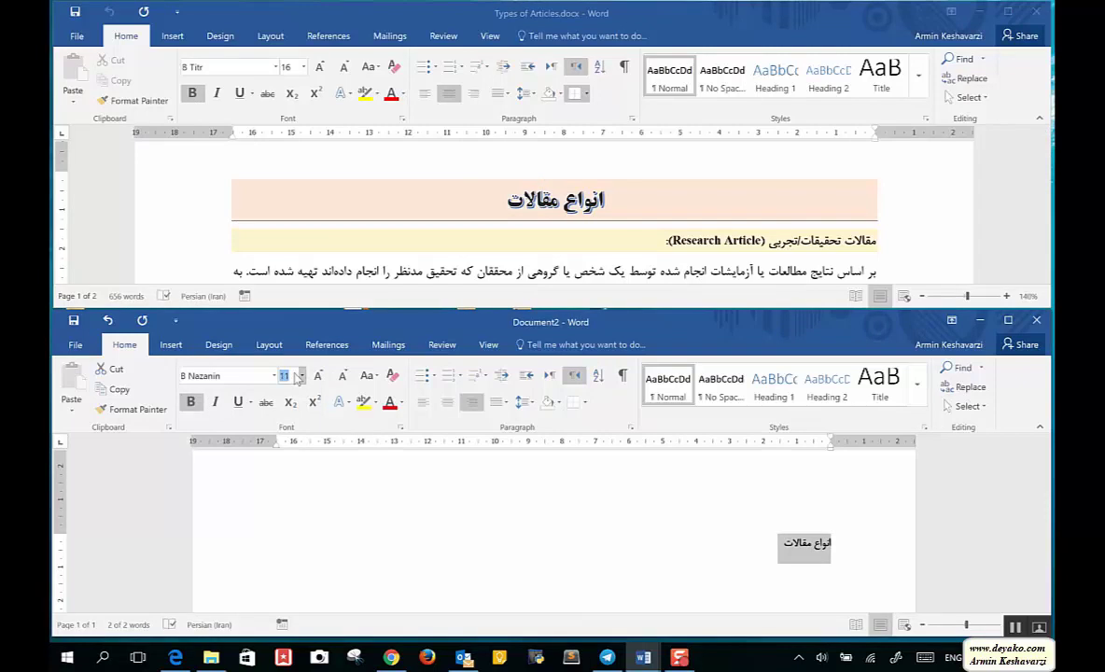
pyautogui.write('1')
pyautogui.press('Return')
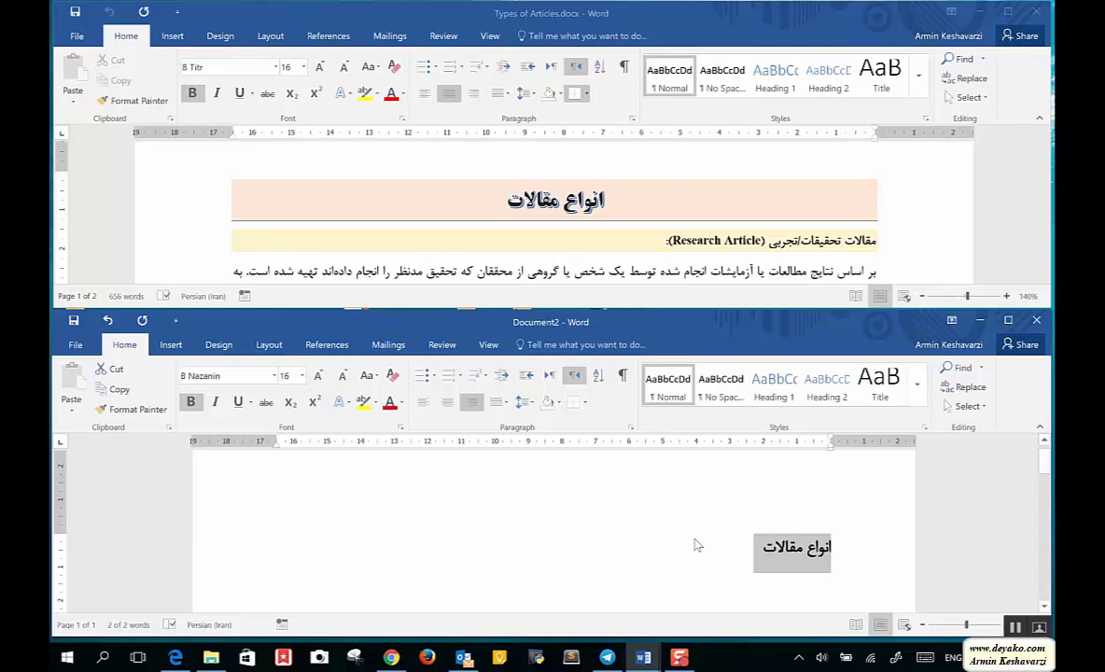
pyautogui.click(694, 546)
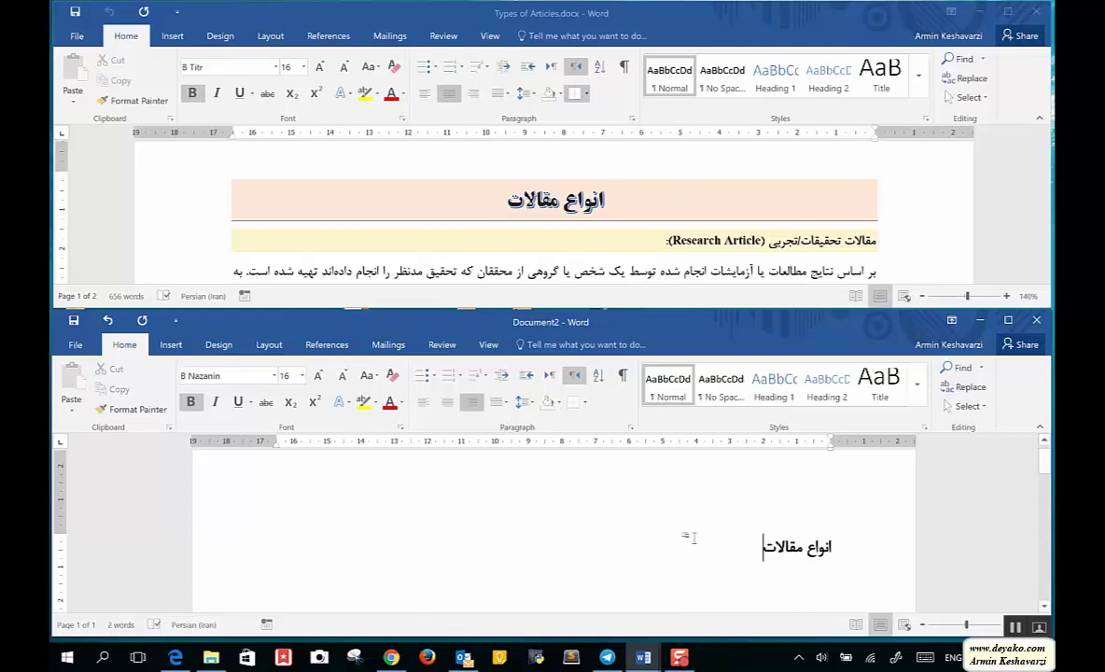
pyautogui.press('Return')
# Step: Check the source line's formatting, then type 'مقالات تحقیقاتی/تجربی (' at size 11 below the title
pyautogui.click(851, 241)
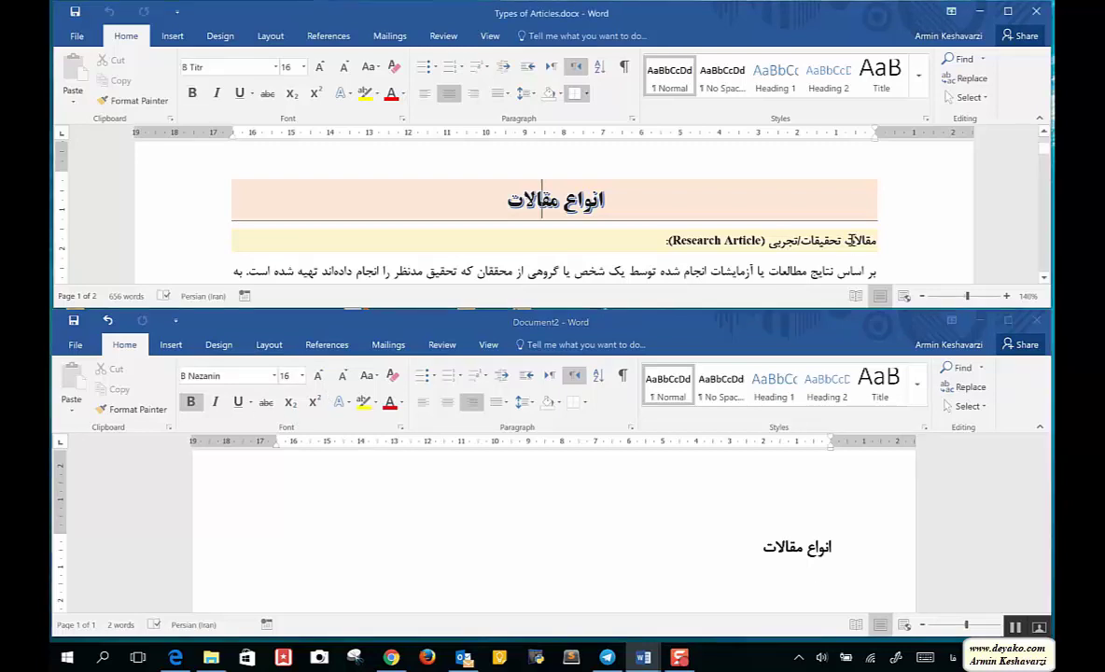
pyautogui.click(851, 240)
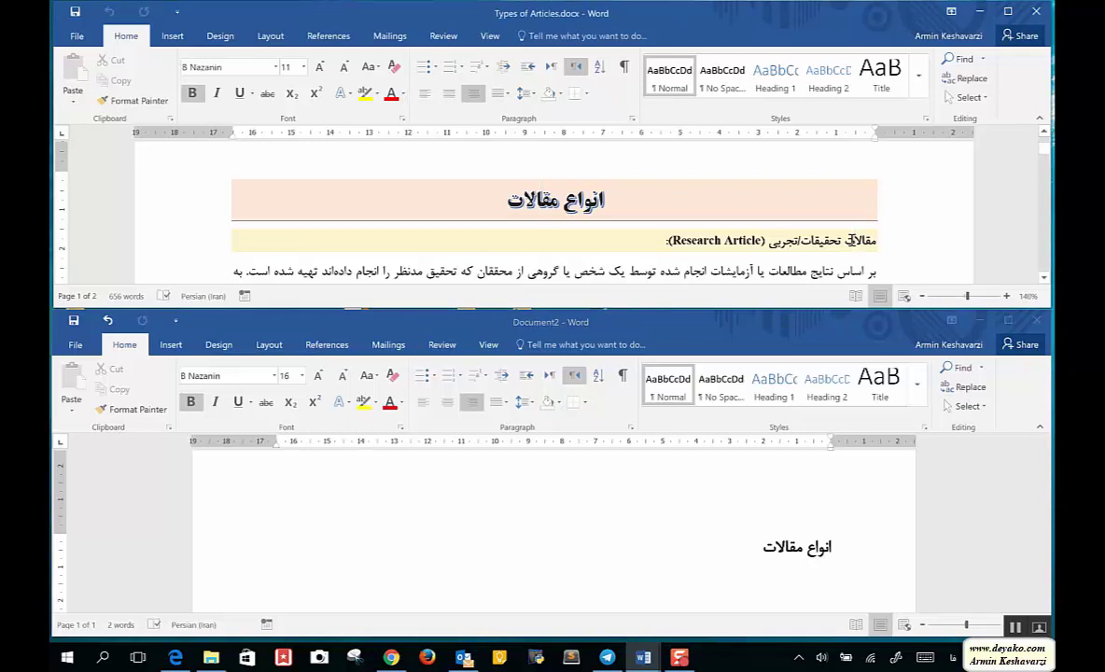
pyautogui.click(801, 569)
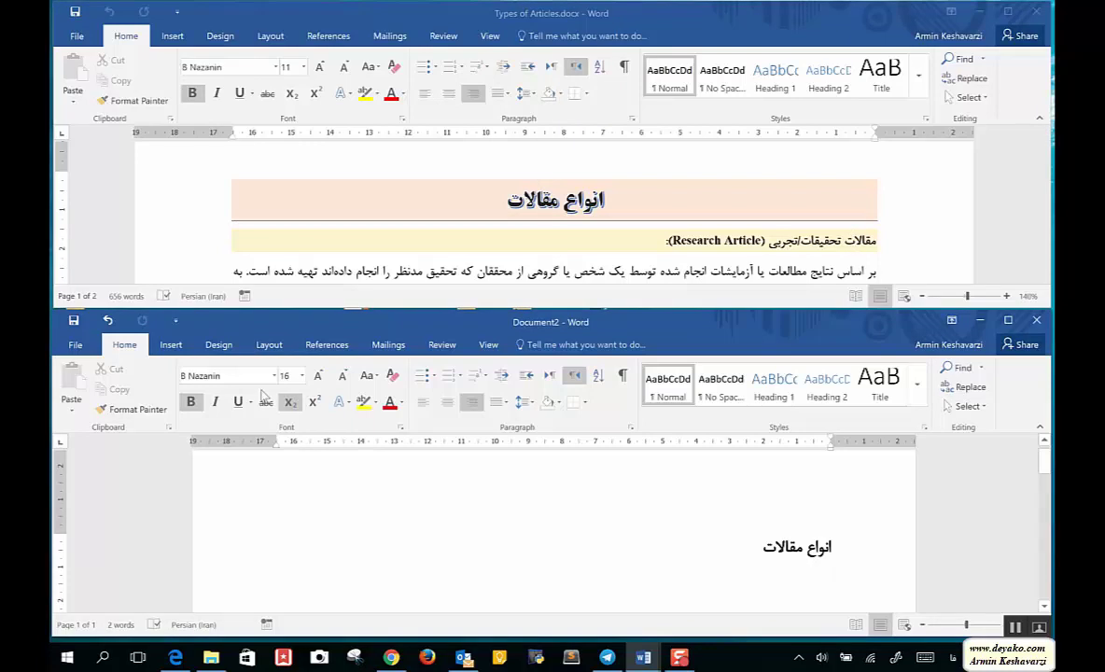
pyautogui.press('Down')
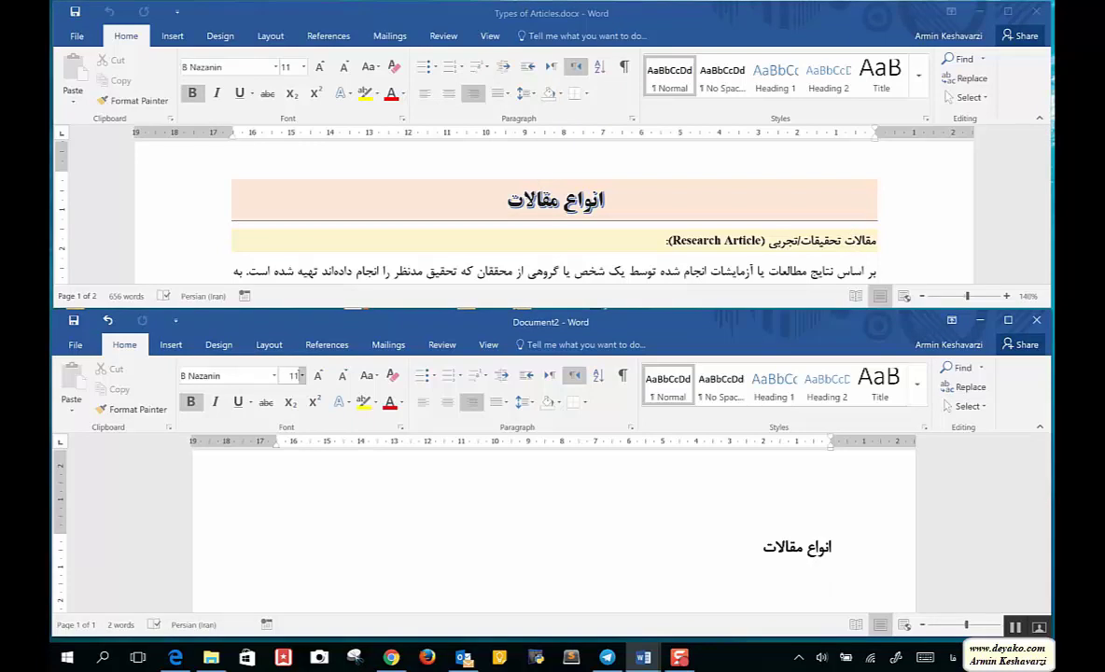
pyautogui.press('Return')
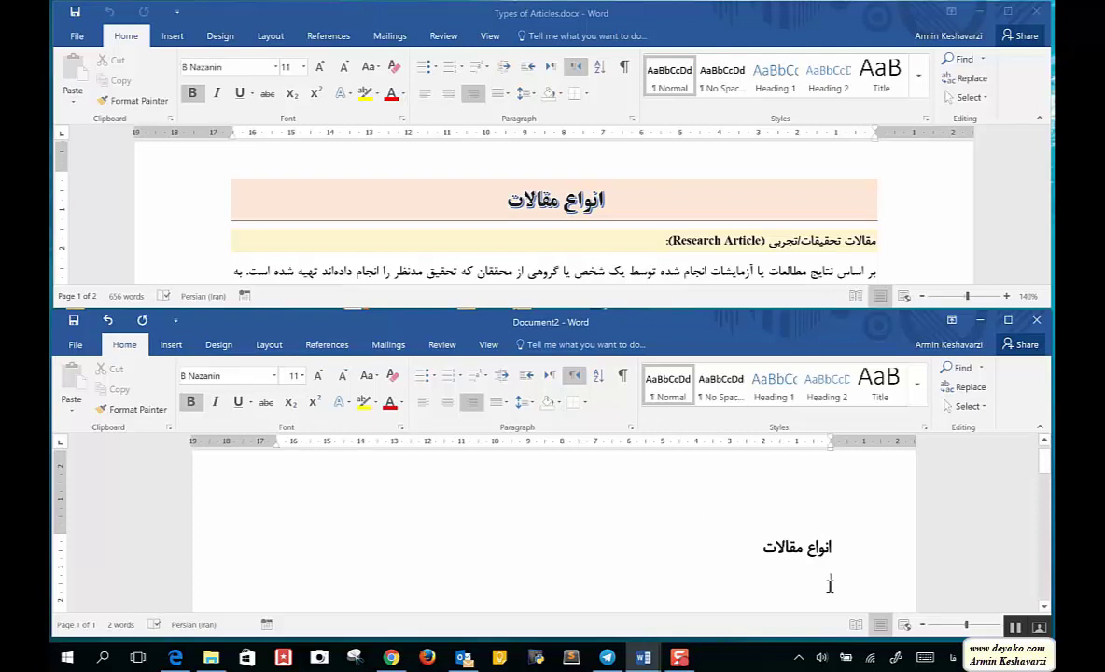
pyautogui.write('مقالات ')
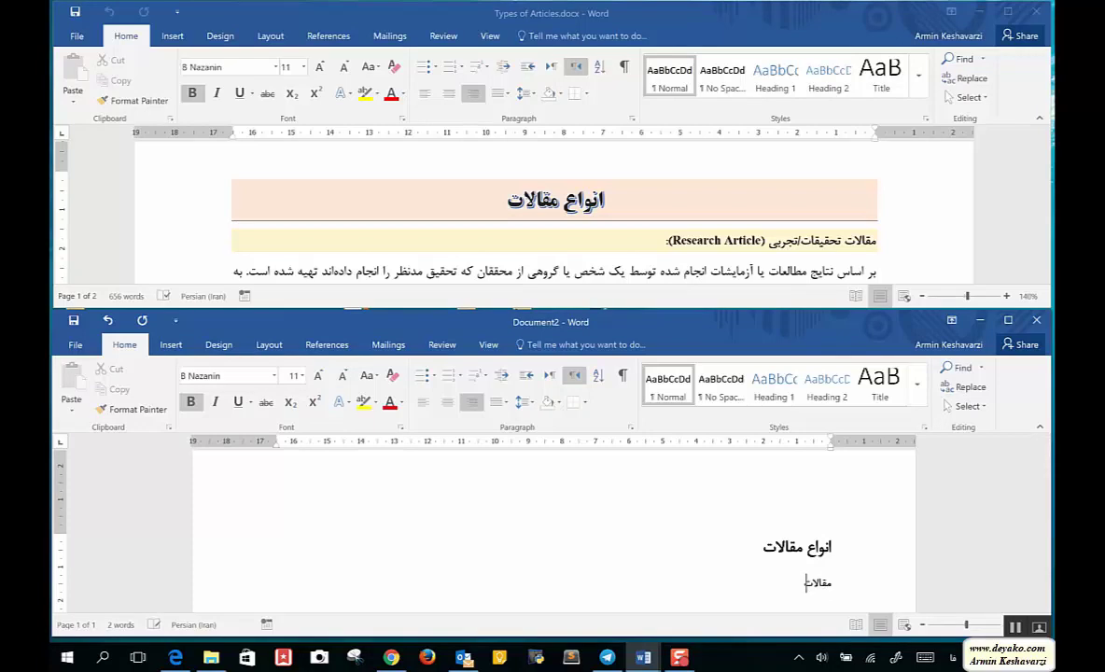
pyautogui.write('تحقیقاتی/')
pyautogui.write('تج')
pyautogui.write('ربی')
pyautogui.write(' (')
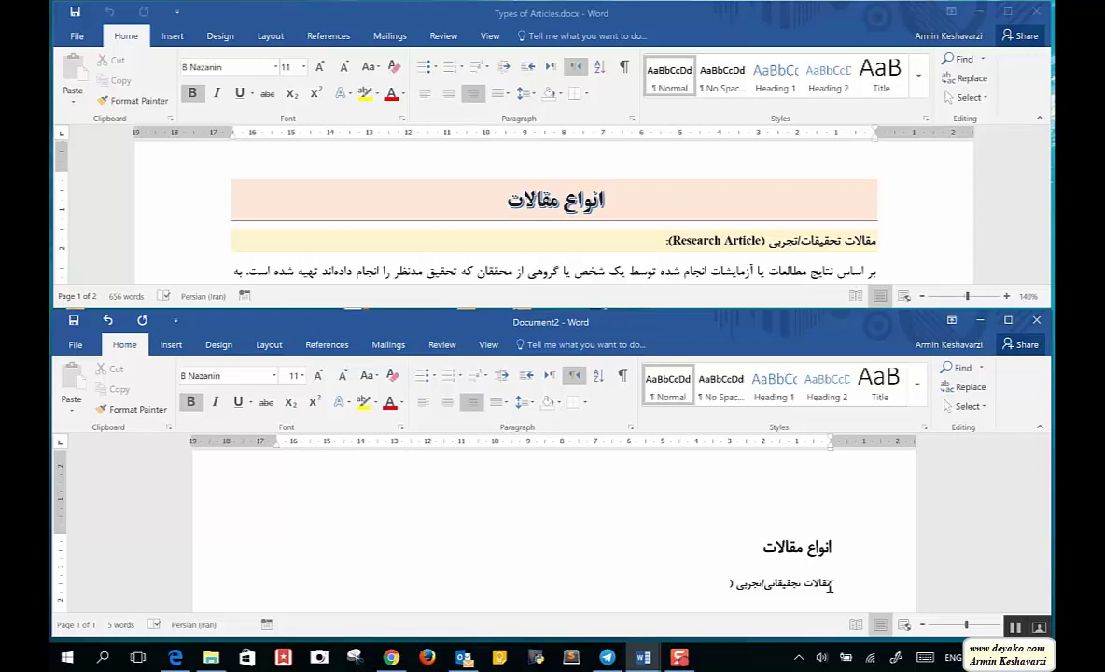
# Step: Add the English phrase 'Research Aricle' and the closing parenthesis
pyautogui.hotkey('alt', 'shift')
pyautogui.write('R')
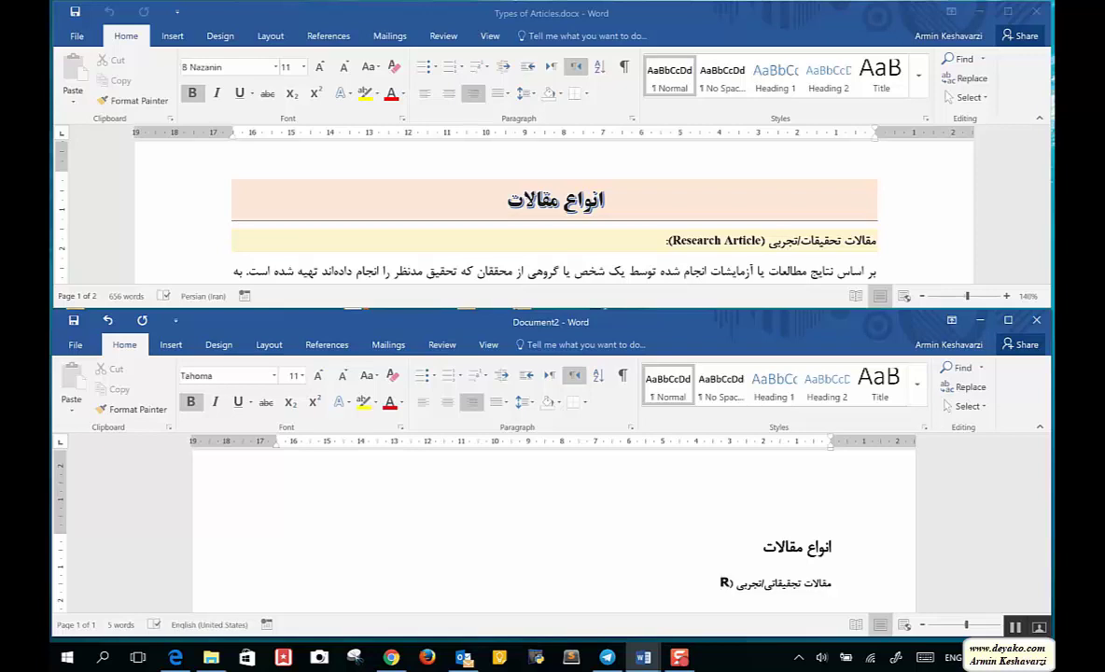
pyautogui.write('es')
pyautogui.write('earch A')
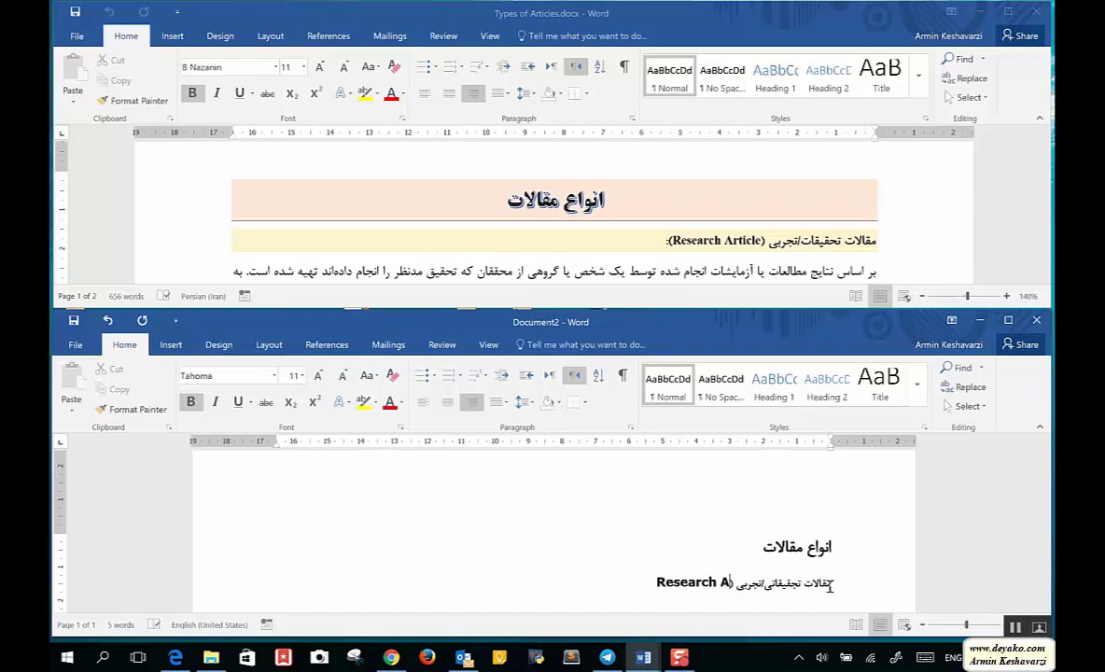
pyautogui.write('rtcile')
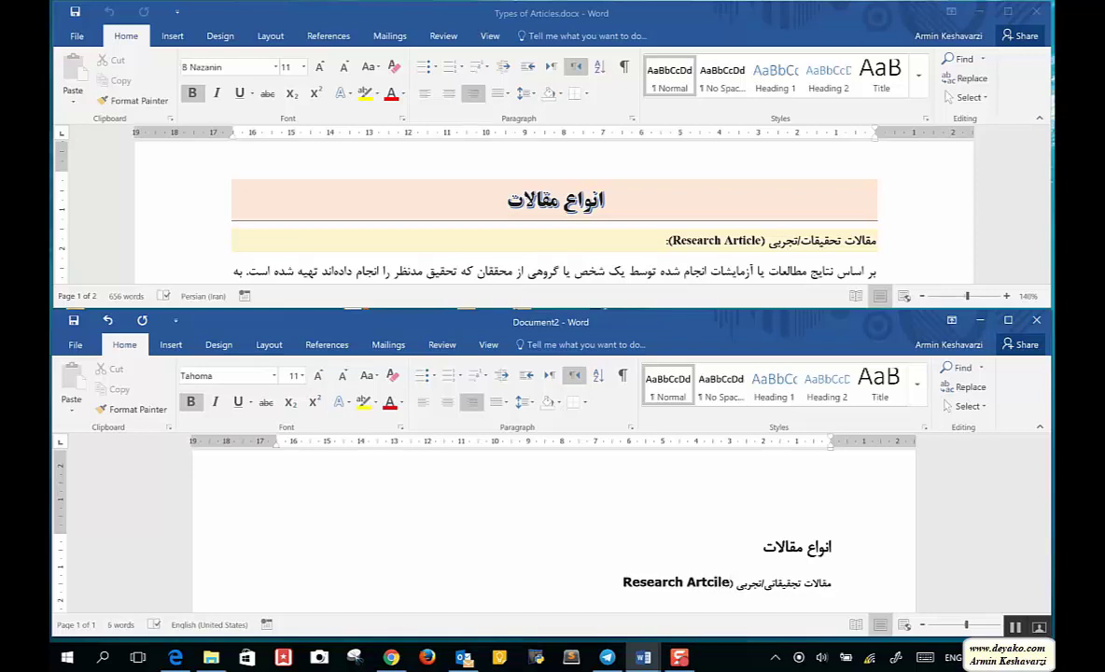
pyautogui.press('BackSpace')
pyautogui.press('BackSpace')
pyautogui.press('BackSpace')
pyautogui.press('BackSpace')
pyautogui.press('BackSpace')
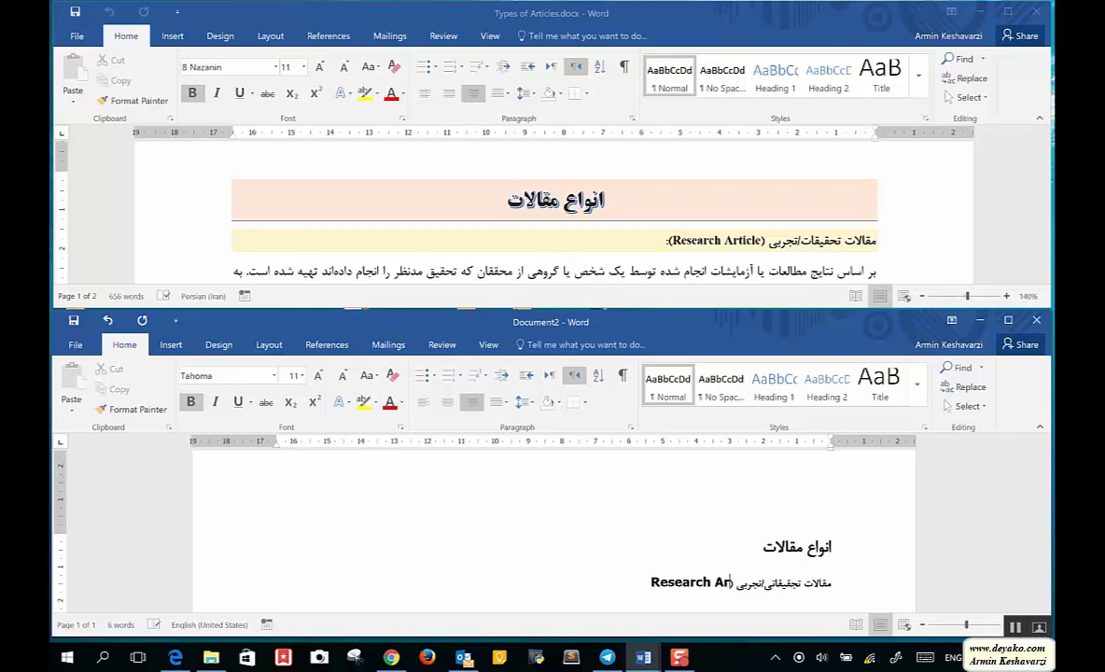
pyautogui.write('icle')
pyautogui.click(831, 584)
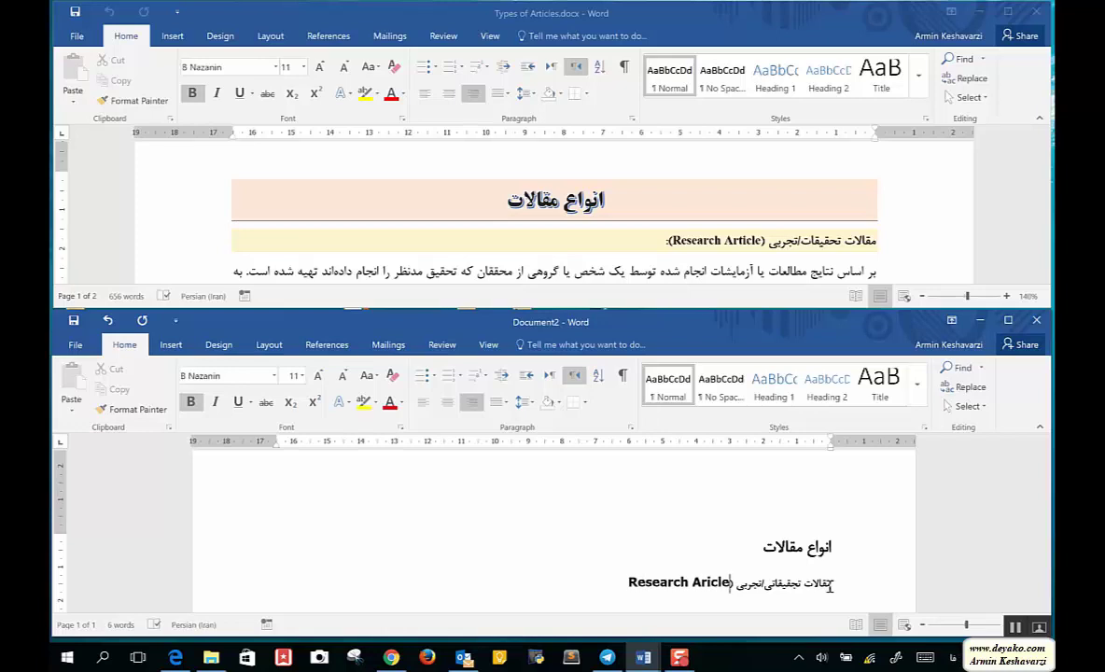
pyautogui.write(')')
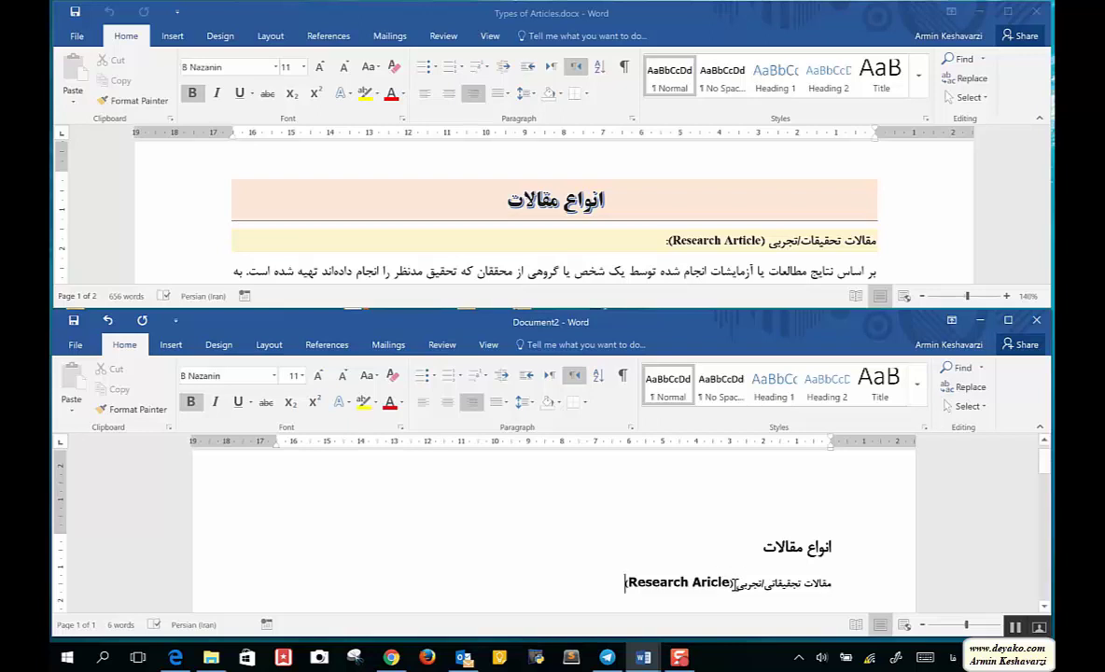
# Step: Add a colon at the subheading's end and place the caret inside 'Aricle' on the Persian keyboard
pyautogui.doubleClick(732, 583)
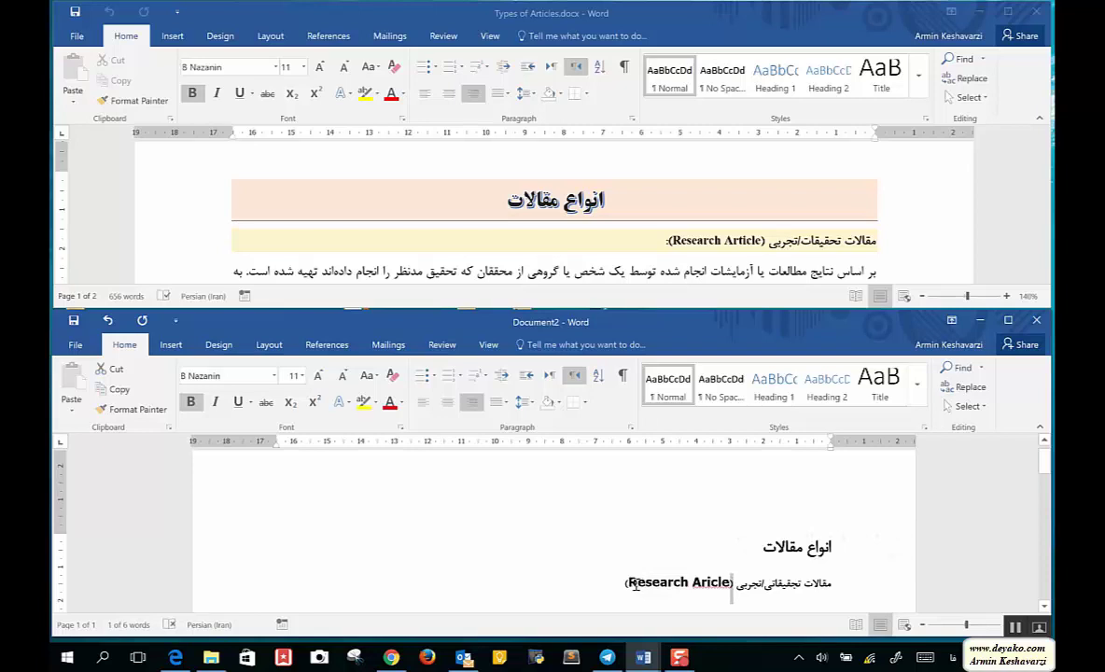
pyautogui.moveTo(638, 583); pyautogui.dragTo(631, 582)
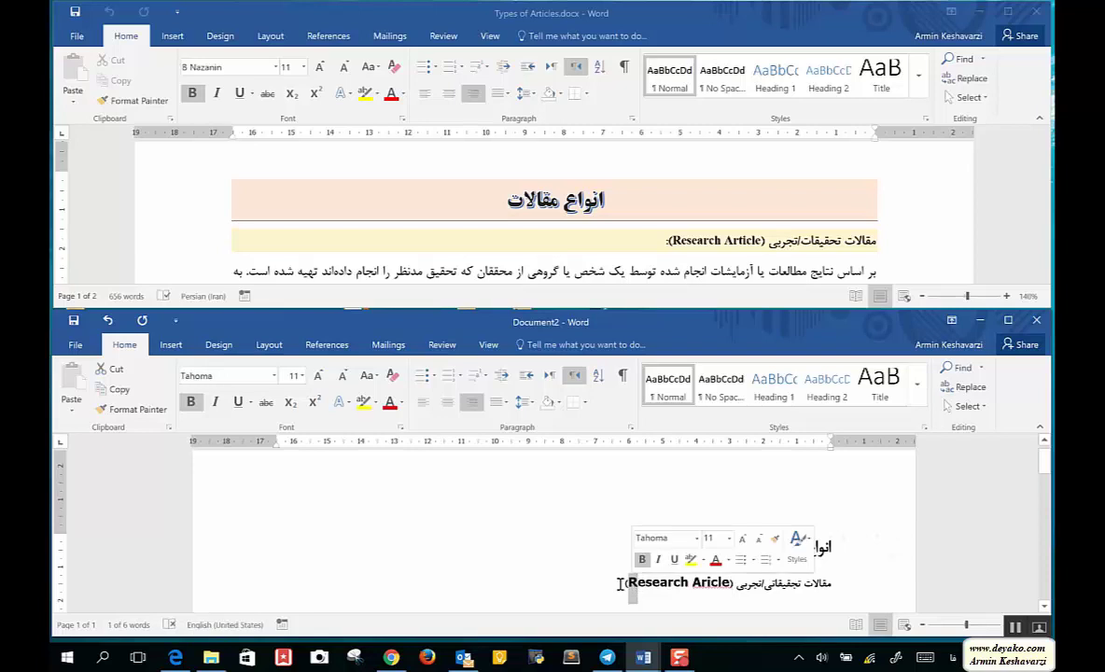
pyautogui.click(620, 583)
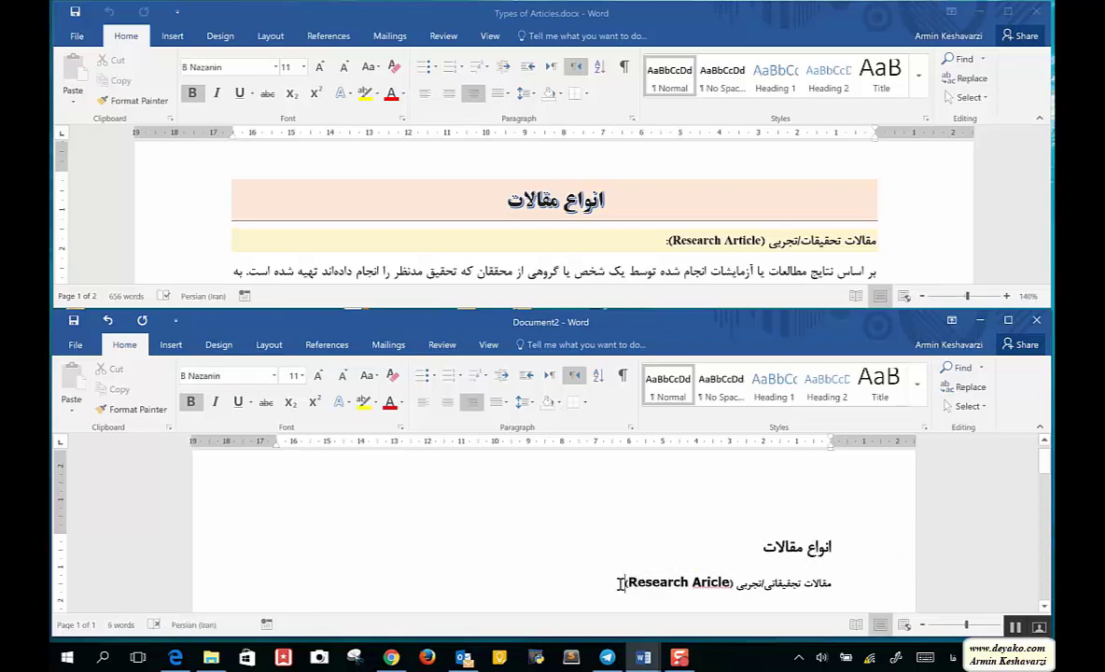
pyautogui.write(':')
pyautogui.click(717, 583)
pyautogui.hotkey('alt', 'shift')
pyautogui.hotkey('alt', 'shift')
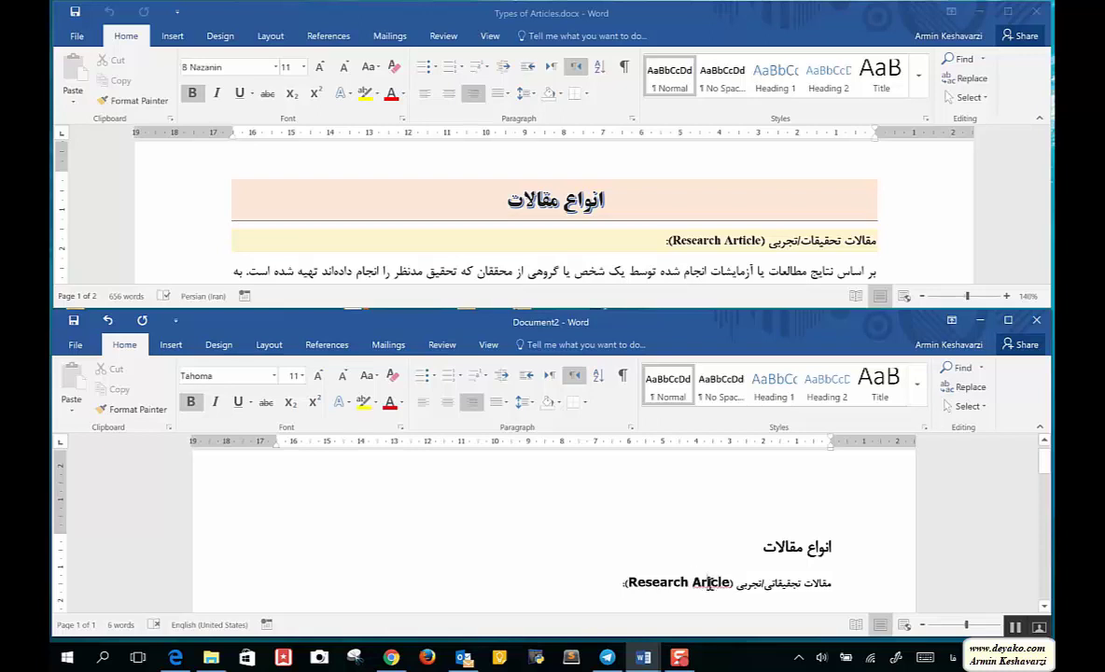
# Step: Correct Aricle to Article, add a colon after the parenthesis, and change تحقیقات to تحقیقاتی
pyautogui.rightClick(709, 582)
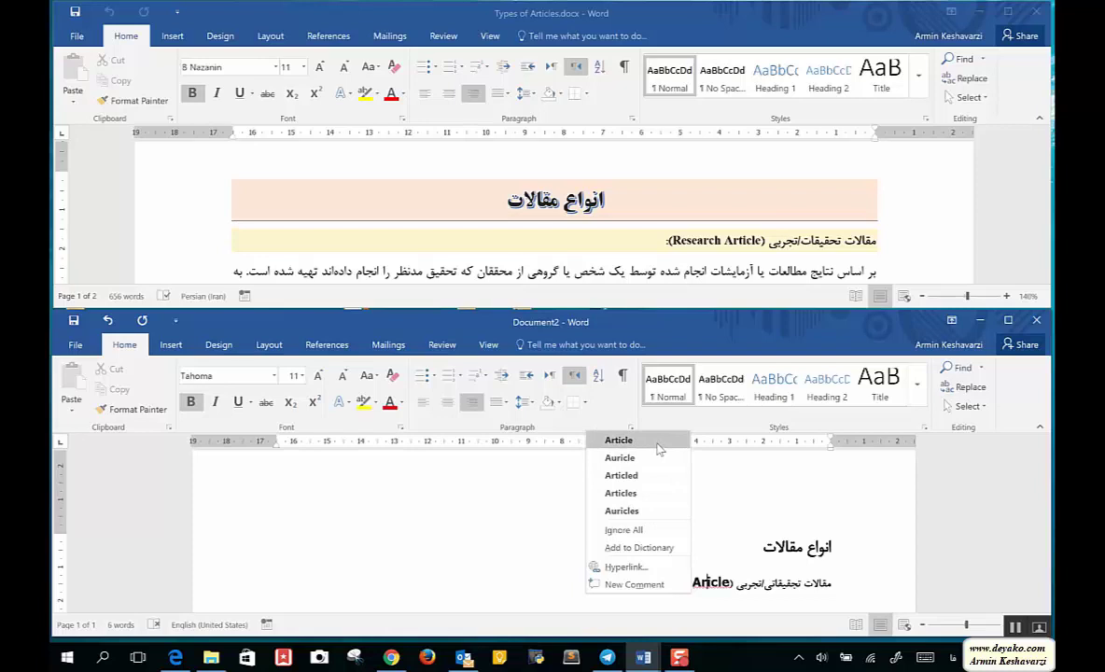
pyautogui.click(619, 439)
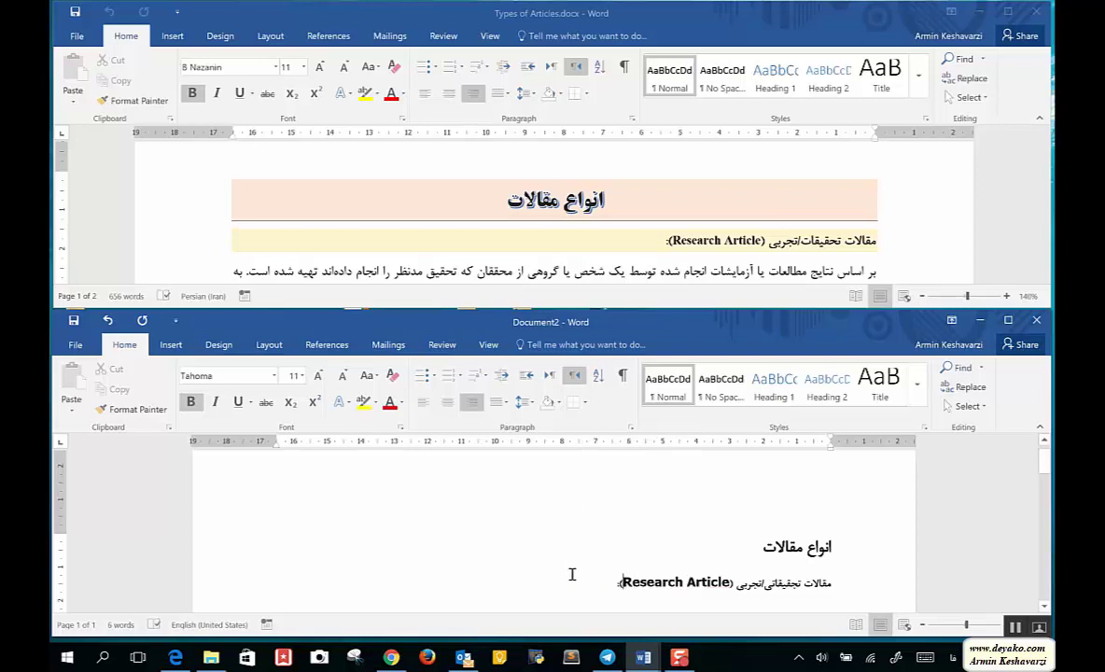
pyautogui.hotkey('alt', 'shift')
pyautogui.write(':')
pyautogui.click(768, 587)
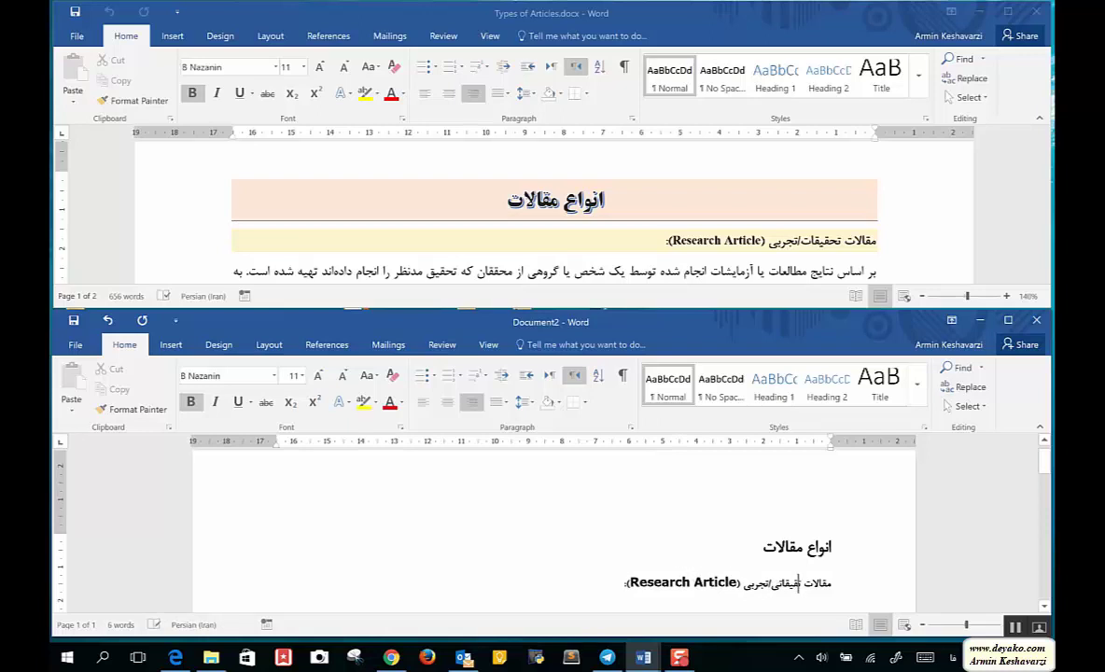
pyautogui.write('ی')
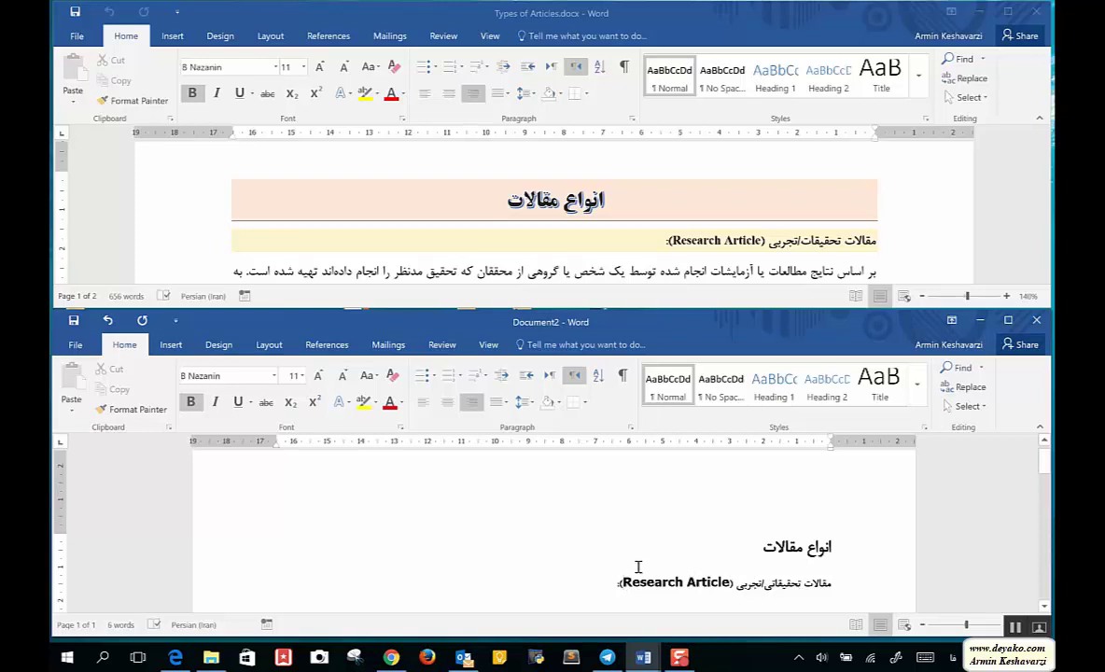
# Step: Make the words Research Article Times New Roman at 9 pt
pyautogui.moveTo(623, 581); pyautogui.dragTo(731, 582)
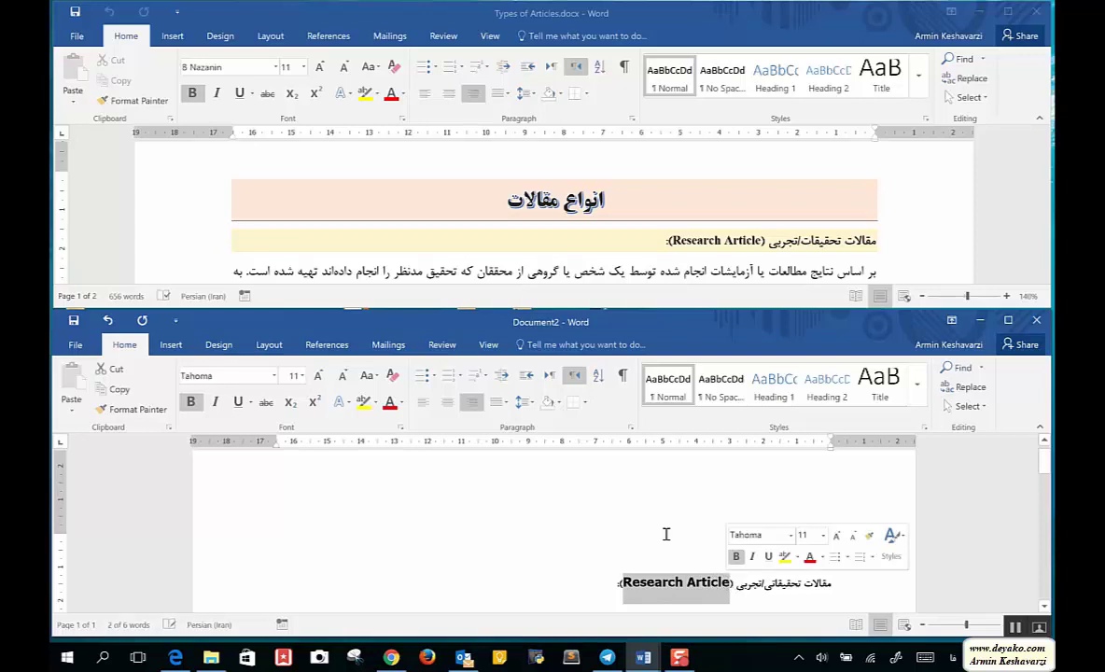
pyautogui.click(344, 378)
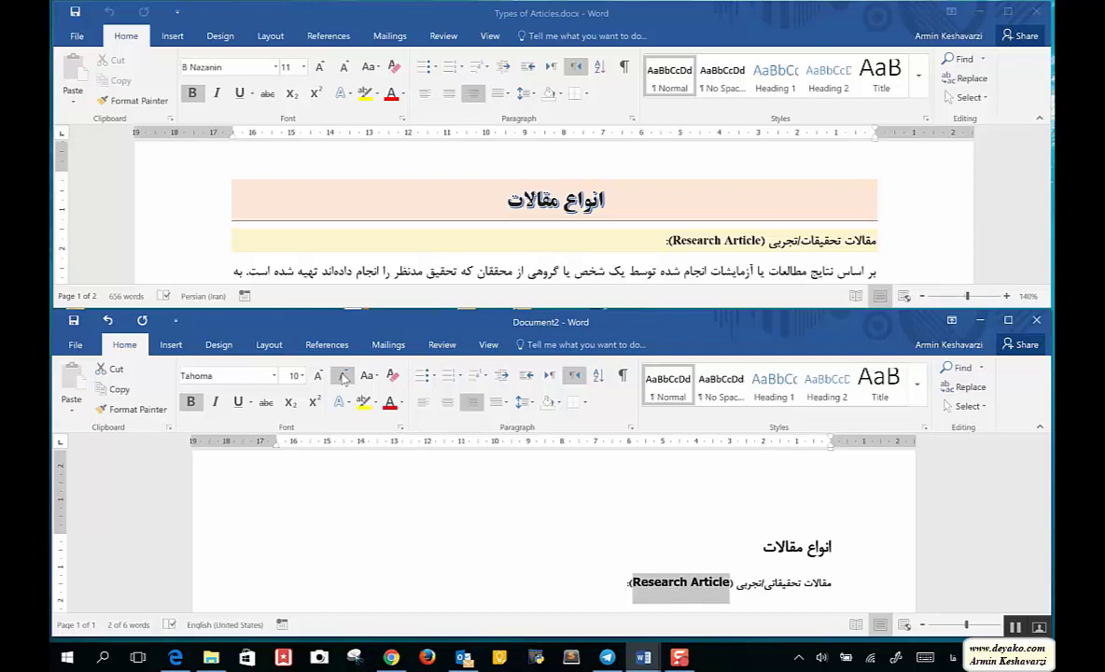
pyautogui.click(344, 377)
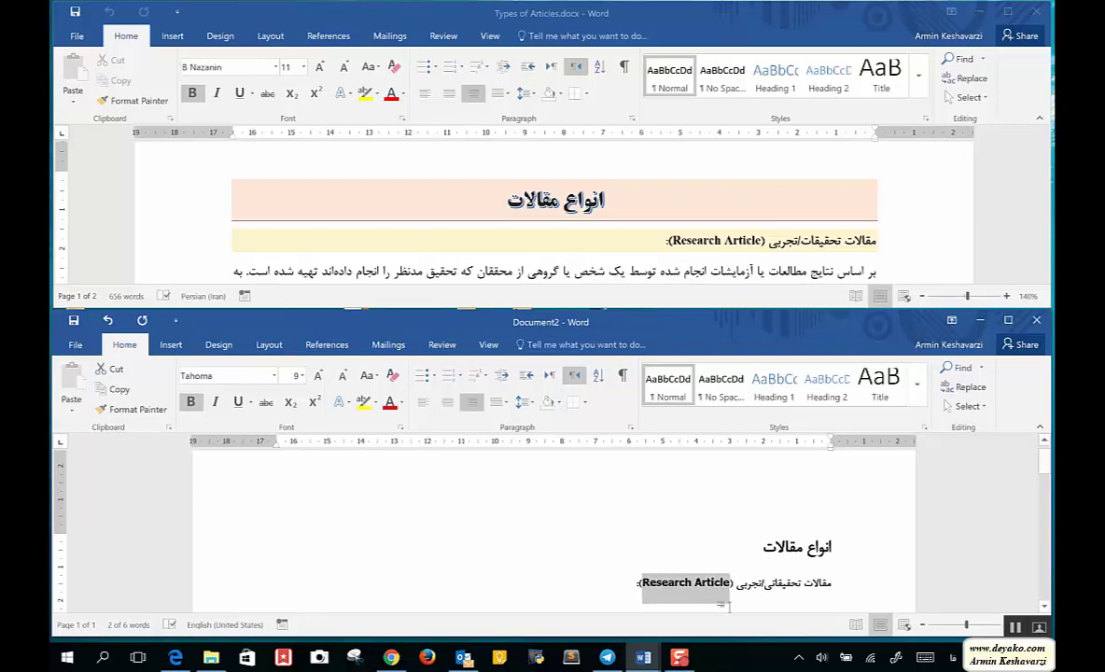
pyautogui.scroll(-2, 644, 577)
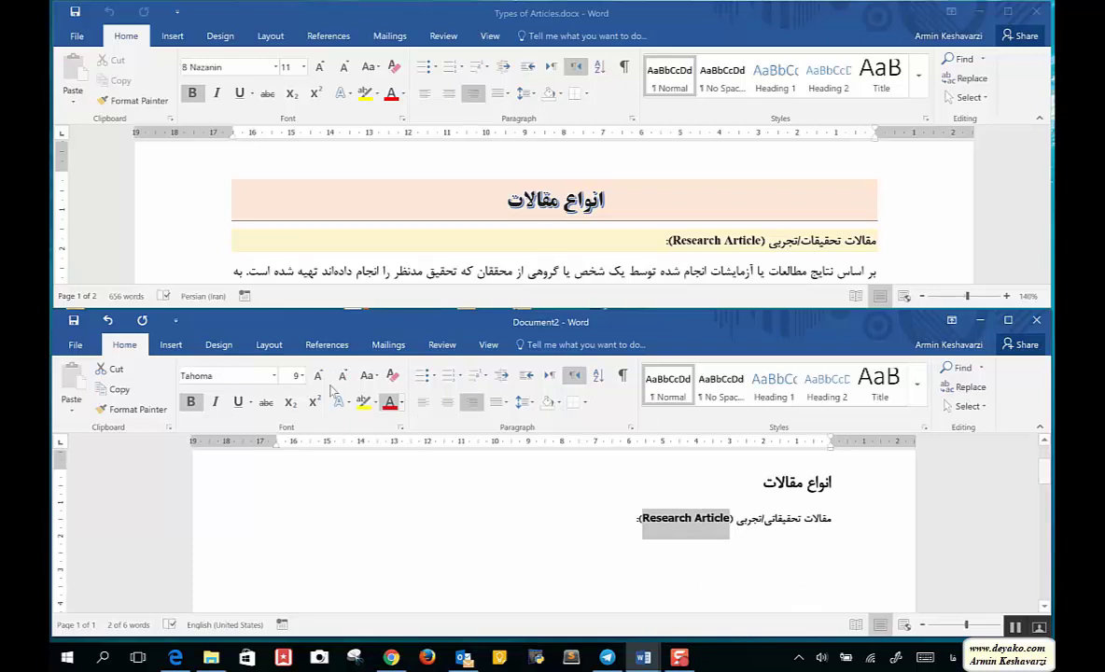
pyautogui.click(215, 374)
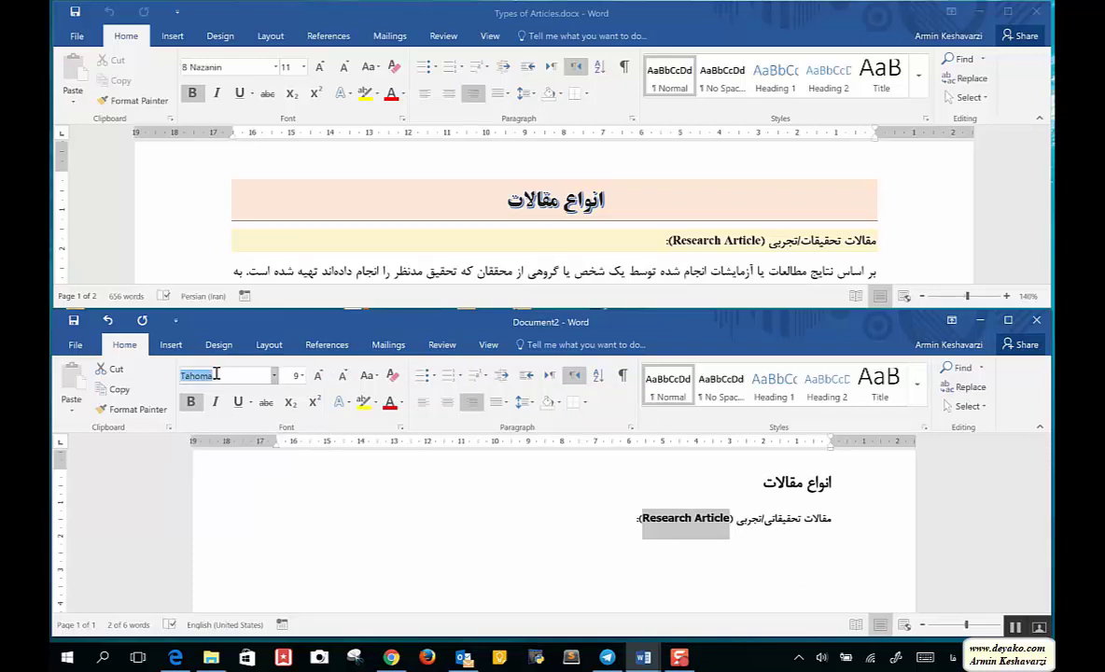
pyautogui.press('BackSpace')
pyautogui.write('Times New R')
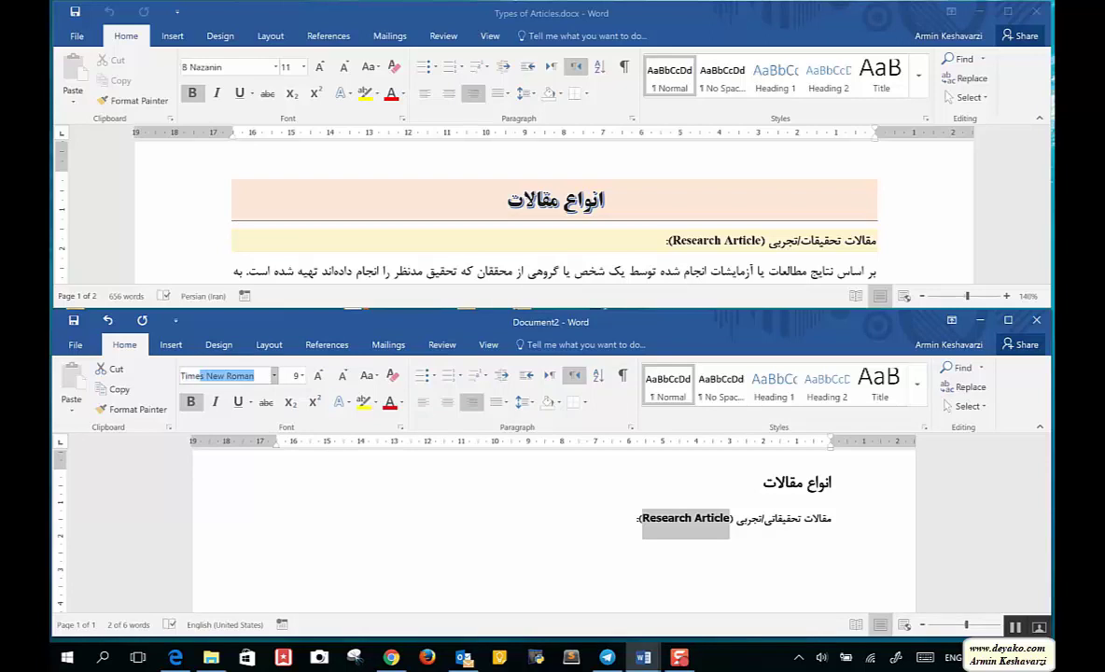
pyautogui.press('Return')
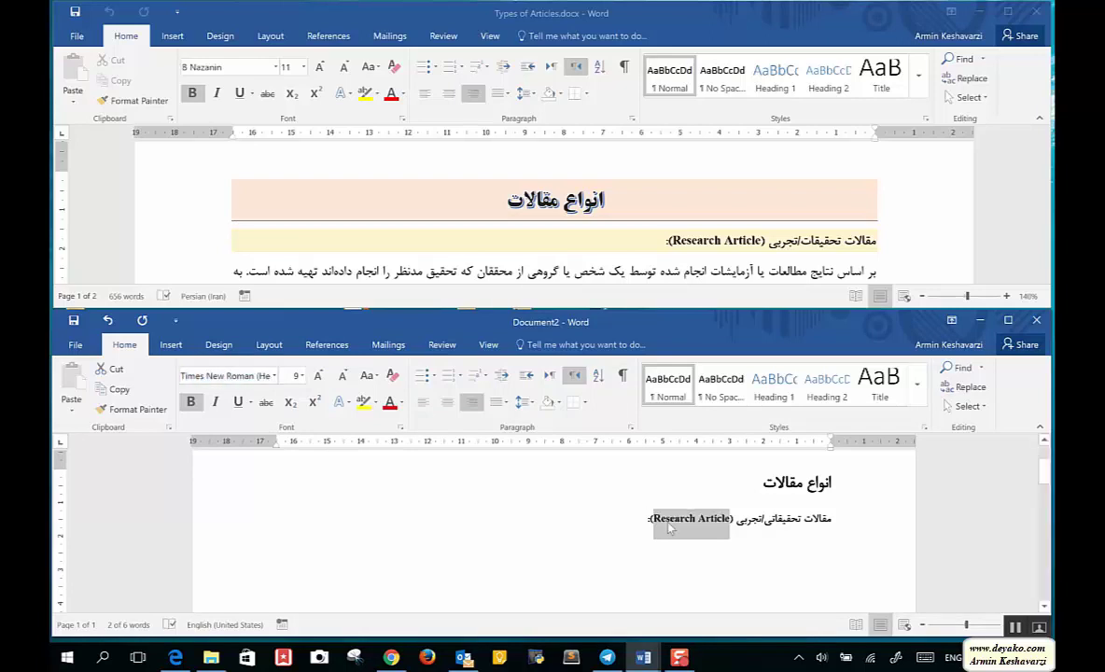
# Step: Start a new Persian-input paragraph below the subheading
pyautogui.click(598, 519)
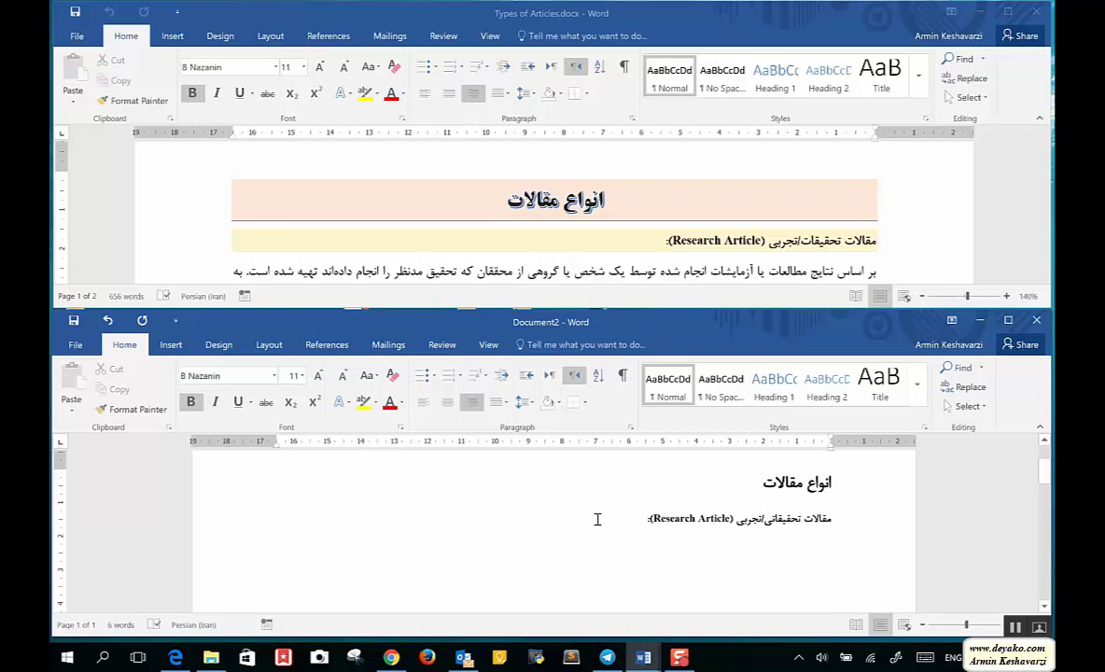
pyautogui.hotkey('alt', 'shift')
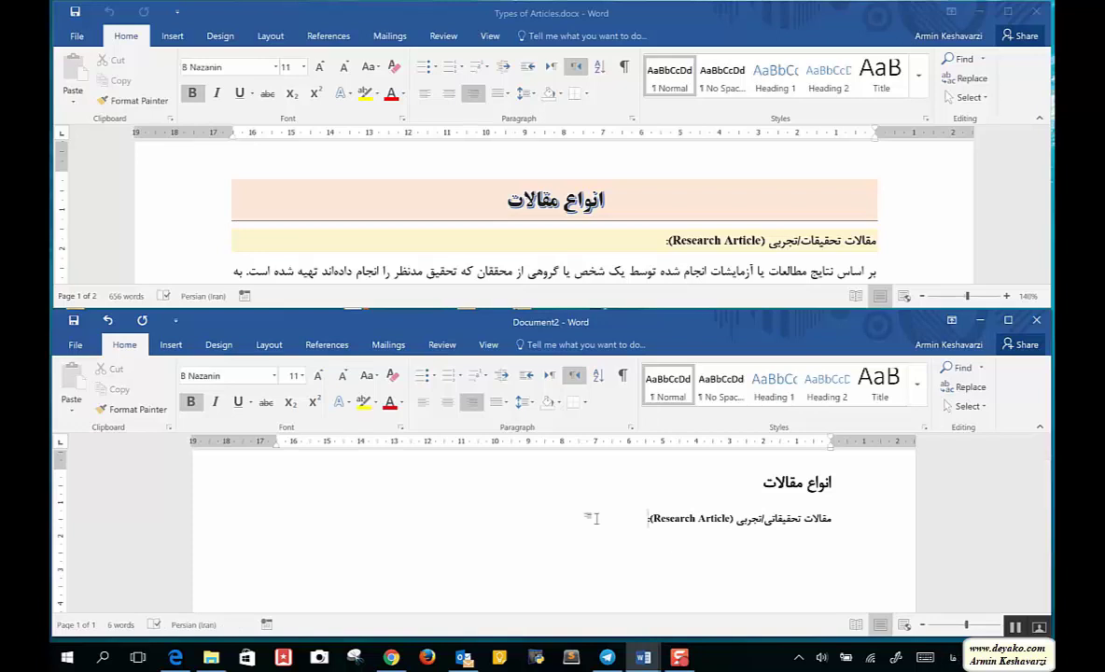
pyautogui.press('Return')
# Step: In the Font dialog, set Latin text to Times New Roman 9 Regular and Complex scripts to Regular
pyautogui.click(402, 430)
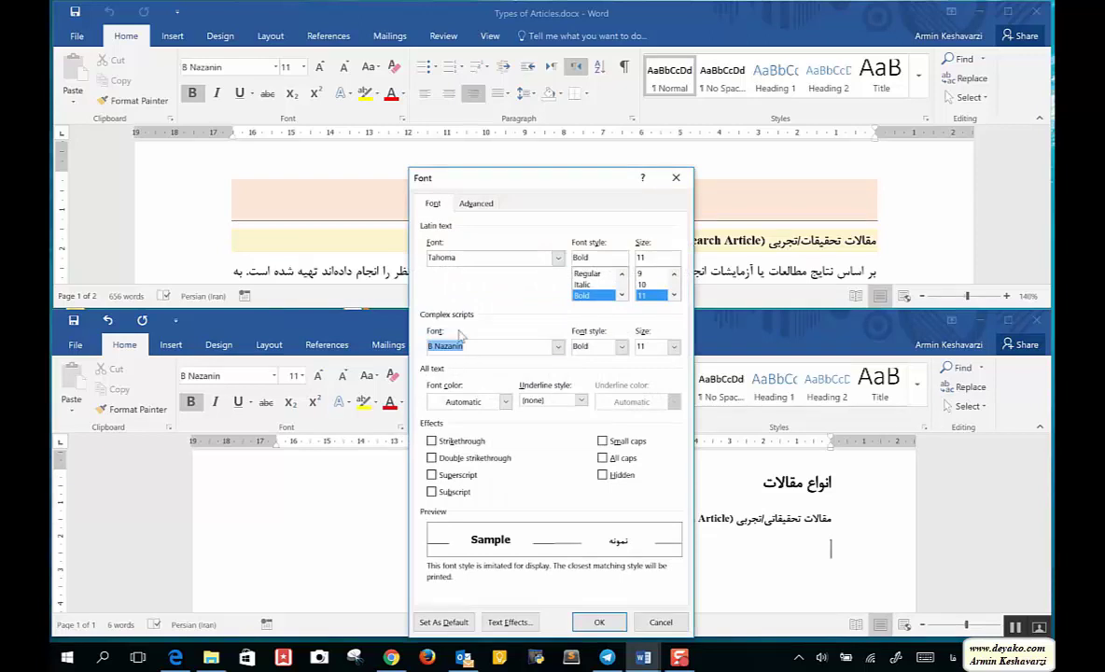
pyautogui.press('End')
pyautogui.click(467, 257)
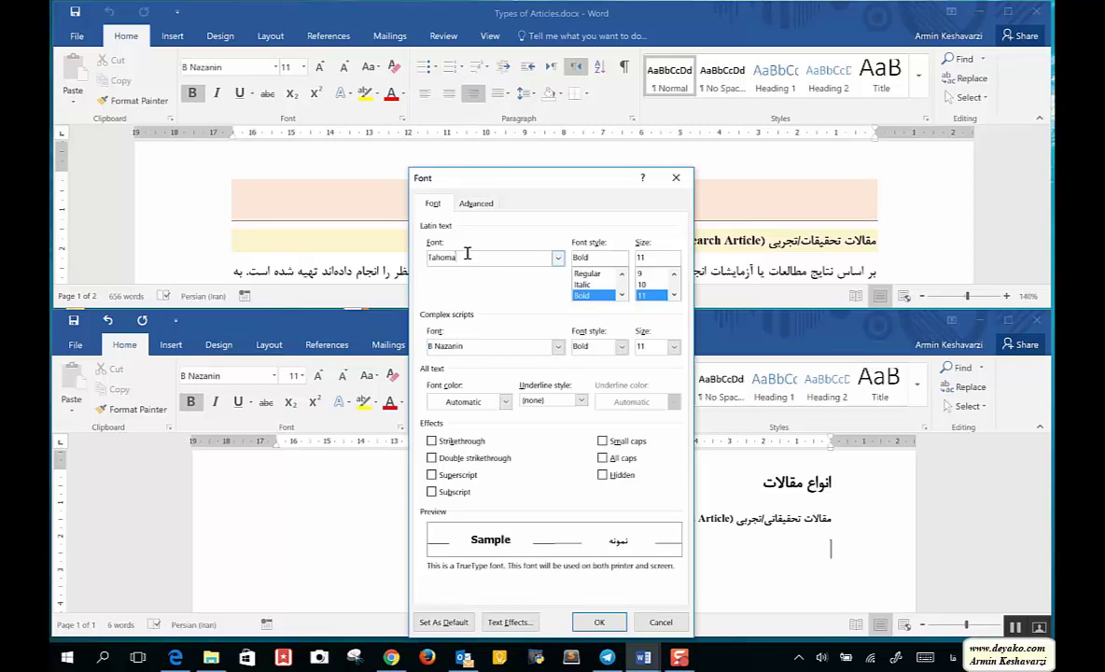
pyautogui.doubleClick(466, 253)
pyautogui.write('times N')
pyautogui.write('ewromance')
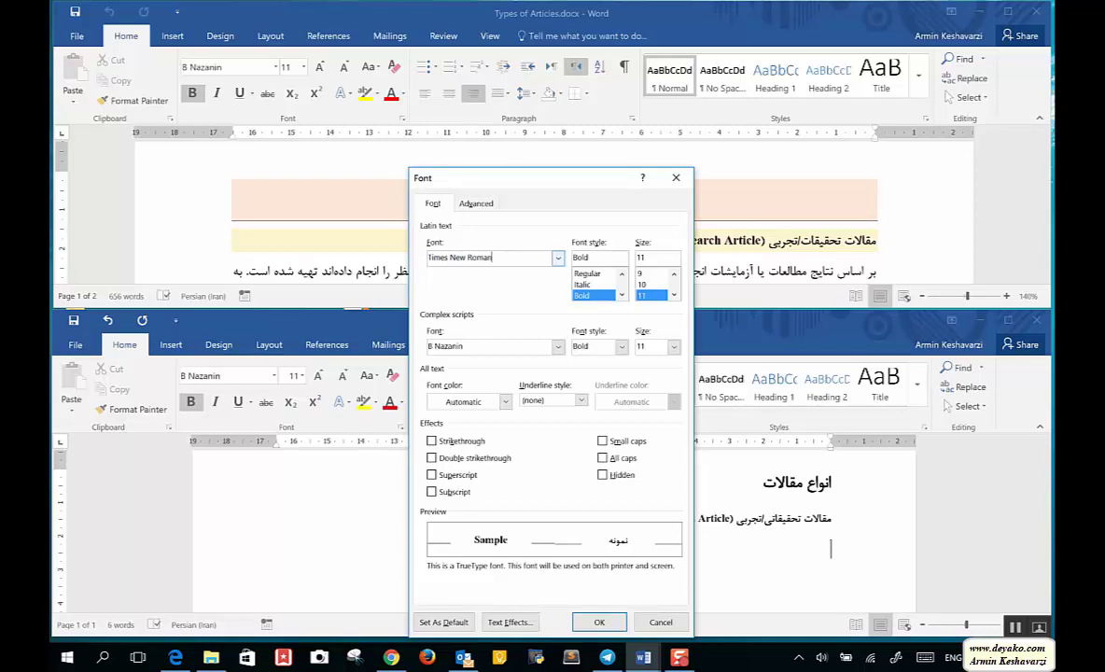
pyautogui.click(558, 258)
pyautogui.click(476, 317)
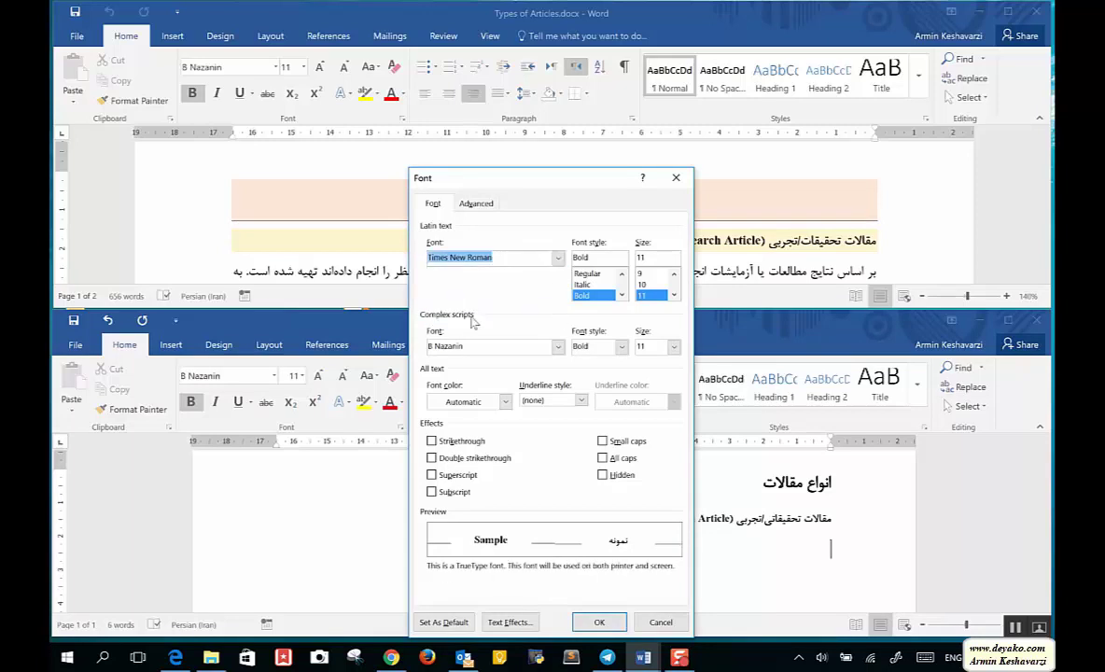
pyautogui.click(641, 273)
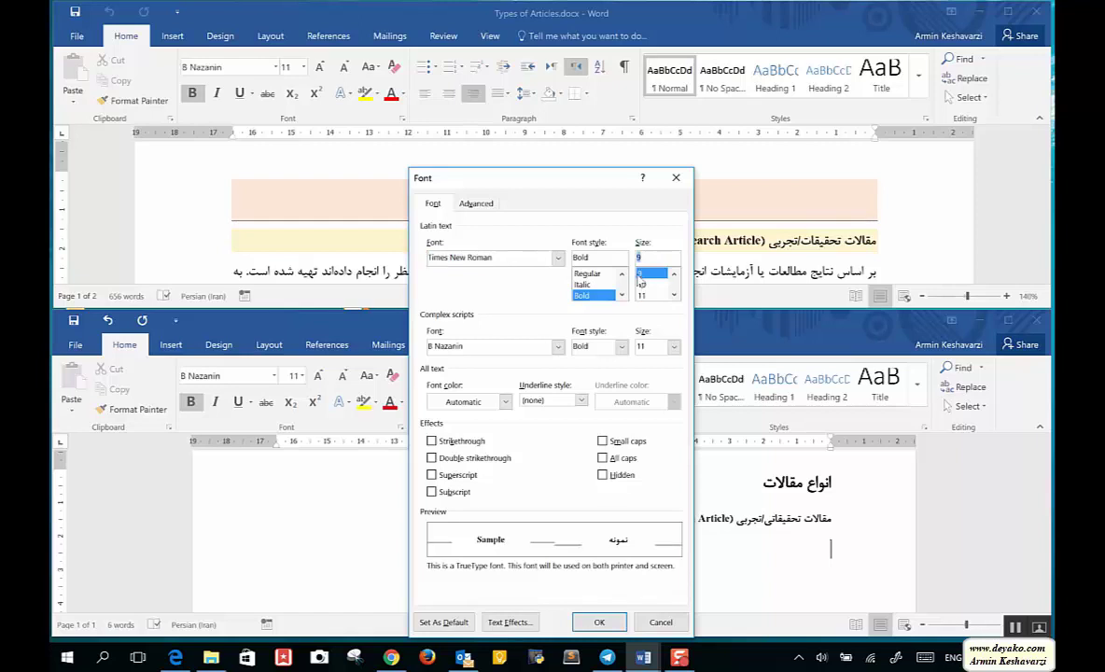
pyautogui.click(588, 273)
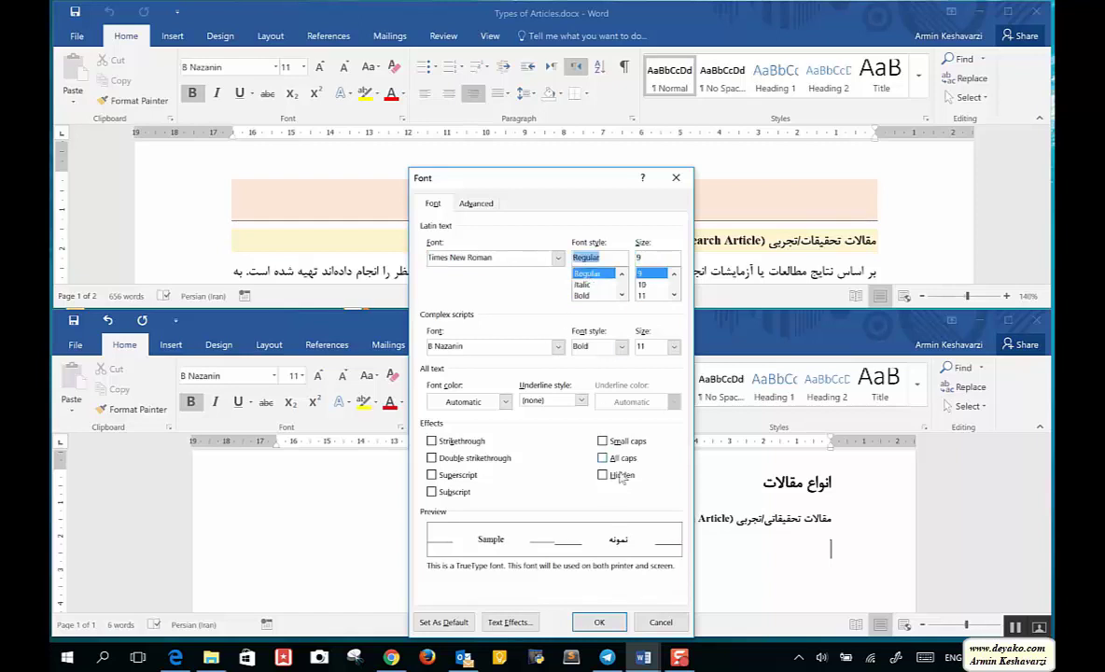
pyautogui.click(616, 347)
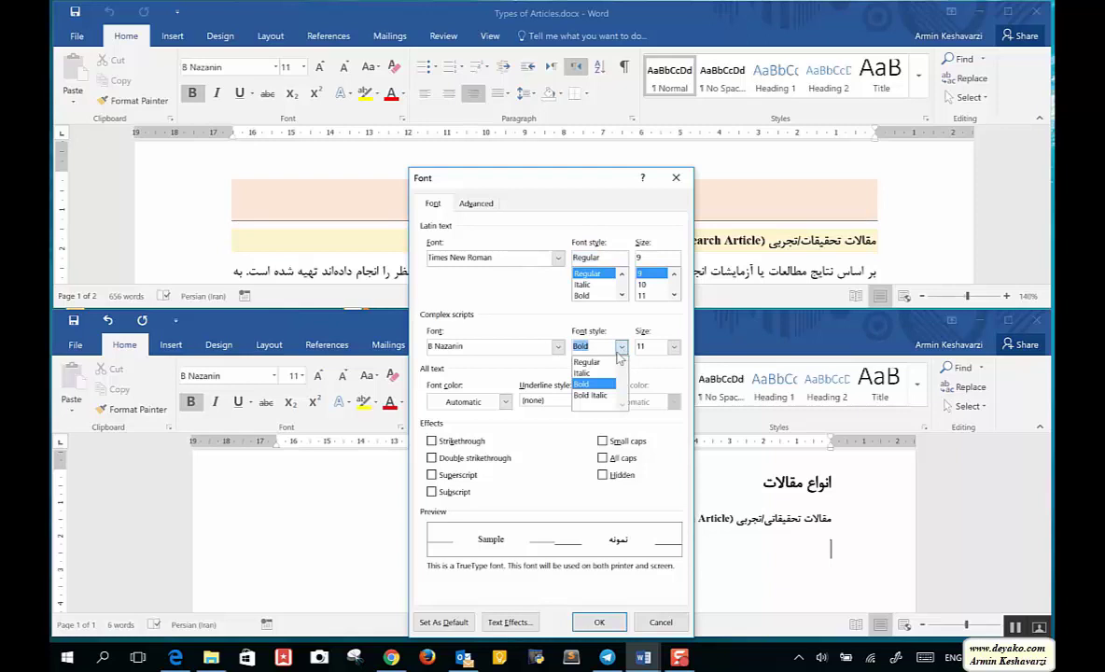
pyautogui.click(604, 364)
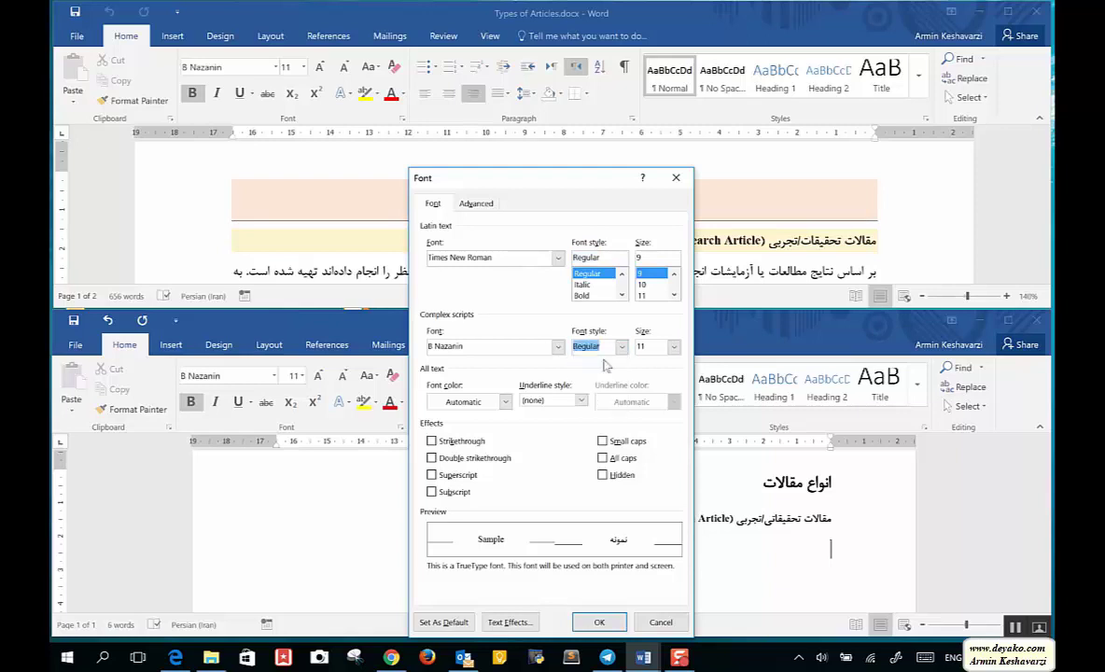
pyautogui.click(602, 621)
pyautogui.click(602, 621)
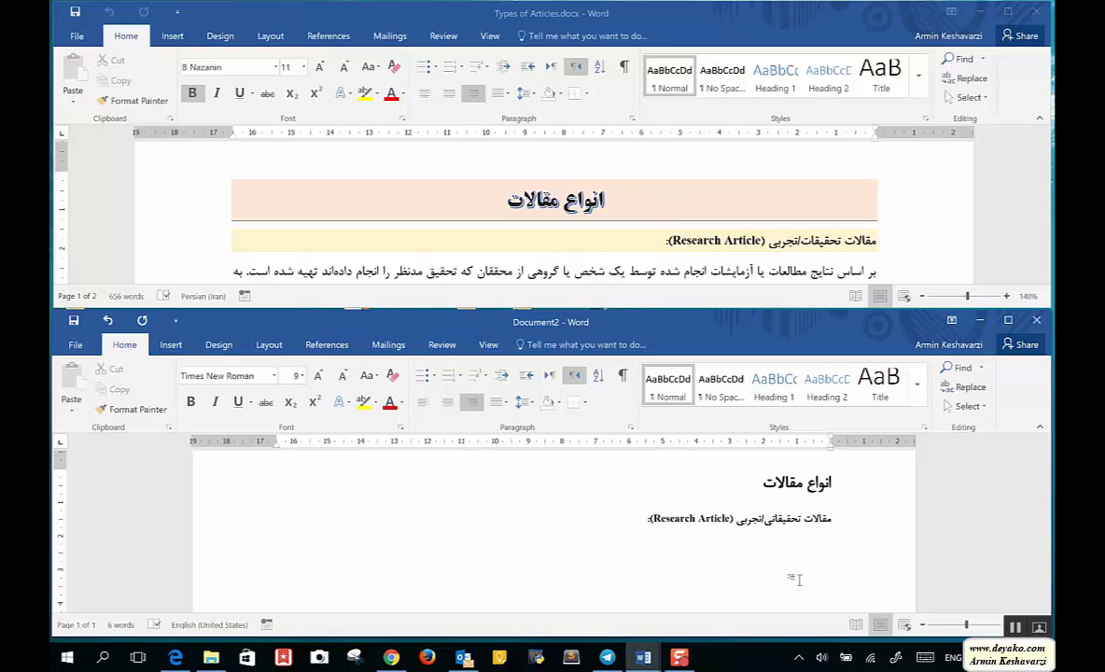
# Step: Check the source, then type بر اساس نتایج مطالعات یا to begin the body paragraph
pyautogui.hotkey('alt', 'shift')
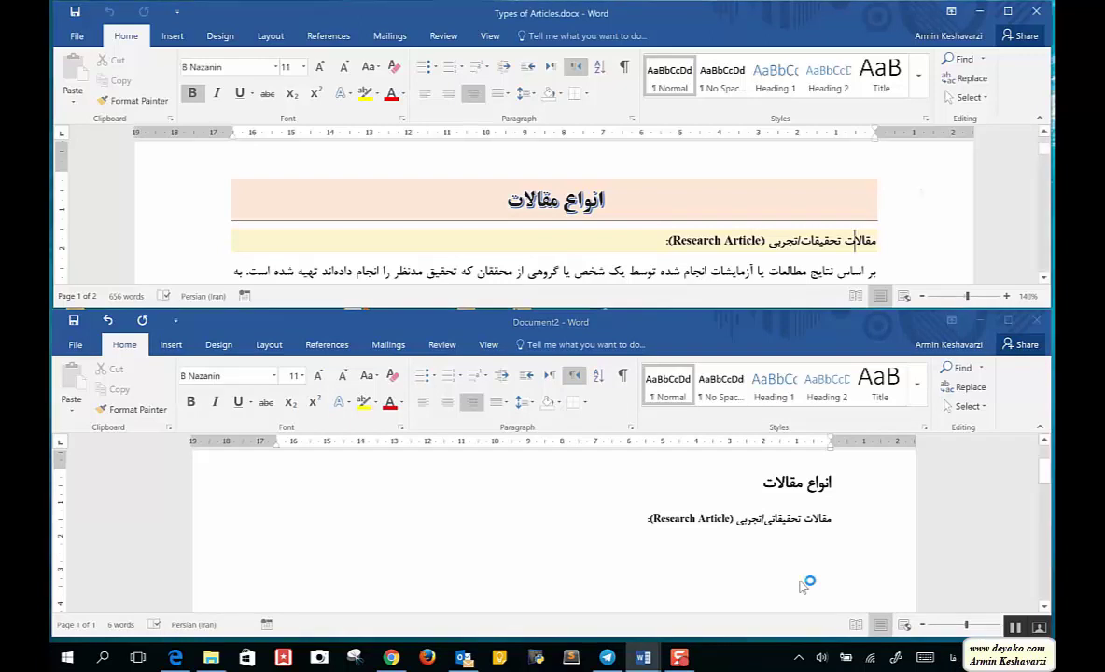
pyautogui.click(845, 238)
pyautogui.scroll(-3, 845, 238)
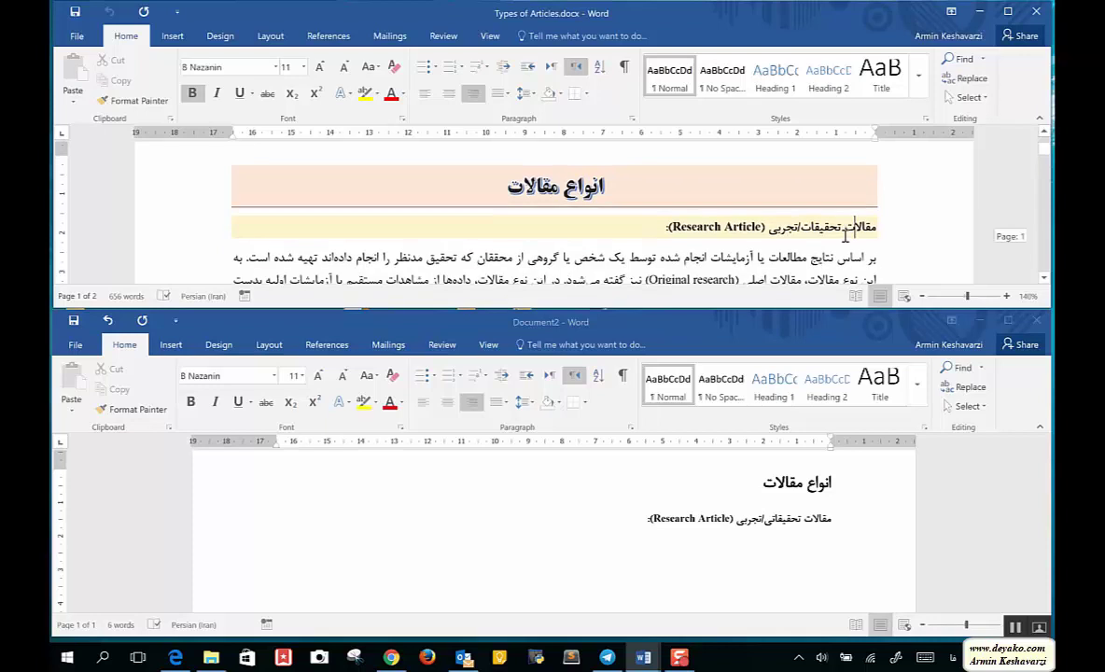
pyautogui.click(794, 569)
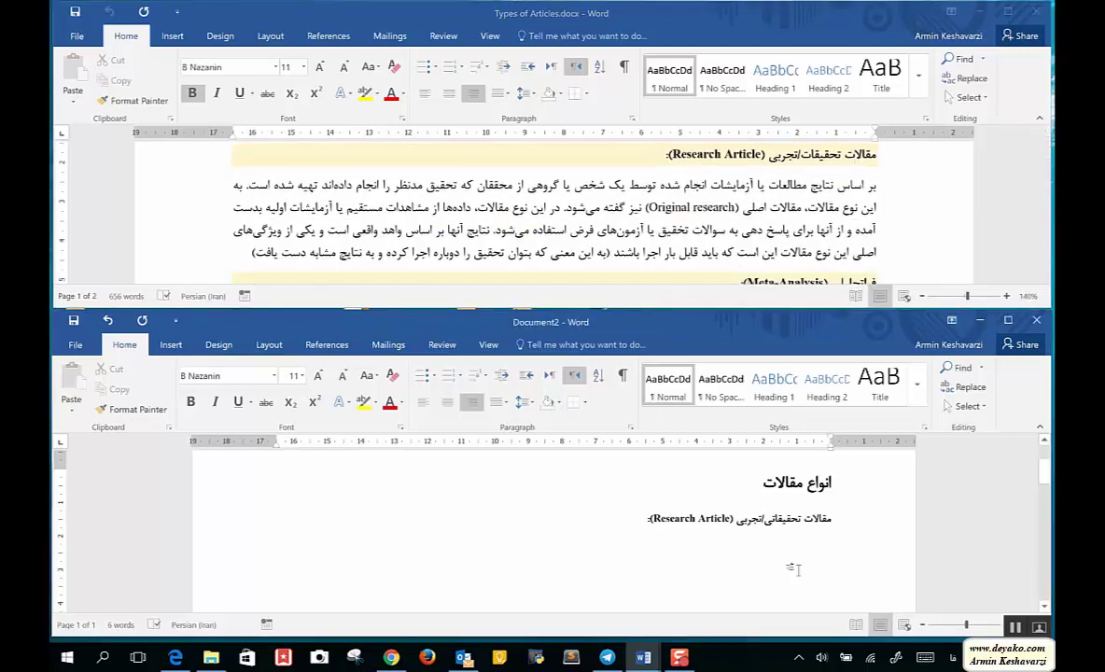
pyautogui.write('بر اساس')
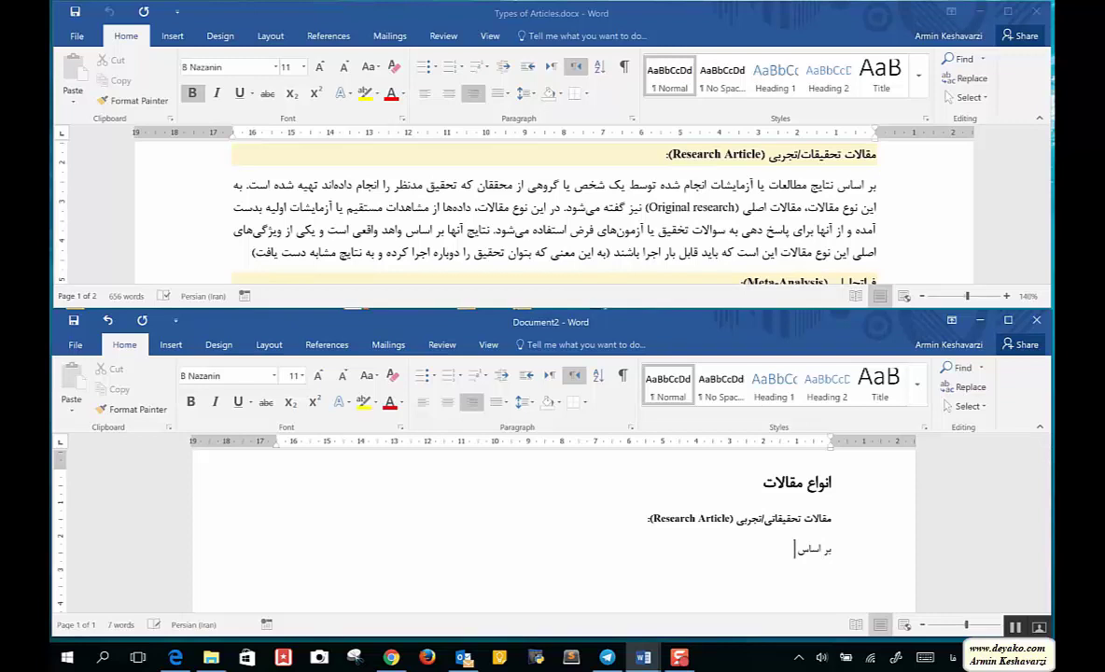
pyautogui.write(' نتایج')
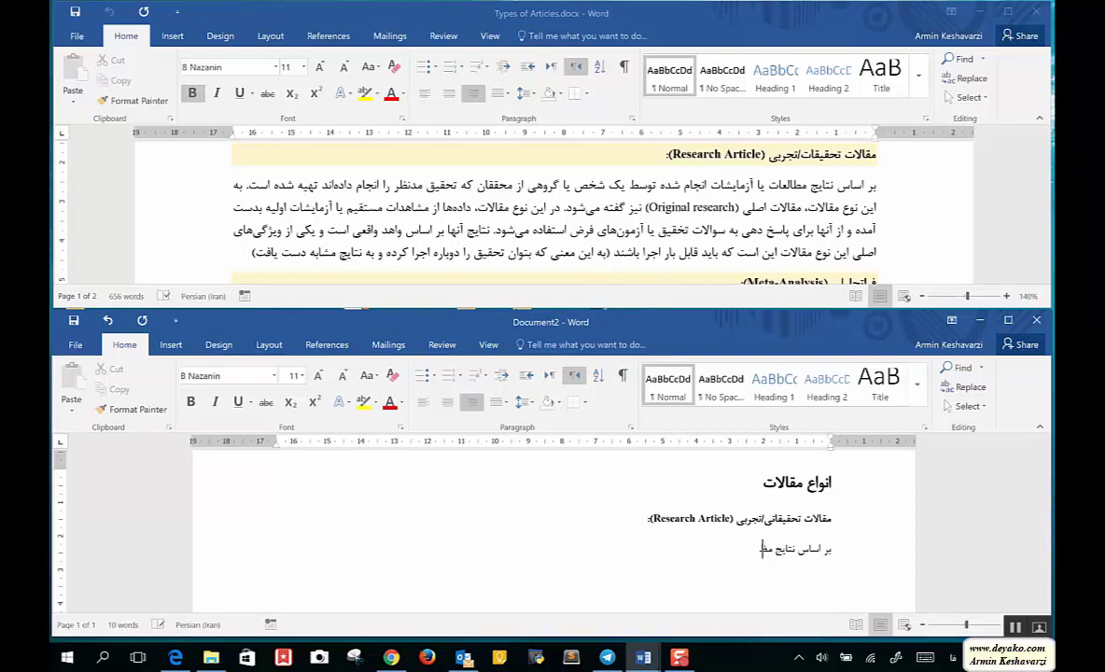
pyautogui.write(' مط')
pyautogui.write('العا')
pyautogui.press('BackSpace')
pyautogui.press('BackSpace')
pyautogui.write('لعات ')
pyautogui.write('یا')
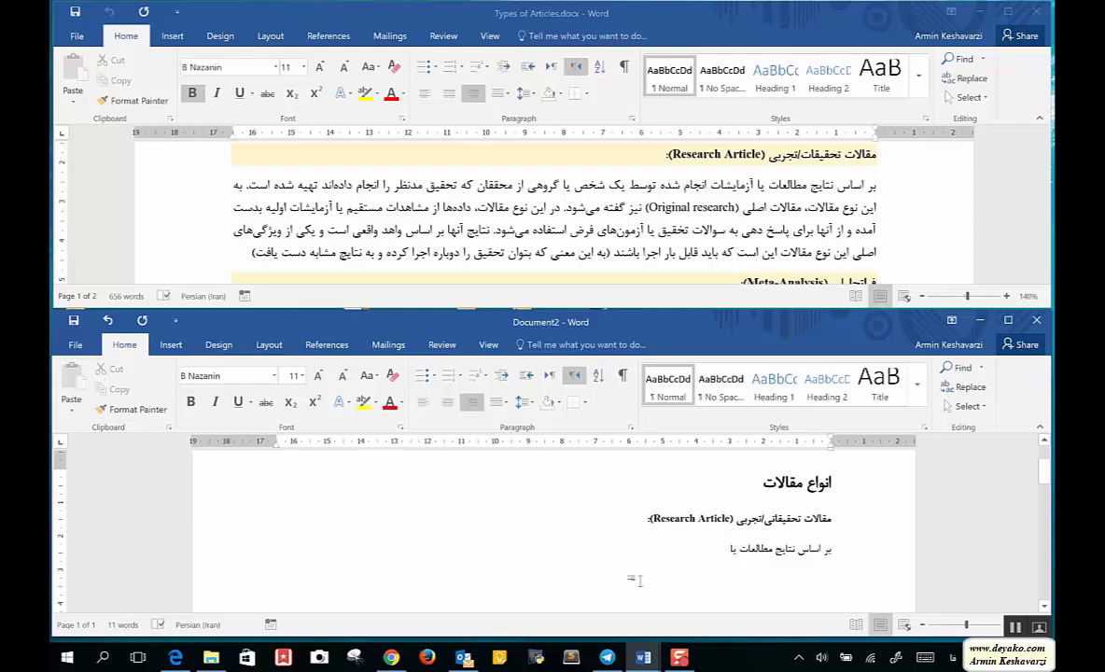
pyautogui.write('مق')
pyautogui.press('BackSpace')
pyautogui.press('BackSpace')
pyautogui.press('BackSpace')
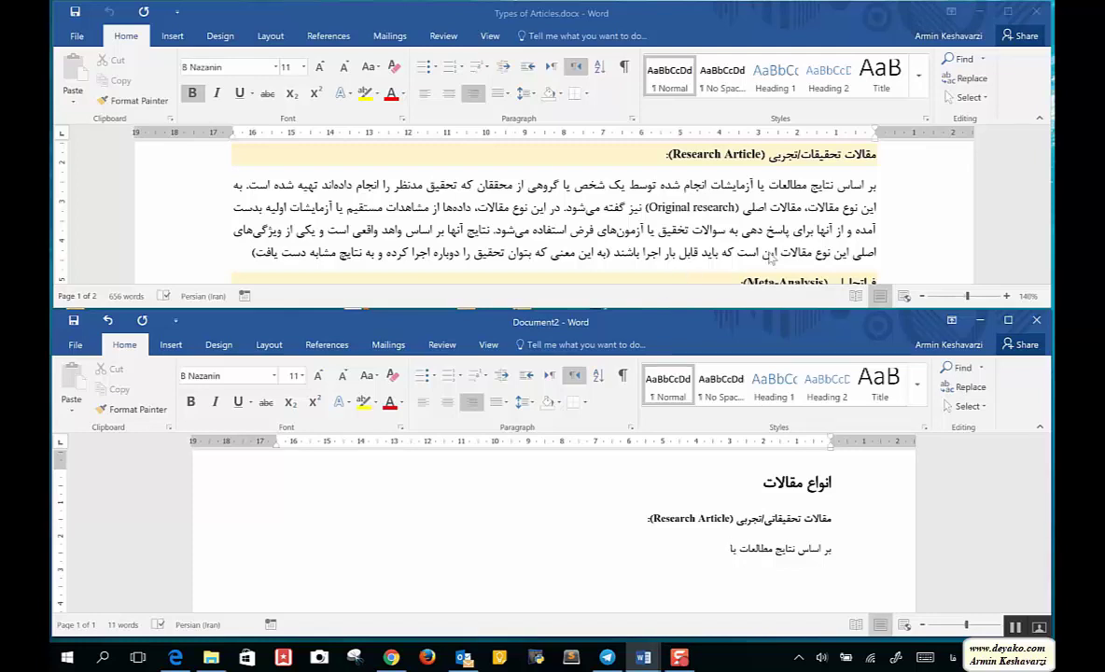
# Step: Paste the source's Research Article paragraph over the partial line, using Keep Text Only
pyautogui.click(849, 154)
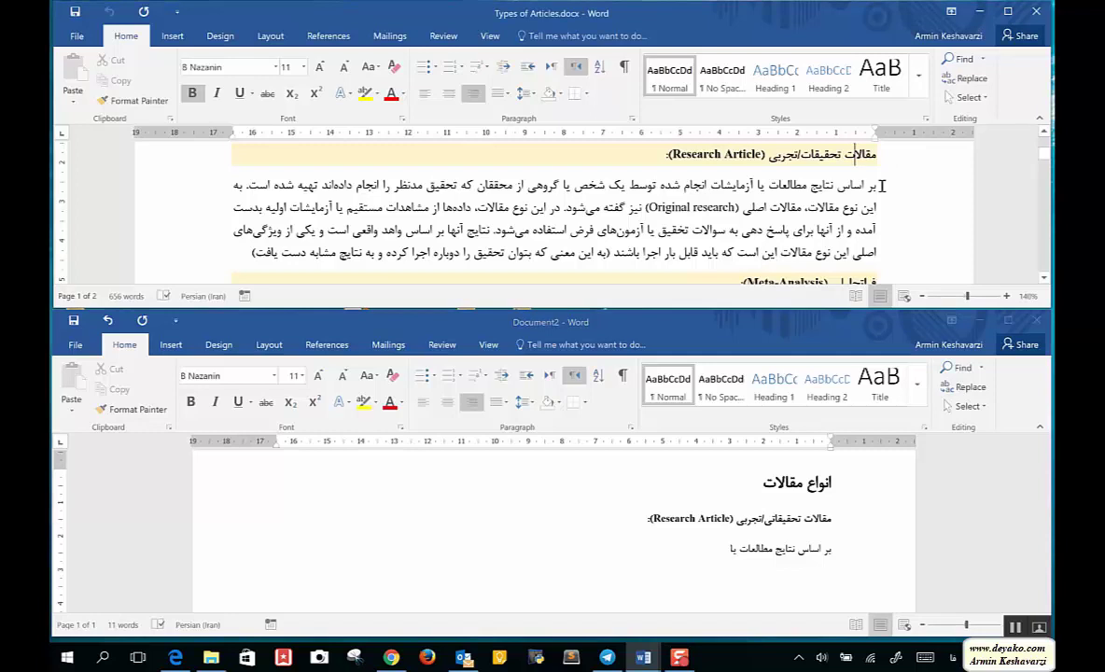
pyautogui.moveTo(880, 185)
pyautogui.mouseDown()
pyautogui.moveTo(275, 231)
pyautogui.moveTo(259, 252)
pyautogui.moveTo(235, 241)
pyautogui.mouseUp()
pyautogui.hotkey('ctrl', 'c')
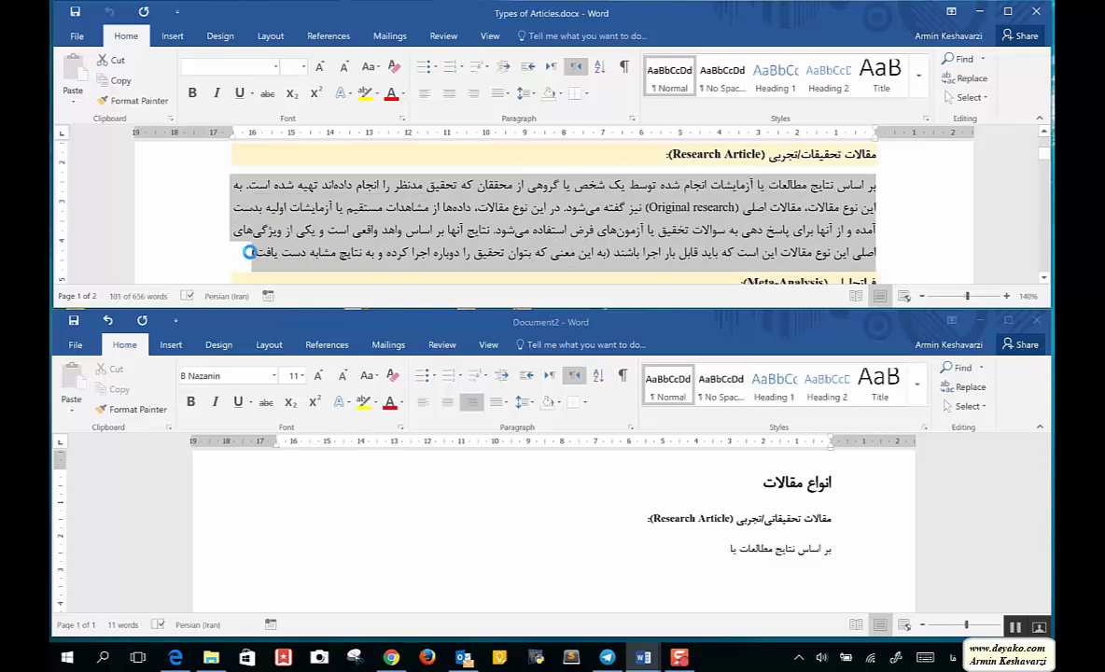
pyautogui.tripleClick(818, 550)
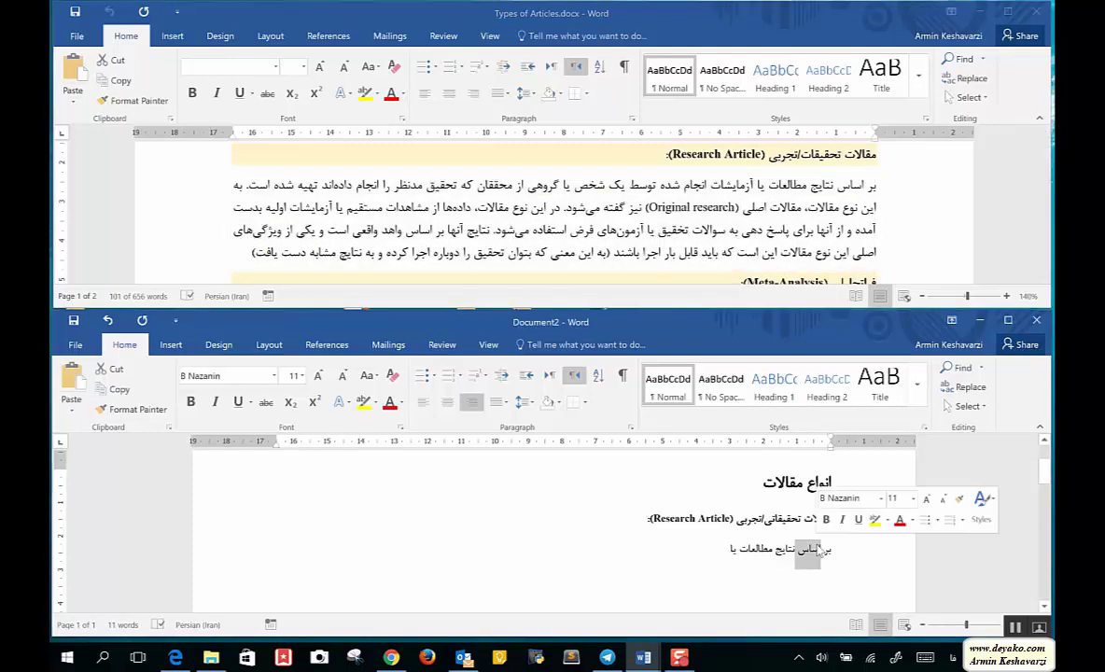
pyautogui.hotkey('ctrl', 'v')
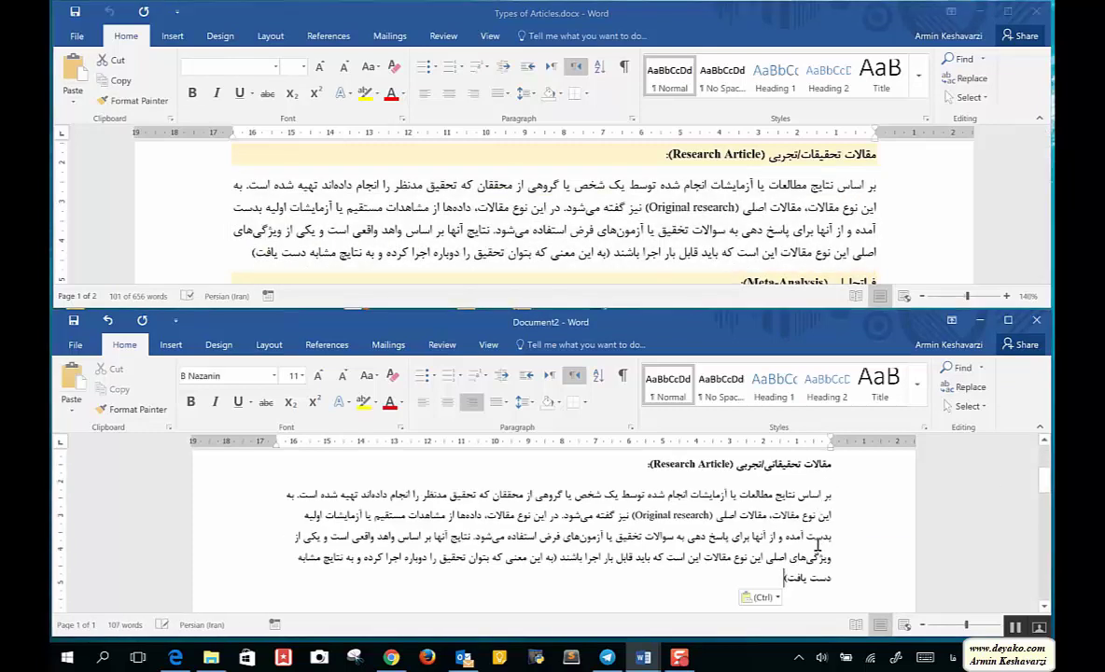
pyautogui.click(761, 598)
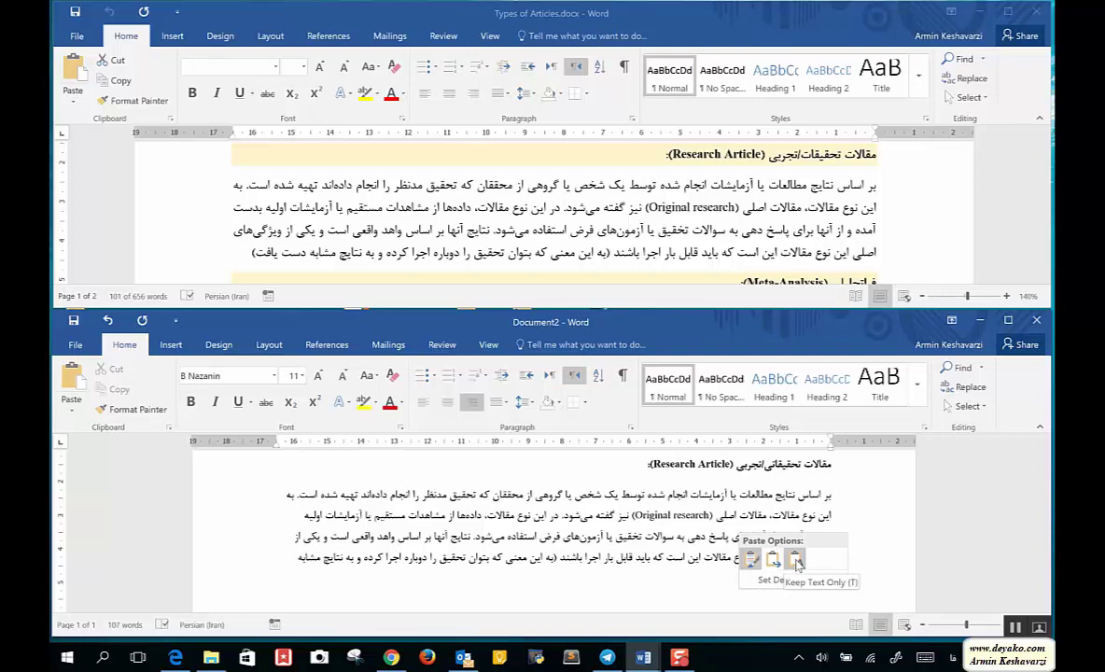
pyautogui.click(797, 560)
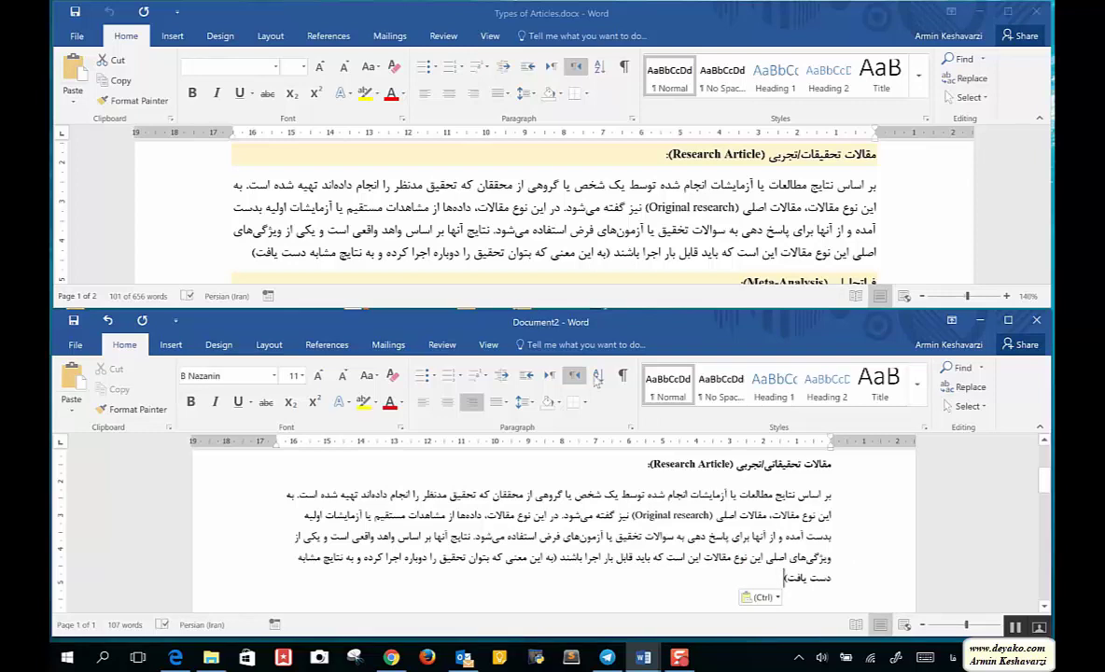
pyautogui.click(500, 404)
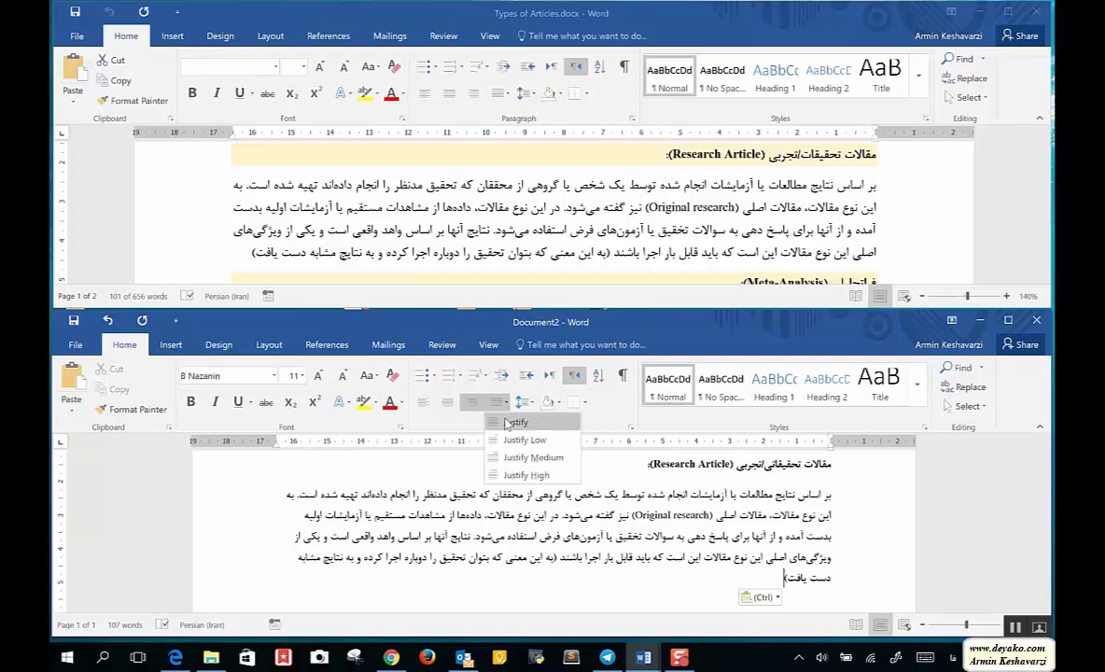
pyautogui.click(509, 422)
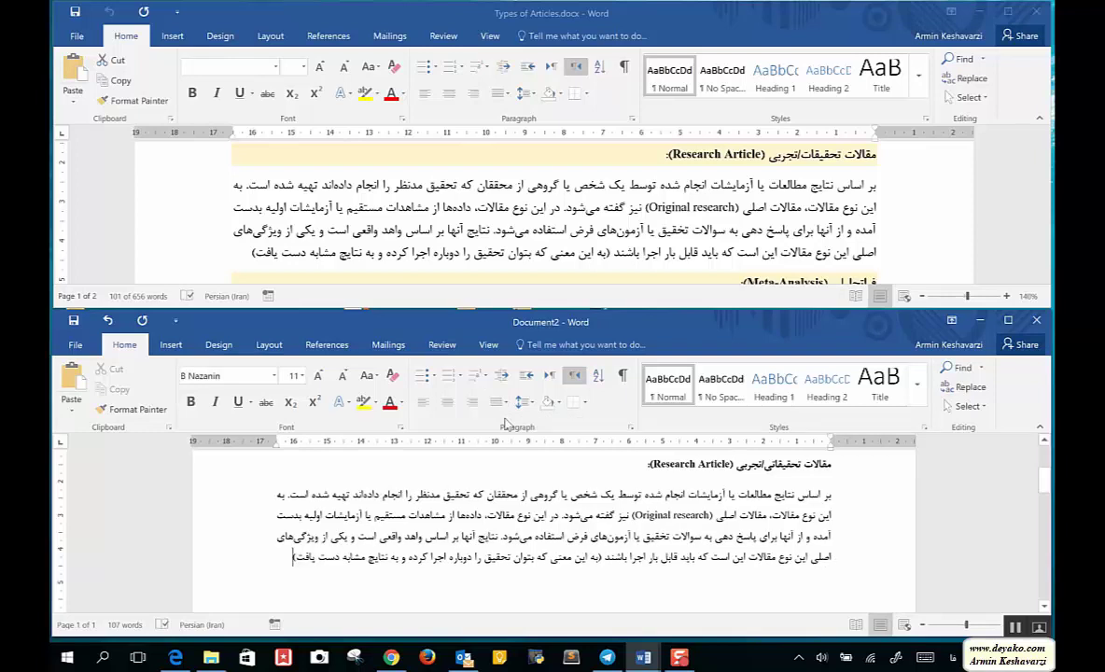
pyautogui.hotkey('ctrl', 'r')
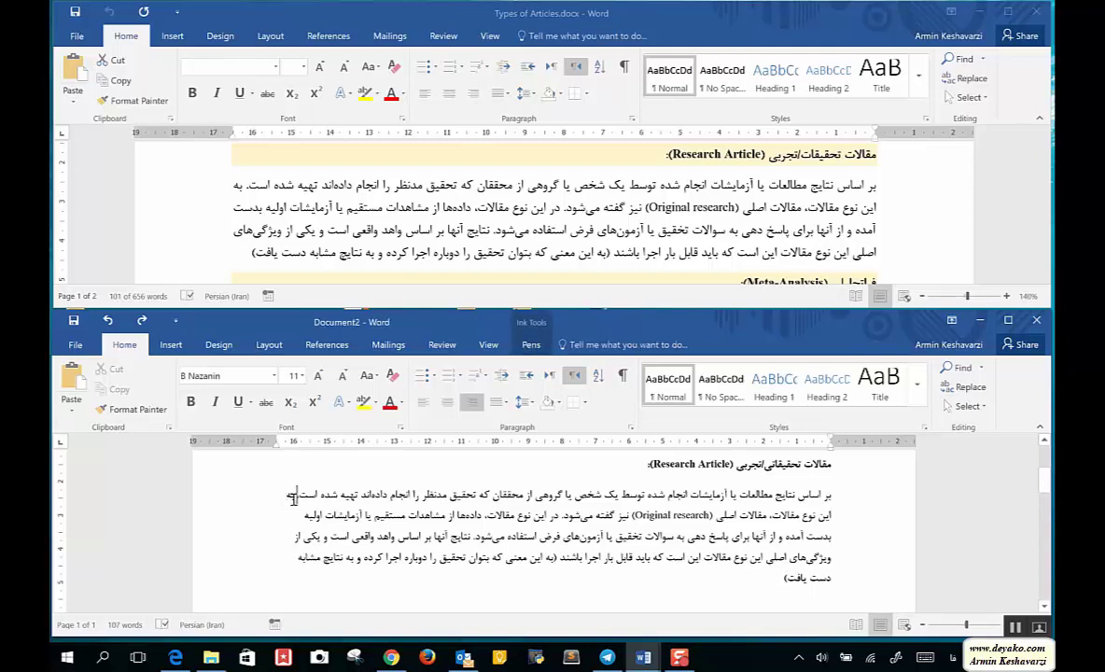
pyautogui.moveTo(369, 495); pyautogui.dragTo(311, 555)
pyautogui.moveTo(783, 581); pyautogui.dragTo(793, 435)
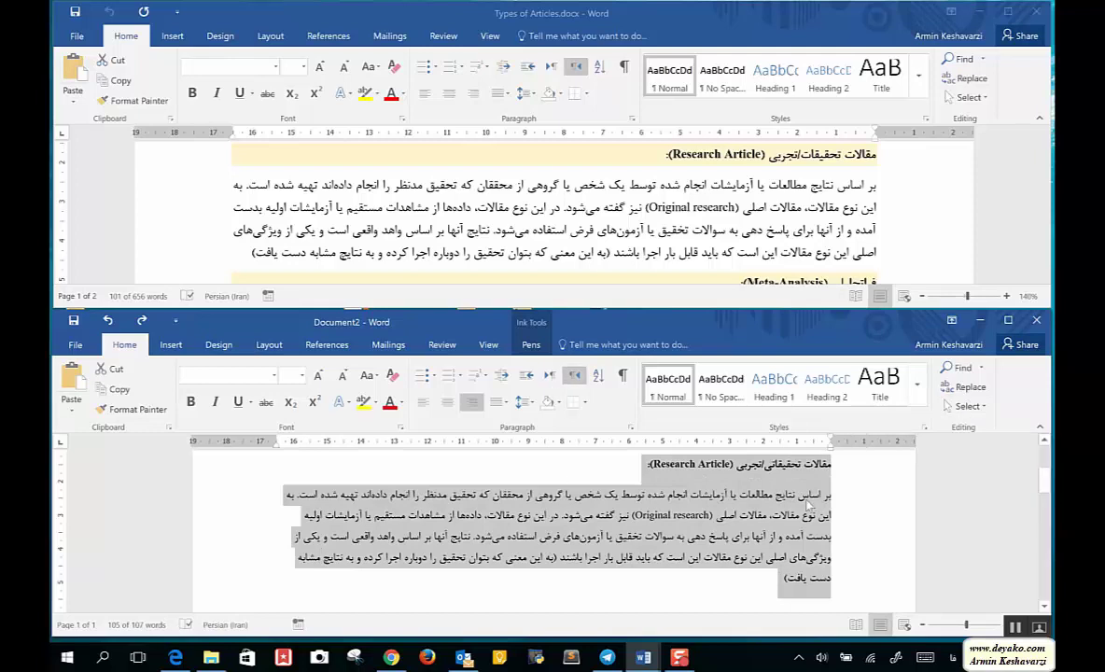
pyautogui.click(808, 505)
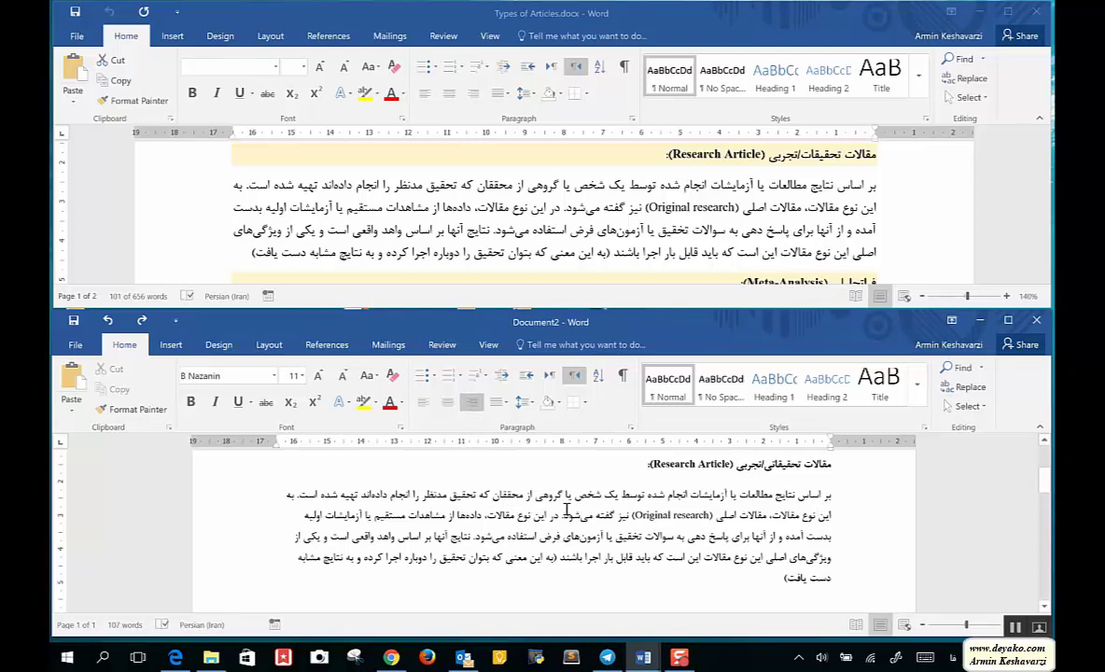
pyautogui.click(774, 579)
pyautogui.press('Return')
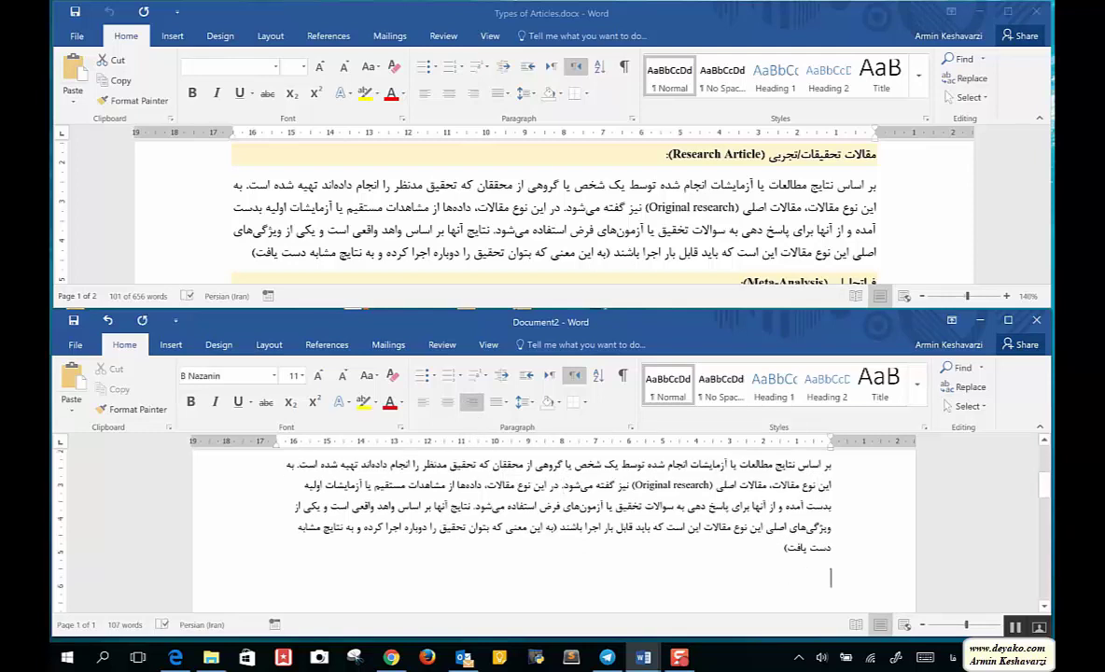
pyautogui.write('آرمین کش')
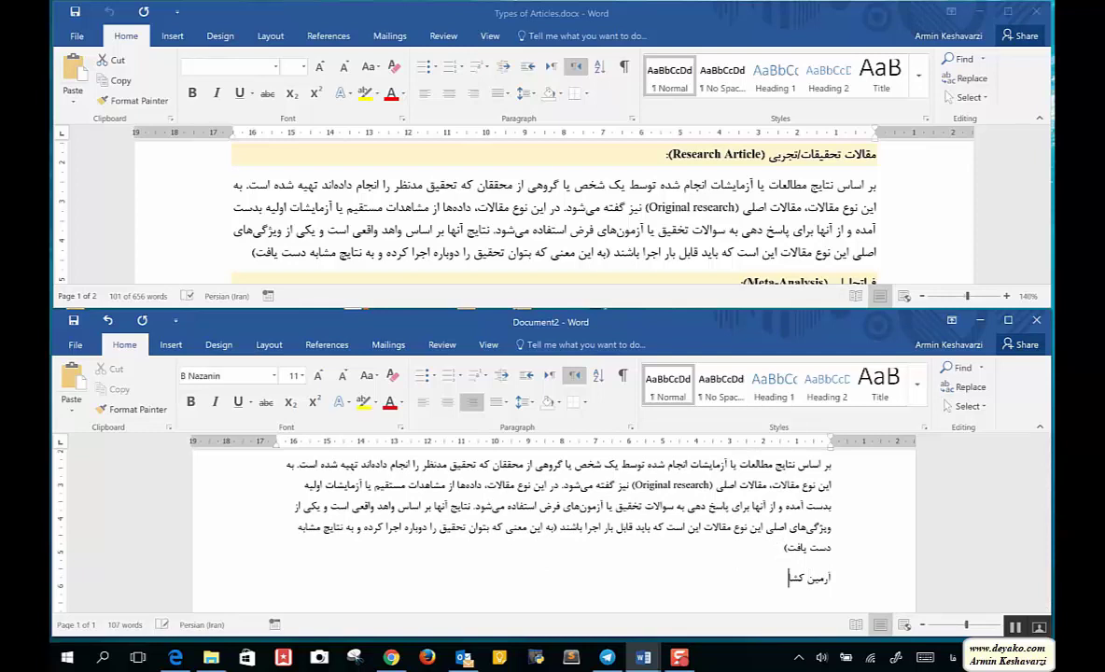
pyautogui.write('اوزی')
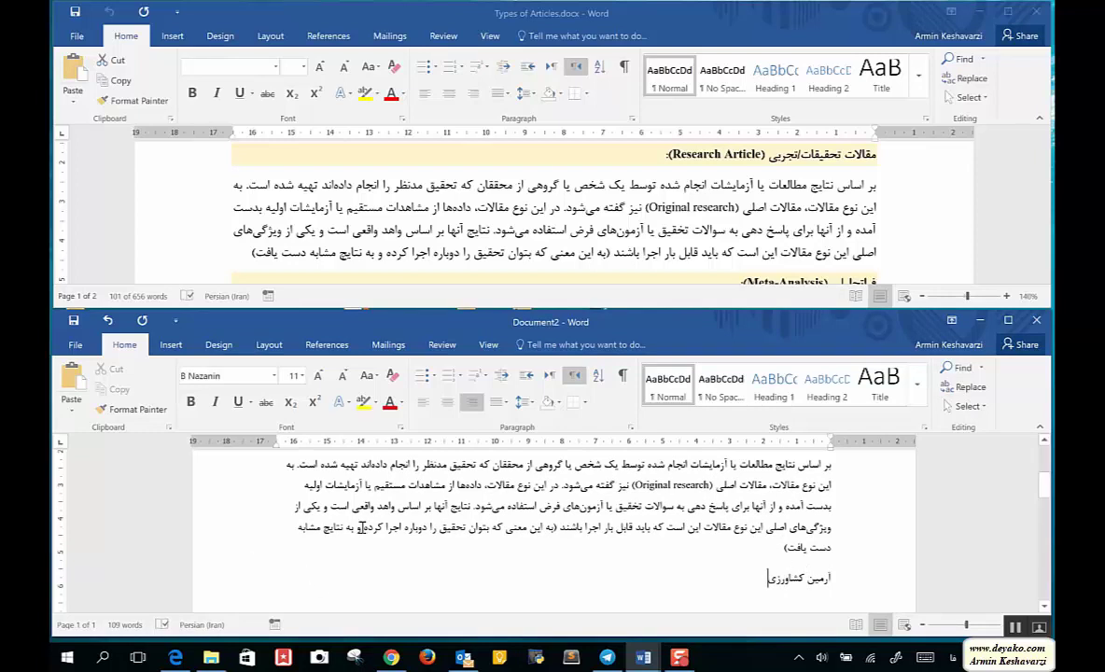
pyautogui.click(423, 402)
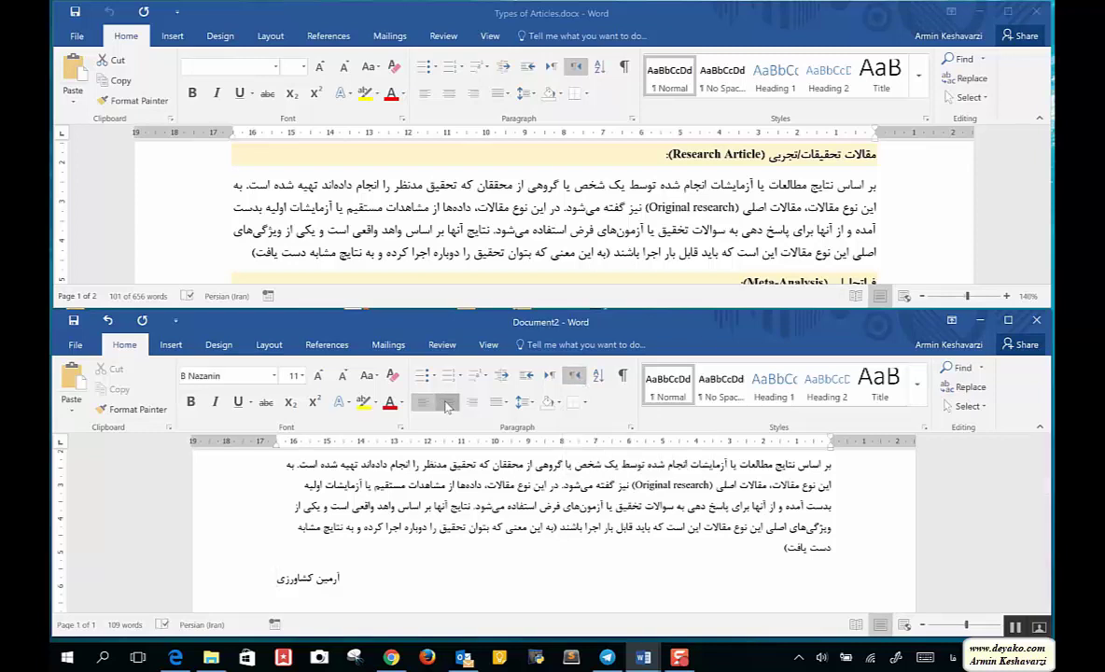
pyautogui.click(447, 402)
pyautogui.click(471, 403)
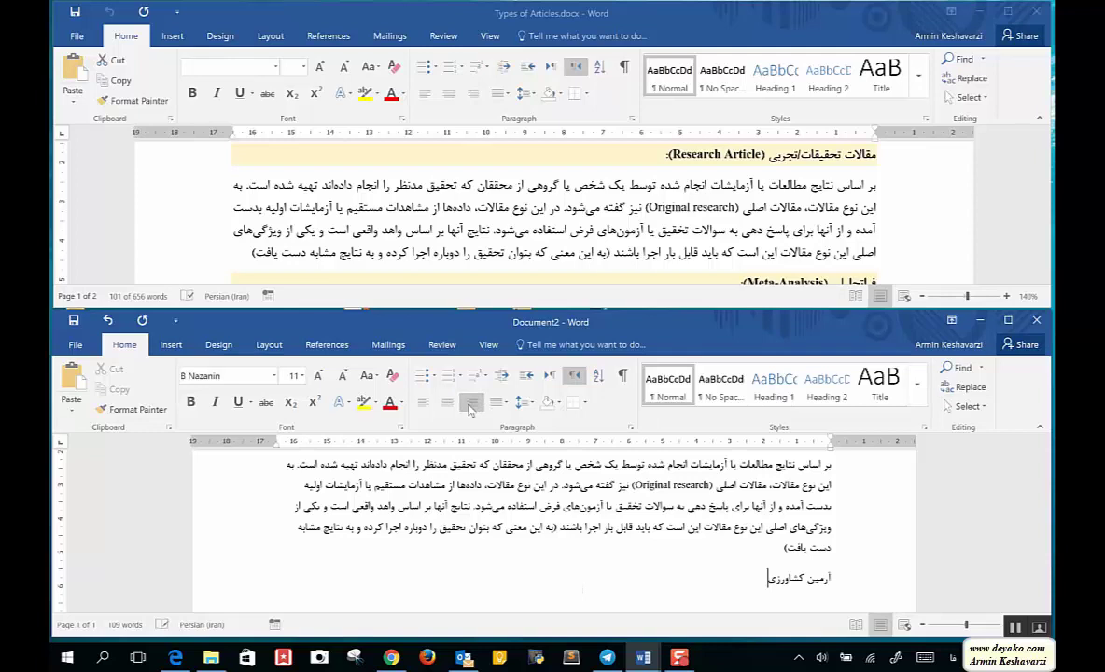
pyautogui.press('BackSpace')
pyautogui.press('BackSpace')
pyautogui.press('BackSpace')
pyautogui.press('BackSpace')
pyautogui.press('BackSpace')
pyautogui.press('BackSpace')
pyautogui.press('BackSpace')
pyautogui.press('BackSpace')
pyautogui.press('BackSpace')
pyautogui.press('BackSpace')
pyautogui.press('BackSpace')
pyautogui.press('BackSpace')
pyautogui.press('BackSpace')
pyautogui.press('BackSpace')
# Step: Apply Justify alignment to the pasted Research Article paragraph
pyautogui.click(333, 484)
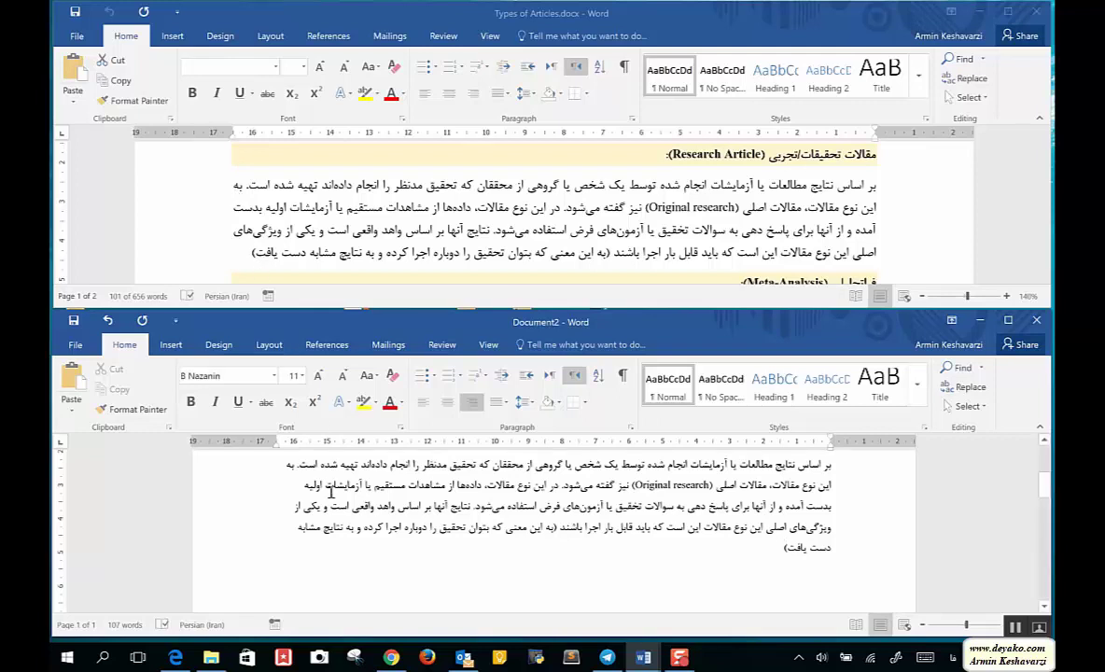
pyautogui.click(504, 402)
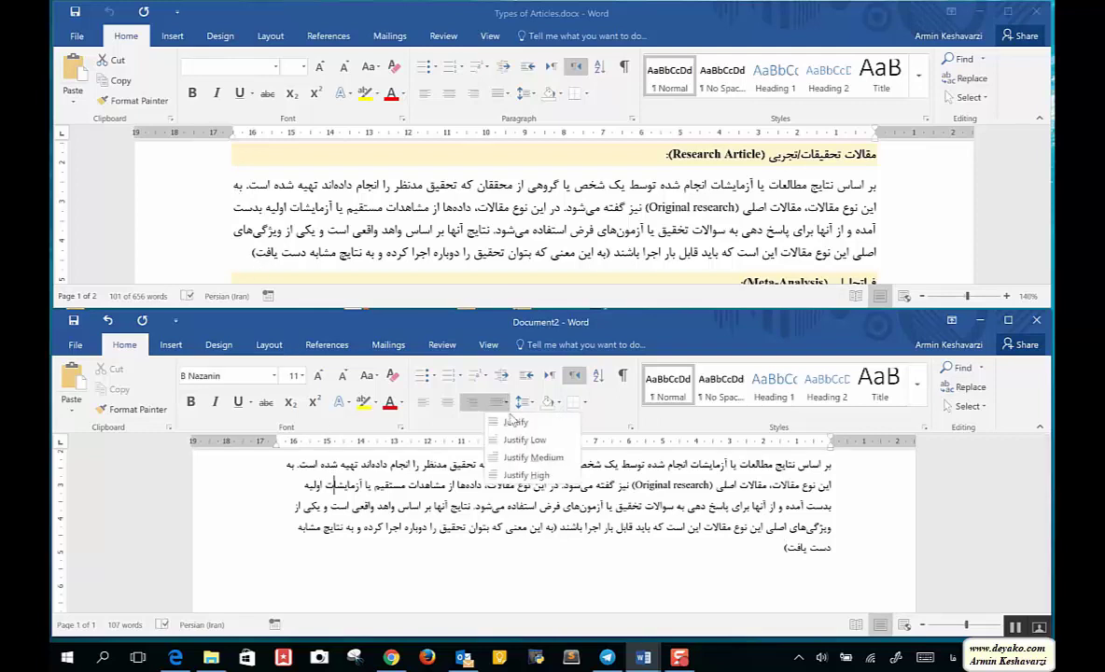
pyautogui.click(514, 424)
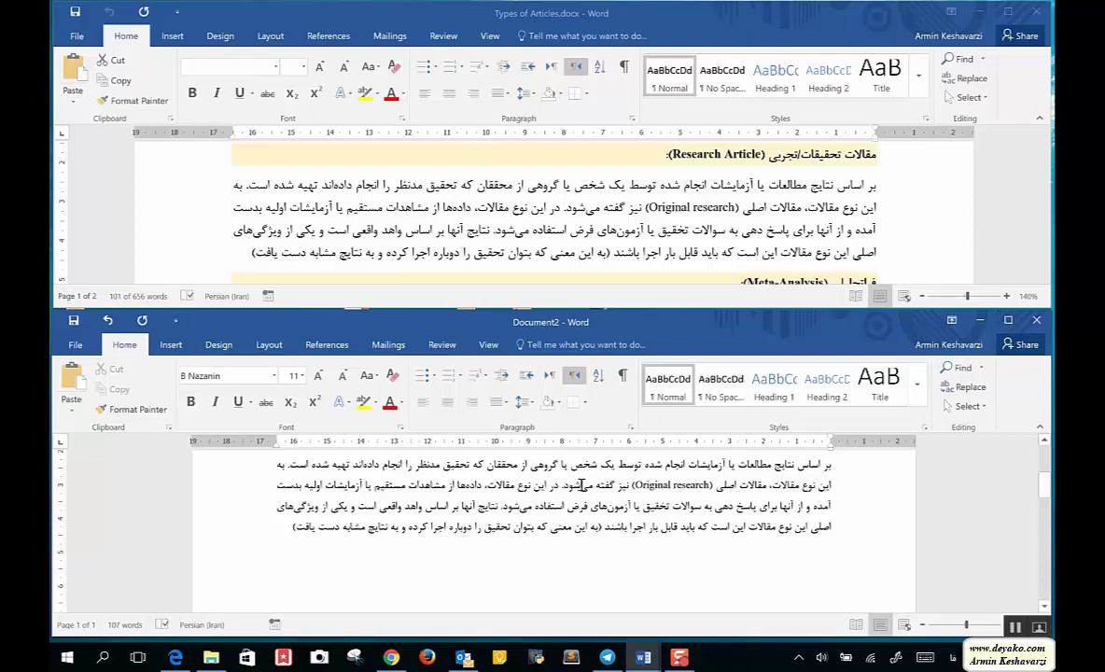
# Step: Maximize the Types of Articles window and adjust the spacing after می‌شود on line 3
pyautogui.tripleClick(771, 184)
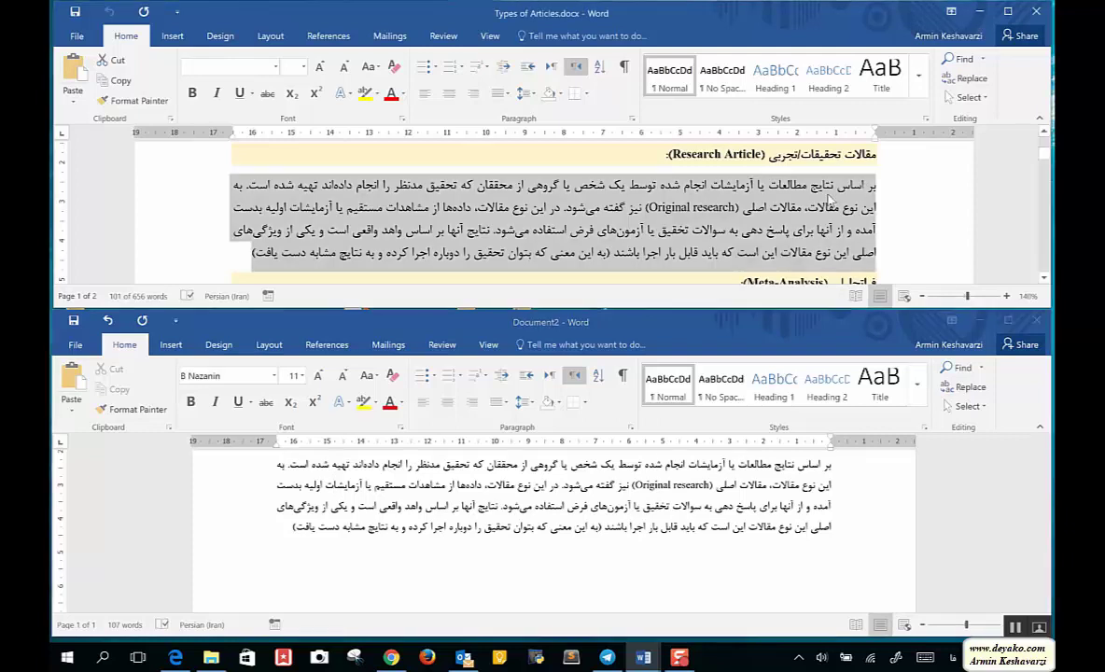
pyautogui.click(1008, 12)
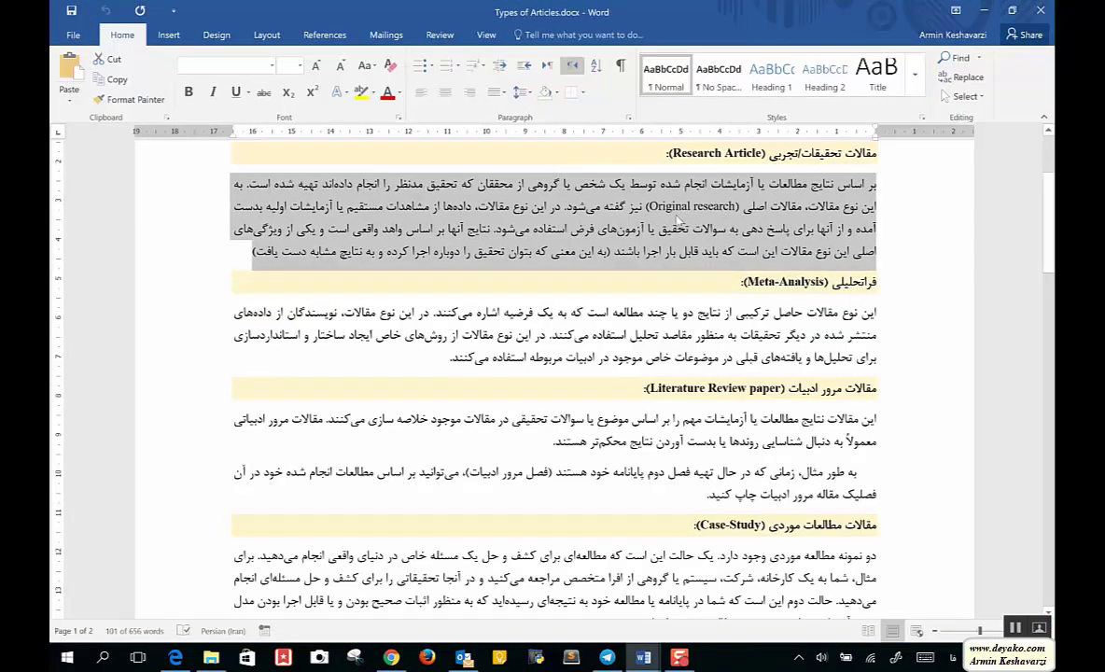
pyautogui.click(680, 229)
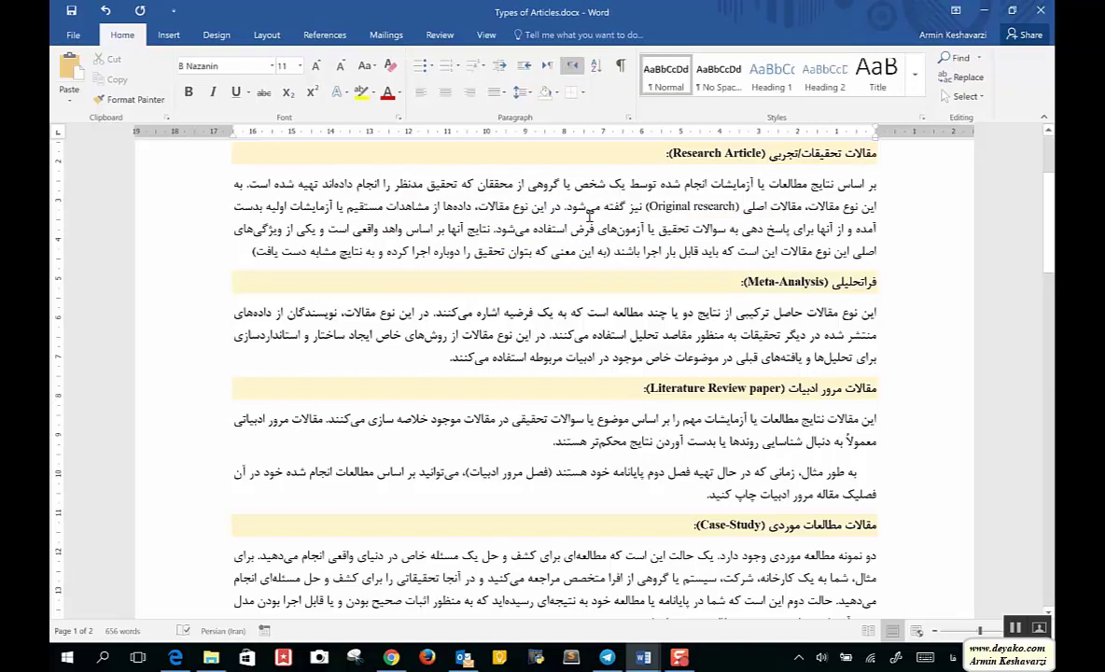
pyautogui.click(501, 228)
pyautogui.press('BackSpace')
pyautogui.keyDown('shift'); pyautogui.click(485, 263); pyautogui.keyUp('shift')
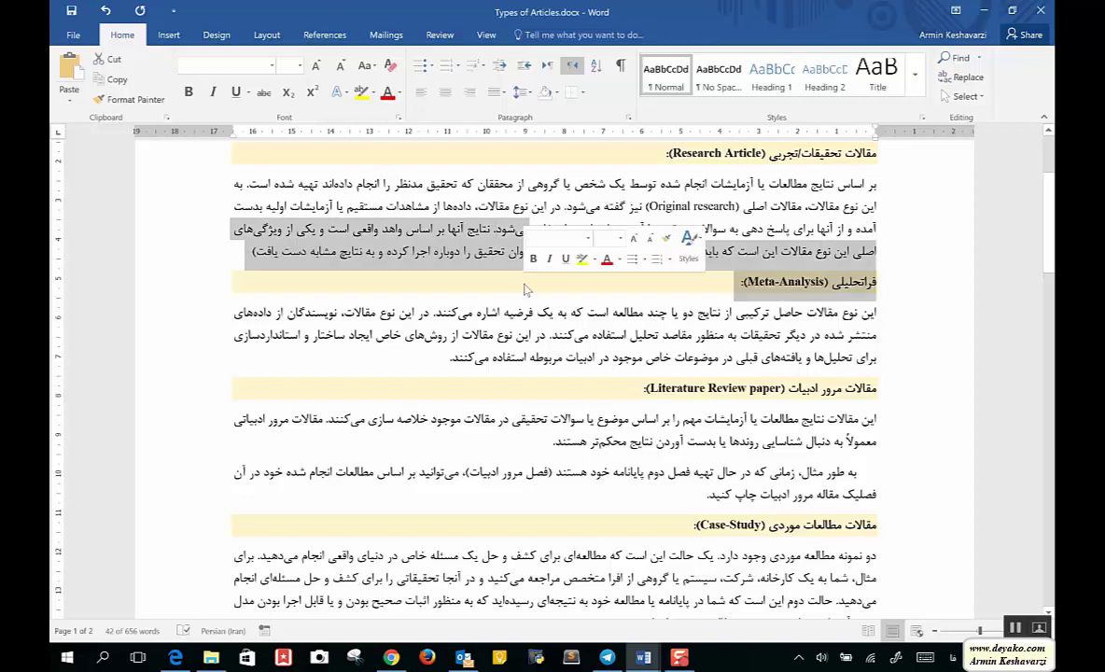
pyautogui.click(508, 230)
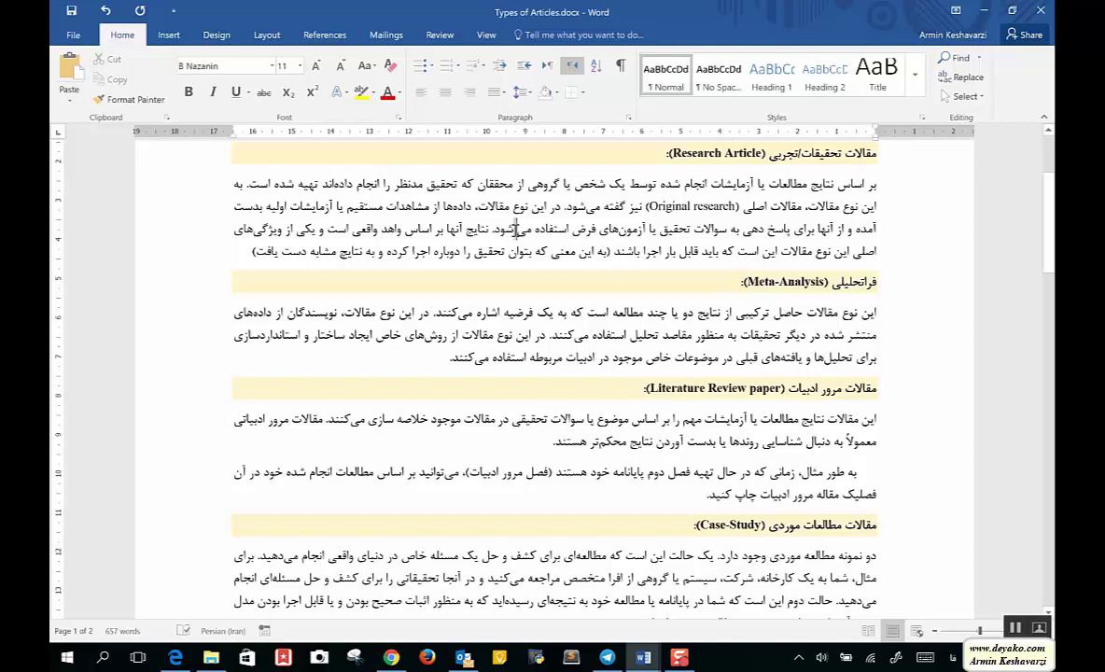
# Step: Repair the word می‌شود on line 3, ending it with 'د.'
pyautogui.doubleClick(516, 231)
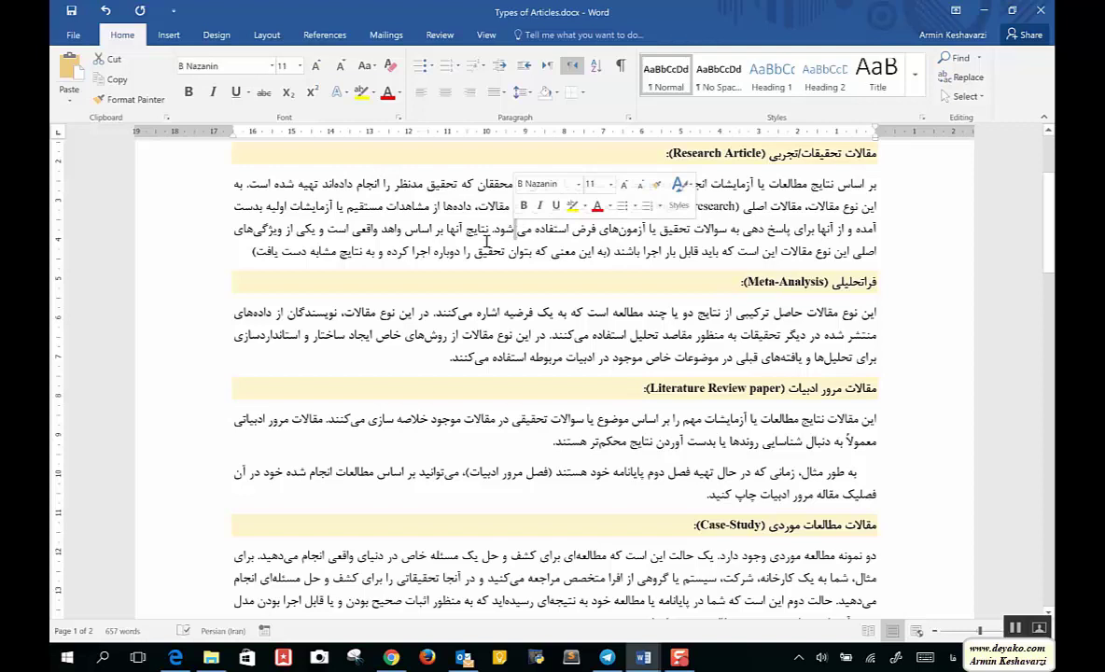
pyautogui.press('BackSpace')
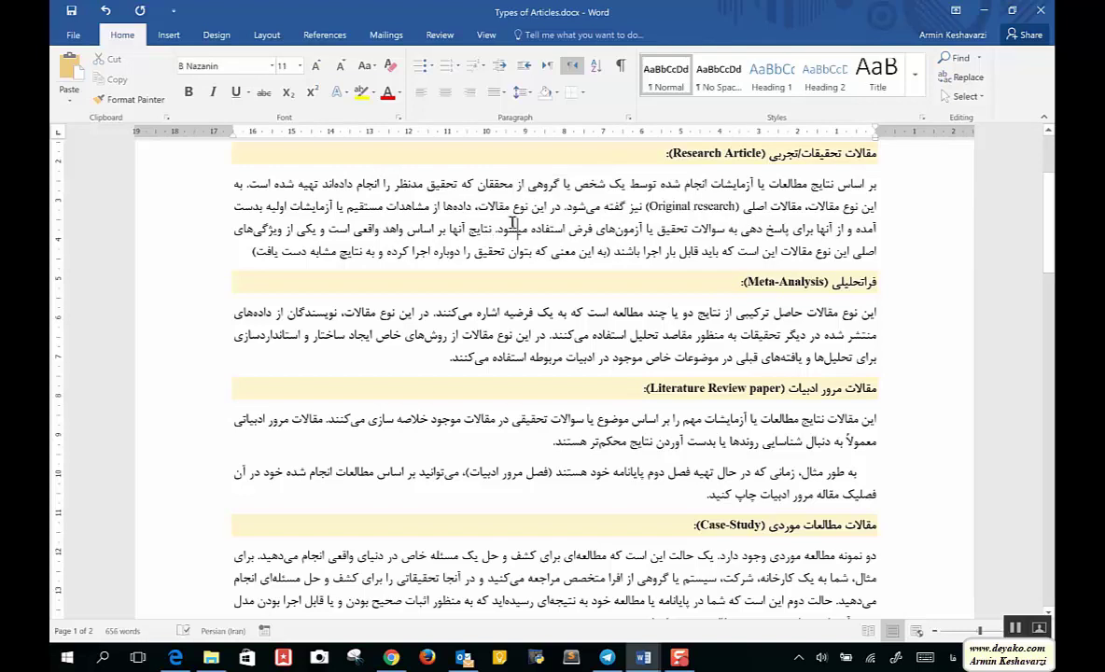
pyautogui.click(494, 231)
pyautogui.write('ی\u200c')
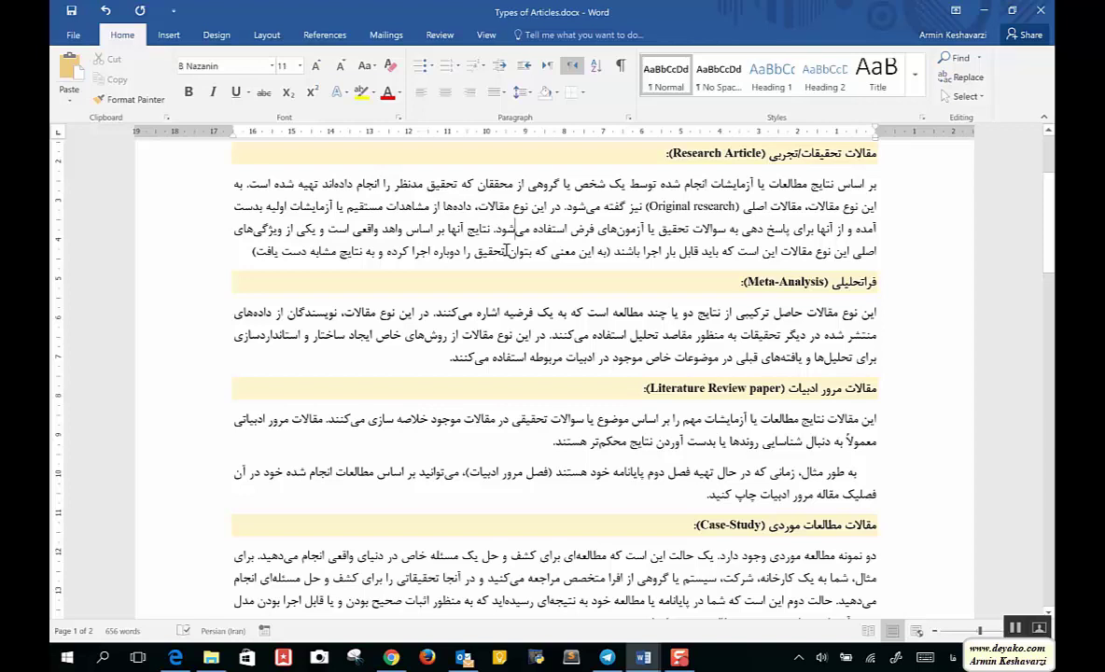
pyautogui.press('Delete')
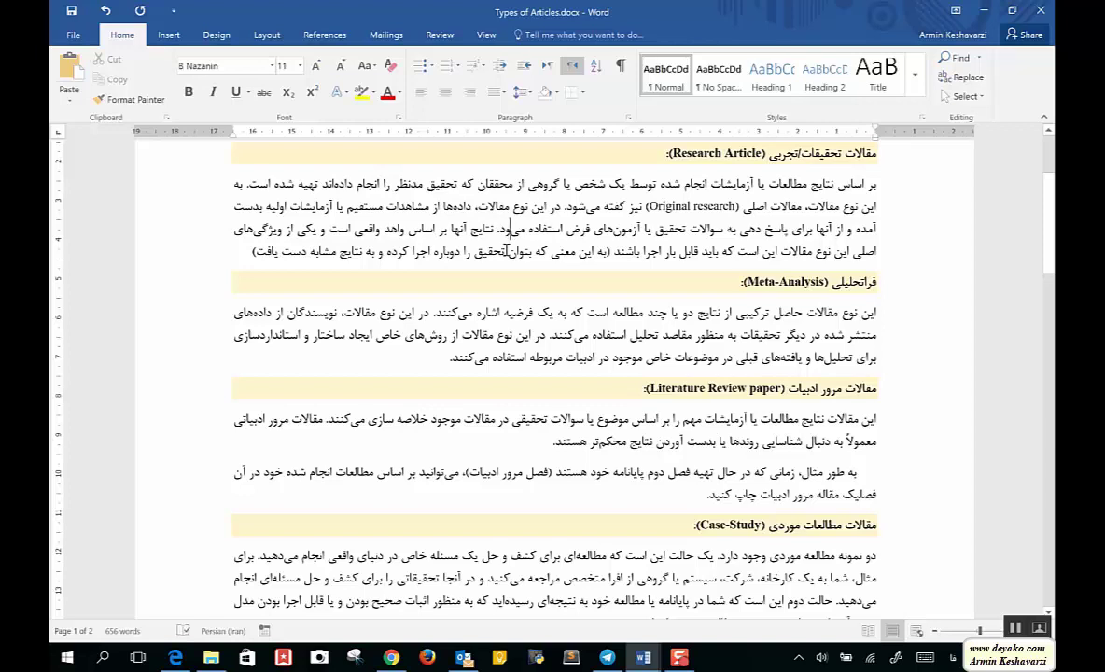
pyautogui.hotkey('ctrl', 'z')
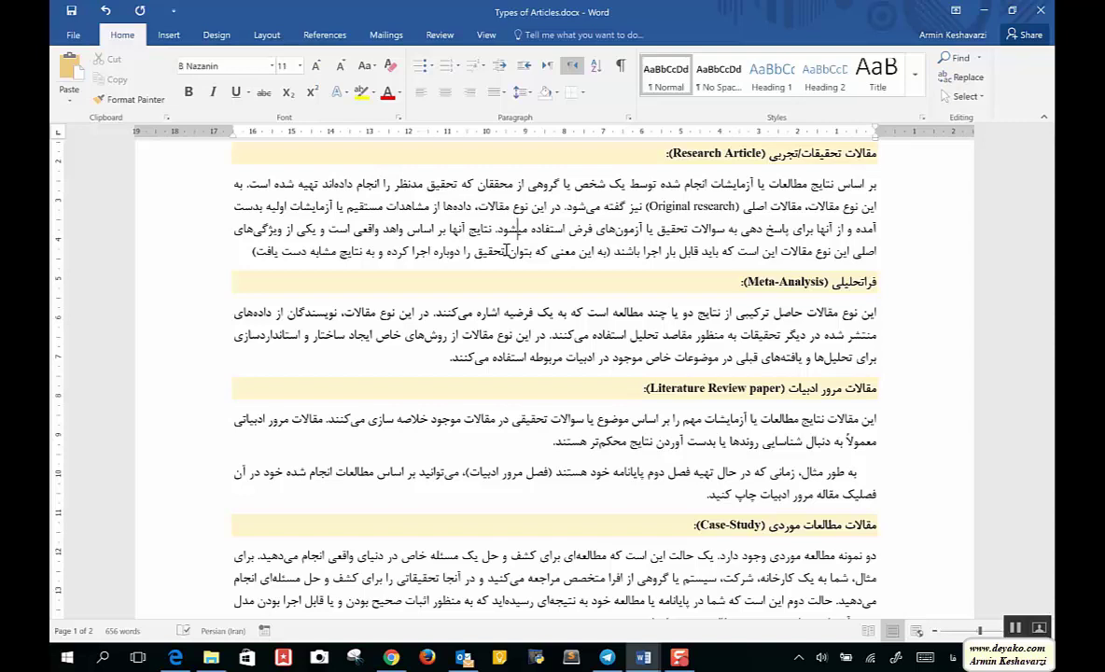
pyautogui.hotkey('alt', 'shift')
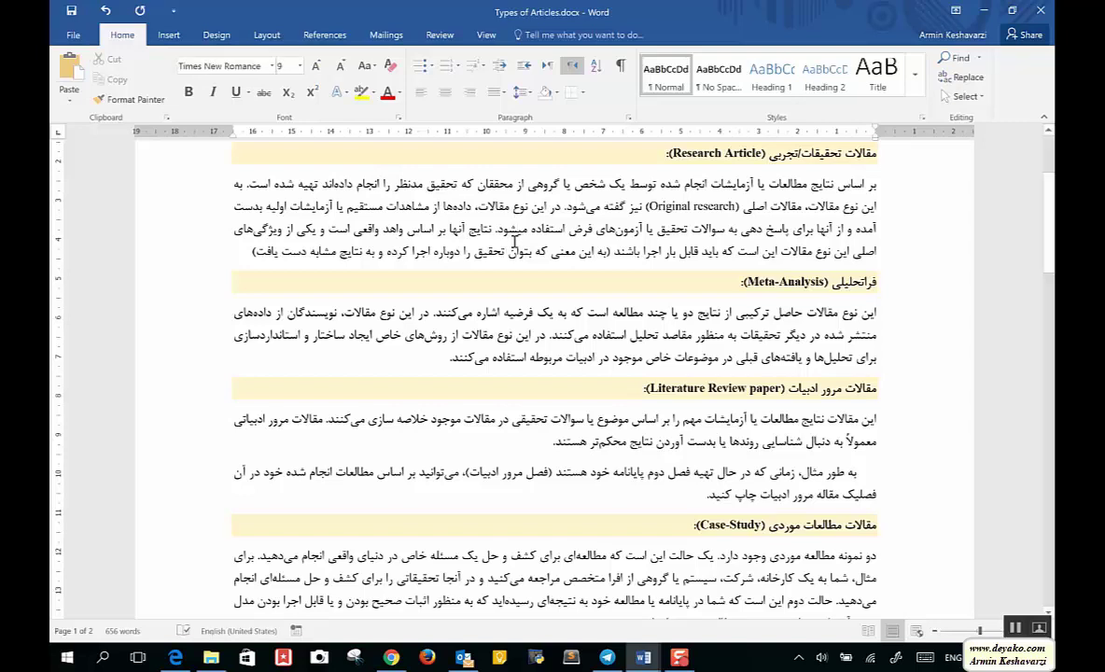
pyautogui.hotkey('ctrl', 'shift', '2')
pyautogui.hotkey('alt', 'shift')
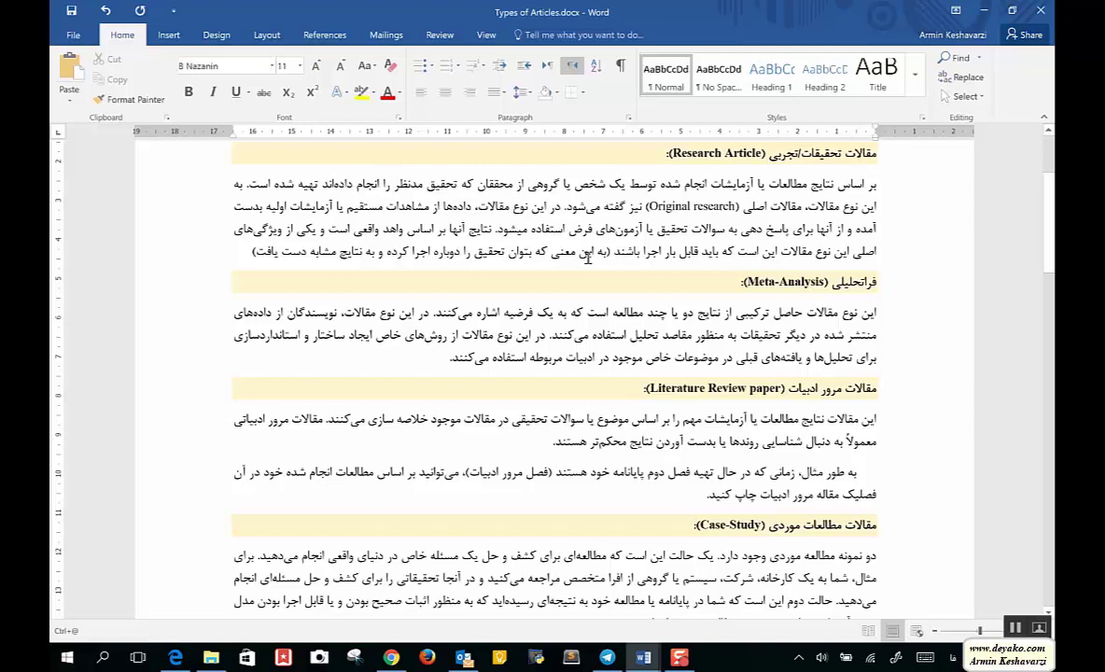
pyautogui.hotkey('ctrl', 'shift', '2')
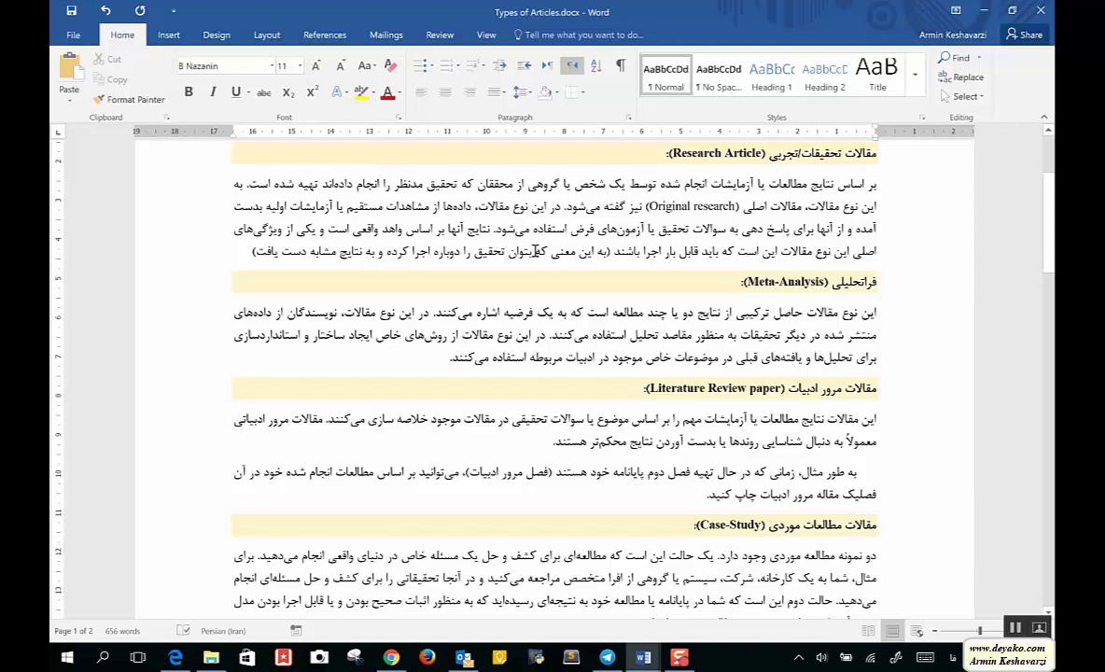
pyautogui.write('د.')
pyautogui.doubleClick(580, 206)
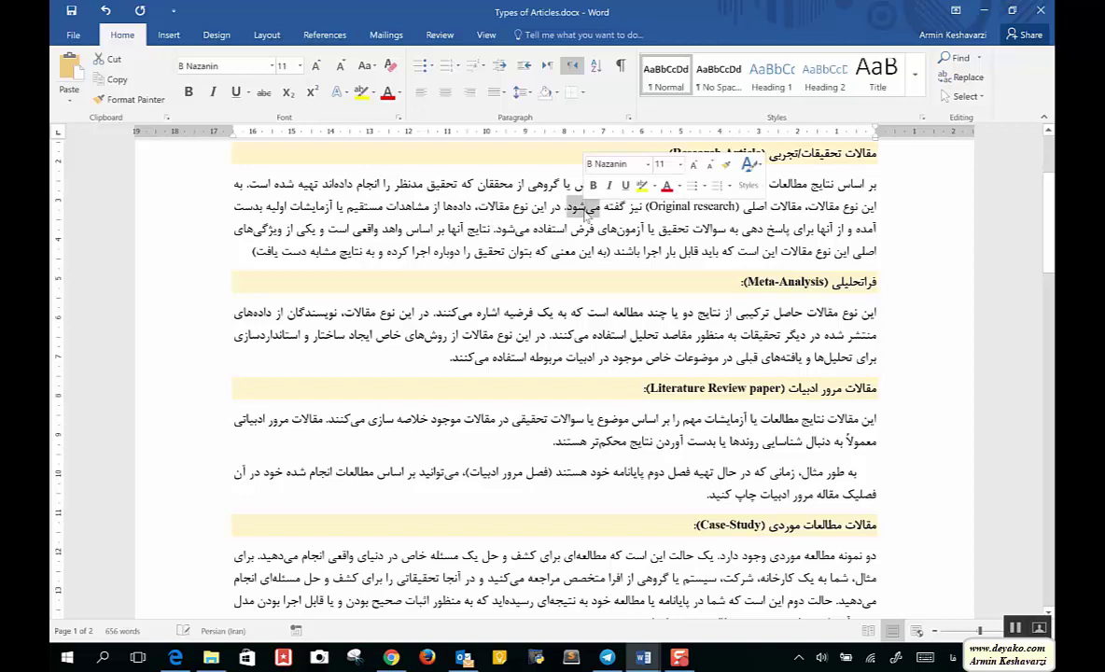
# Step: Insert an opening parenthesis before به on the last line
pyautogui.doubleClick(265, 228)
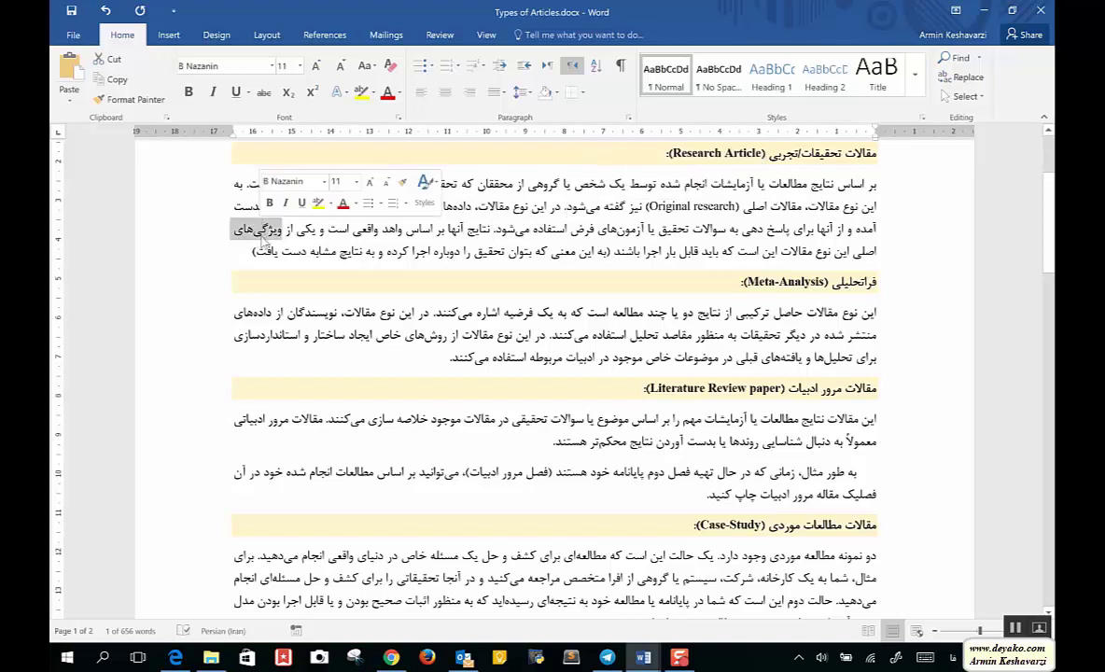
pyautogui.click(252, 238)
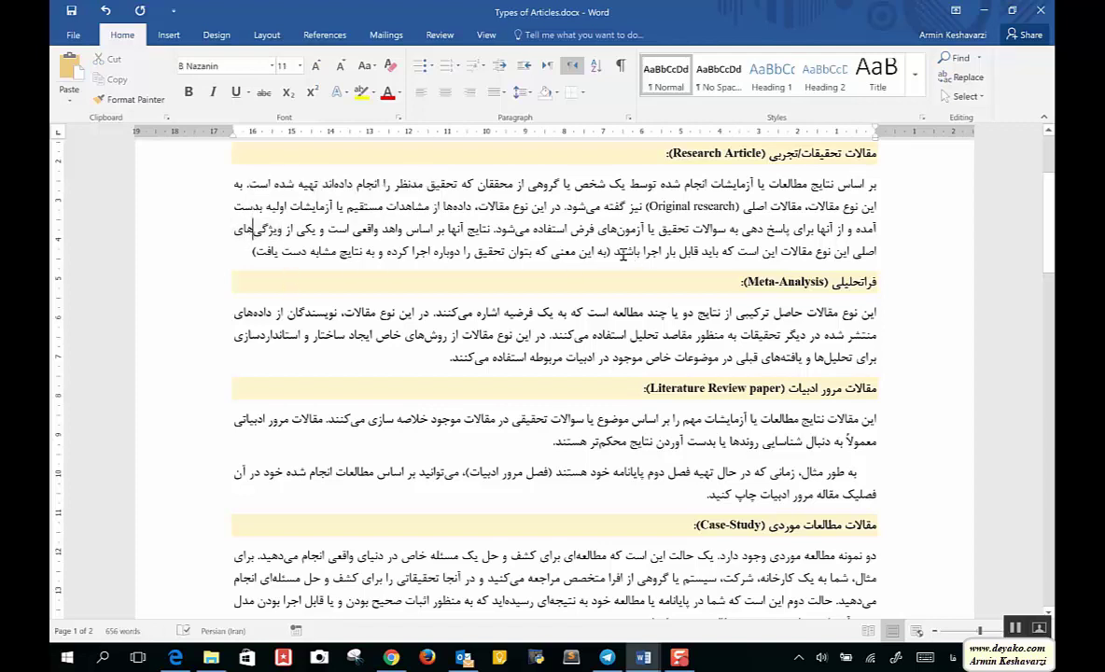
pyautogui.click(608, 253)
pyautogui.write('(')
# Step: Complete the word باشد as باشند at the paragraph end
pyautogui.doubleClick(602, 252)
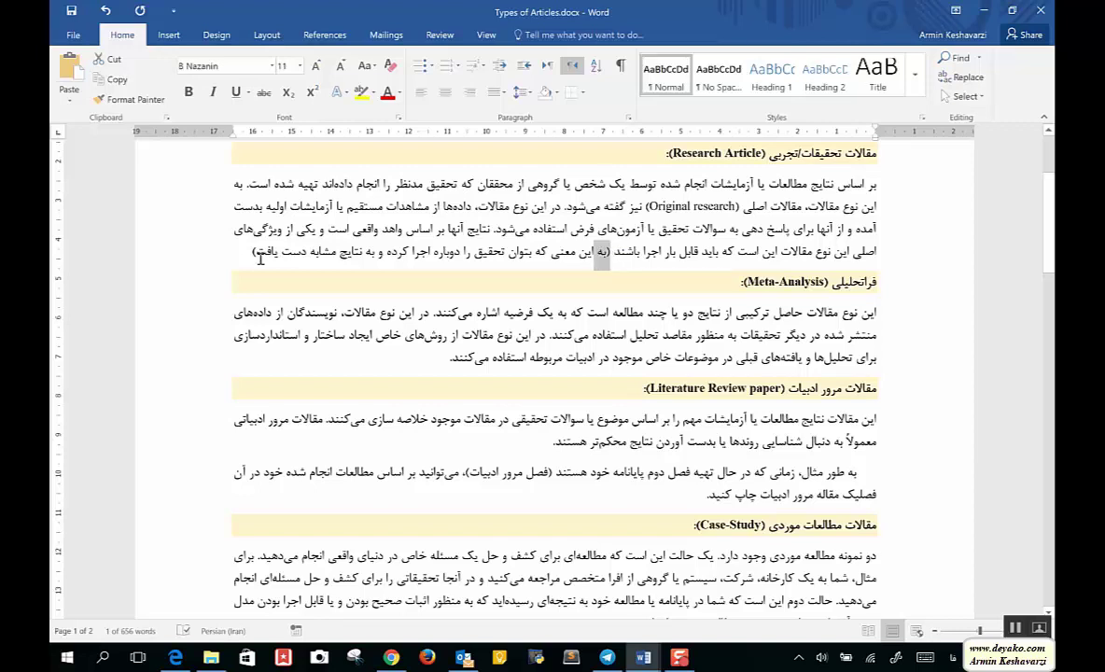
pyautogui.moveTo(278, 252); pyautogui.dragTo(251, 252)
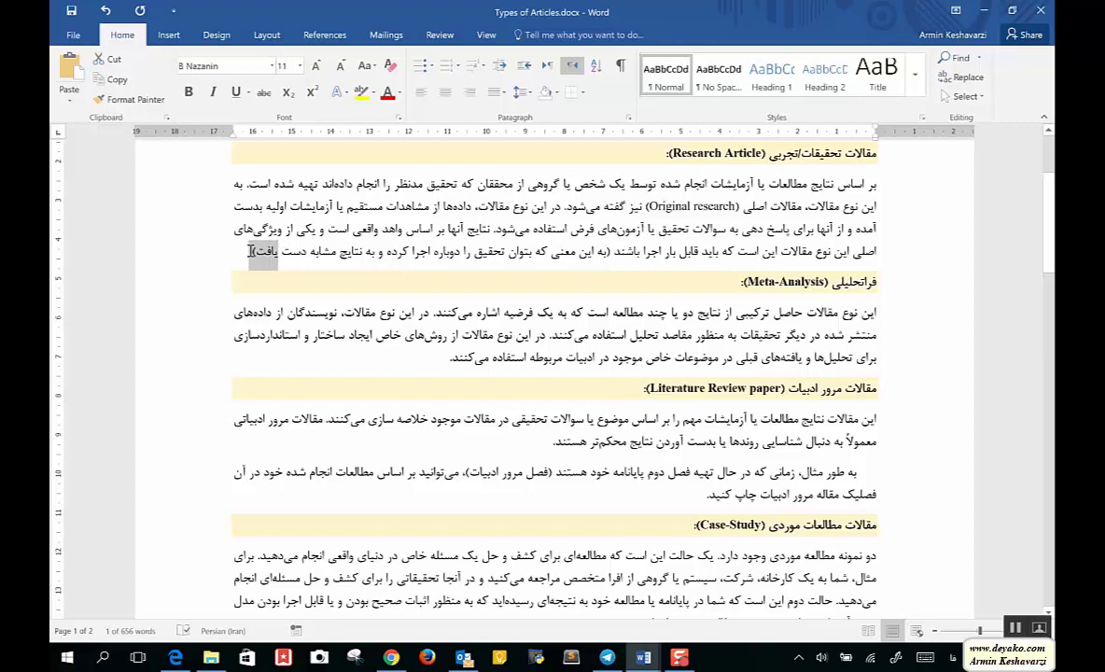
pyautogui.click(253, 252)
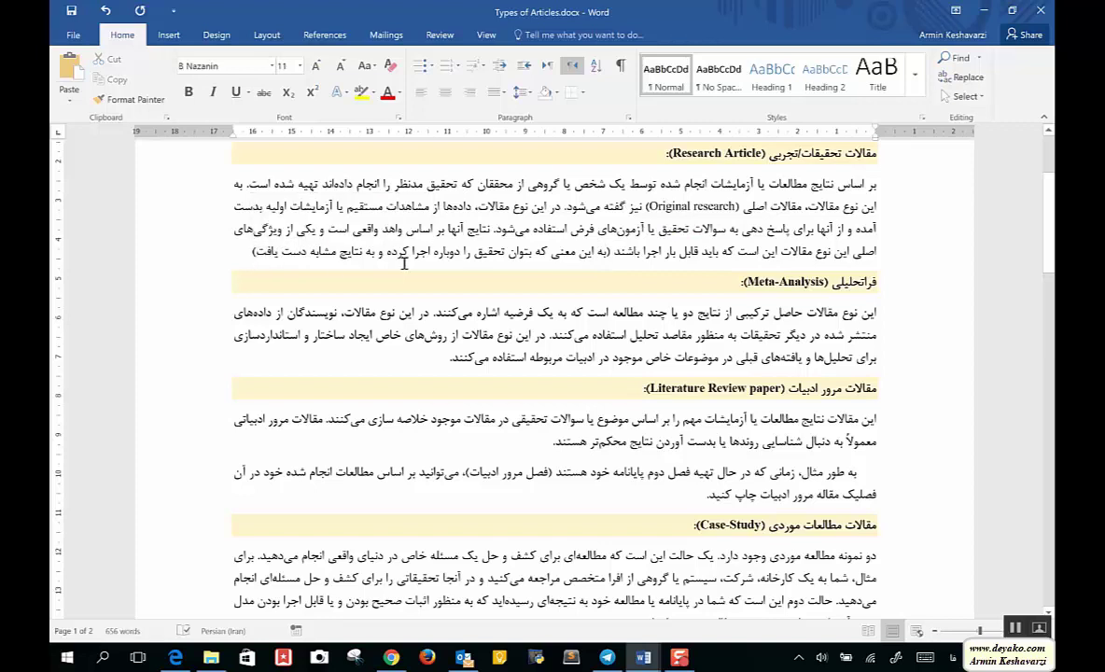
pyautogui.click(614, 252)
pyautogui.write('ن')
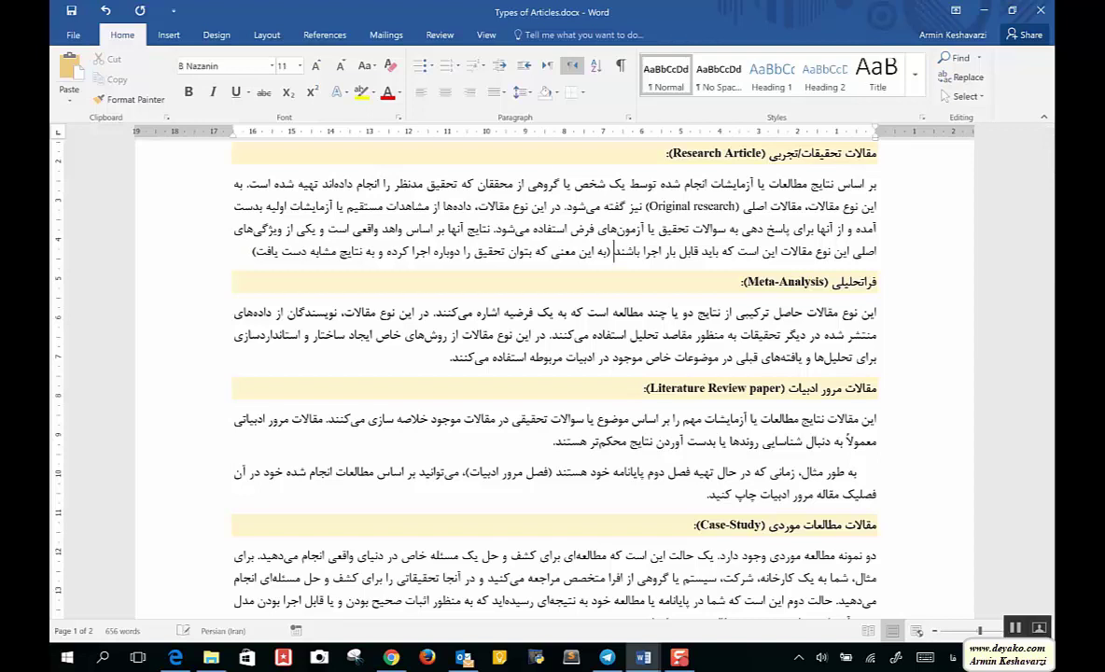
# Step: Add ')' after Original research and remove the extra spaces and comma before نیز
pyautogui.click(250, 252)
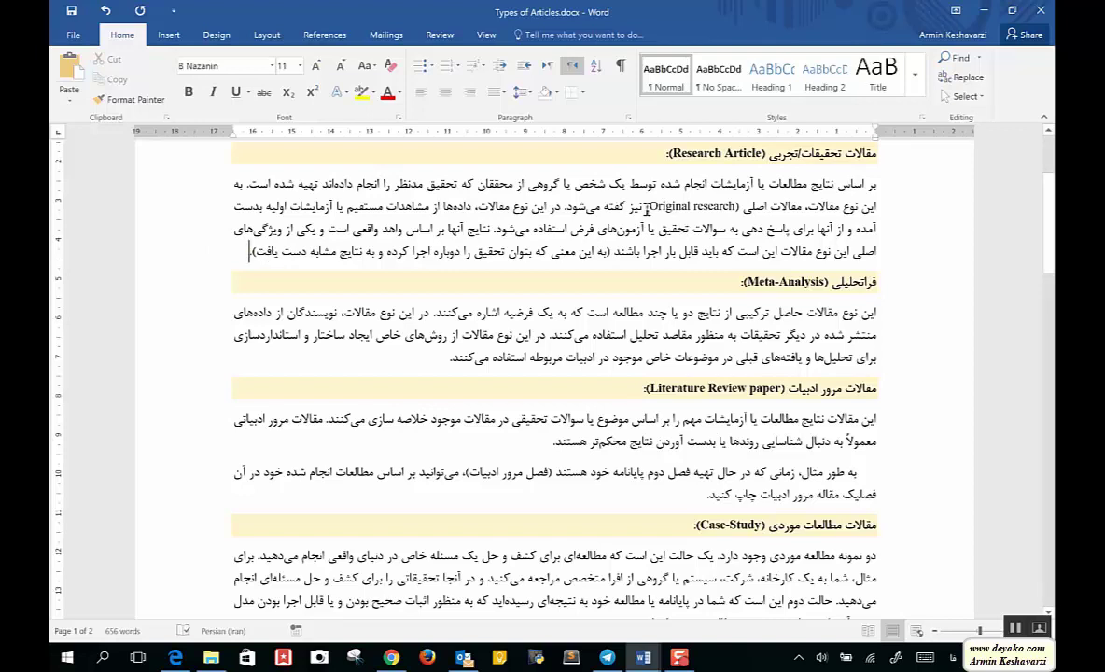
pyautogui.click(695, 207)
pyautogui.write(')')
pyautogui.press('BackSpace')
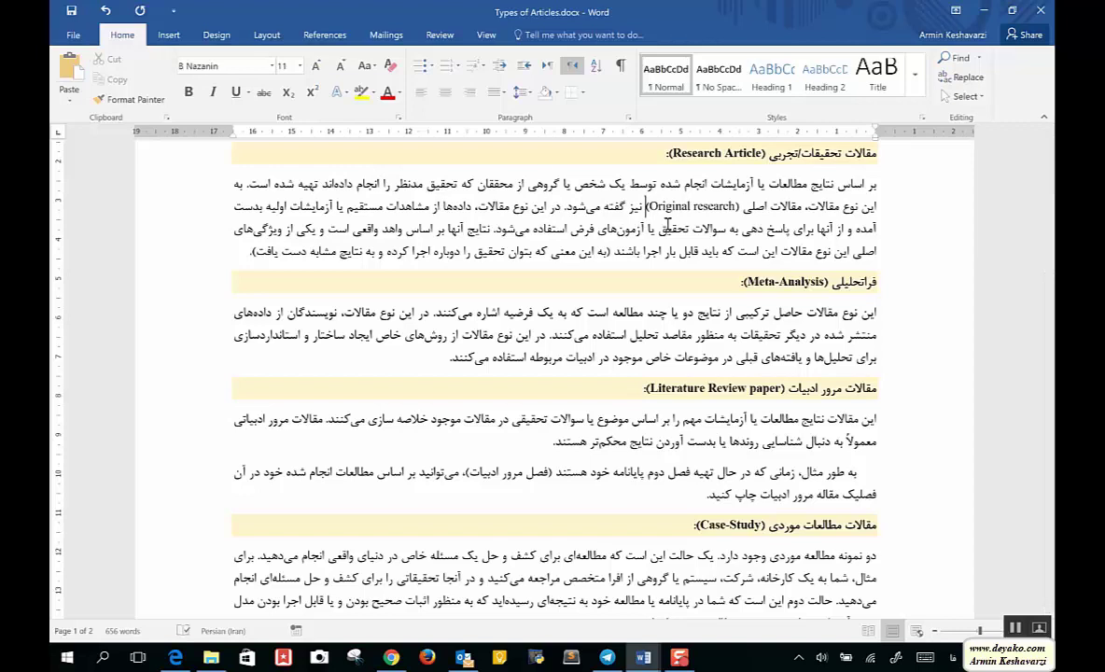
pyautogui.press('BackSpace')
pyautogui.write('،')
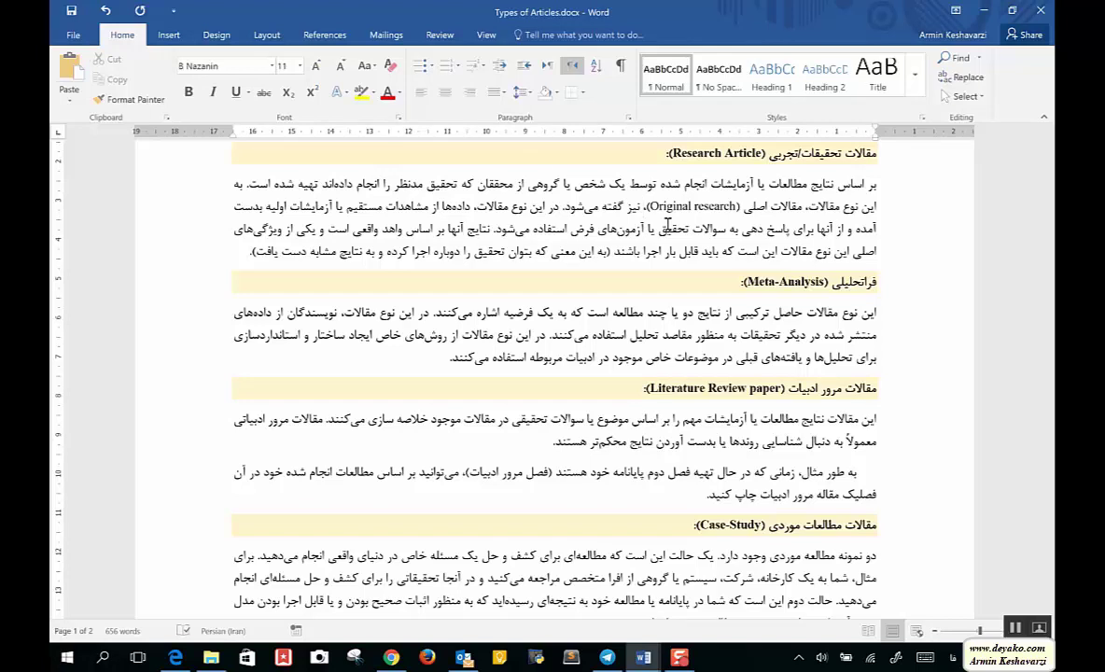
pyautogui.press('BackSpace')
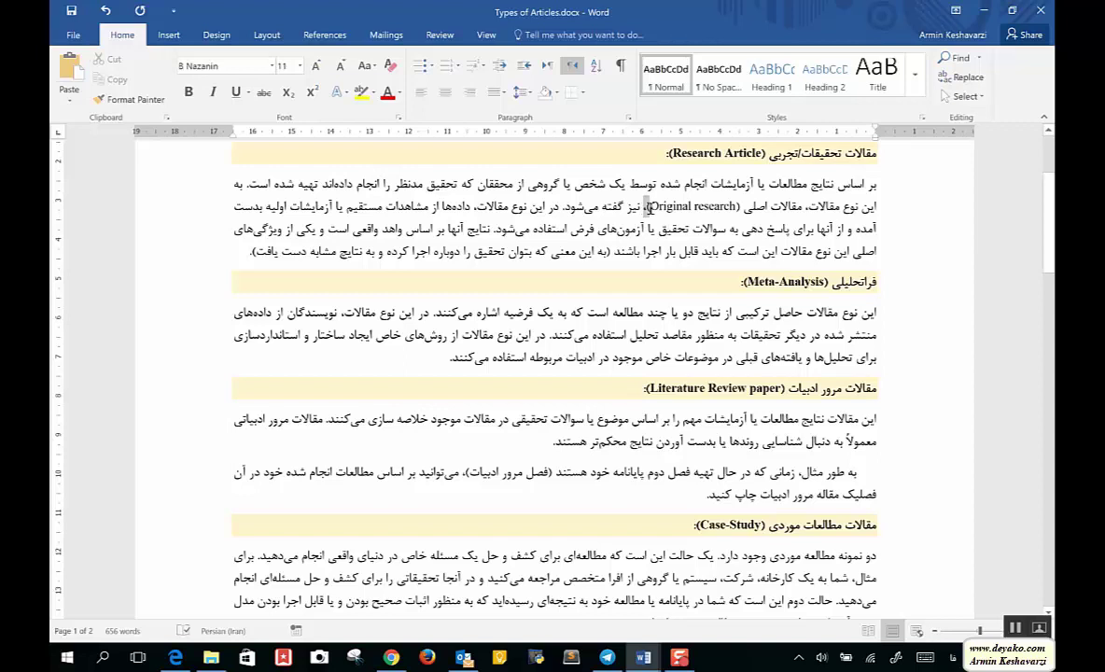
pyautogui.write('،')
pyautogui.press('BackSpace')
# Step: Scroll to the Letters/Communication paragraph and select its last word
pyautogui.scroll(-2, 514, 355)
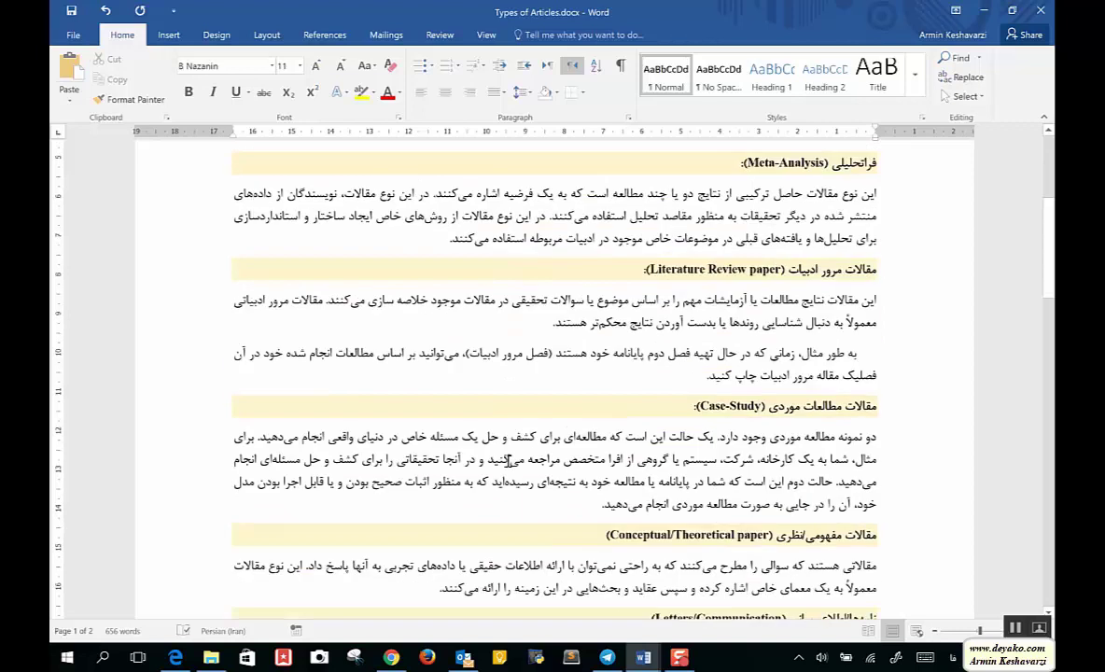
pyautogui.scroll(-1, 511, 402)
pyautogui.scroll(-1, 507, 448)
pyautogui.scroll(-2, 508, 461)
pyautogui.scroll(-2, 508, 461)
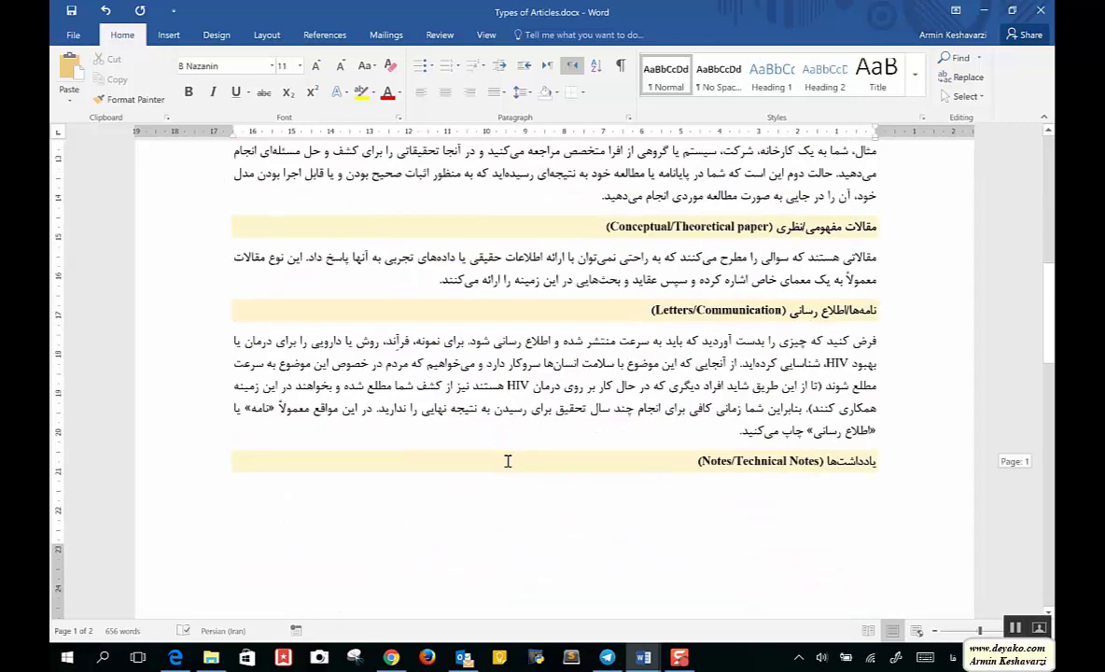
pyautogui.scroll(-1, 508, 461)
pyautogui.scroll(-1, 508, 461)
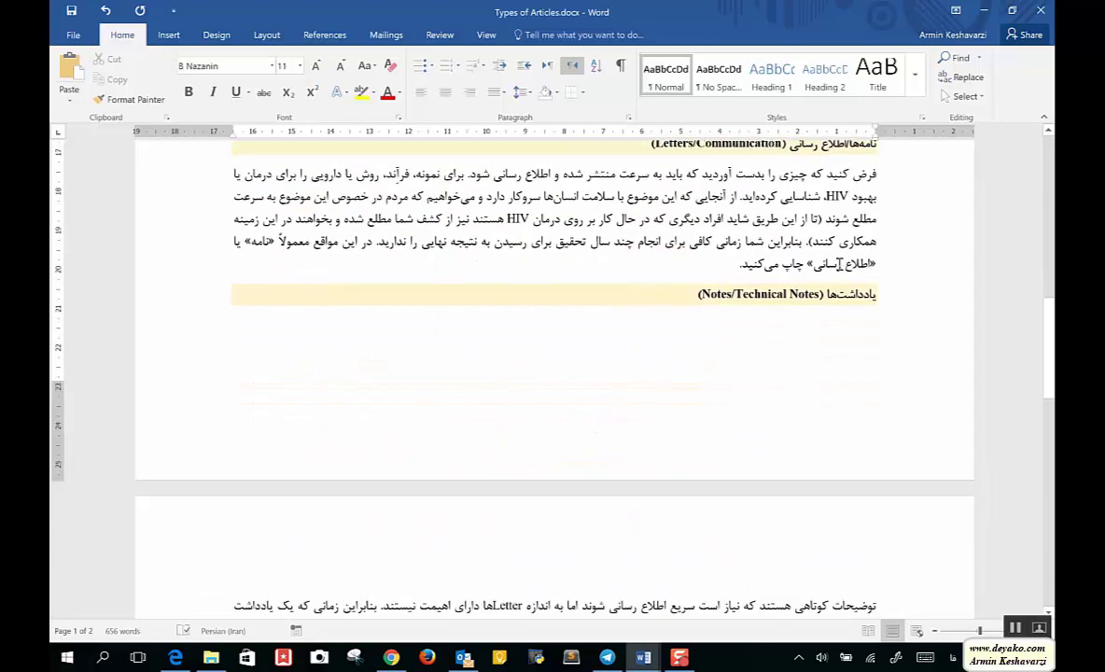
pyautogui.doubleClick(812, 265)
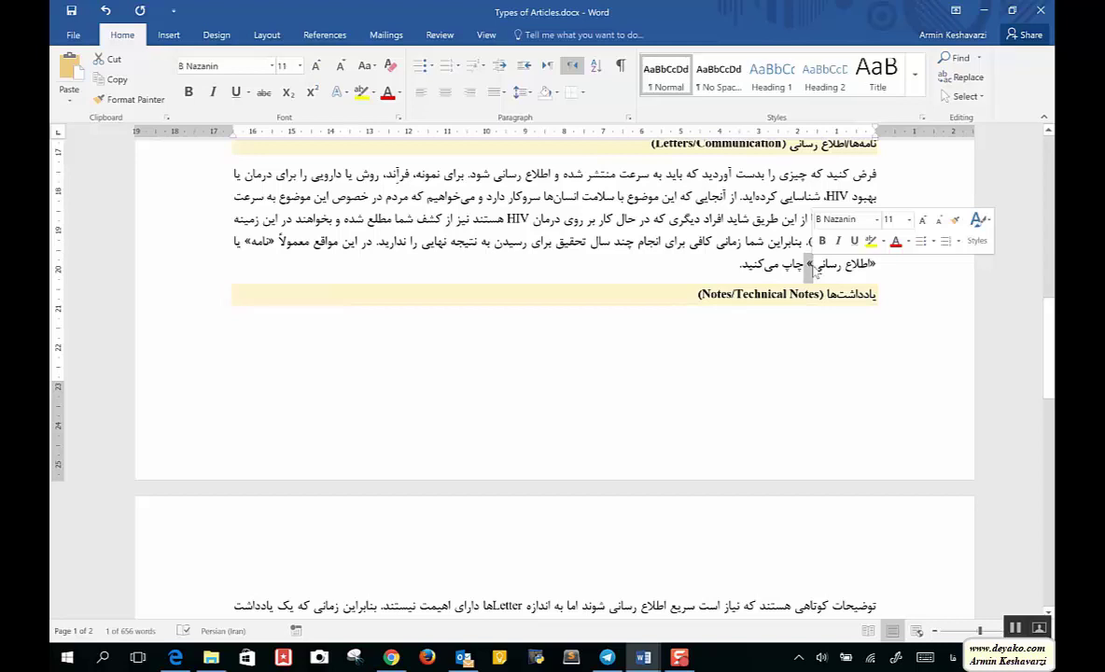
# Step: Complete the last word with د and add "HIV" at the end of the Letters paragraph
pyautogui.click(875, 267)
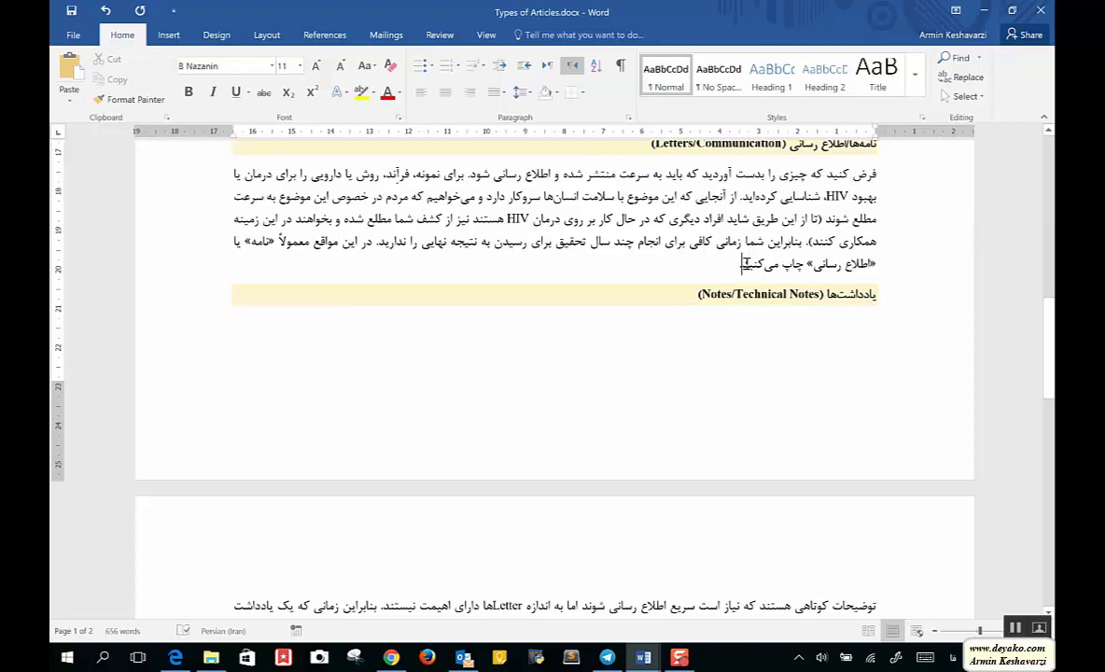
pyautogui.write('د .')
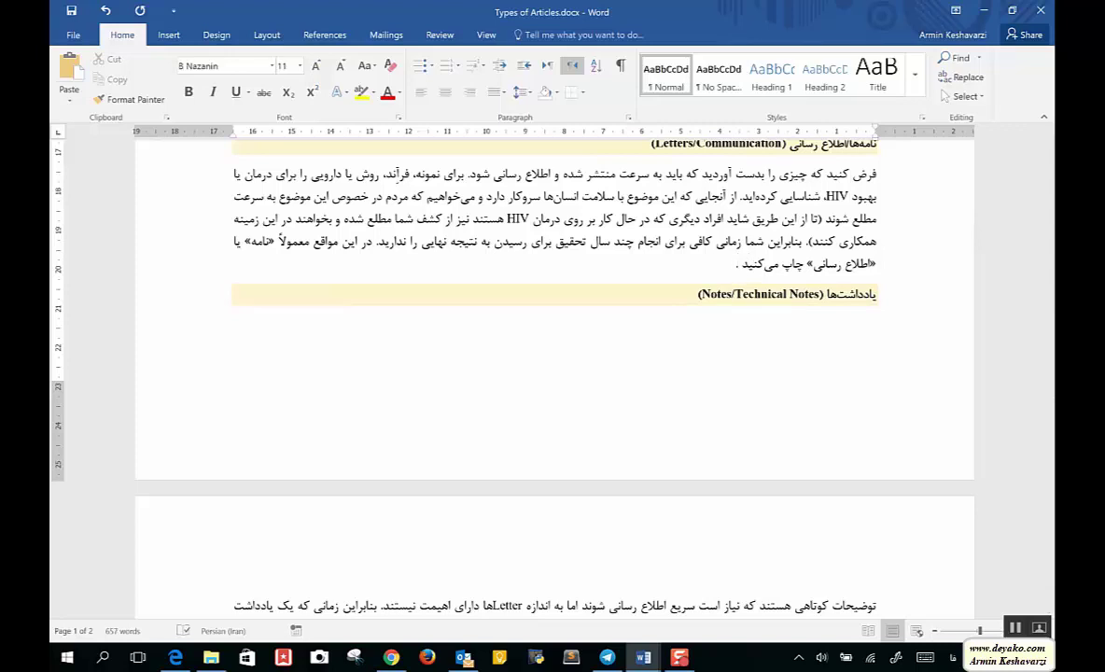
pyautogui.hotkey('alt', 'shift')
pyautogui.write('HI')
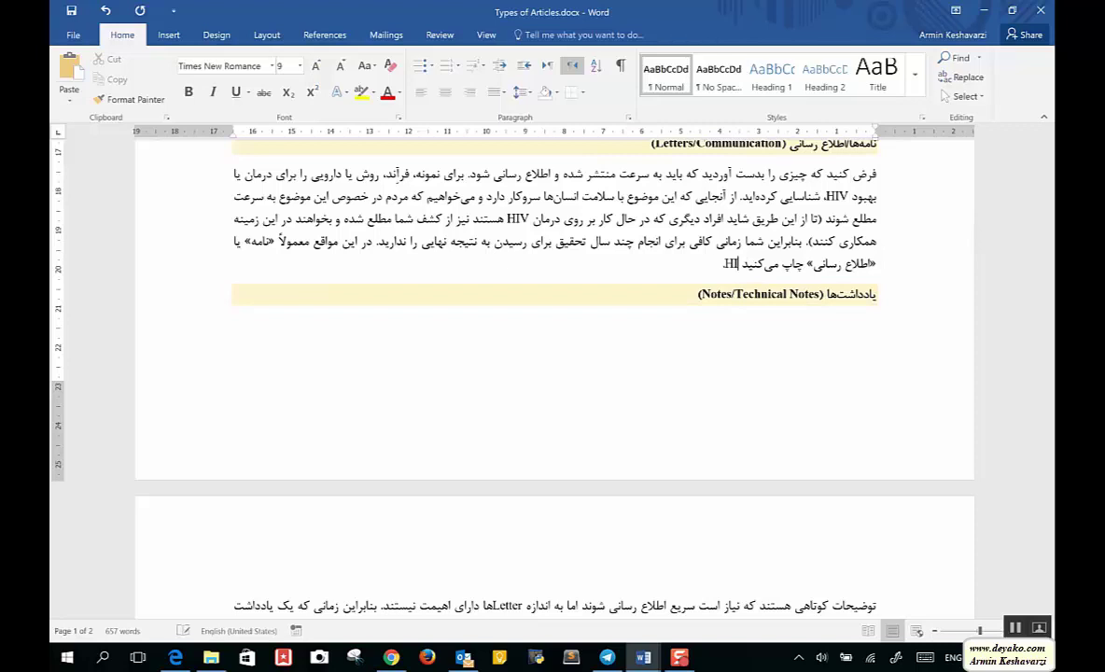
pyautogui.write('V')
pyautogui.hotkey('alt', 'shift')
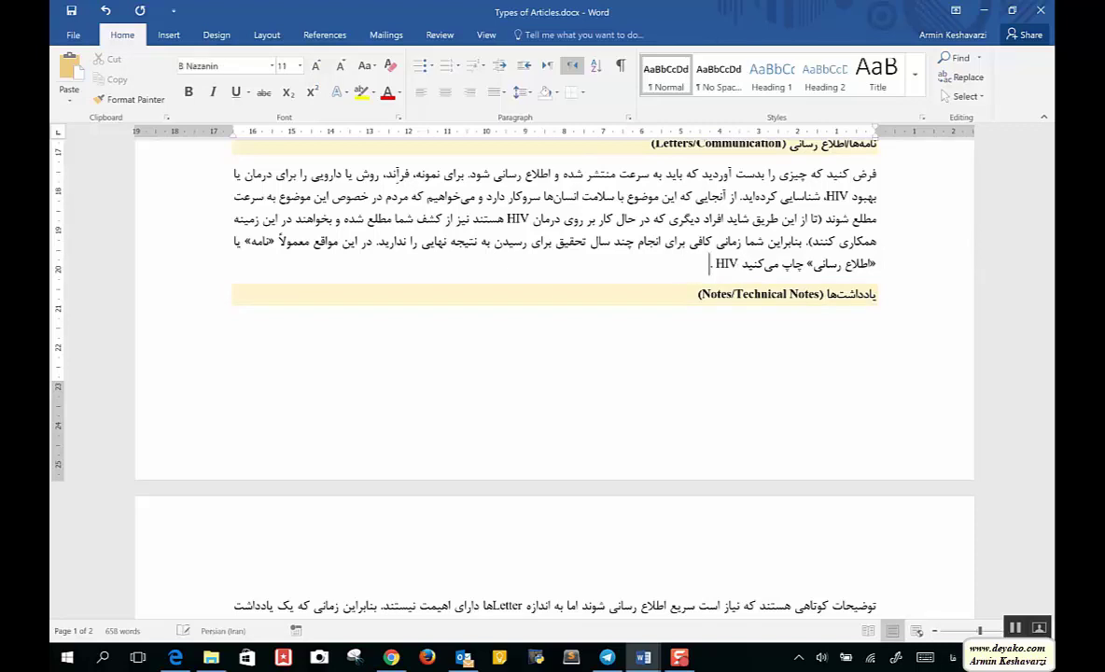
pyautogui.press('BackSpace')
pyautogui.press('BackSpace')
pyautogui.press('BackSpace')
pyautogui.press('BackSpace')
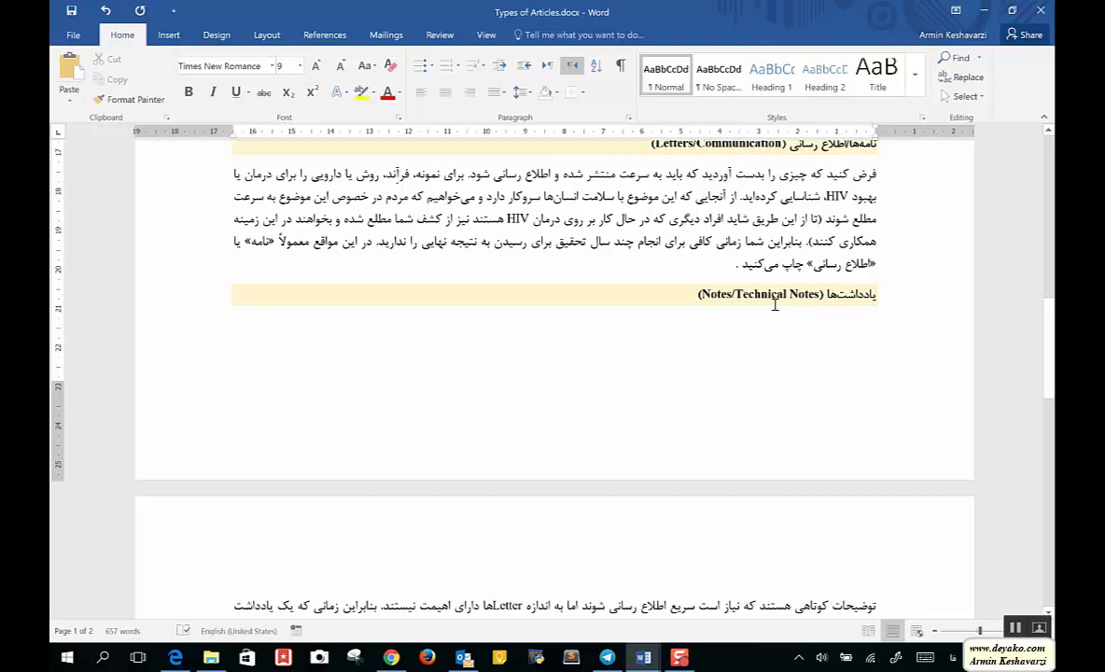
pyautogui.hotkey('alt', 'shift')
pyautogui.write('"HIV')
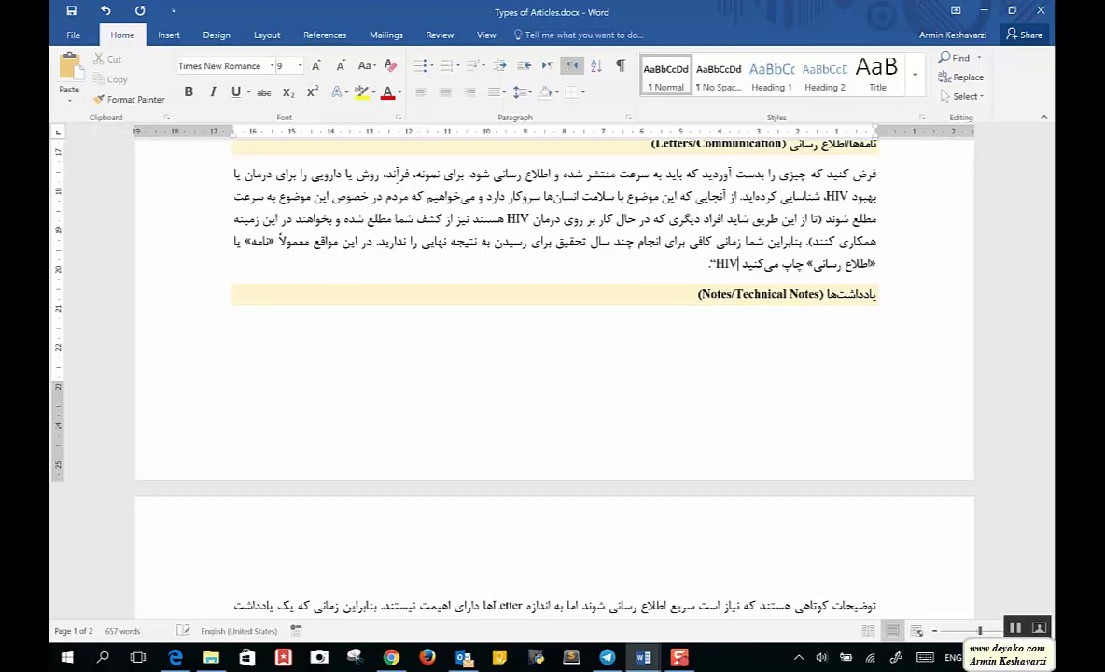
pyautogui.write('"')
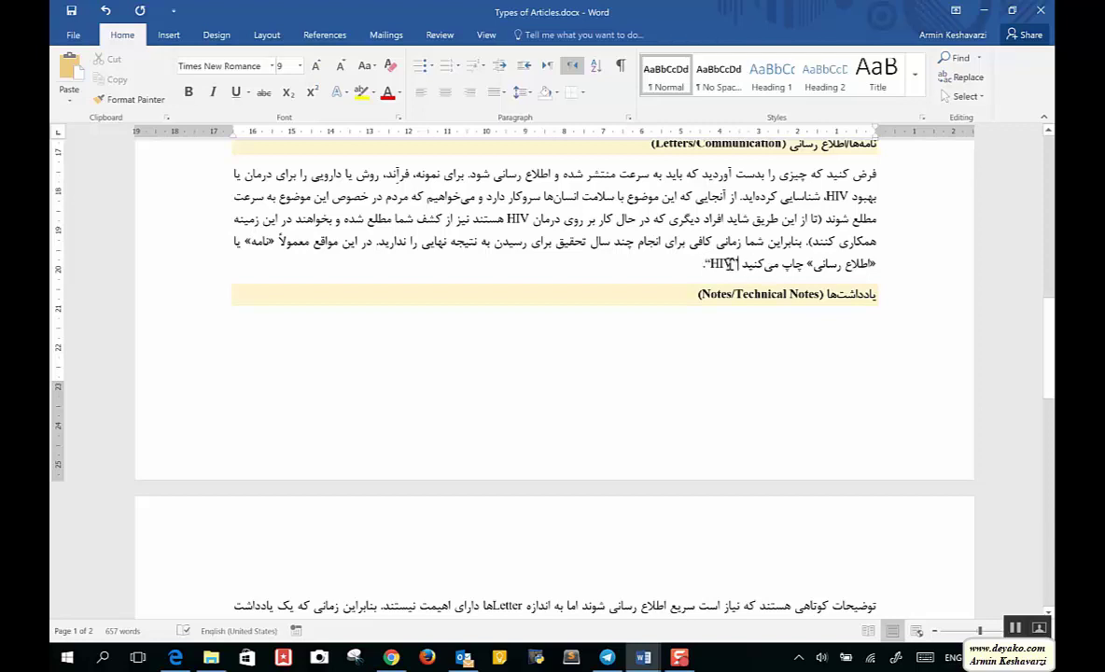
# Step: Wrap اطلاع رسانی in guillemets « »
pyautogui.doubleClick(707, 264)
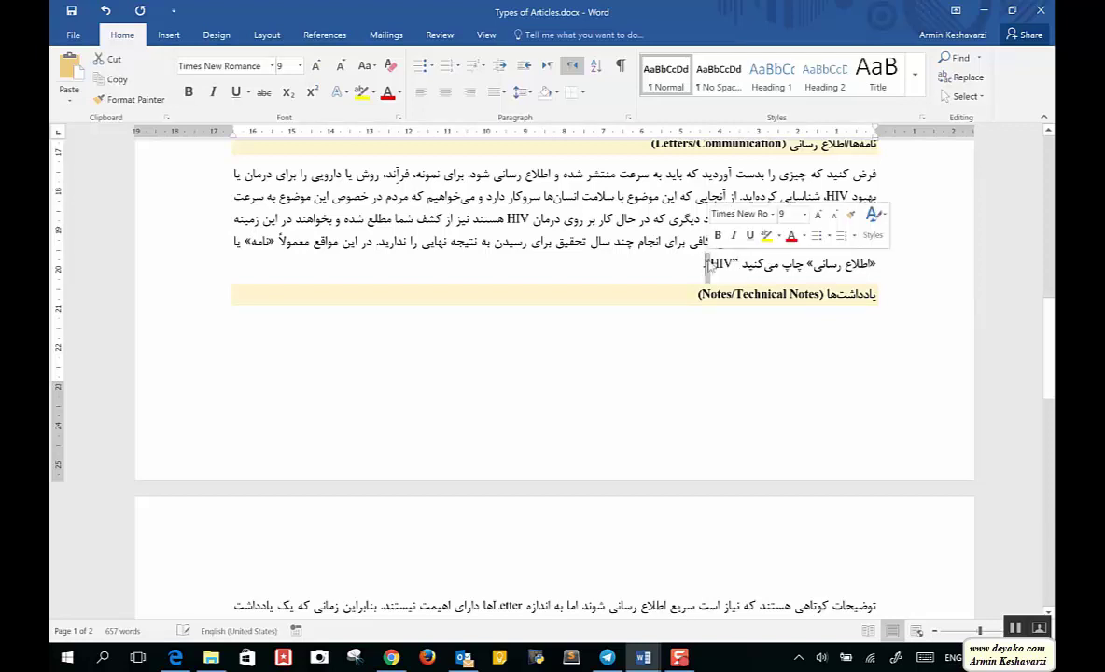
pyautogui.doubleClick(859, 264)
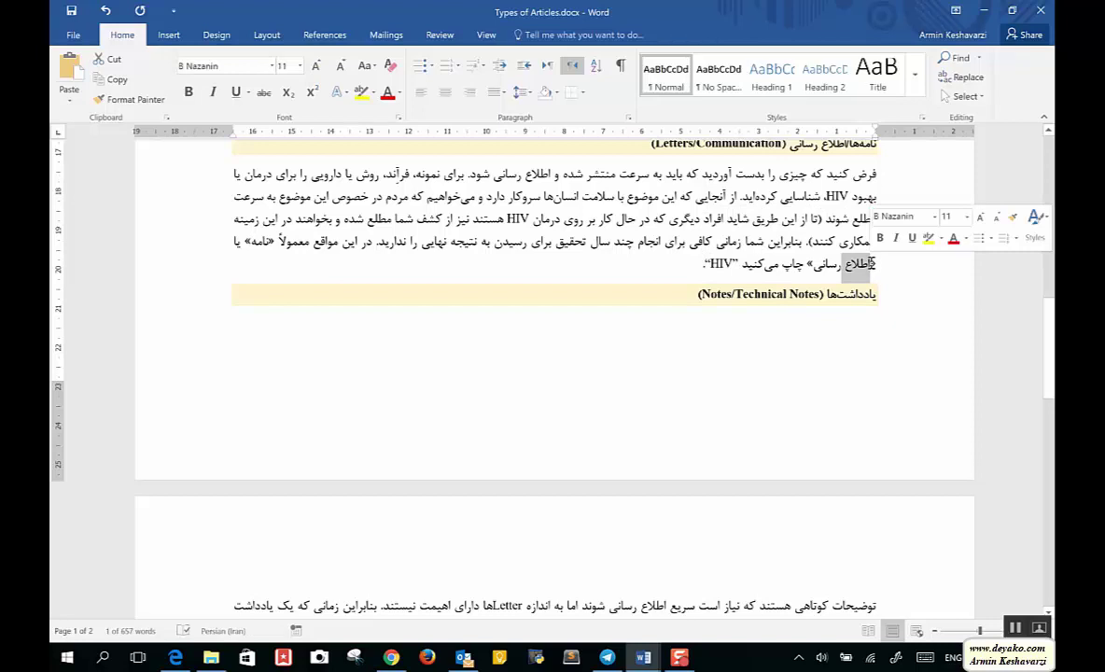
pyautogui.write('«')
pyautogui.moveTo(870, 264); pyautogui.dragTo(879, 264)
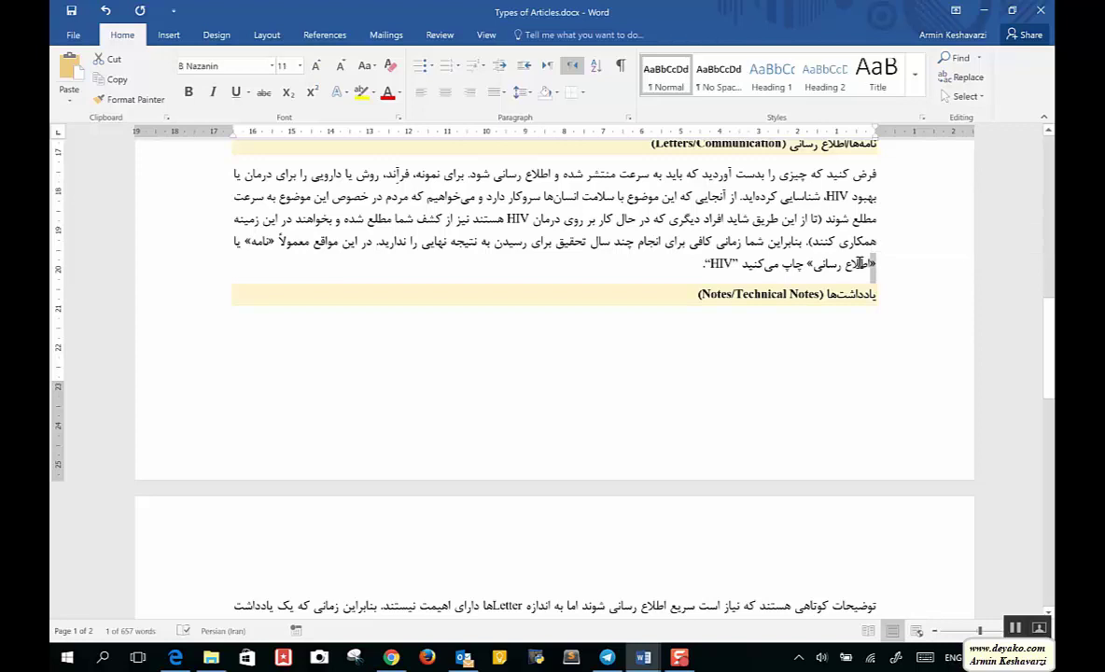
pyautogui.click(871, 266)
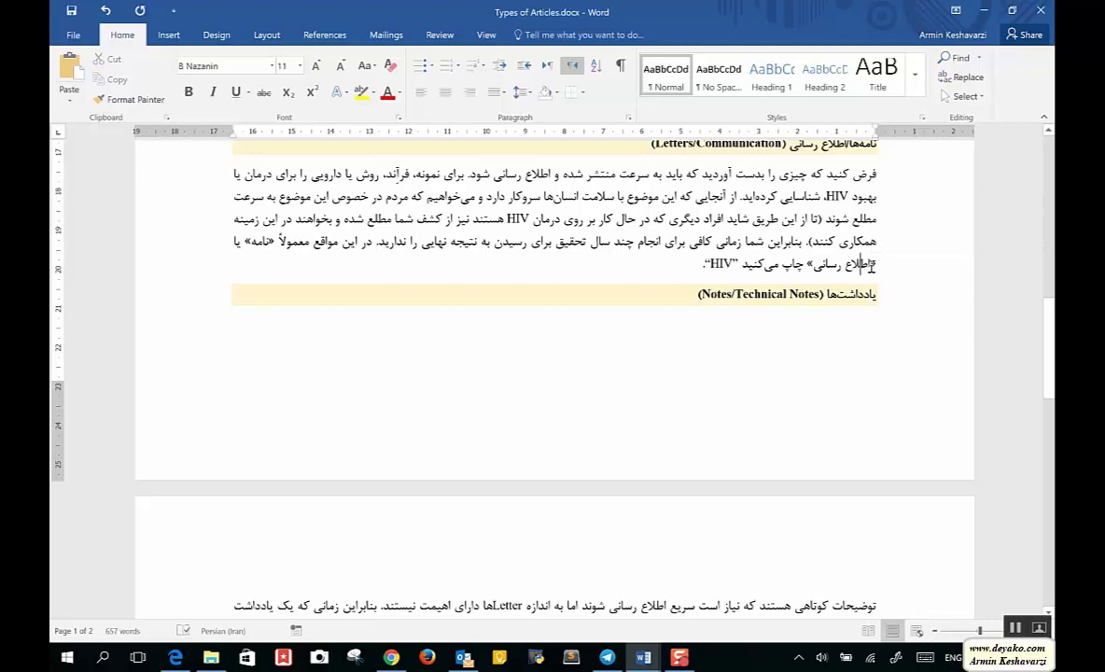
pyautogui.hotkey('alt', 'shift')
pyautogui.click(813, 265)
pyautogui.press('BackSpace')
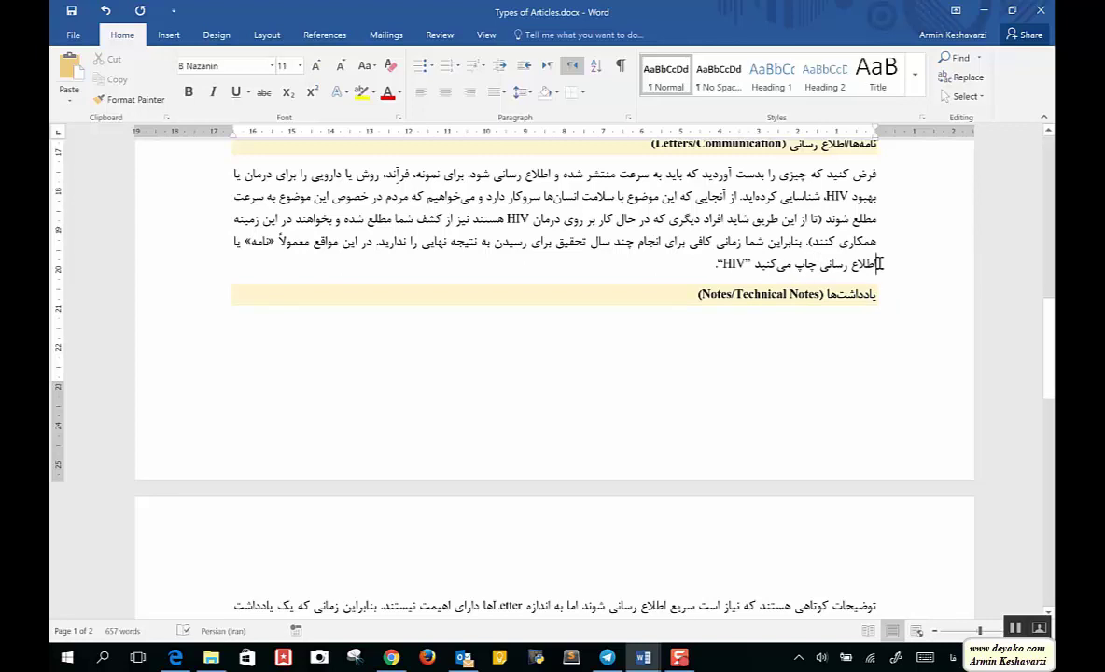
pyautogui.write('«')
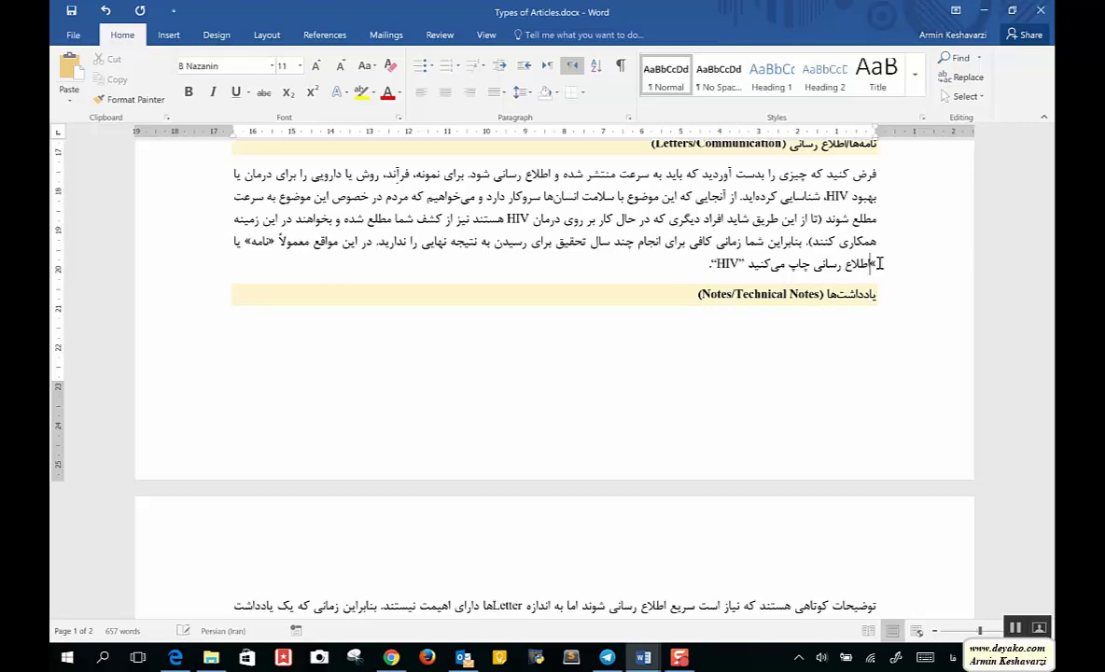
pyautogui.click(808, 264)
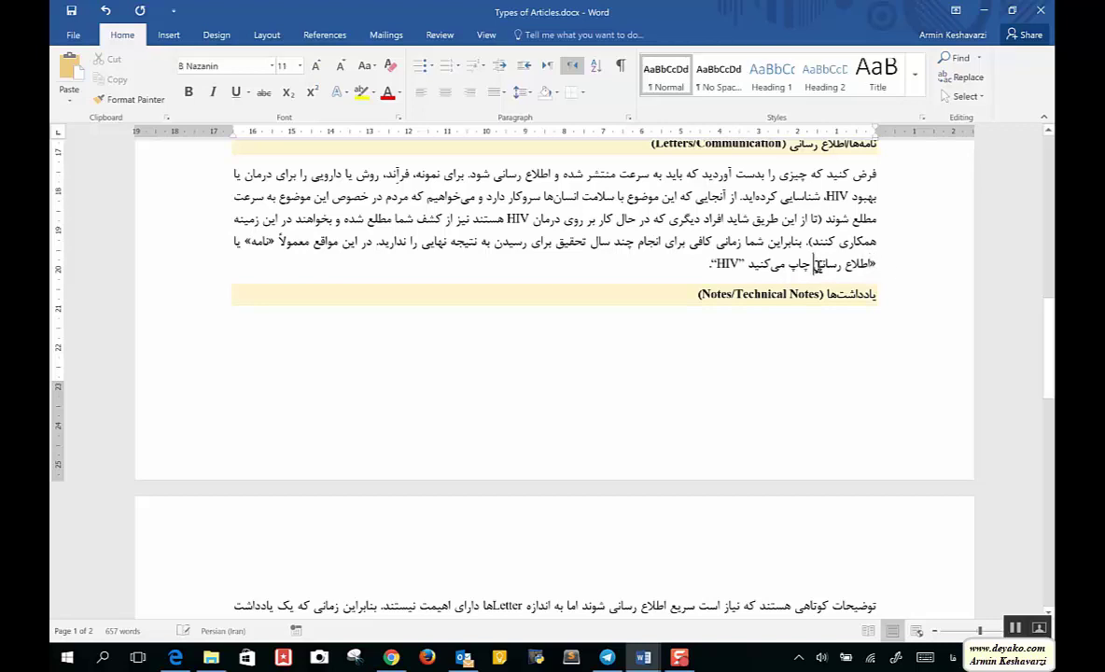
pyautogui.write('»')
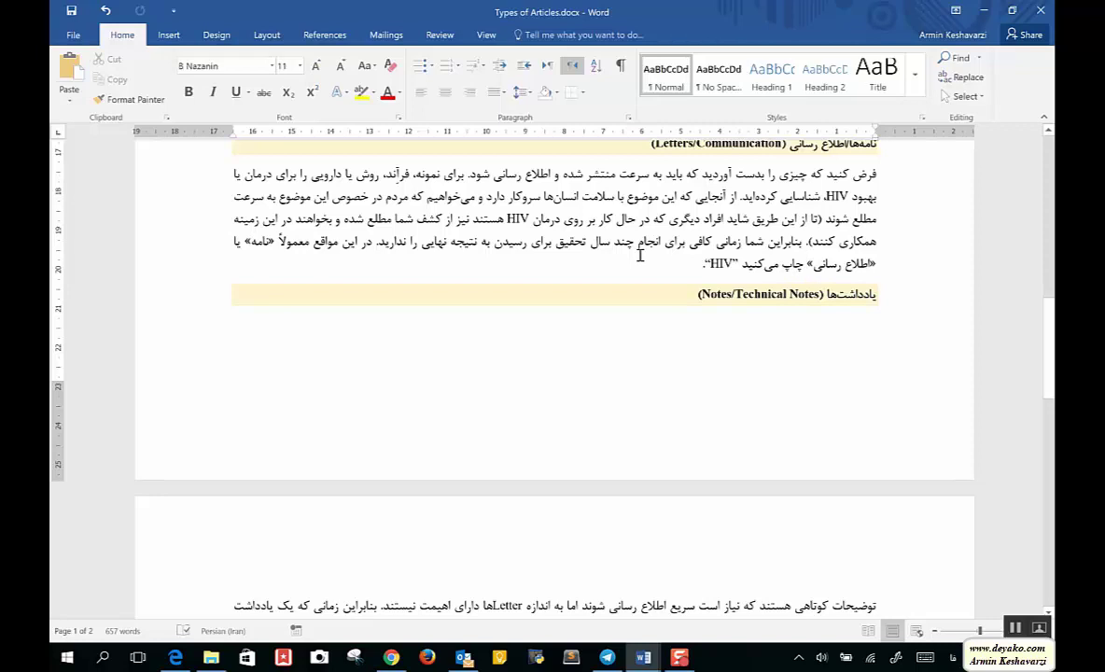
# Step: Delete the stray HIV so the paragraph ends with چاپ می‌کنید
pyautogui.moveTo(681, 263); pyautogui.dragTo(731, 263)
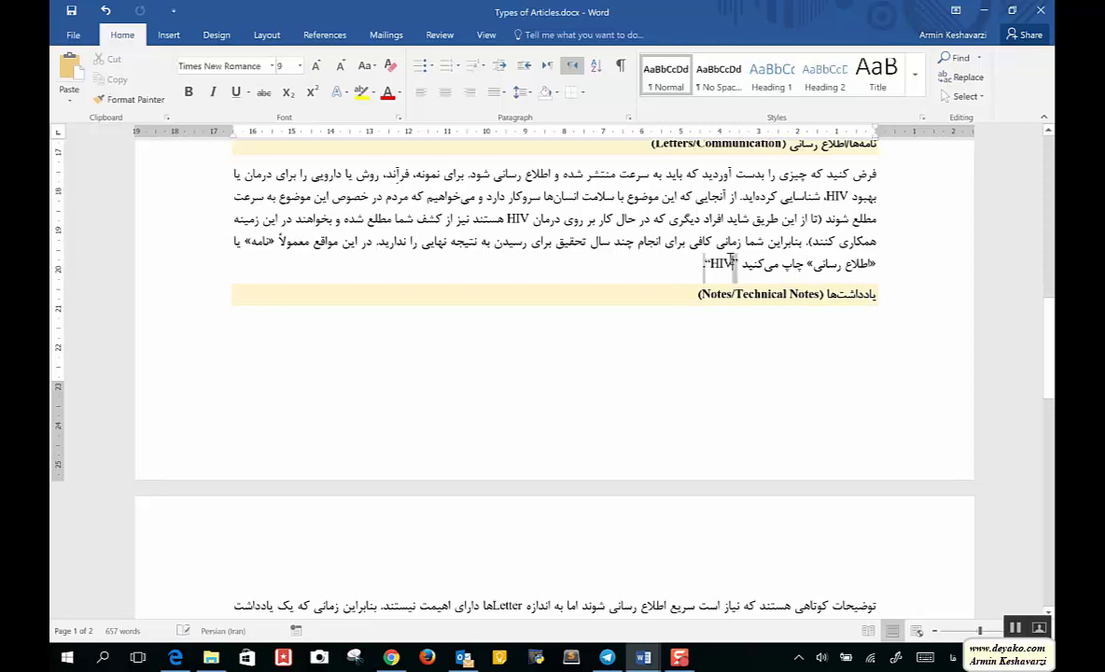
pyautogui.doubleClick(721, 264)
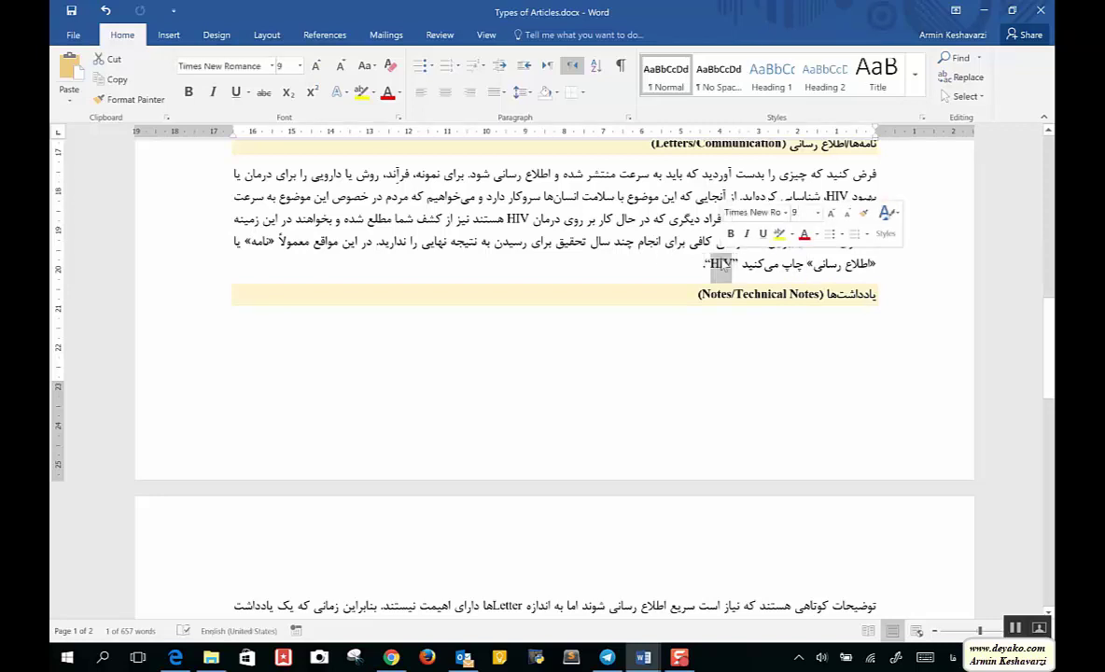
pyautogui.press('Delete')
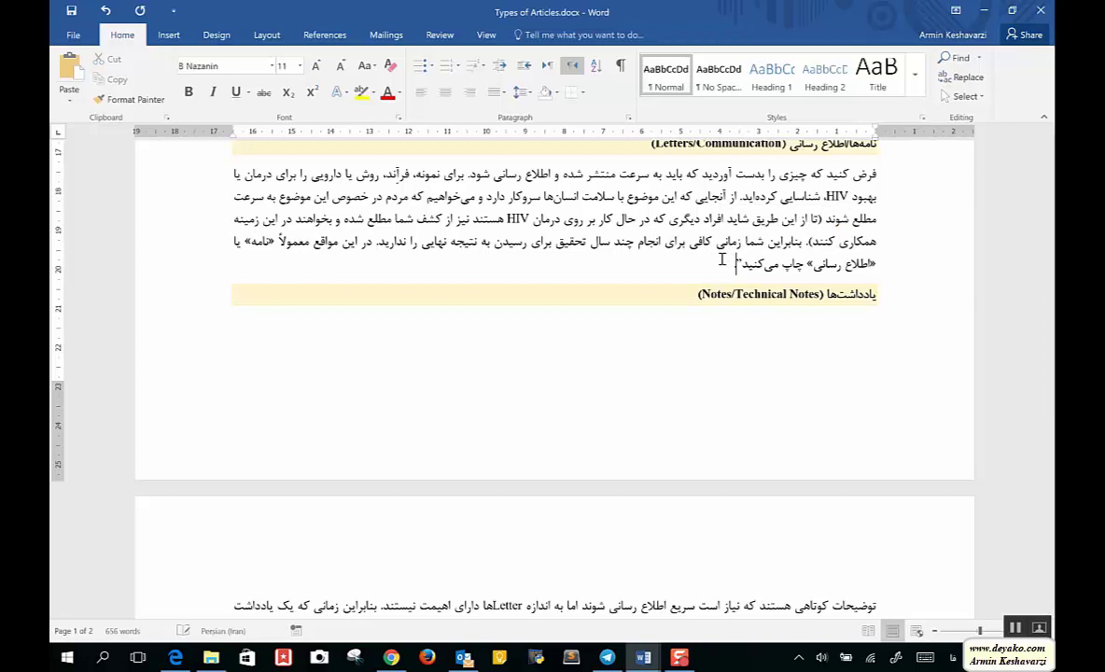
pyautogui.press('BackSpace')
pyautogui.write('د')
pyautogui.write('.')
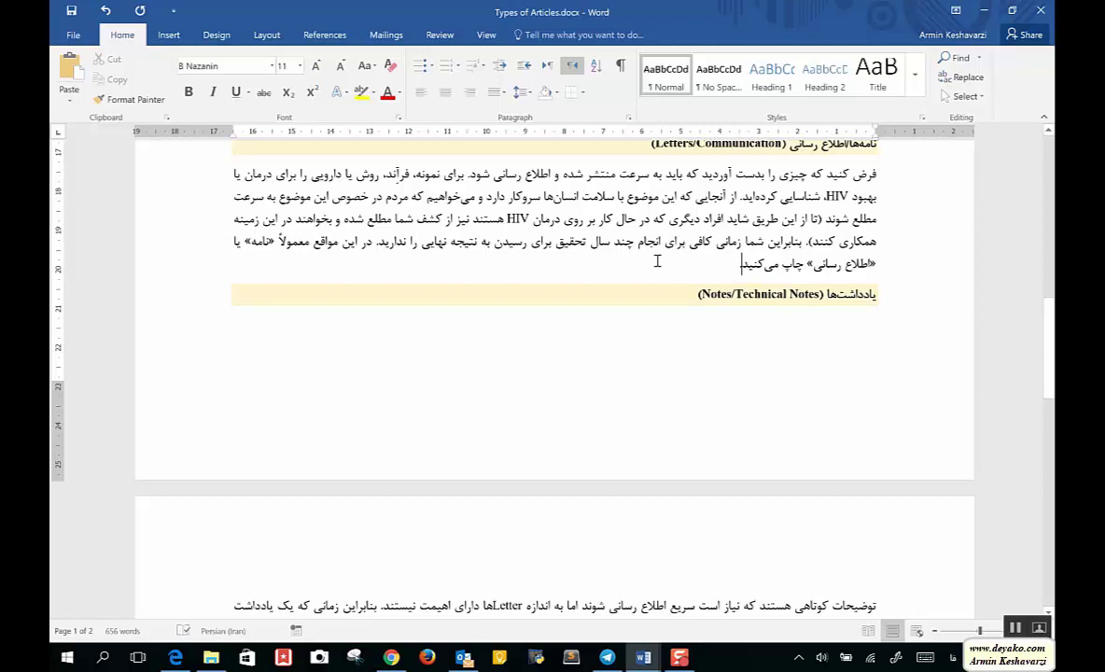
pyautogui.scroll(-3, 543, 396)
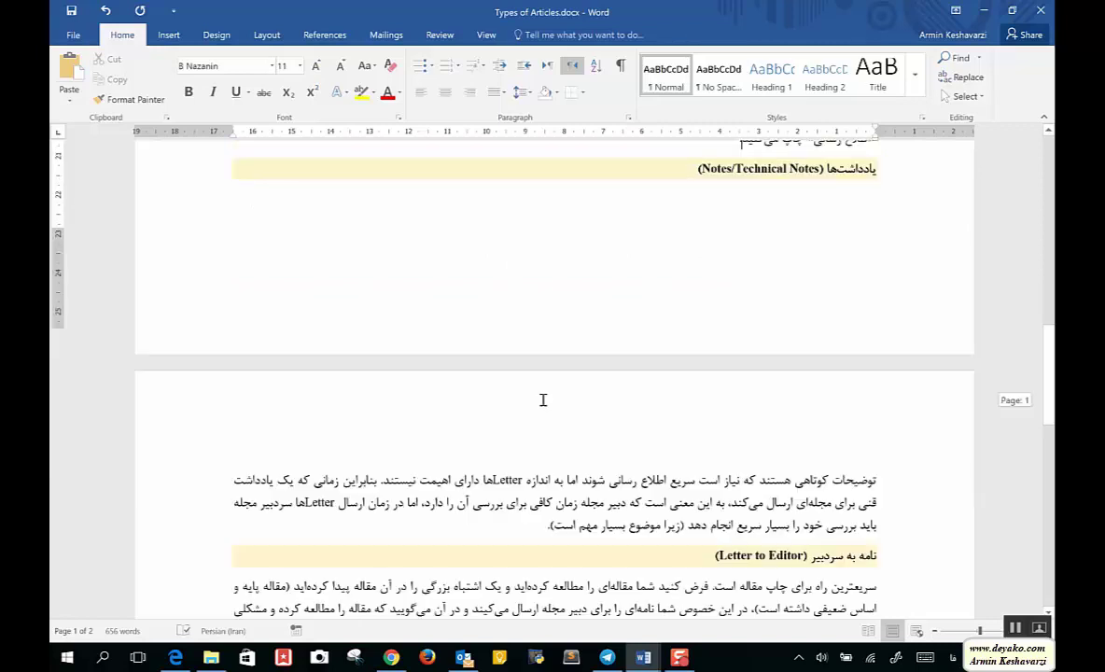
pyautogui.scroll(-2, 543, 400)
pyautogui.scroll(-1, 523, 374)
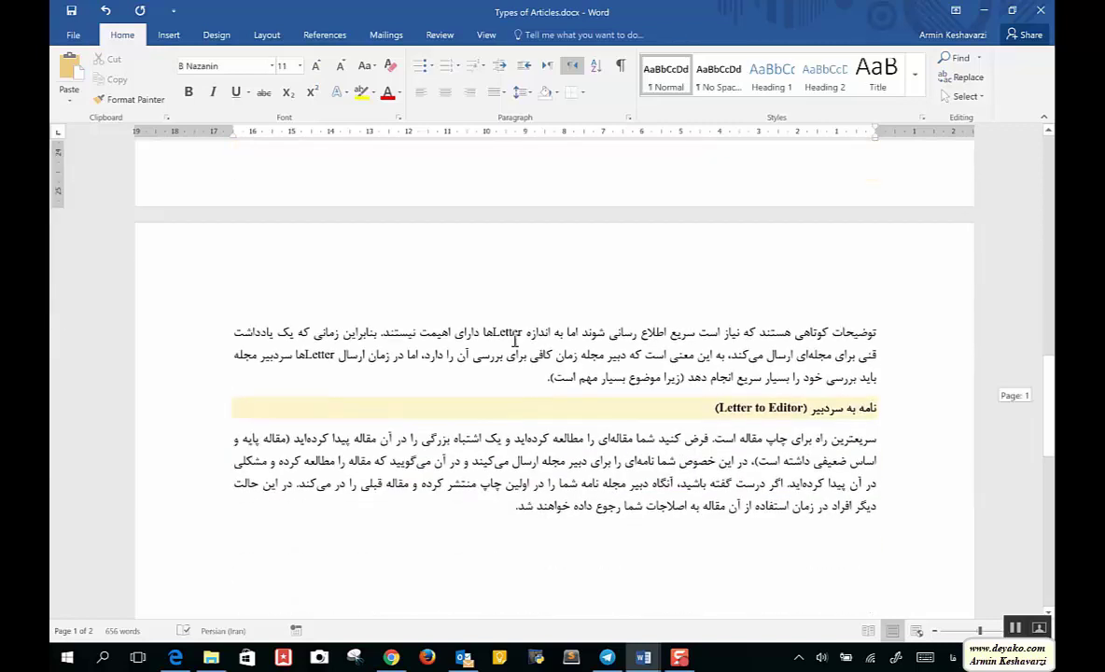
pyautogui.doubleClick(502, 332)
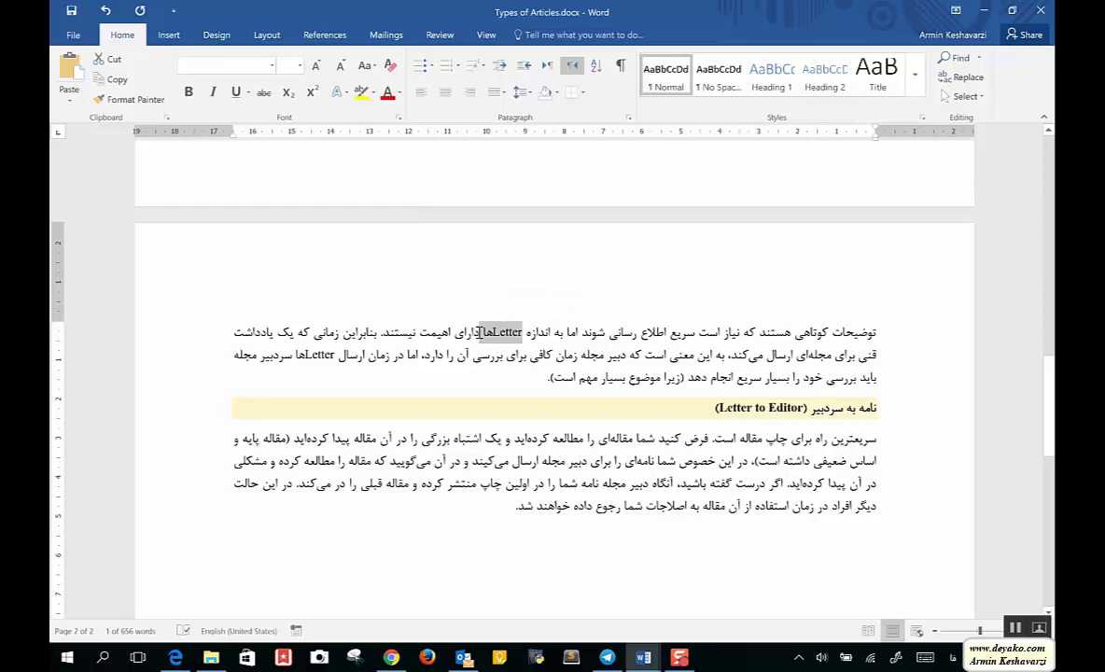
pyautogui.click(483, 333)
pyautogui.hotkey('alt', 'shift')
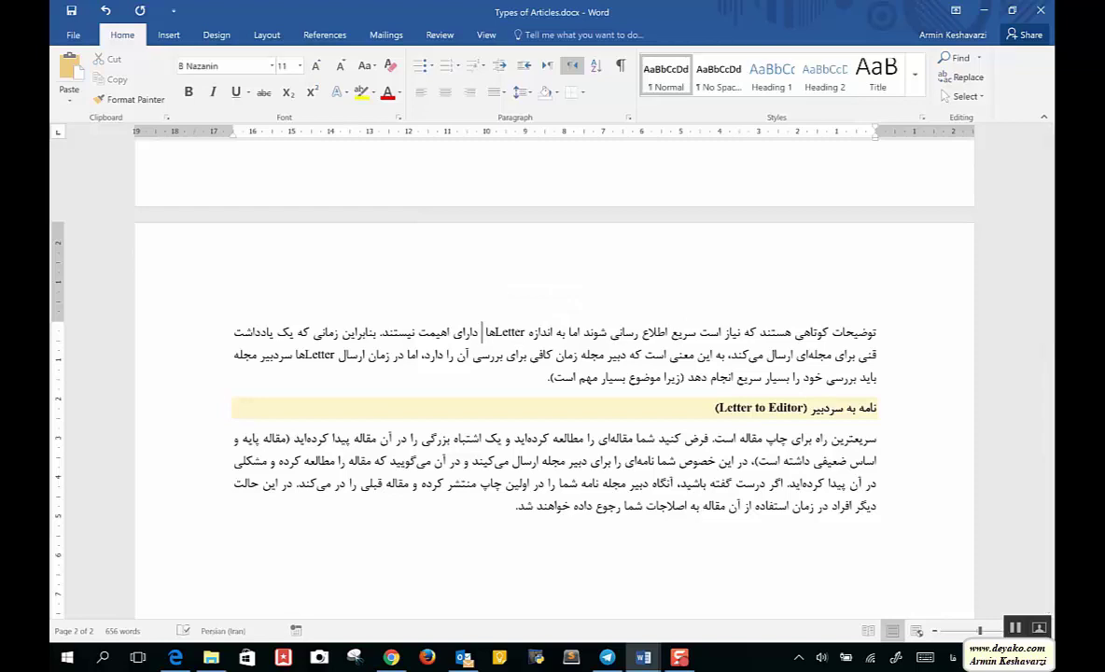
pyautogui.hotkey('alt', 'shift')
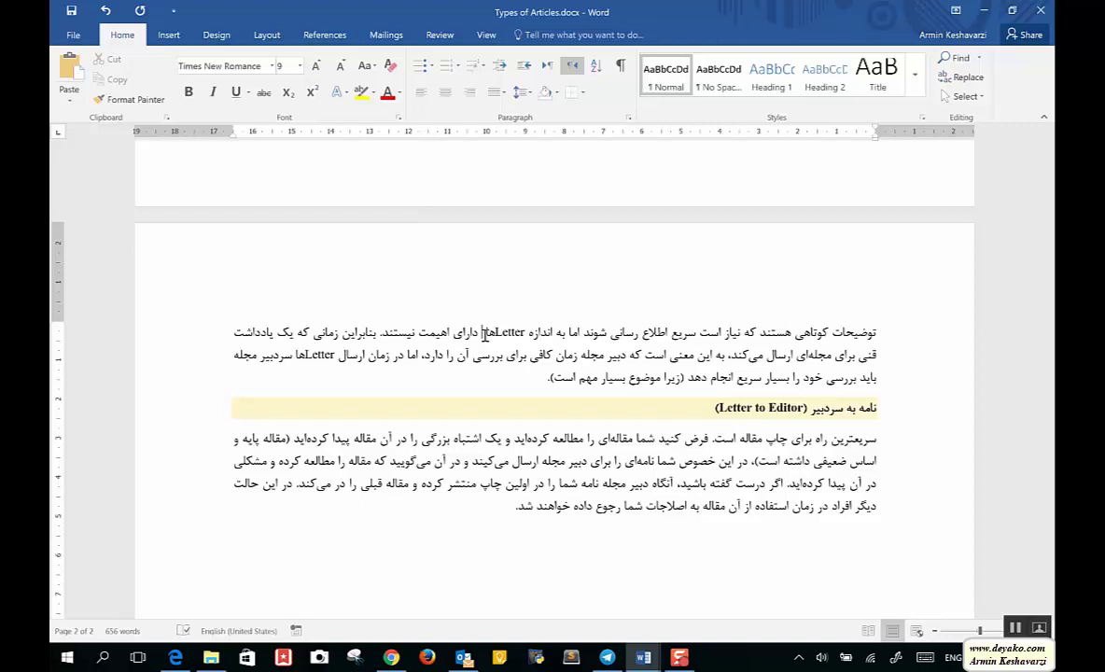
pyautogui.write('Lett ')
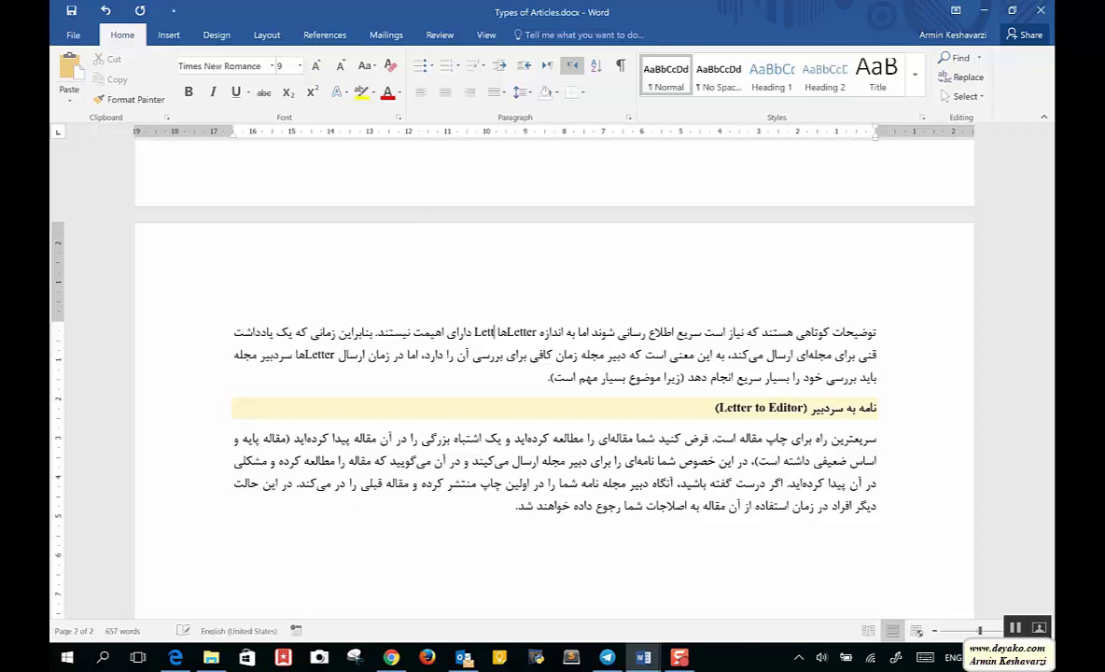
pyautogui.write('er')
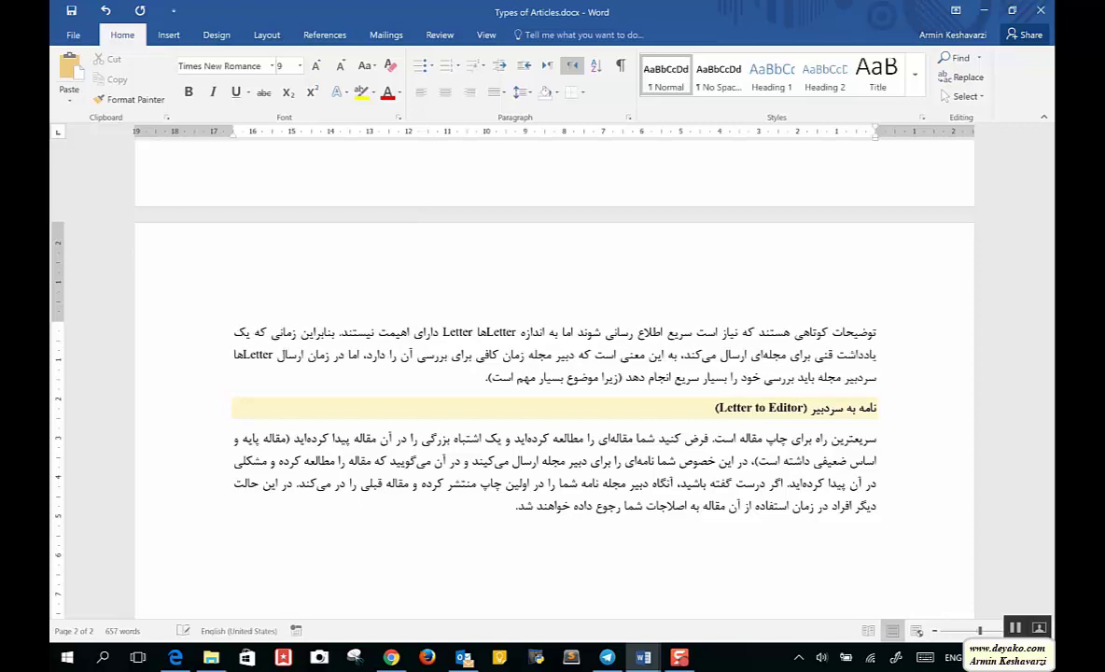
pyautogui.hotkey('alt', 'shift')
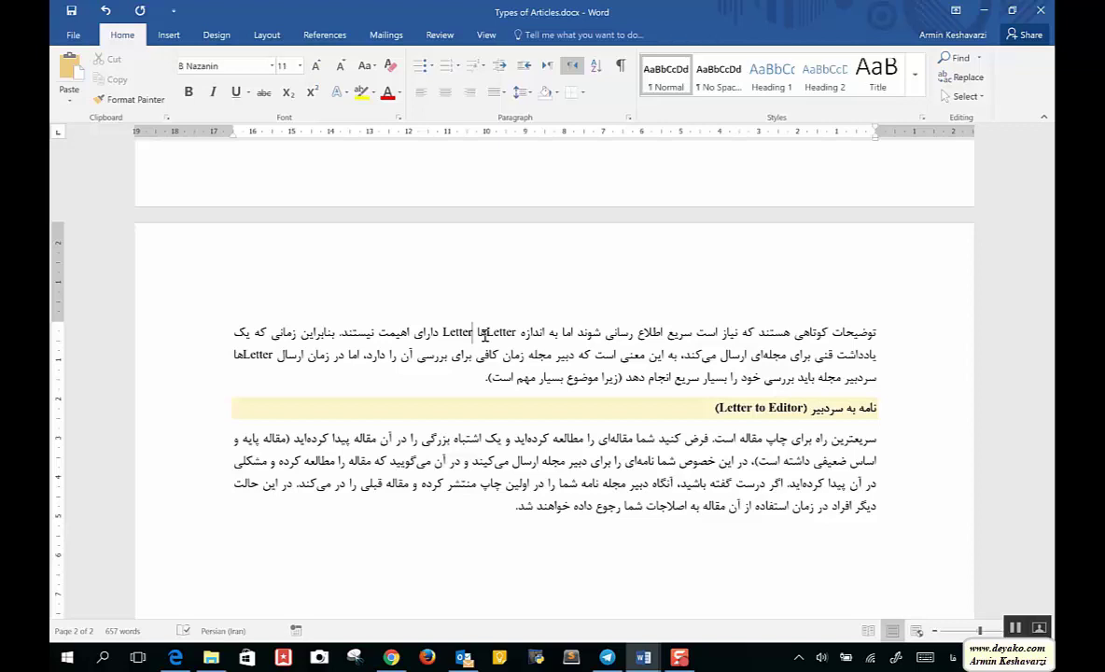
pyautogui.write('ها')
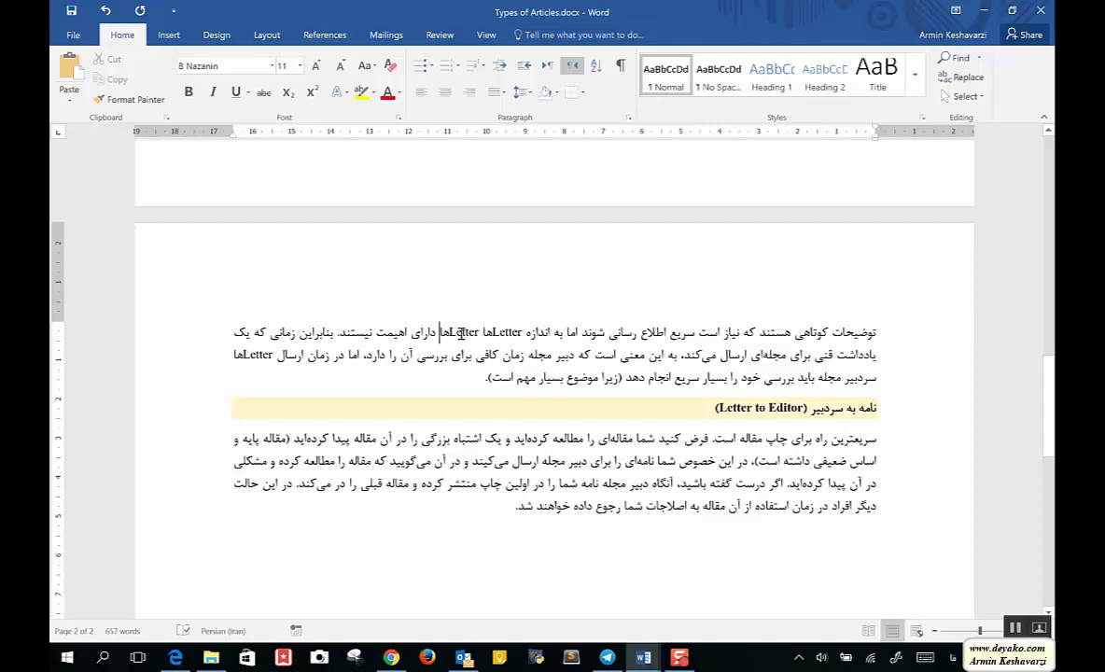
pyautogui.doubleClick(461, 333)
pyautogui.press('Delete')
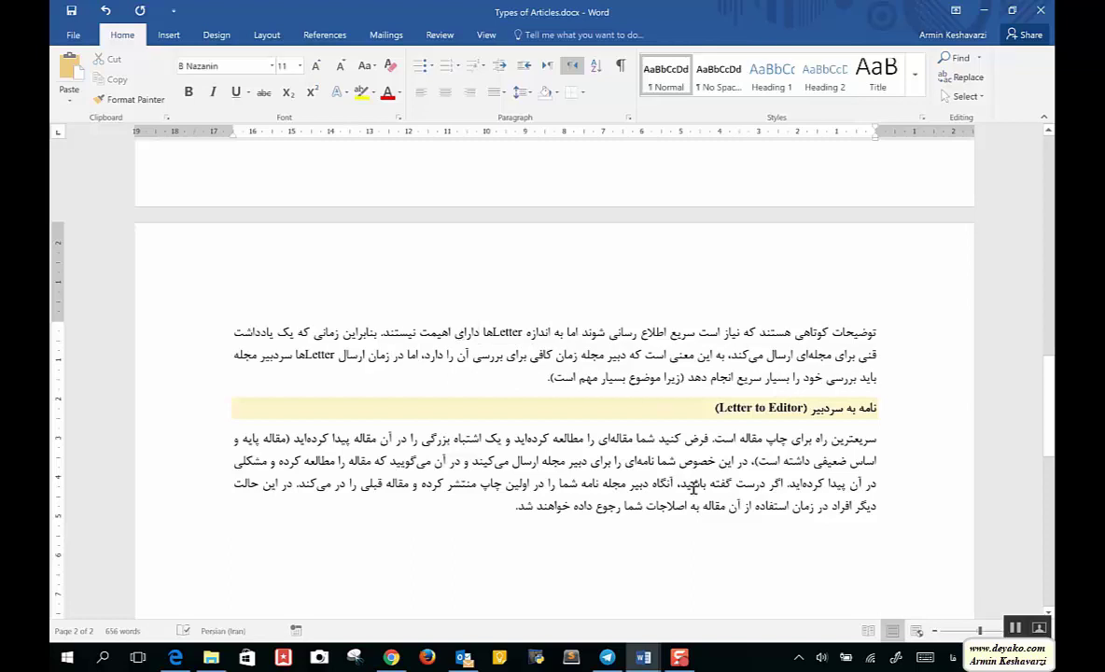
pyautogui.scroll(-2, 738, 475)
pyautogui.scroll(-3, 738, 474)
pyautogui.scroll(-2, 739, 474)
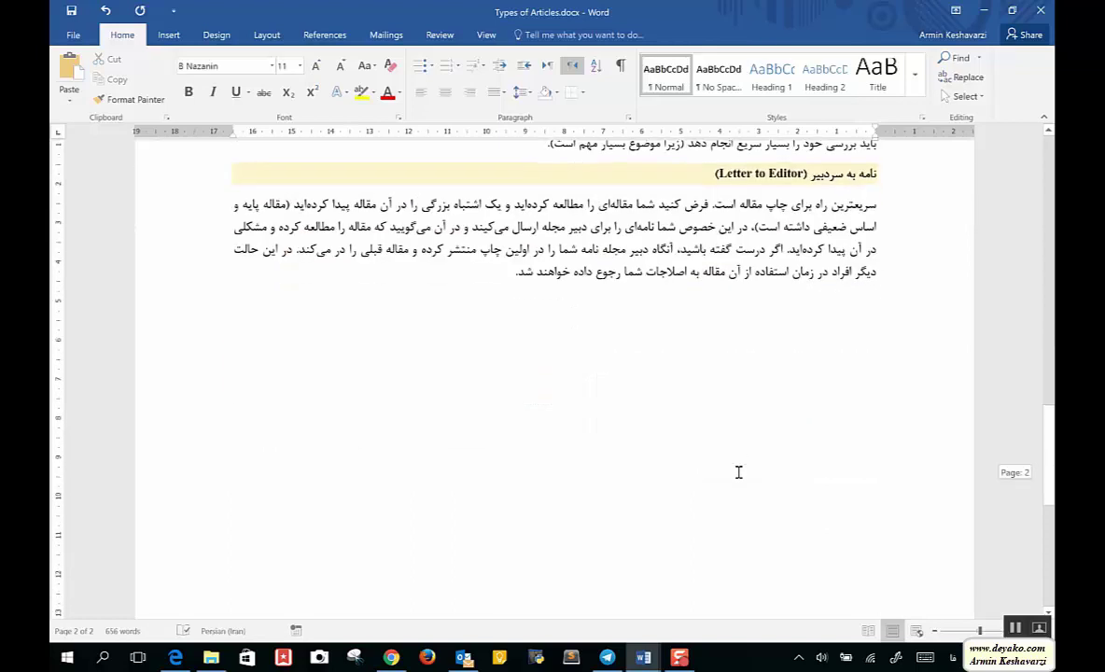
pyautogui.scroll(7, 739, 474)
pyautogui.scroll(3, 738, 475)
pyautogui.scroll(3, 739, 474)
pyautogui.scroll(1, 738, 474)
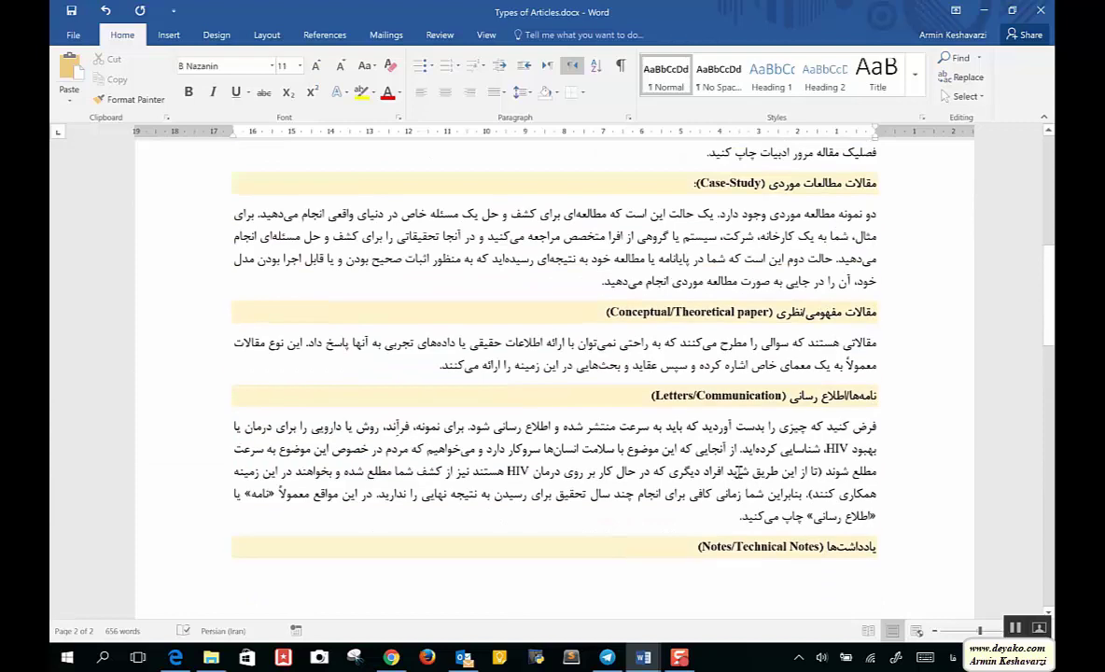
pyautogui.scroll(2, 739, 474)
pyautogui.scroll(3, 738, 472)
pyautogui.scroll(4, 738, 473)
pyautogui.scroll(1, 738, 475)
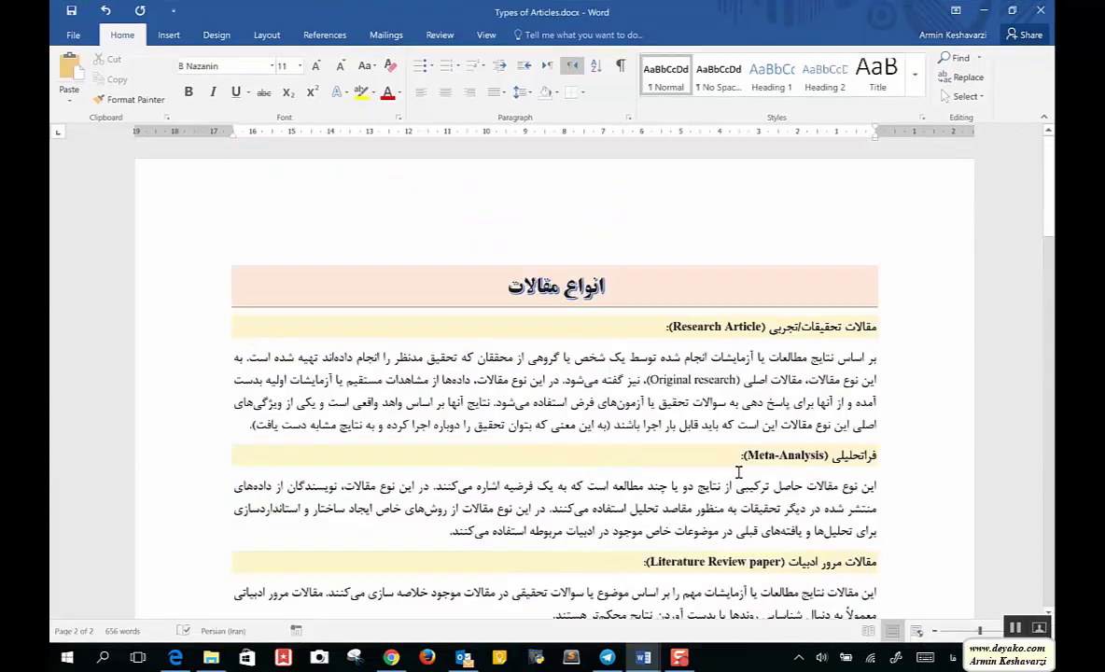
pyautogui.scroll(-2, 739, 473)
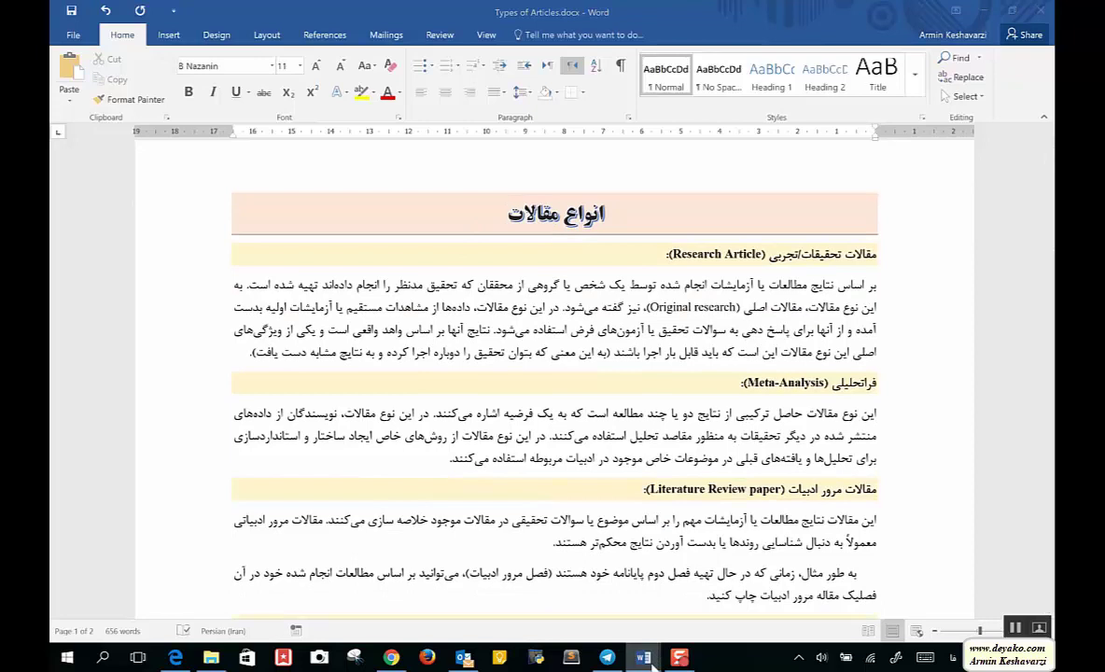
# Step: In Document2, select the title انواع مقالات and center it on the page
pyautogui.moveTo(644, 659)
pyautogui.click(693, 602)
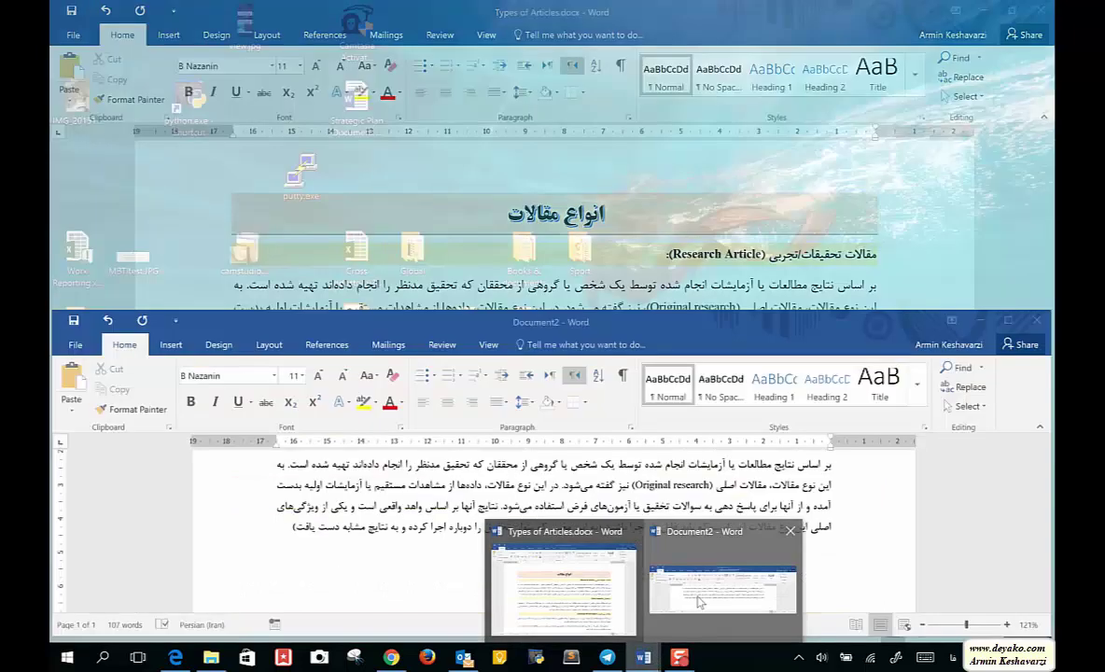
pyautogui.scroll(5, 704, 531)
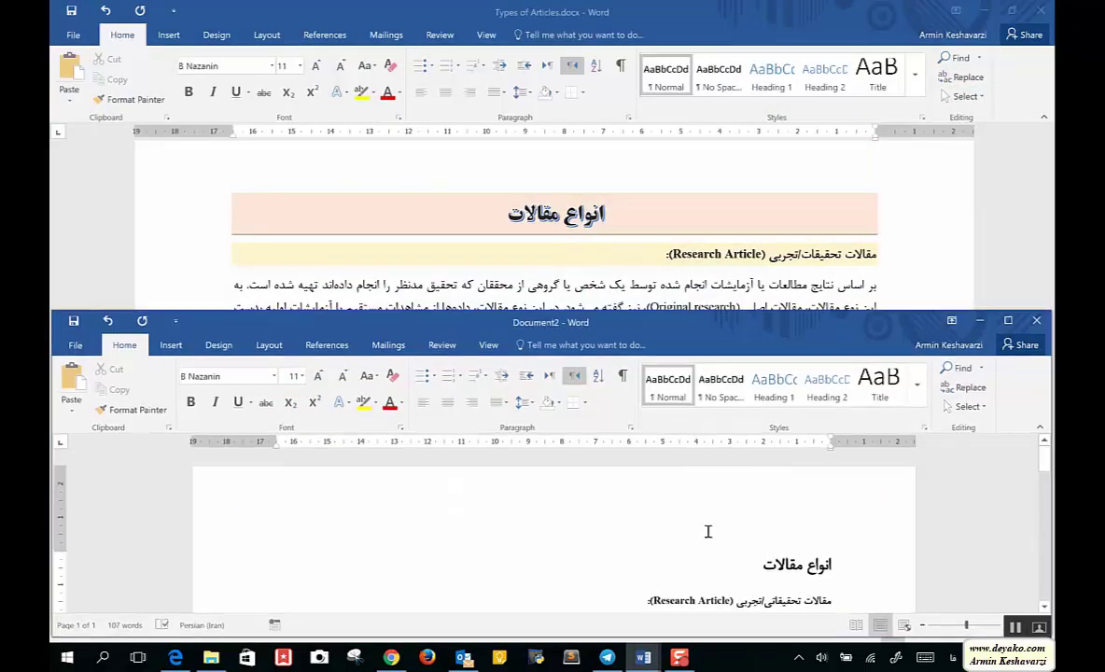
pyautogui.doubleClick(812, 574)
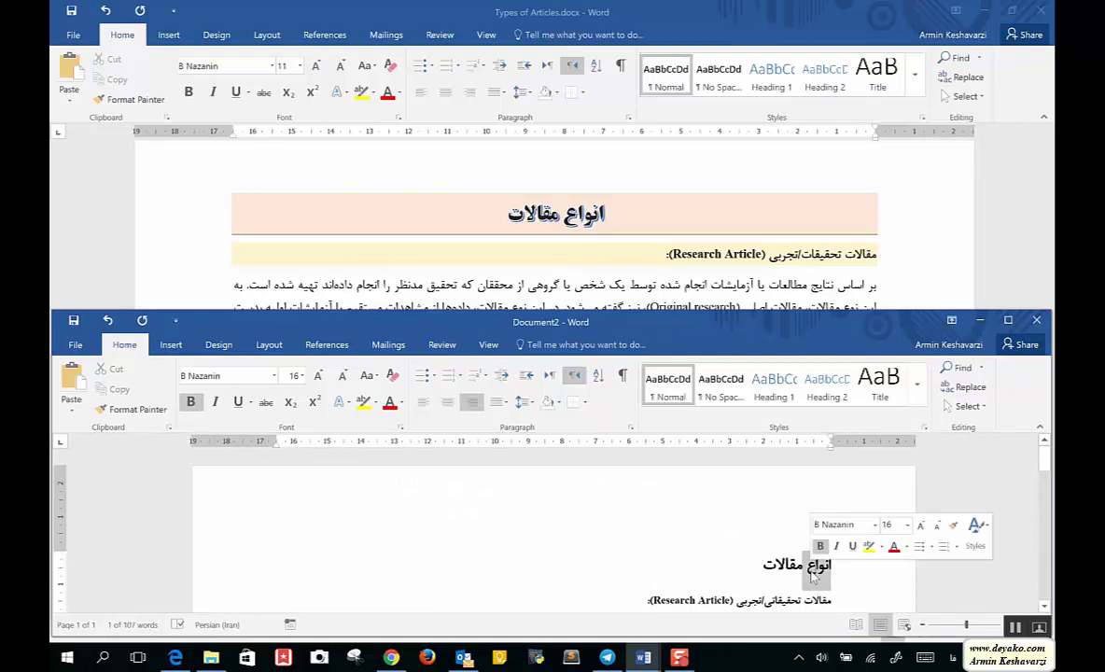
pyautogui.moveTo(813, 574); pyautogui.dragTo(746, 565)
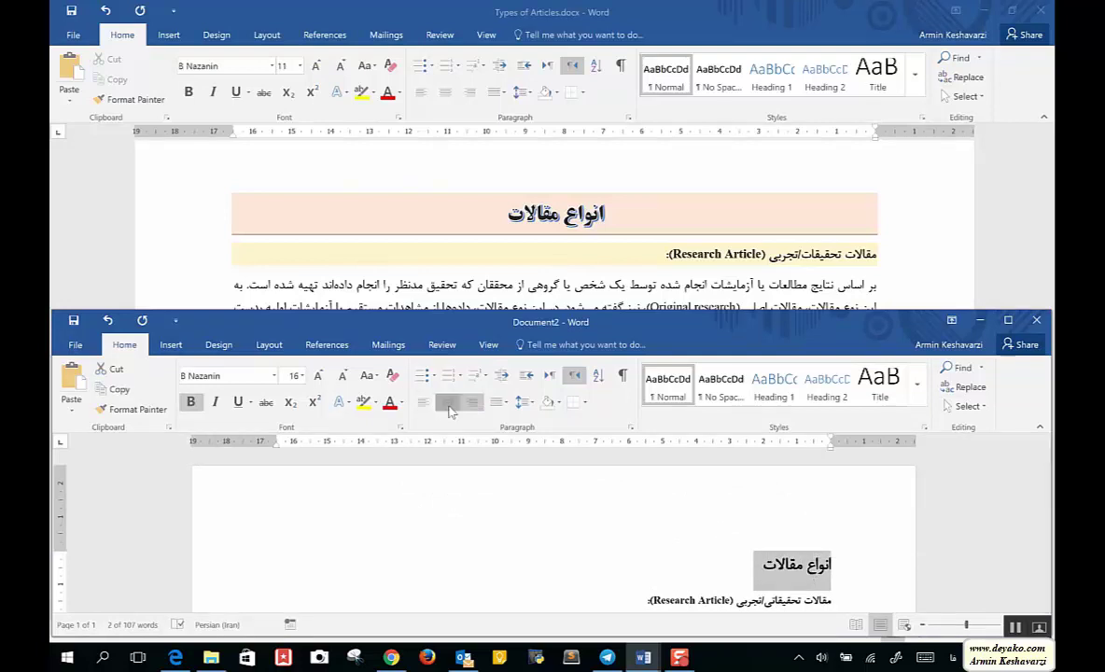
pyautogui.click(447, 401)
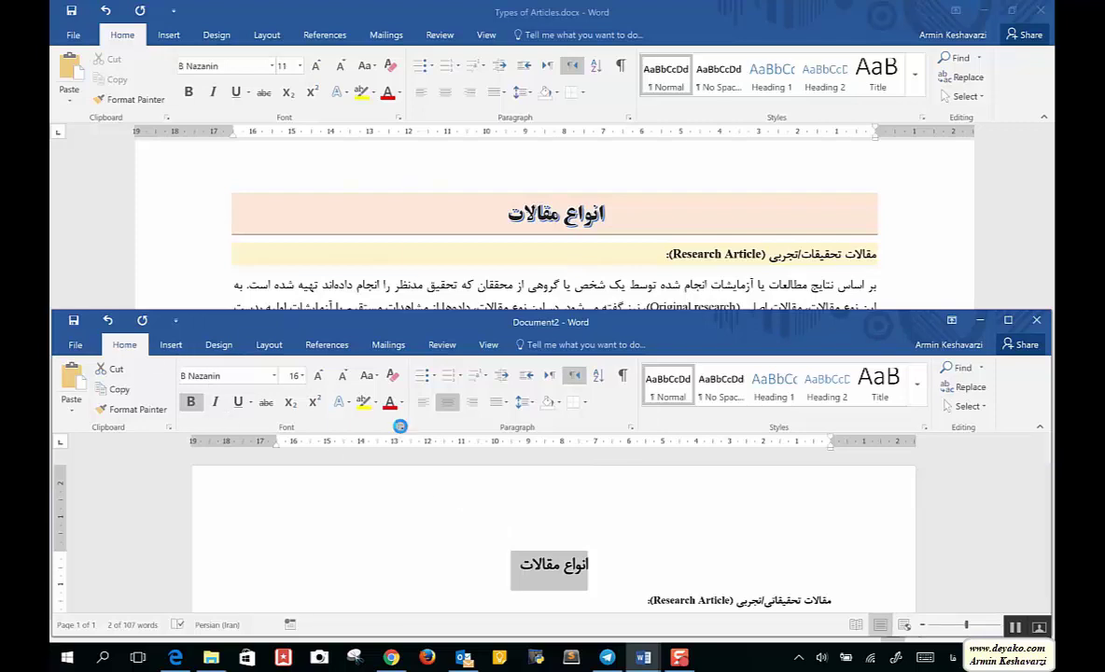
# Step: Apply a shadow text effect and a blue outline to the انواع مقالات heading
pyautogui.click(401, 428)
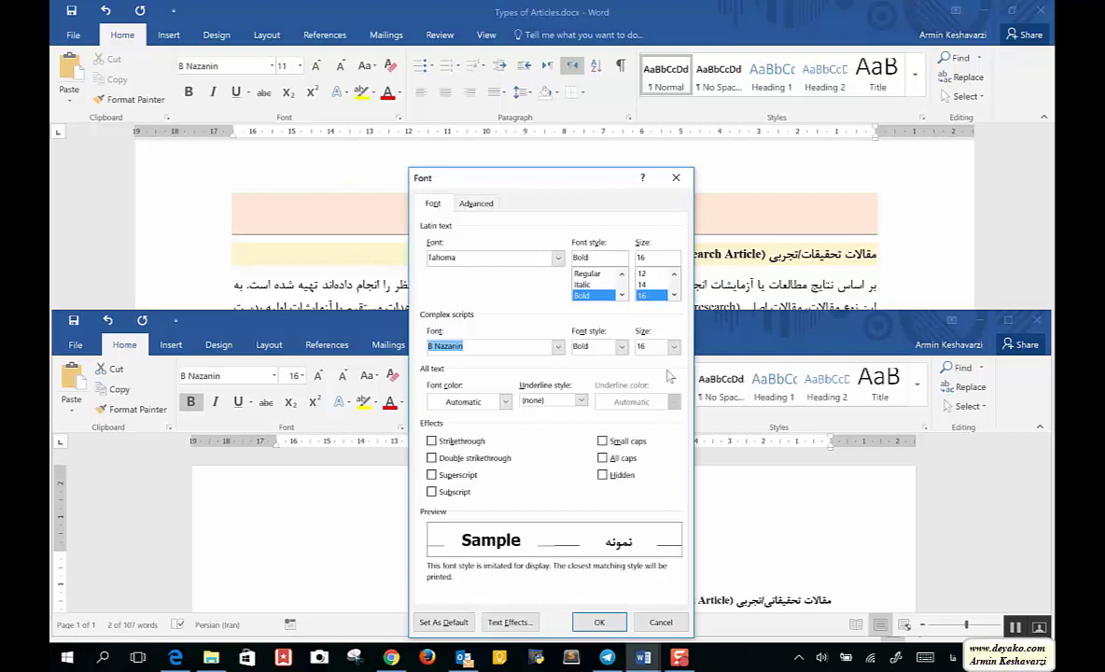
pyautogui.click(660, 623)
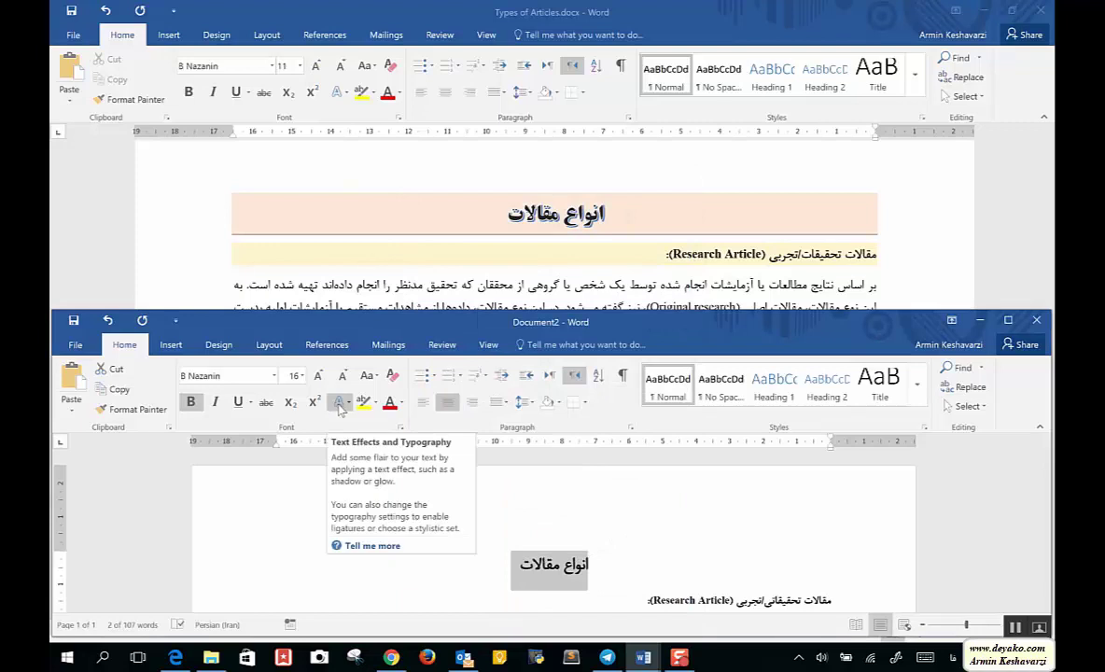
pyautogui.click(340, 407)
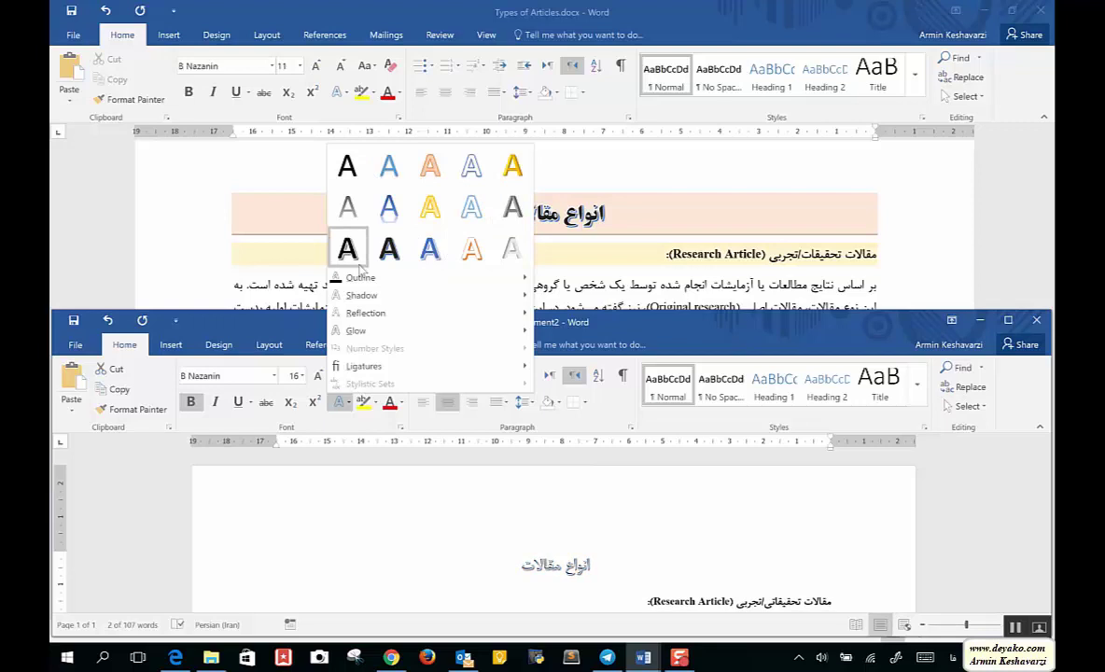
pyautogui.click(348, 247)
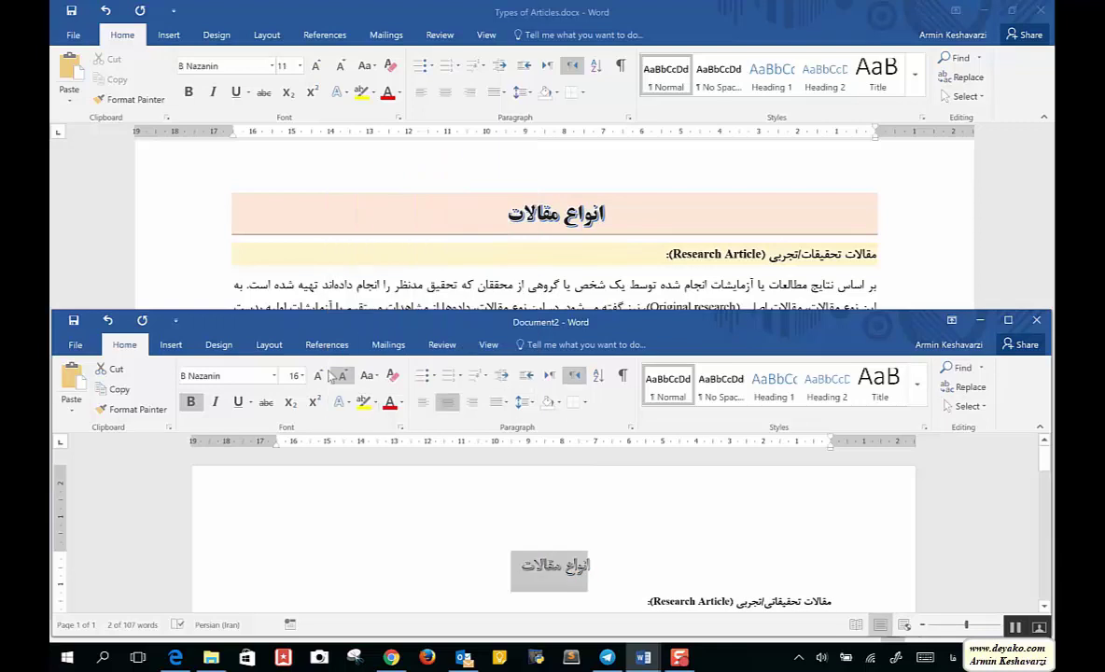
pyautogui.click(338, 401)
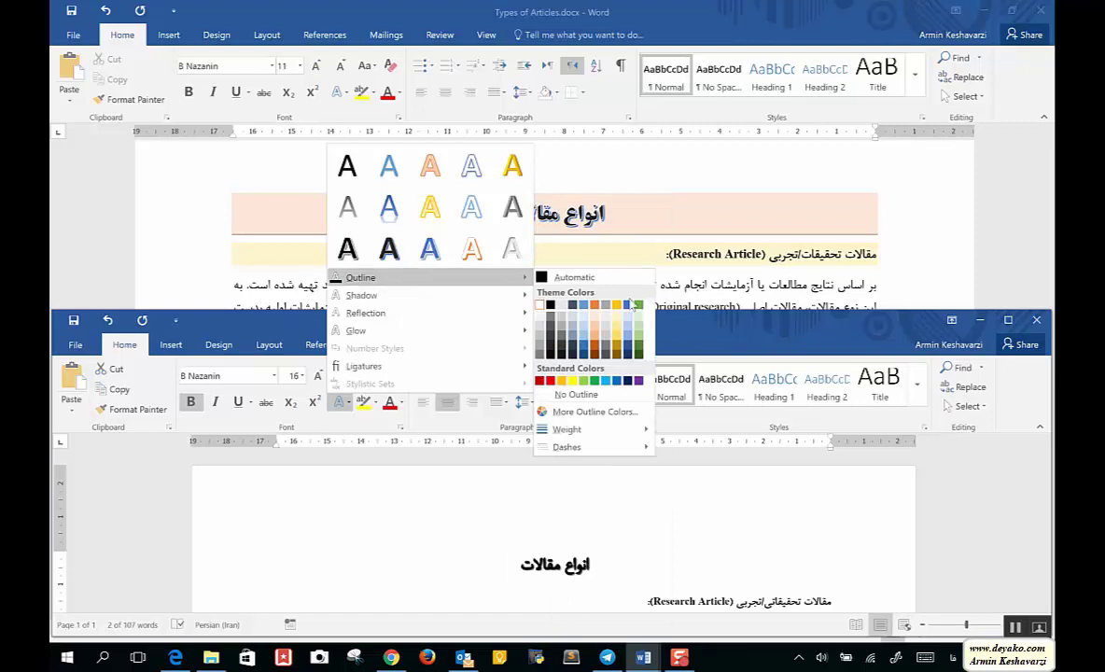
pyautogui.moveTo(360, 277)
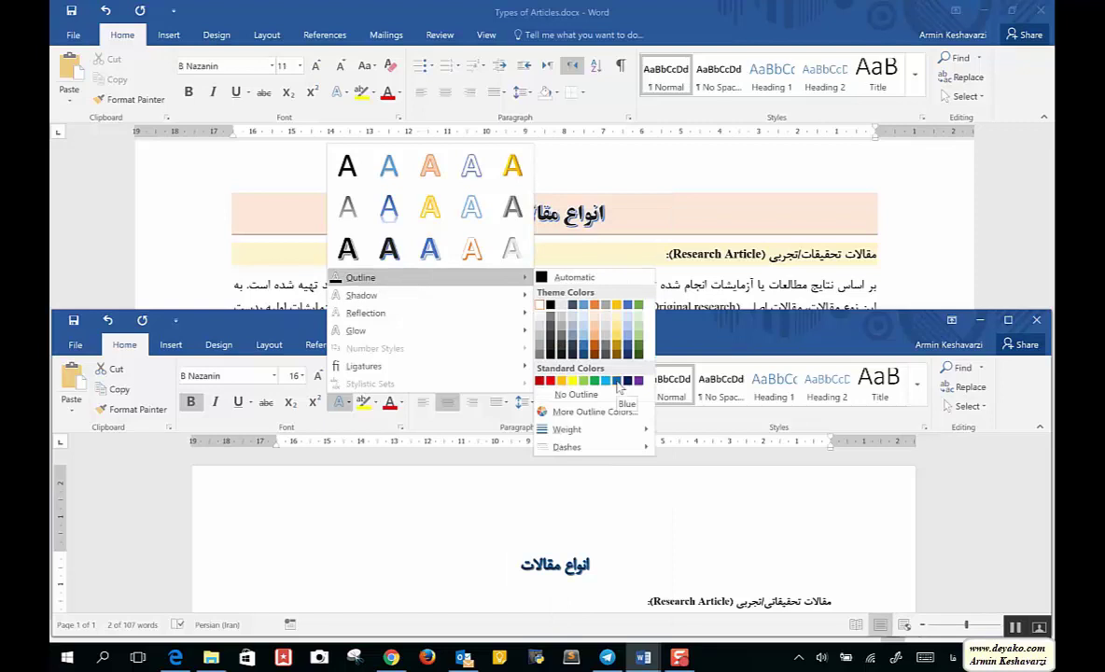
pyautogui.click(606, 387)
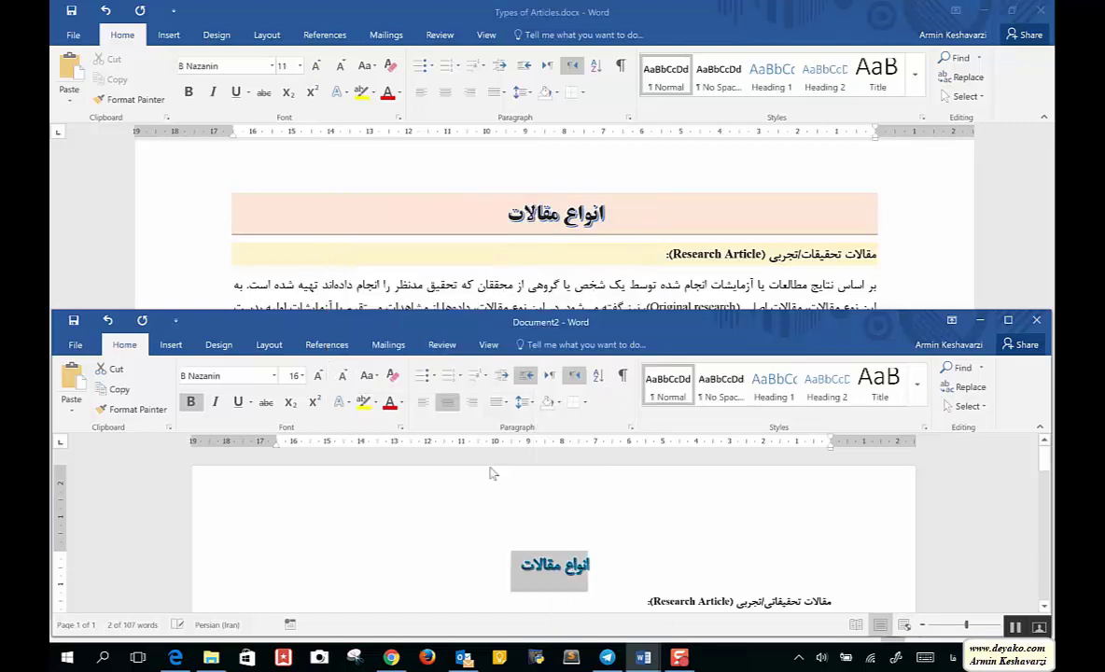
# Step: Add an inner shadow to the heading and compare it with the original Types of Articles heading
pyautogui.click(351, 410)
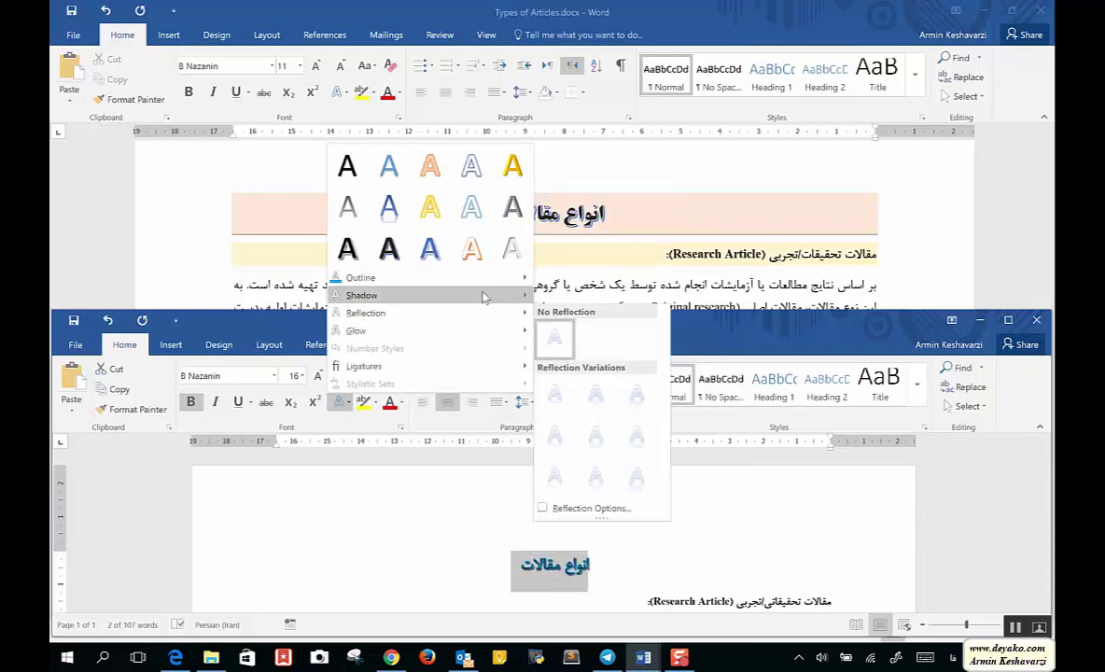
pyautogui.moveTo(361, 295)
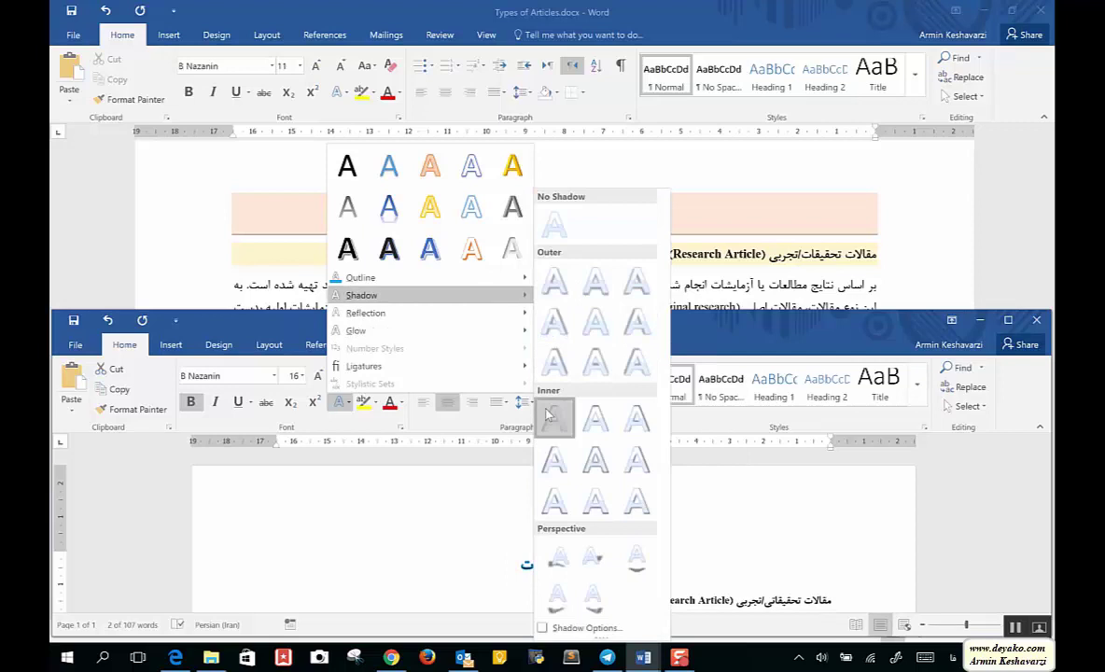
pyautogui.click(550, 415)
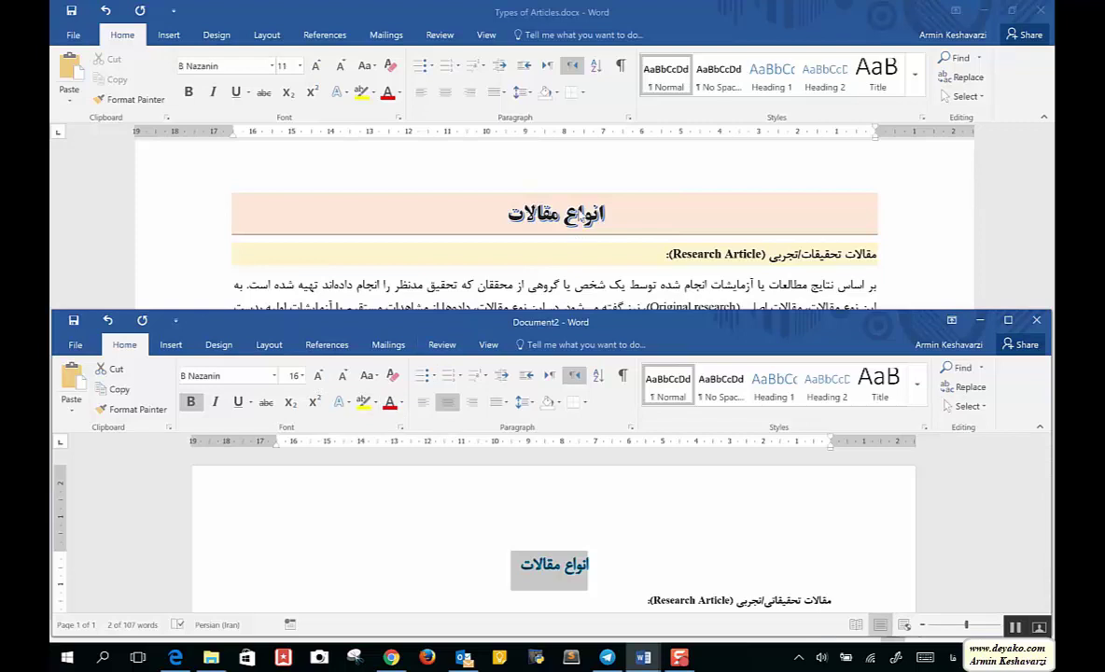
pyautogui.click(581, 215)
pyautogui.click(579, 213)
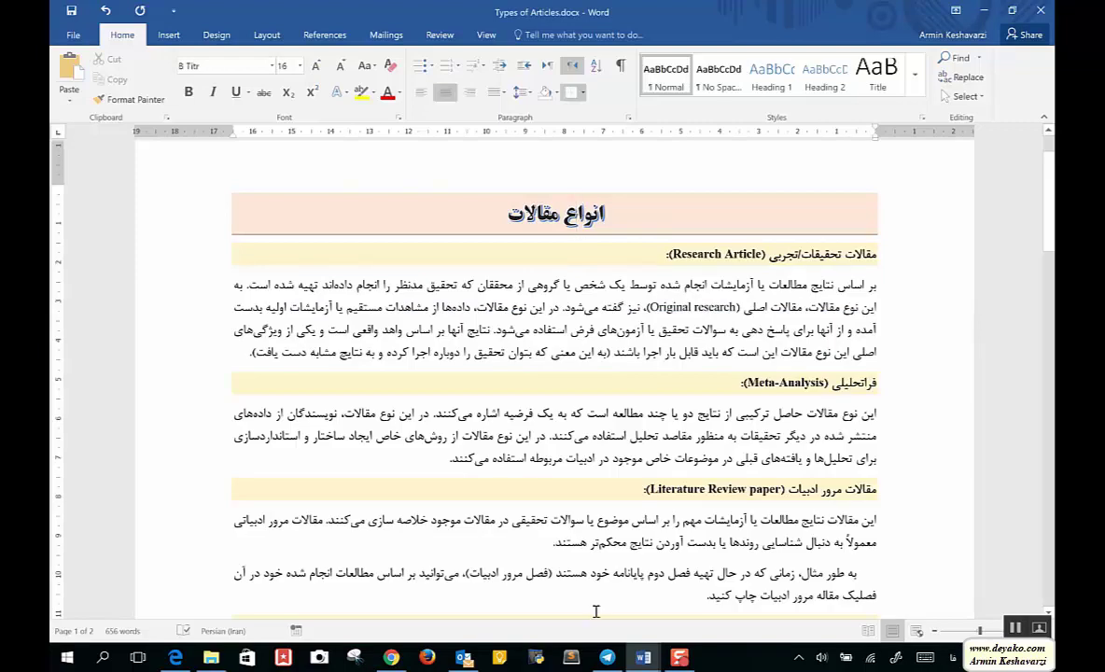
pyautogui.moveTo(643, 659)
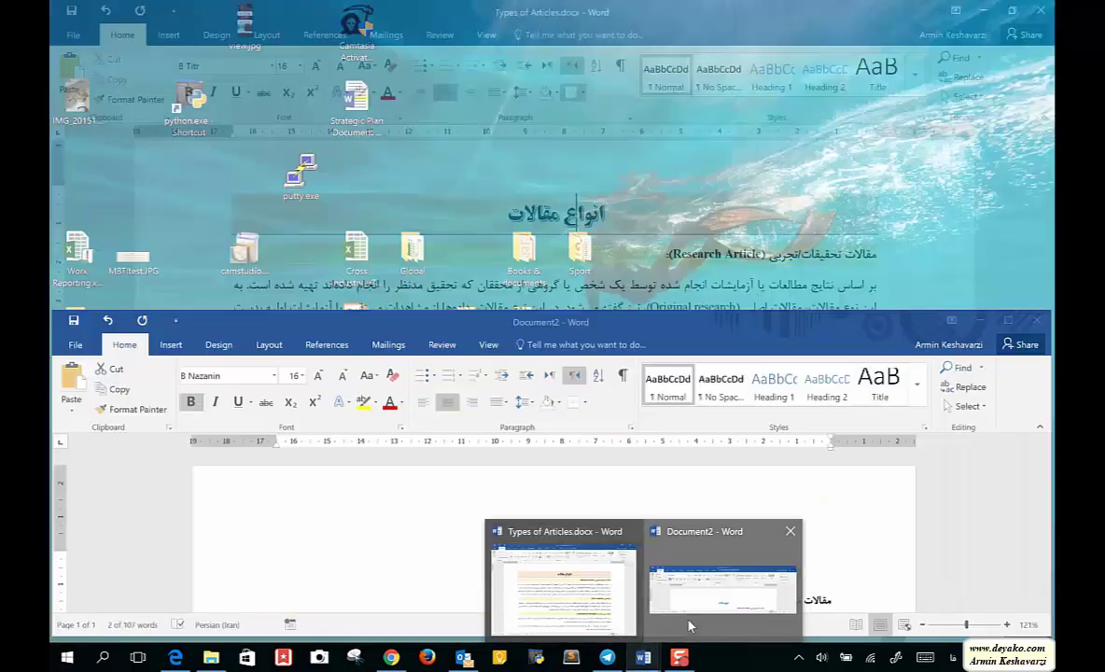
# Step: Change the Document2 heading's font to B Titr and reselect the heading
pyautogui.click(710, 579)
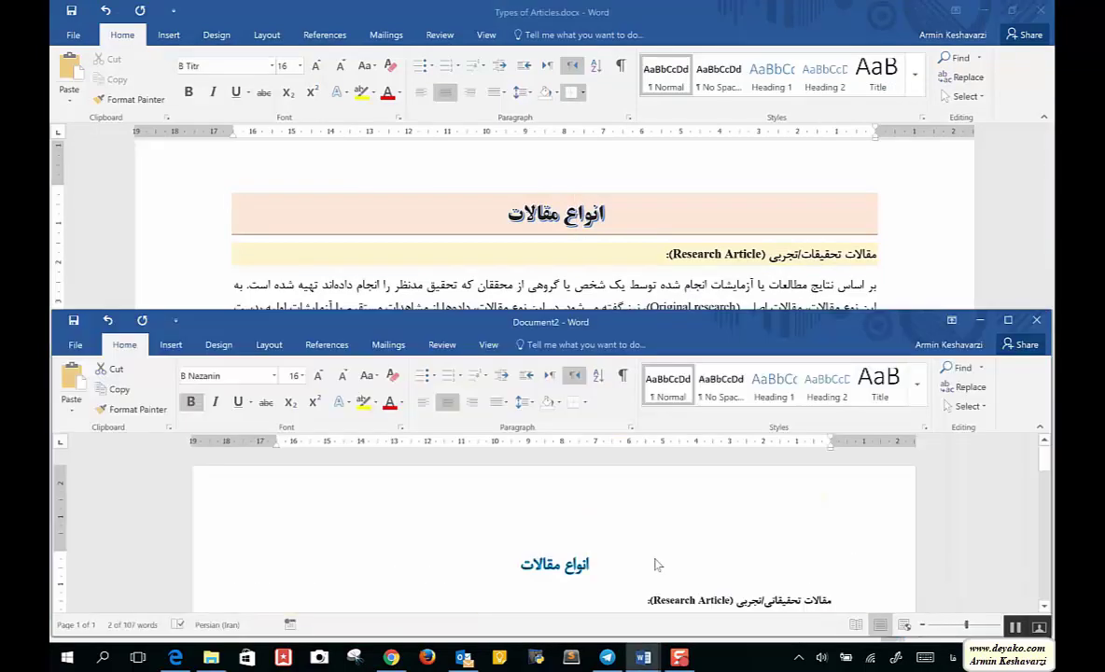
pyautogui.click(267, 376)
pyautogui.press('BackSpace')
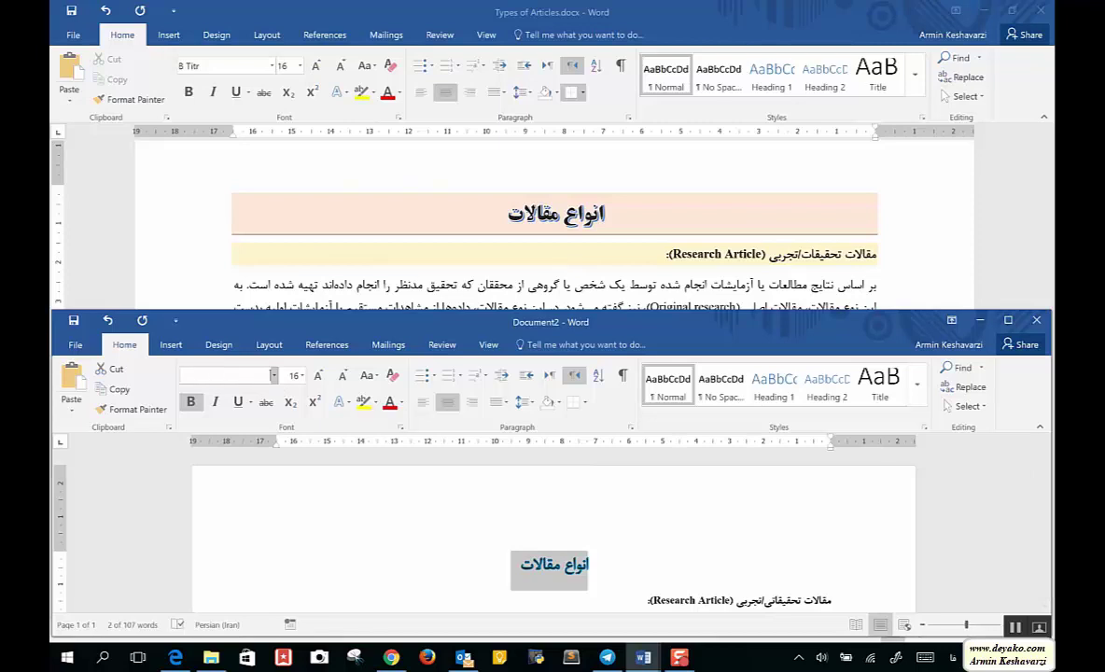
pyautogui.write('B Titr')
pyautogui.press('Return')
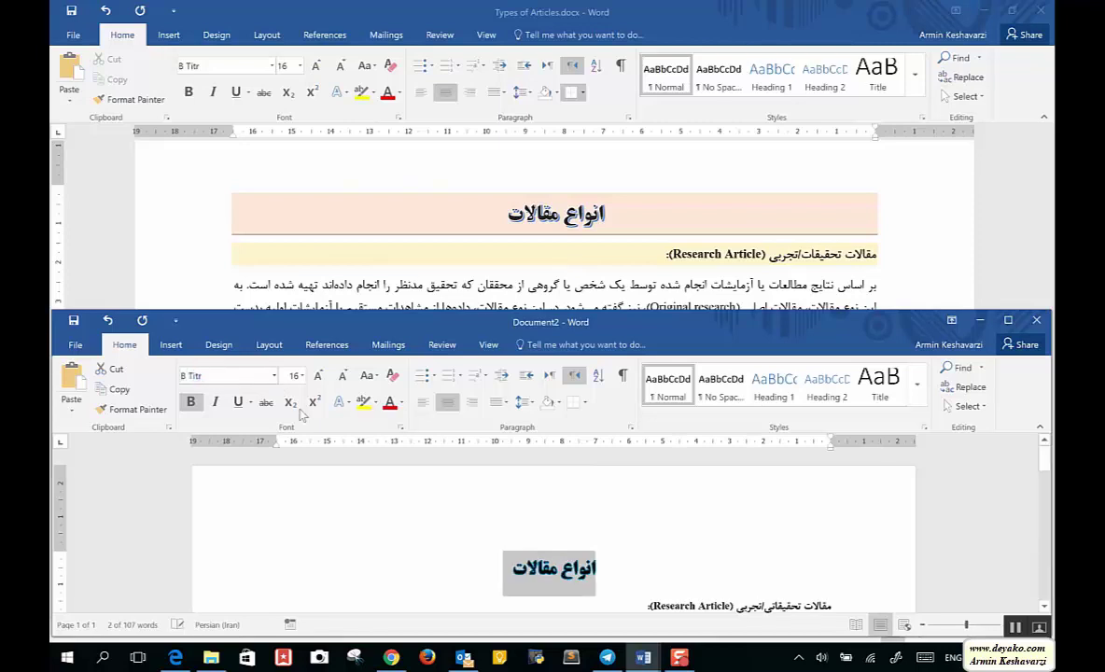
pyautogui.click(600, 576)
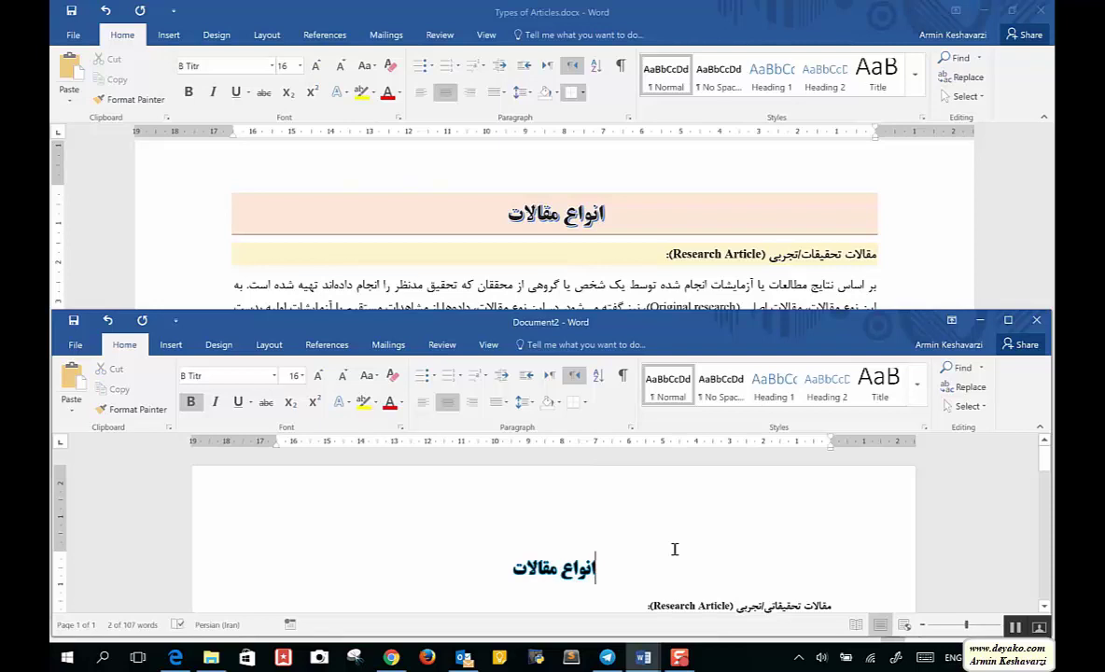
pyautogui.moveTo(563, 558); pyautogui.dragTo(466, 567)
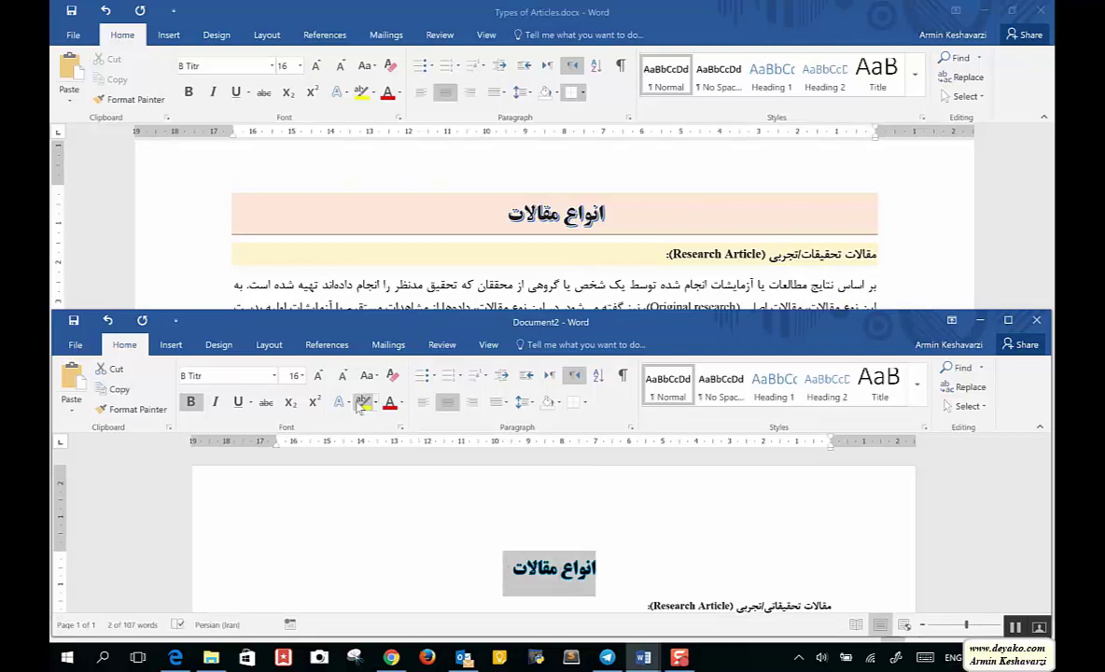
# Step: Apply light peach shading to the انواع مقالات heading and light yellow to the Research Article line
pyautogui.click(558, 406)
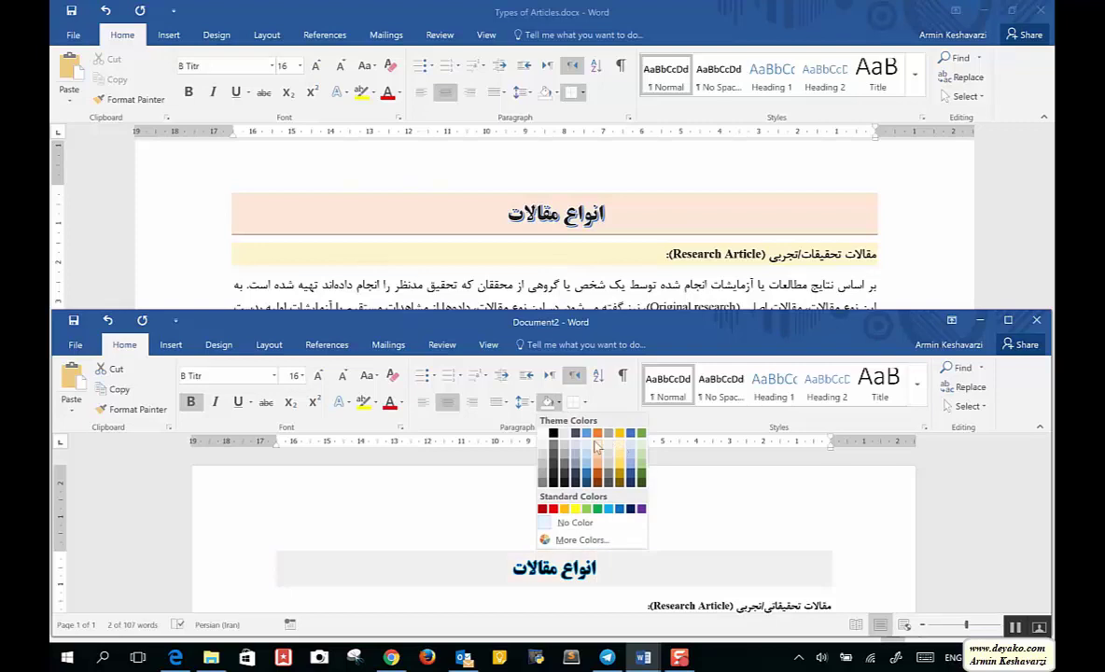
pyautogui.click(597, 451)
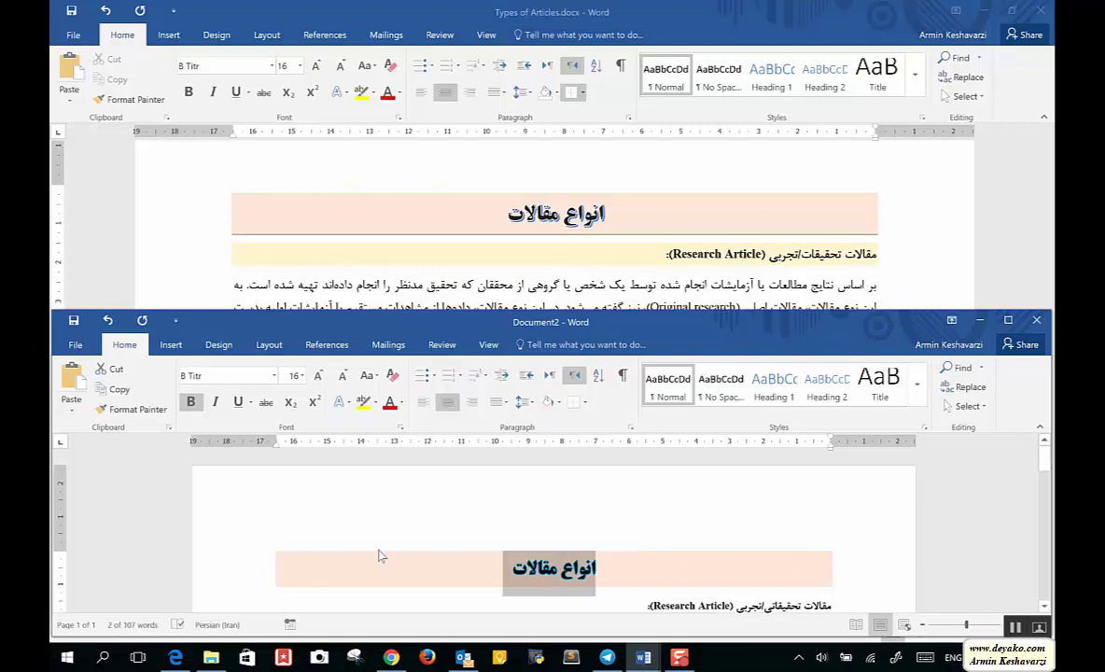
pyautogui.scroll(-1, 699, 579)
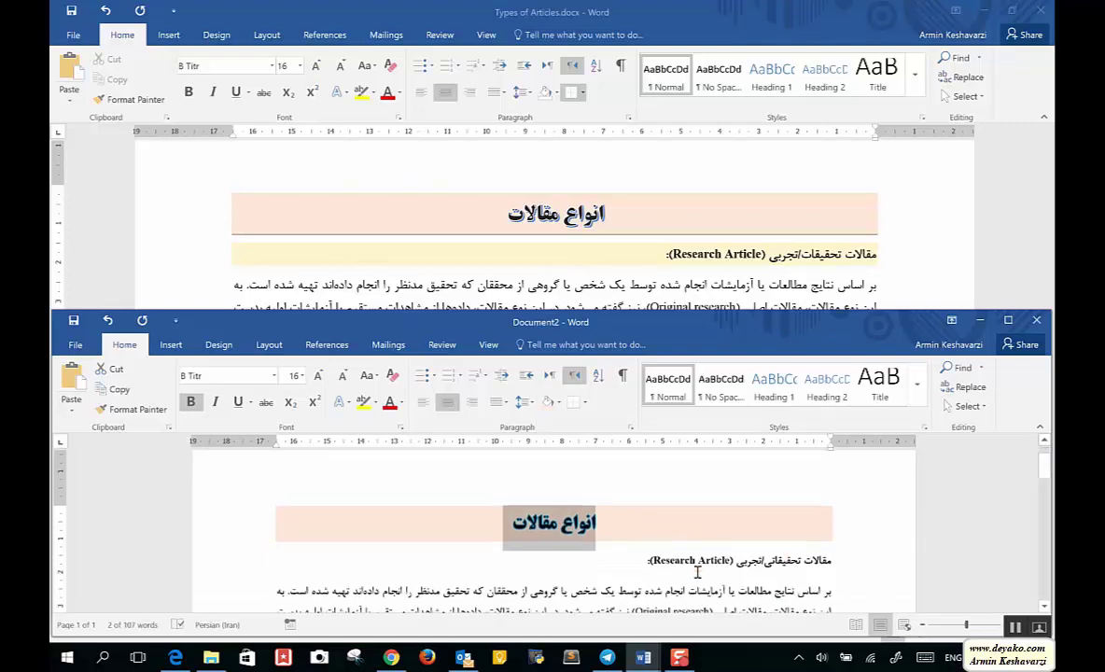
pyautogui.moveTo(789, 567); pyautogui.dragTo(644, 560)
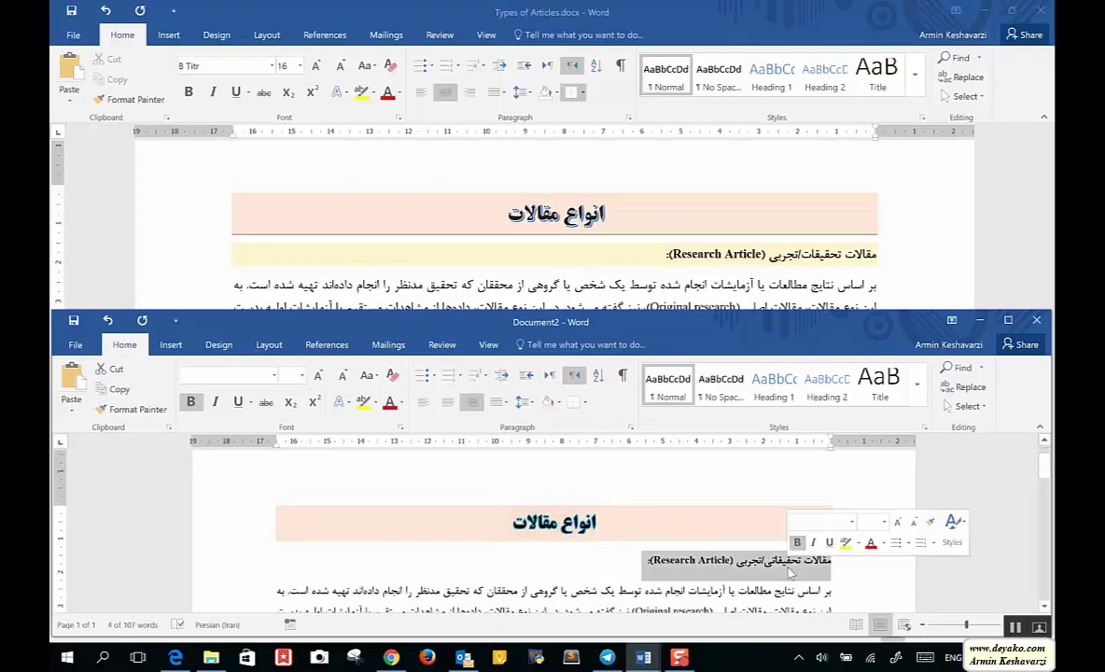
pyautogui.click(559, 402)
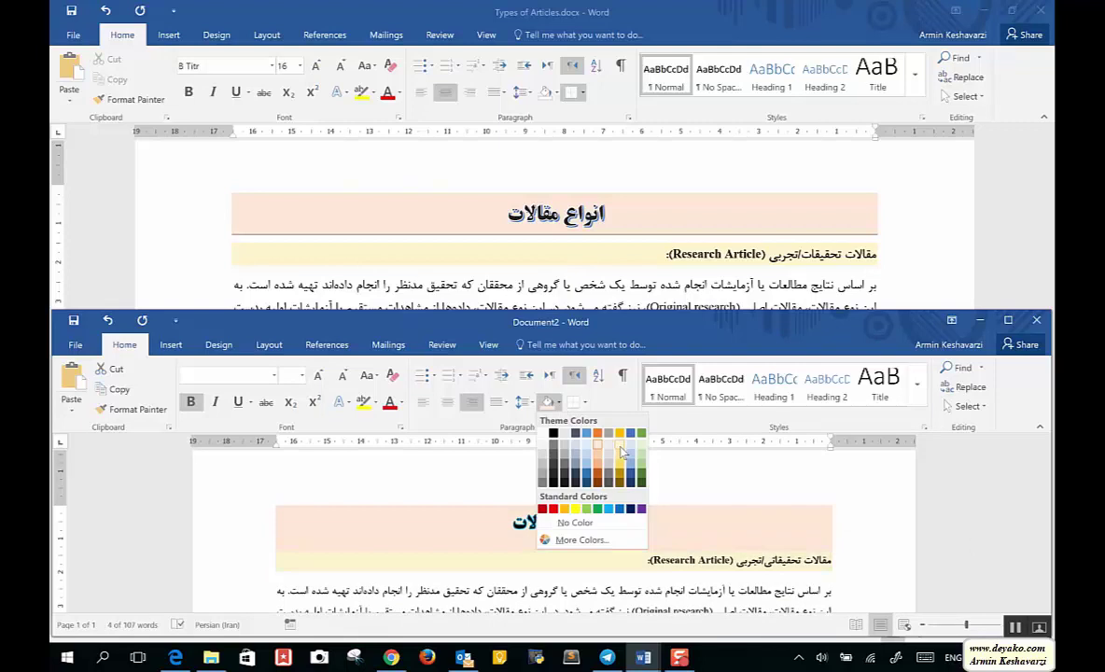
pyautogui.click(623, 453)
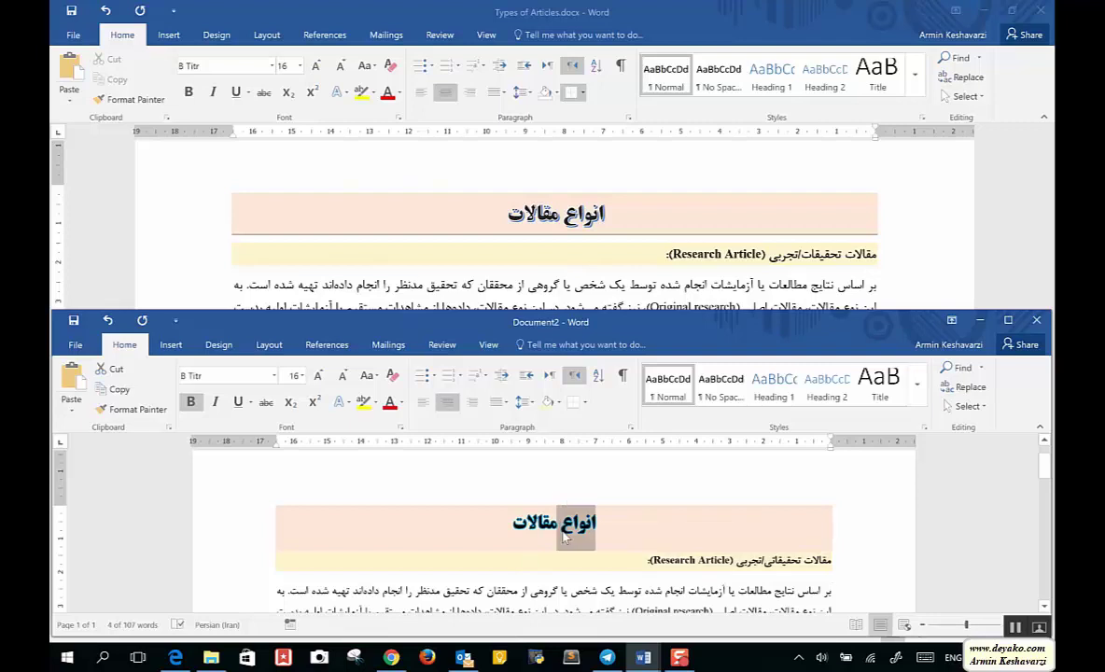
pyautogui.moveTo(596, 525); pyautogui.dragTo(507, 525)
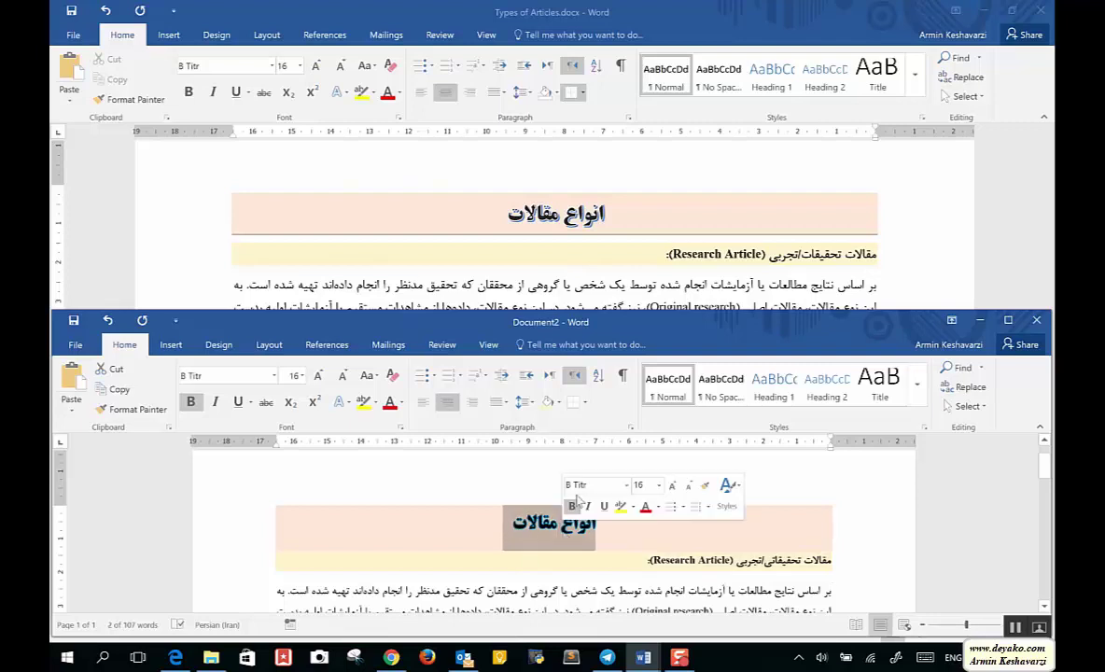
# Step: Add a bottom border, then a box border, around the انواع مقالات heading
pyautogui.click(585, 405)
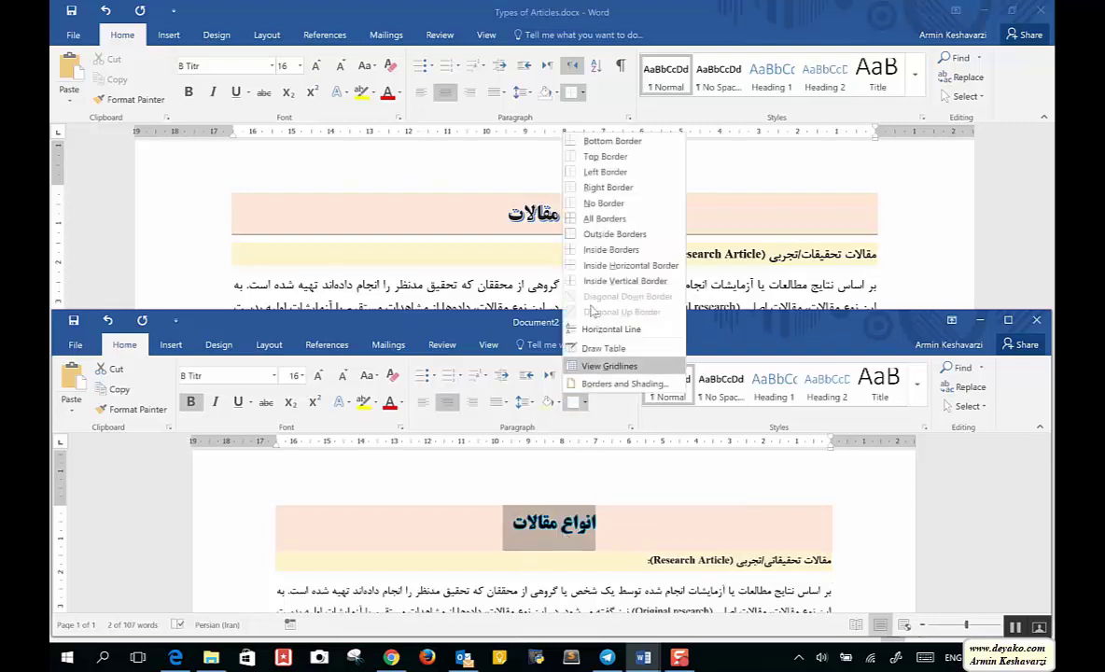
pyautogui.click(613, 142)
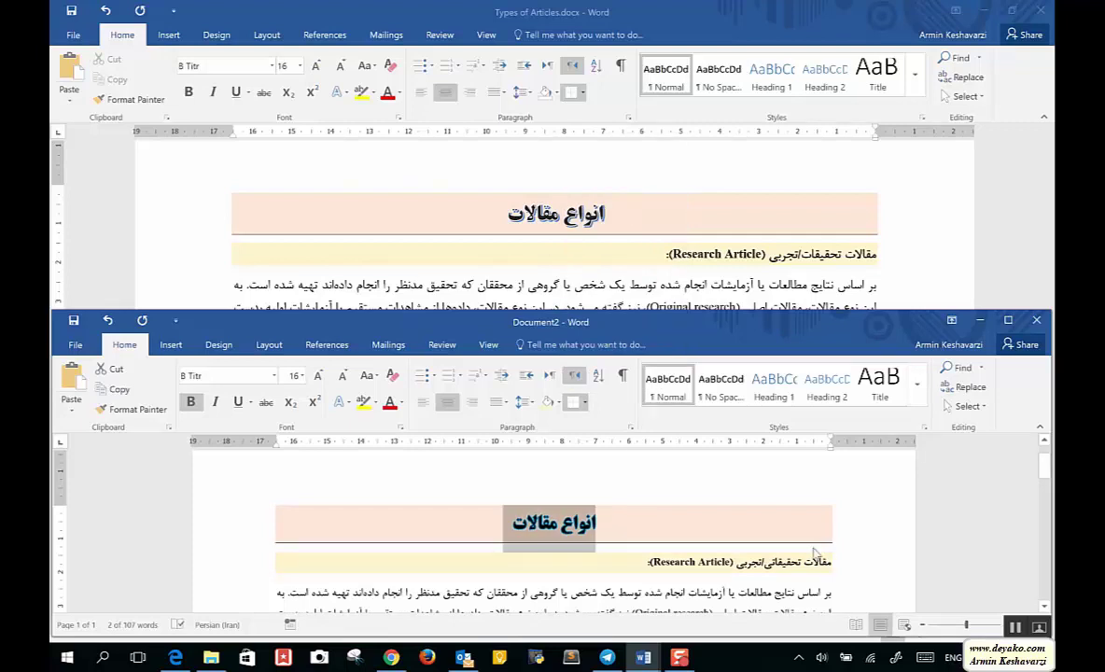
pyautogui.click(737, 546)
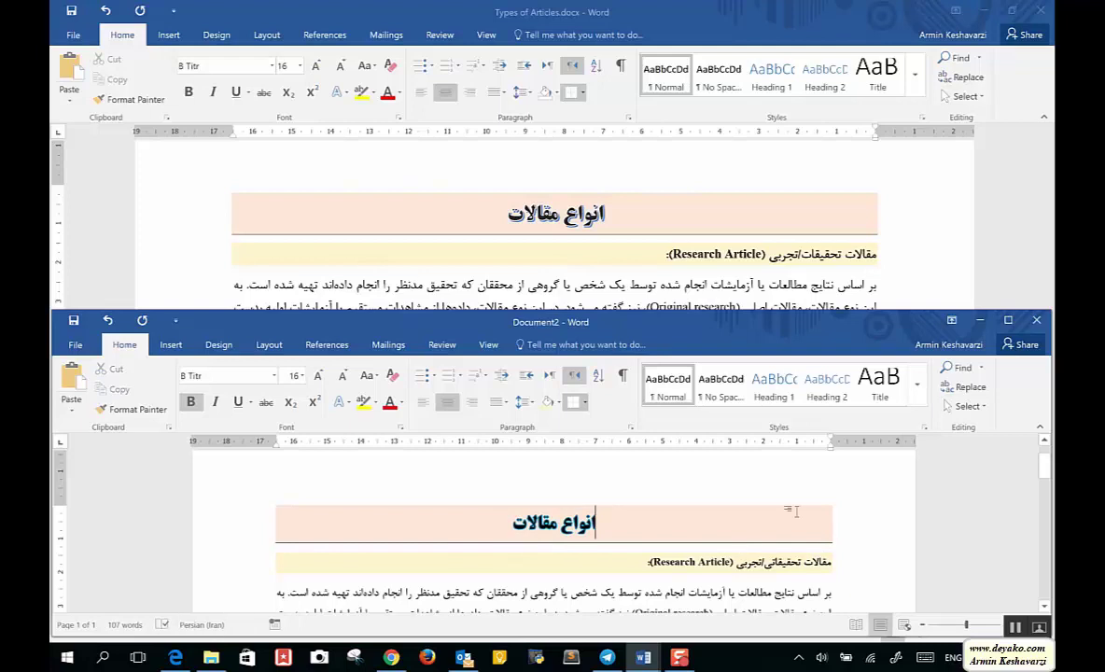
pyautogui.moveTo(536, 534); pyautogui.dragTo(590, 530)
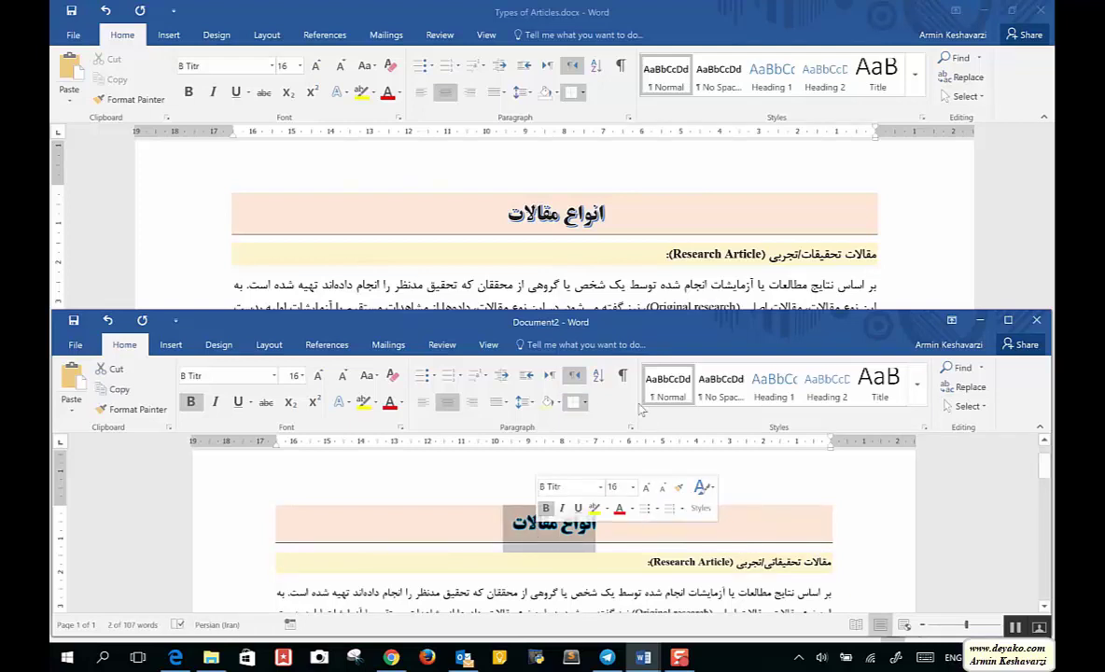
pyautogui.click(586, 404)
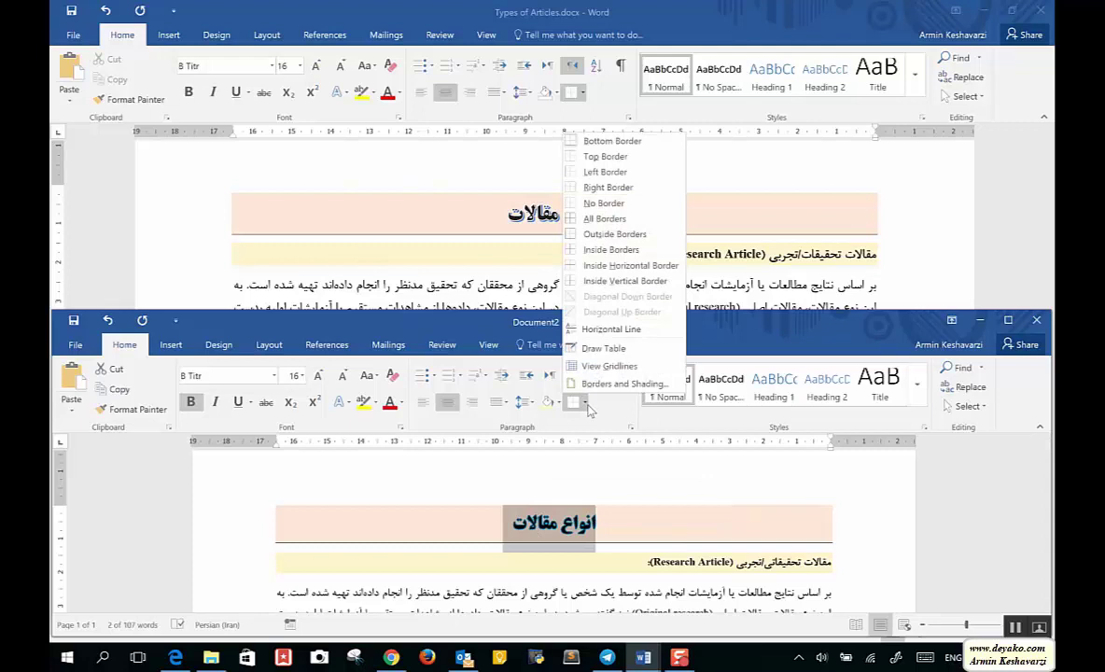
pyautogui.click(614, 221)
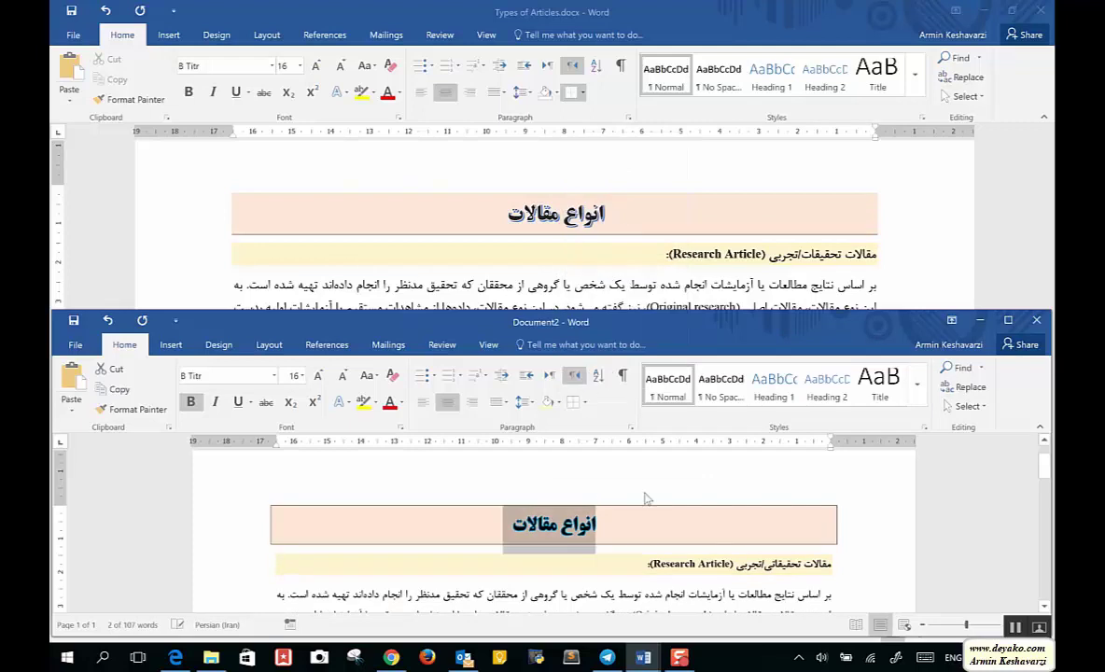
# Step: Try Draw Table and the Design options, then return to Home's Borders list for the heading
pyautogui.click(584, 402)
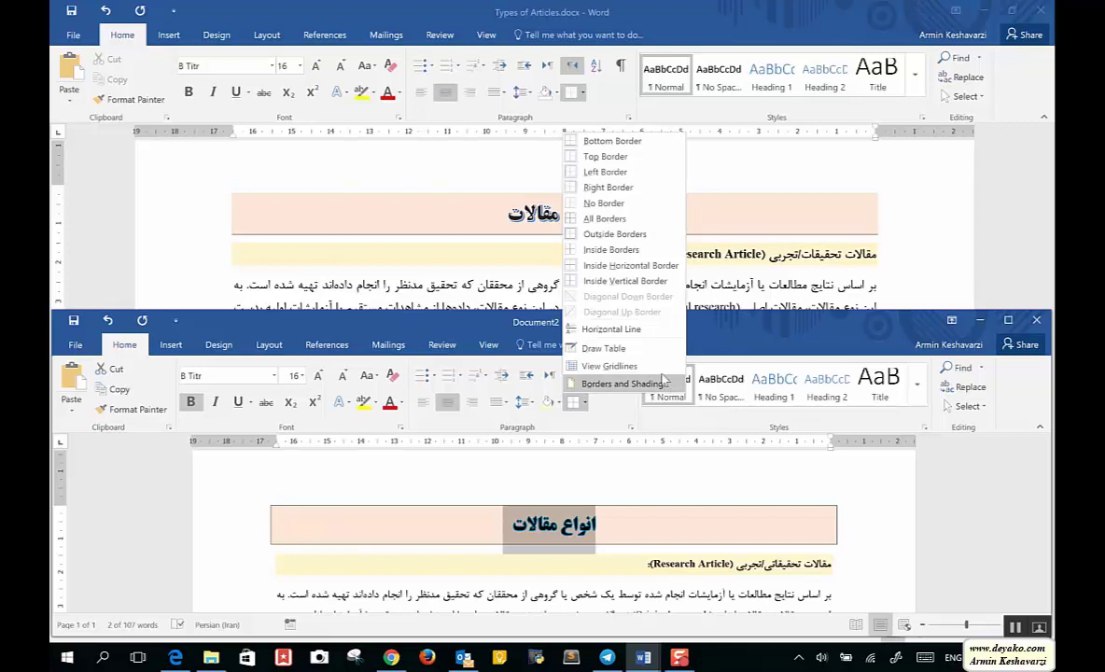
pyautogui.click(603, 347)
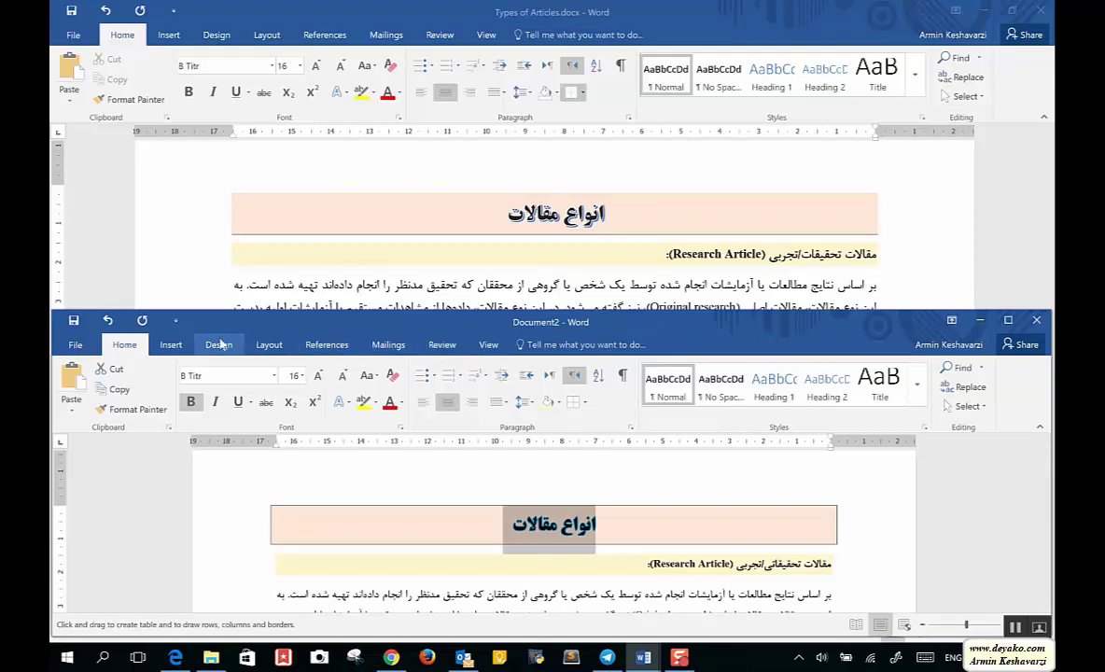
pyautogui.click(220, 345)
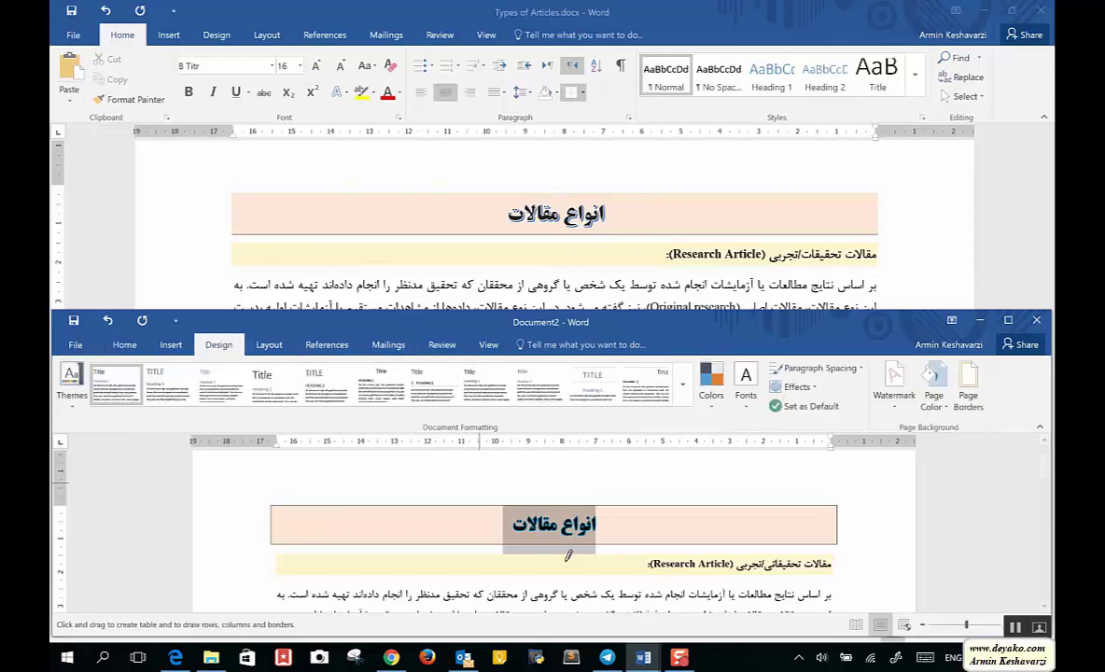
pyautogui.moveTo(579, 535); pyautogui.dragTo(572, 540)
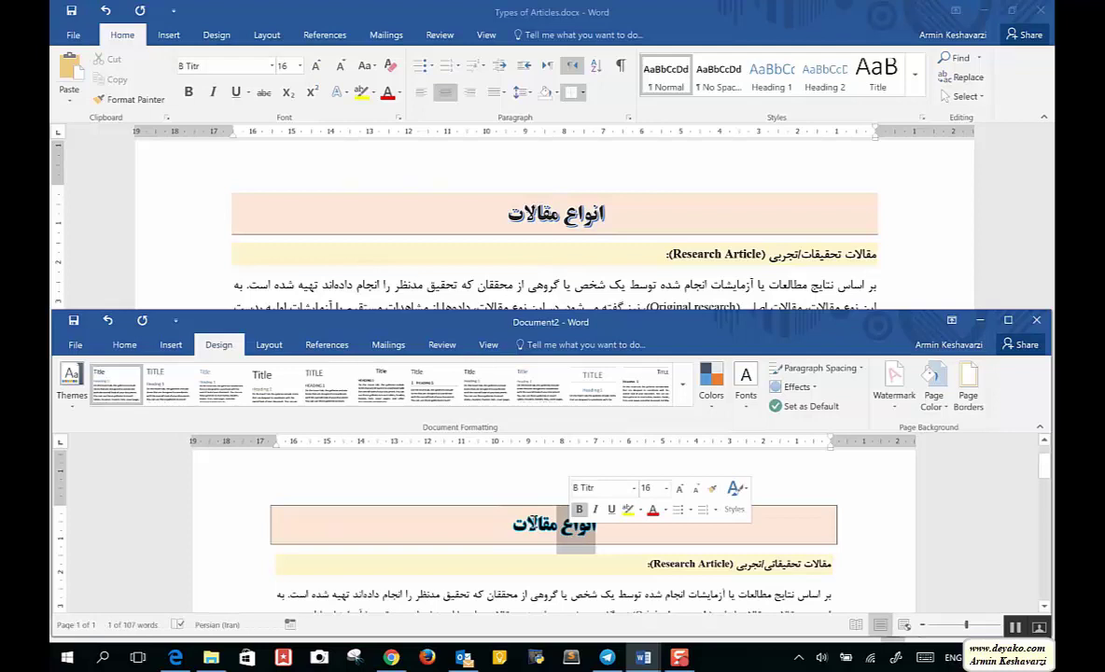
pyautogui.click(518, 523)
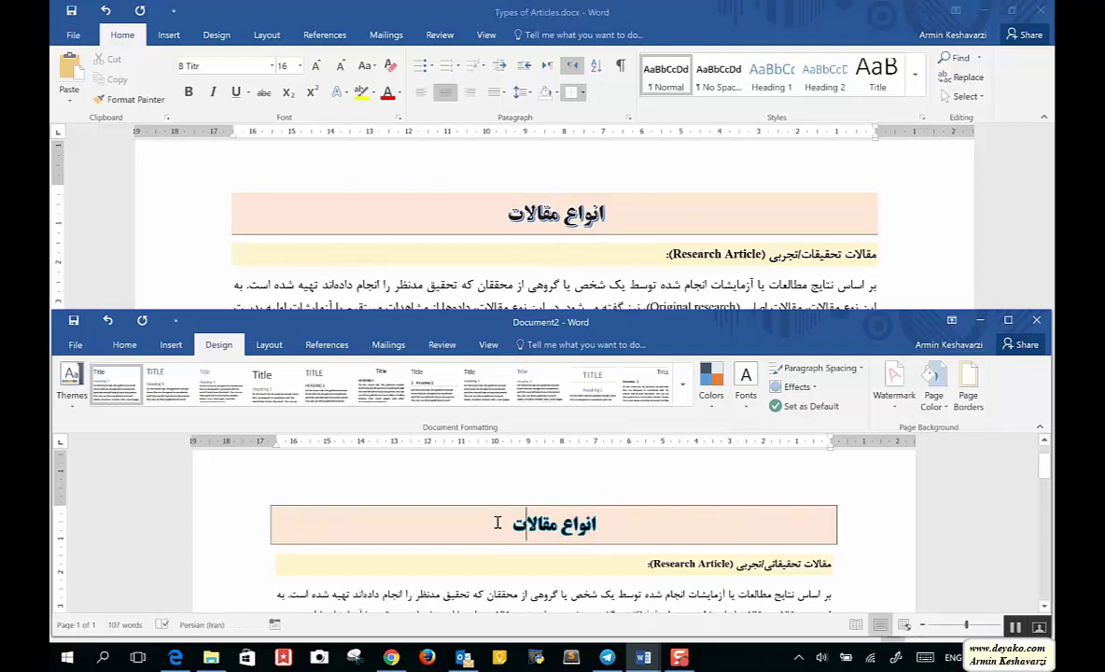
pyautogui.click(125, 345)
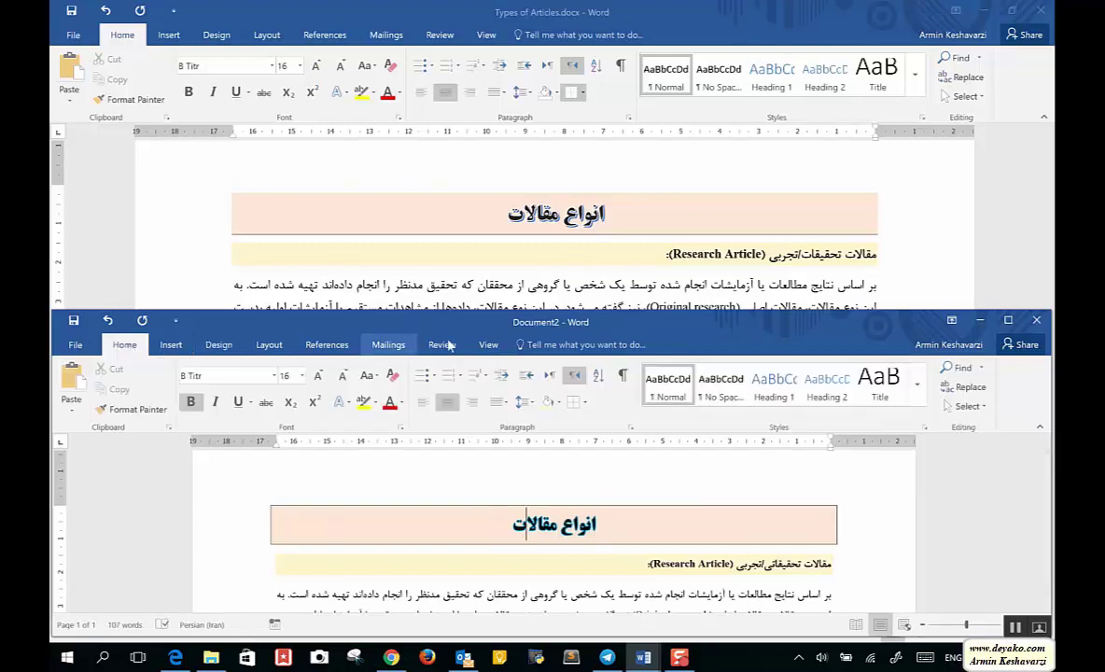
pyautogui.click(586, 404)
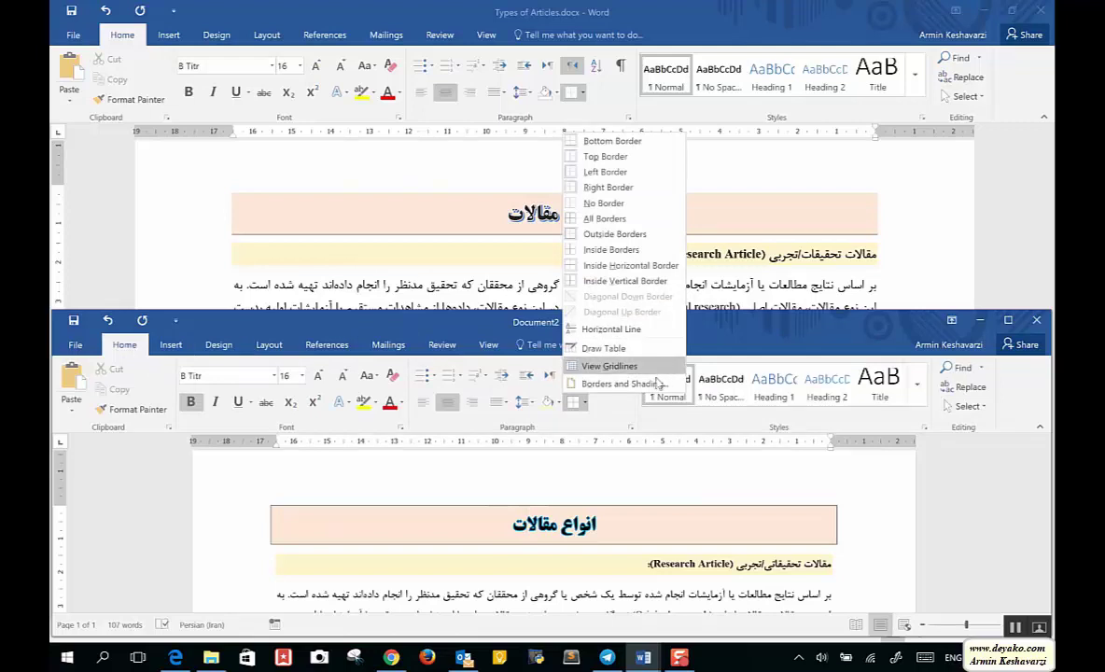
# Step: In Borders and Shading, give the title only a green 1 pt bottom border
pyautogui.click(642, 384)
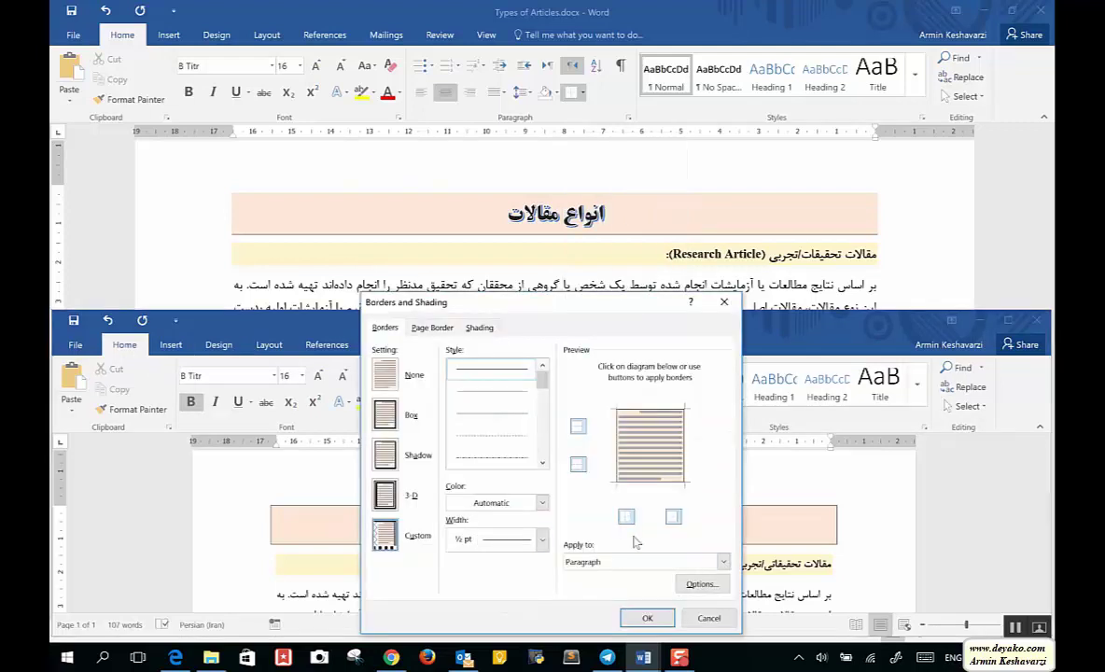
pyautogui.click(525, 503)
pyautogui.click(551, 397)
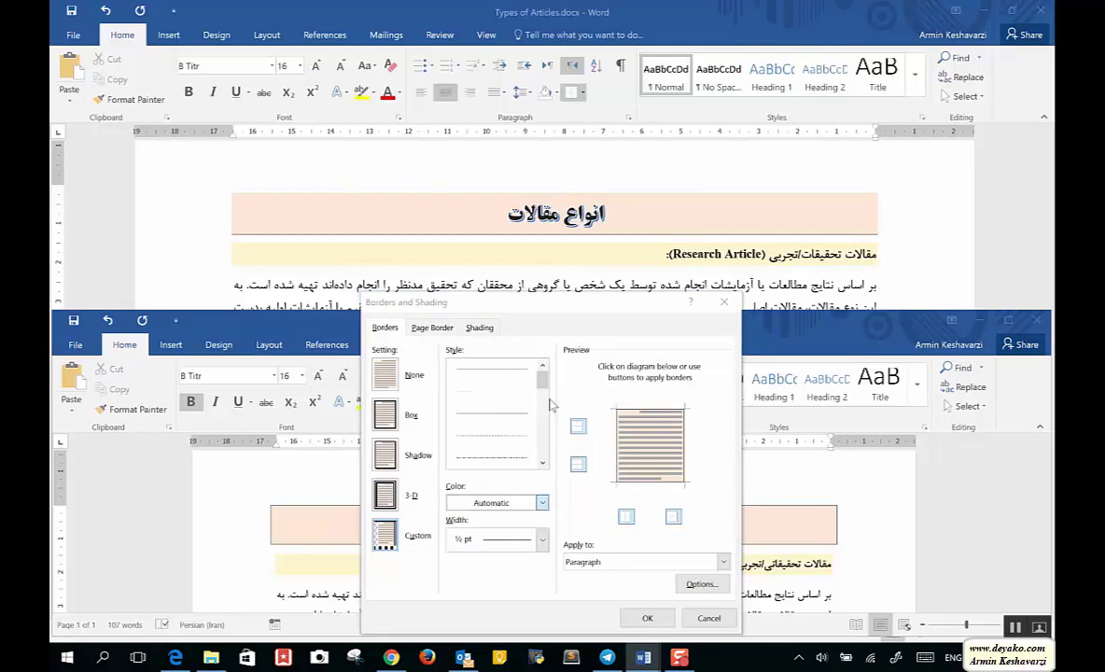
pyautogui.click(519, 549)
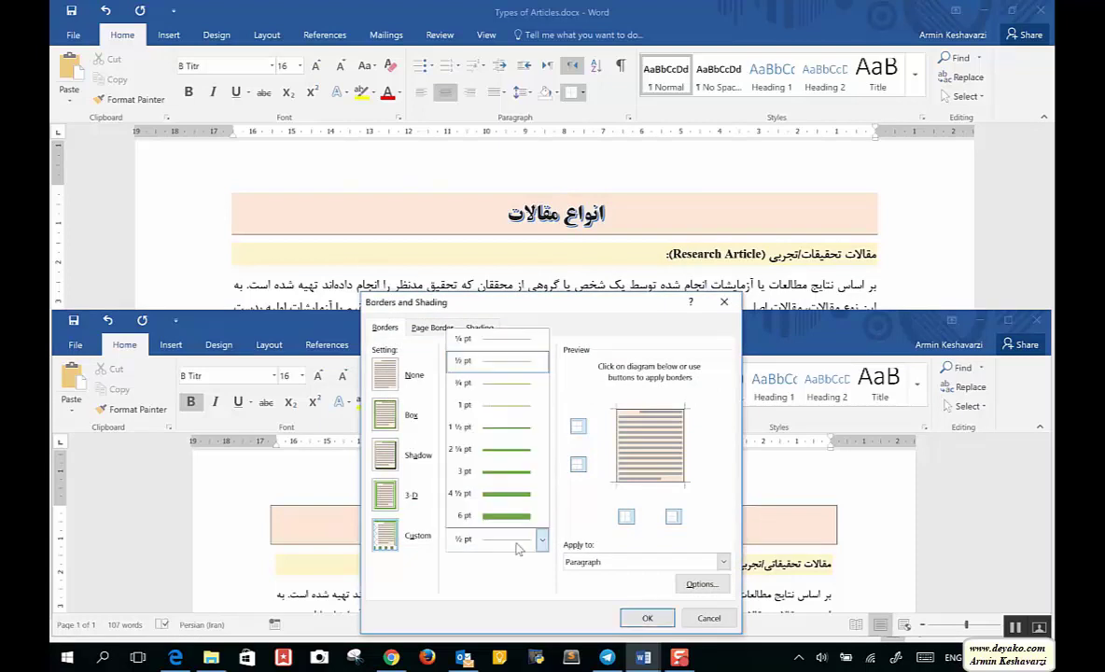
pyautogui.click(520, 409)
pyautogui.click(611, 444)
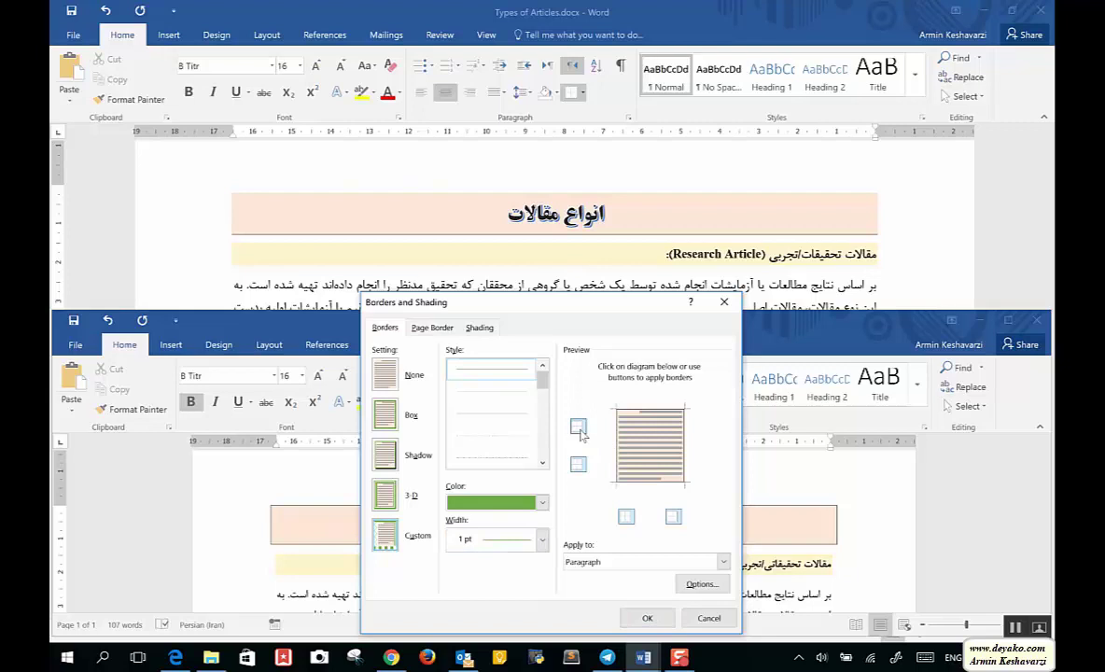
pyautogui.click(579, 464)
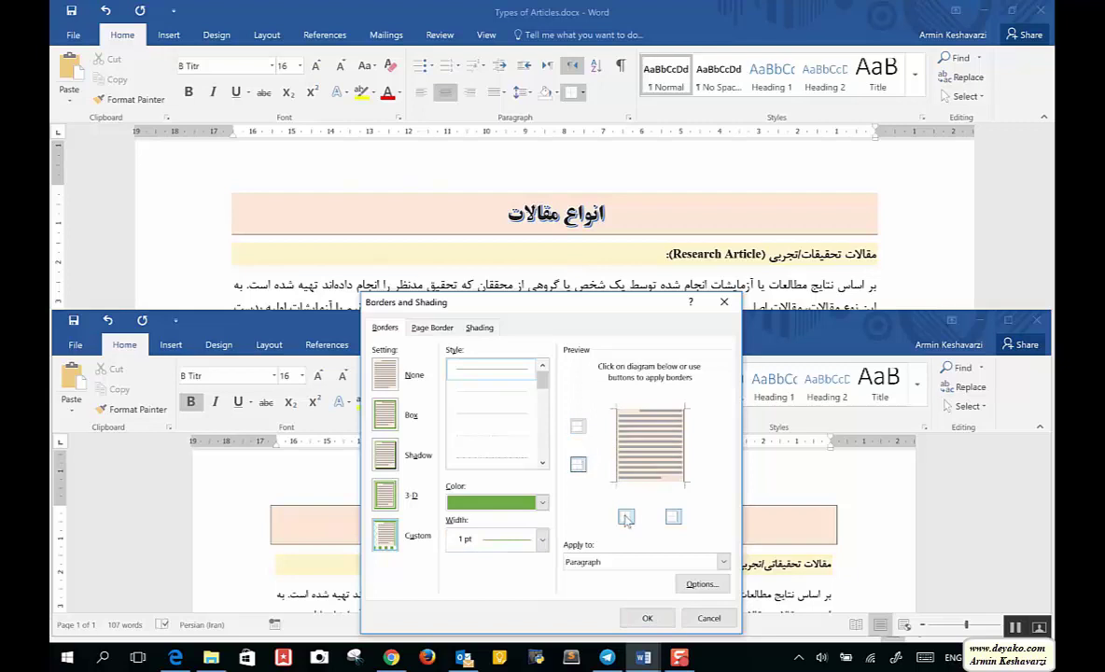
pyautogui.click(673, 517)
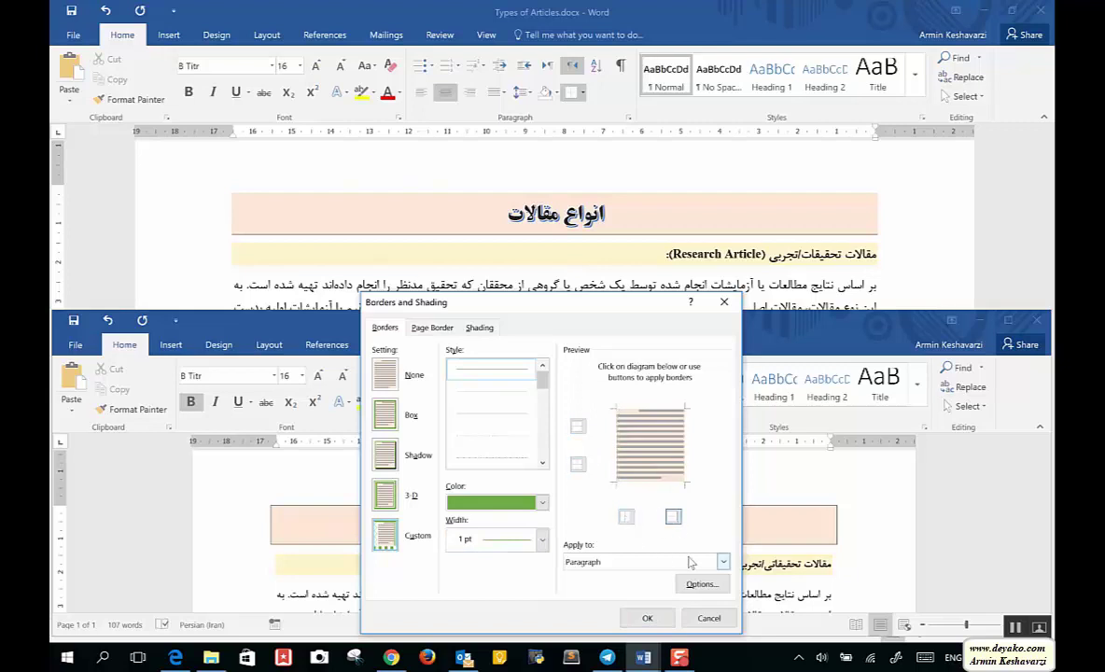
pyautogui.click(579, 464)
pyautogui.click(655, 625)
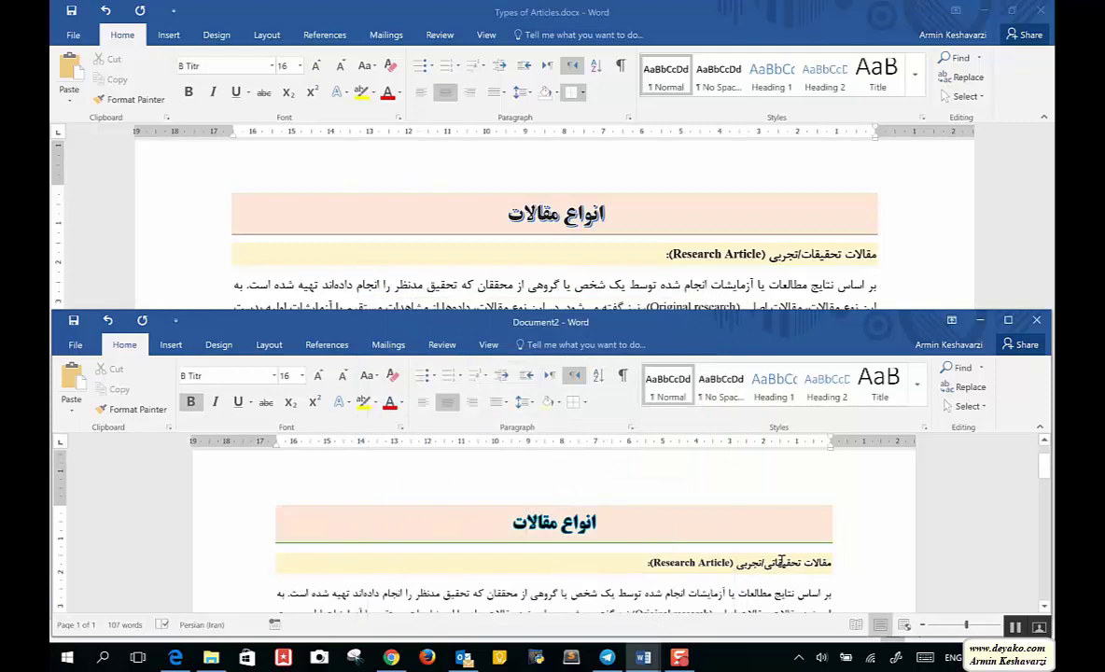
# Step: Try italic on the word دست in the paragraph's last line, then undo it
pyautogui.scroll(-3, 780, 560)
pyautogui.scroll(-1, 781, 561)
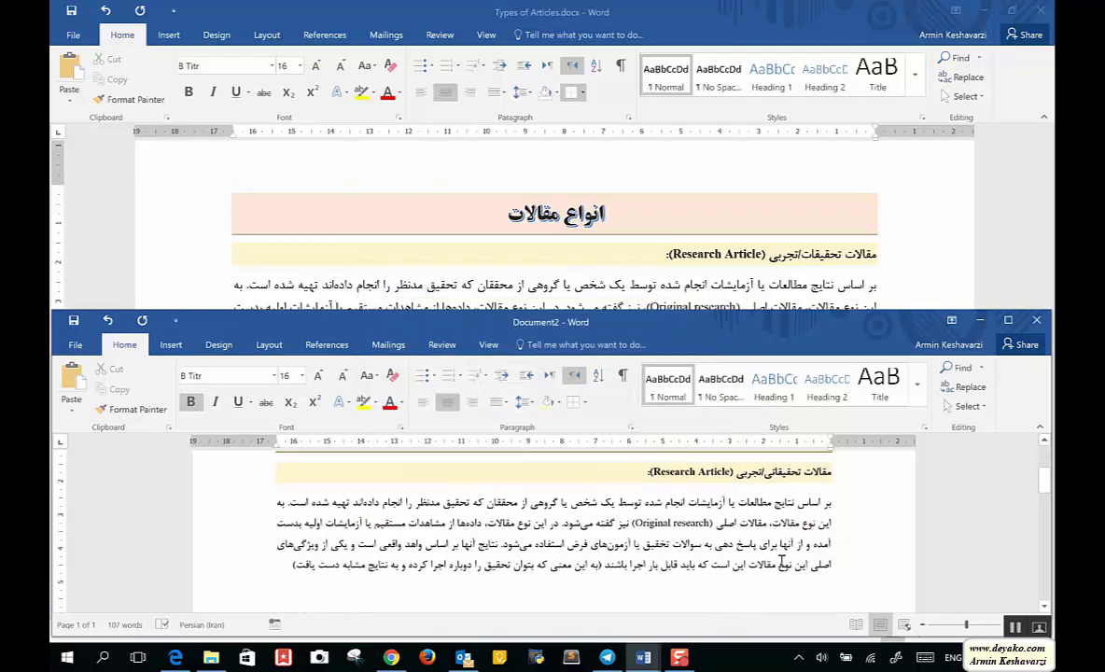
pyautogui.click(280, 554)
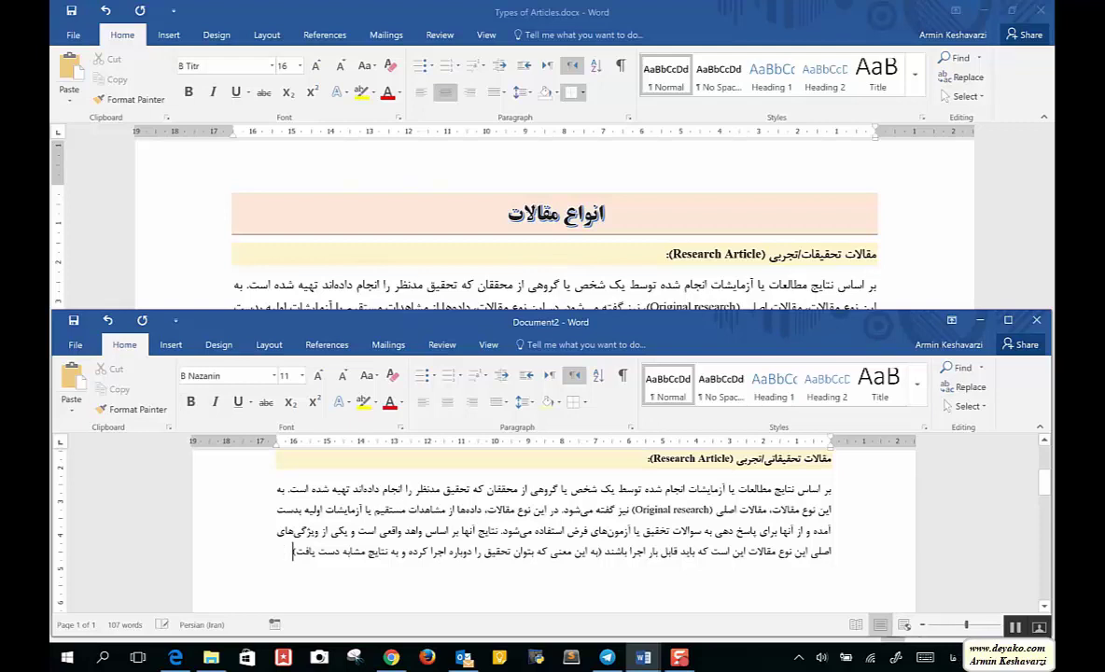
pyautogui.hotkey('alt', 'shift')
pyautogui.write(').')
pyautogui.doubleClick(322, 553)
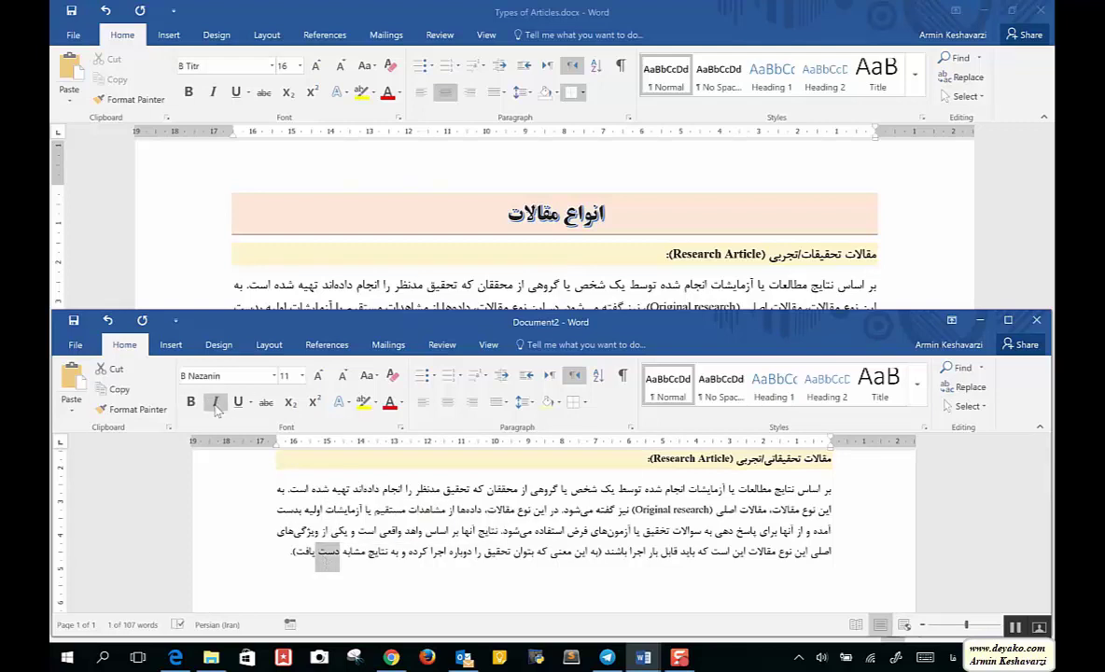
pyautogui.click(215, 402)
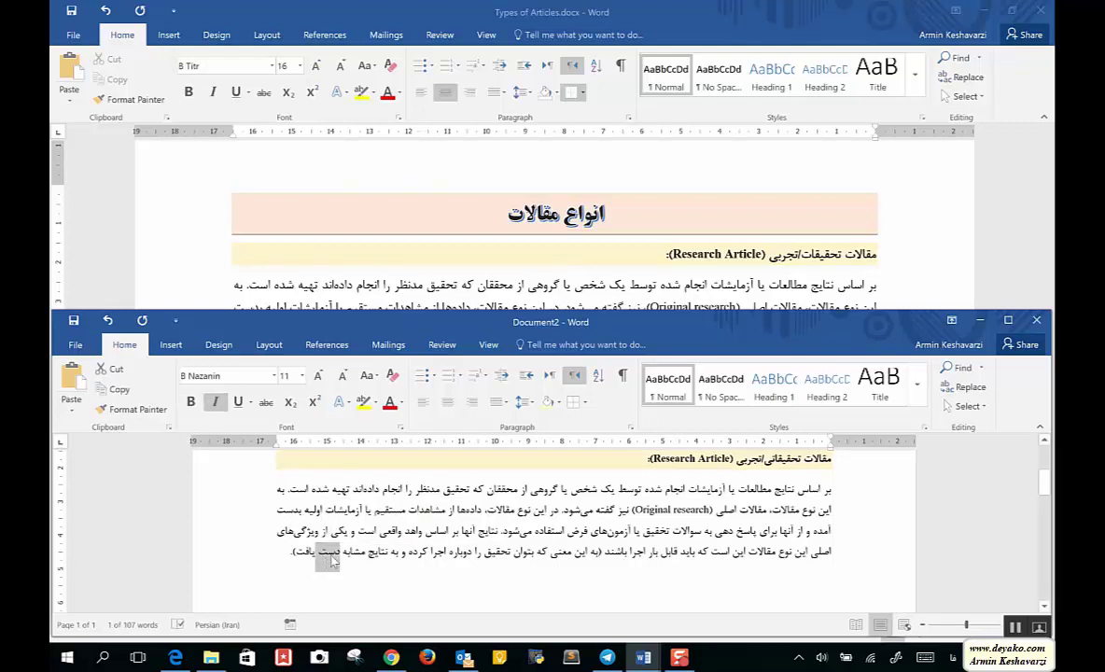
pyautogui.hotkey('ctrl', 'z')
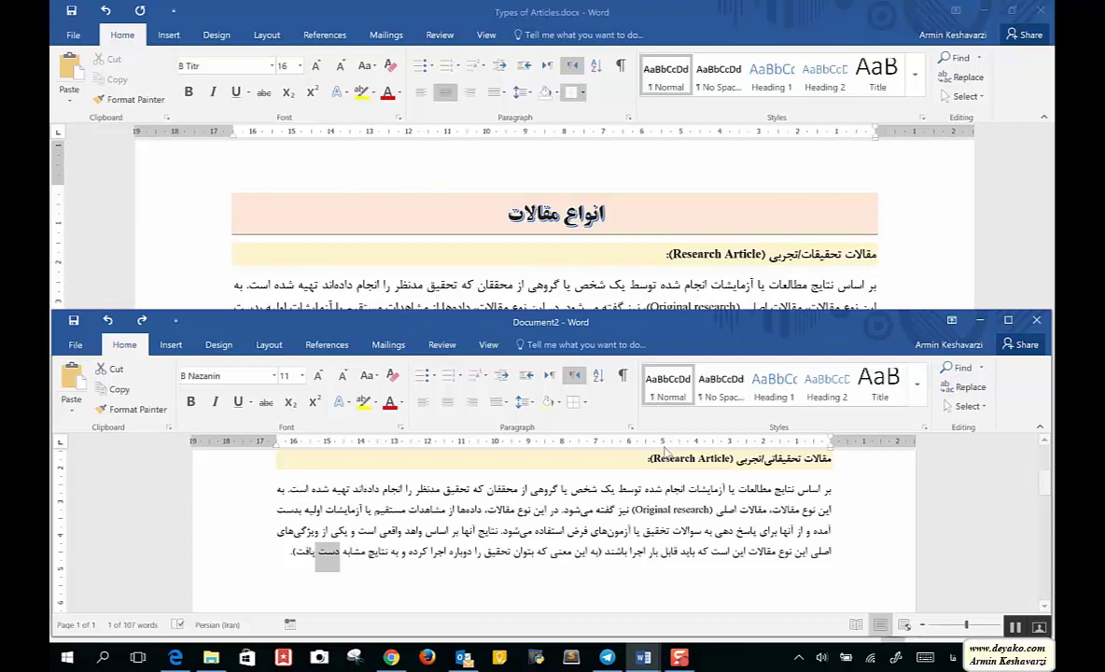
# Step: Italicise the English '(Research Article' label in the subheading
pyautogui.moveTo(656, 459)
pyautogui.mouseDown()
pyautogui.moveTo(733, 458)
pyautogui.moveTo(650, 459)
pyautogui.mouseUp()
pyautogui.click(733, 459)
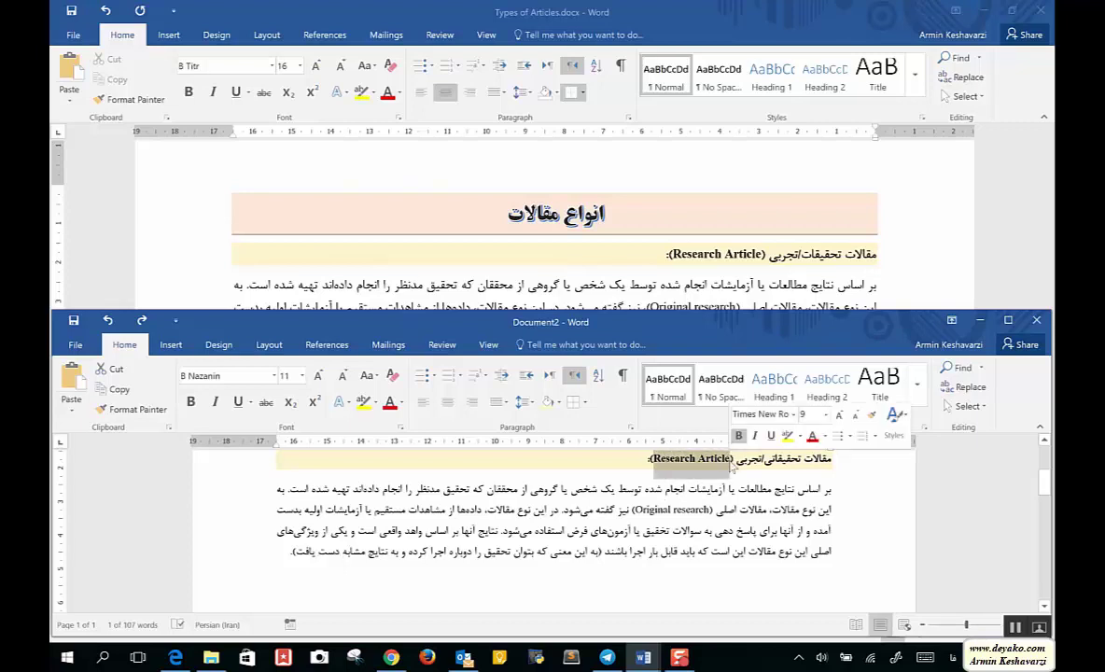
pyautogui.click(215, 403)
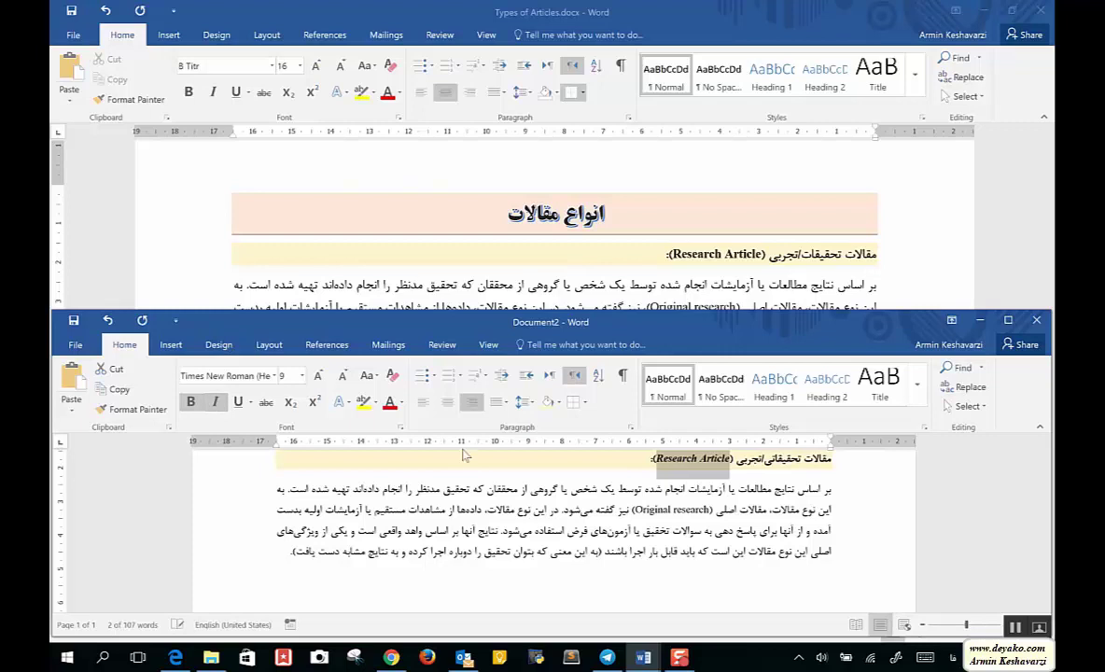
pyautogui.click(659, 460)
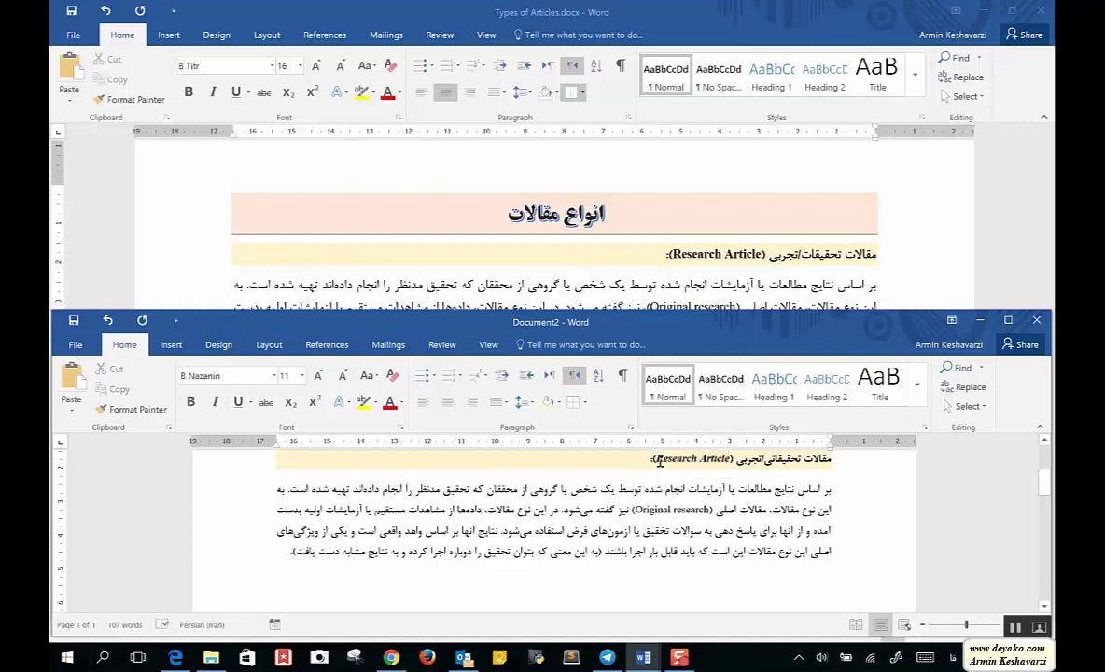
pyautogui.moveTo(659, 460)
pyautogui.mouseDown()
pyautogui.moveTo(733, 458)
pyautogui.moveTo(656, 459)
pyautogui.mouseUp()
pyautogui.click(733, 459)
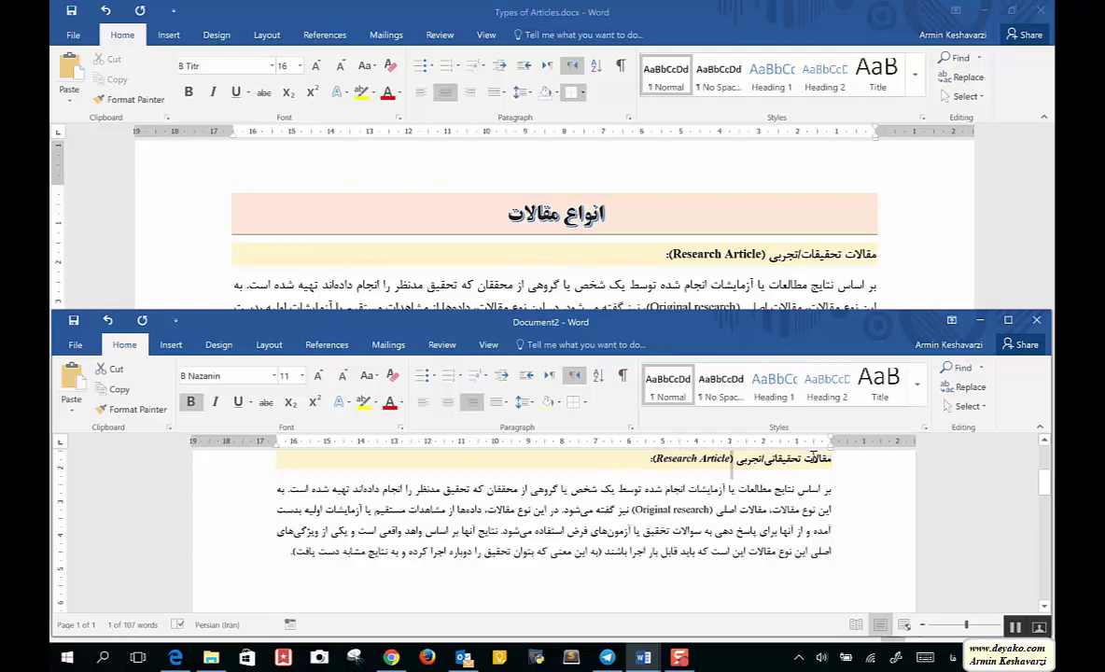
# Step: Give the whole Research Article subheading line a plain single underline
pyautogui.moveTo(814, 459); pyautogui.dragTo(652, 462)
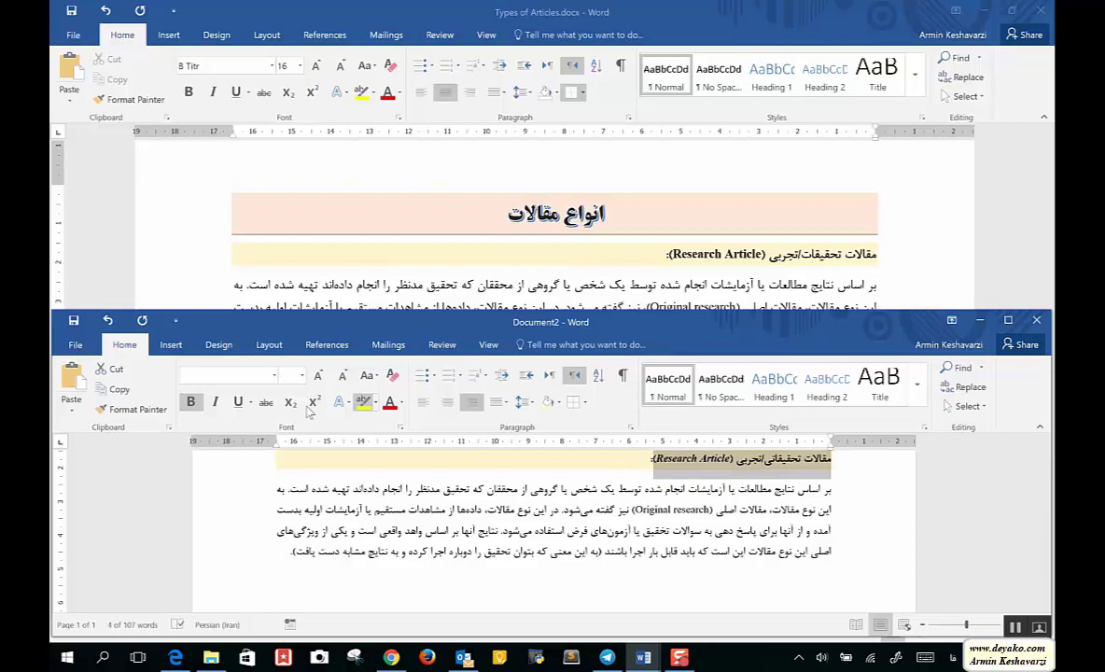
pyautogui.click(238, 402)
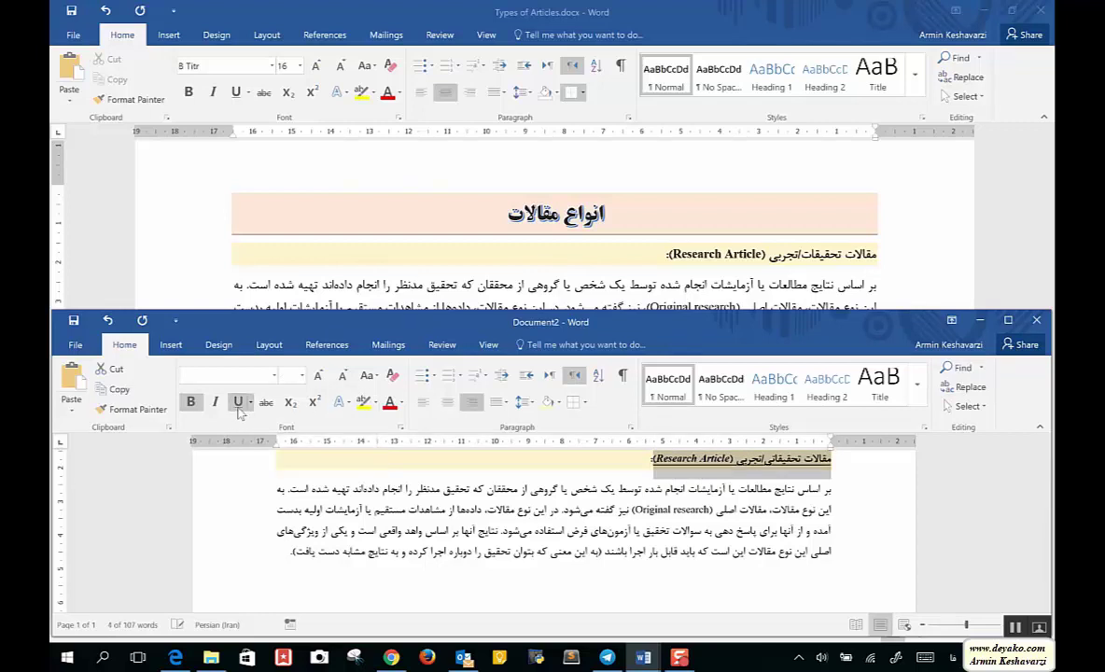
pyautogui.click(250, 405)
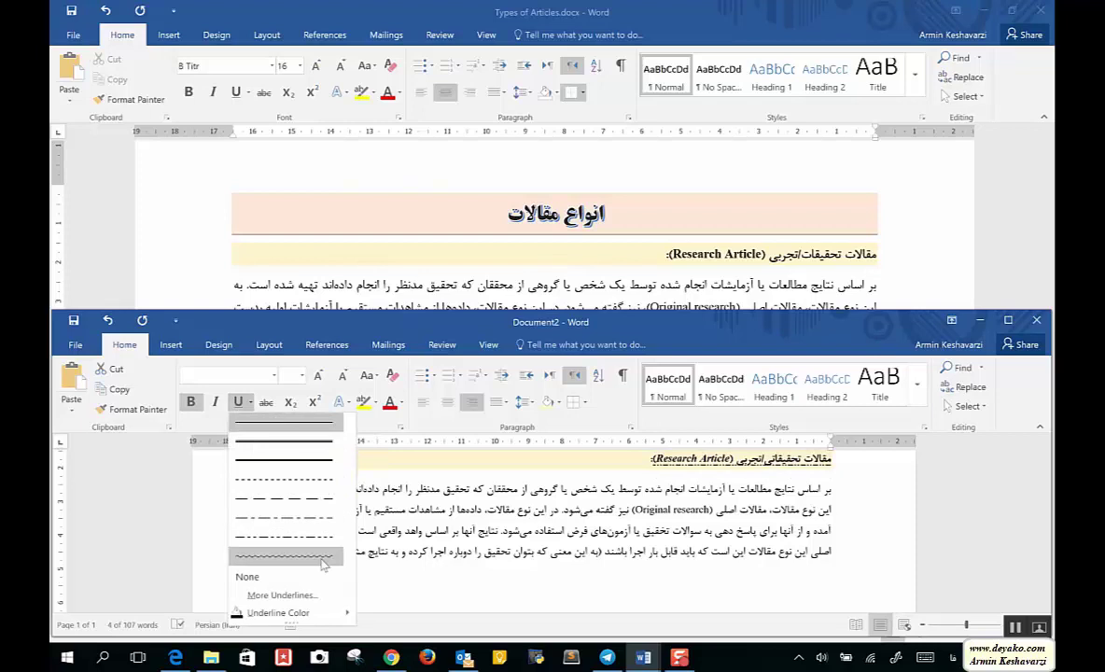
pyautogui.click(565, 526)
pyautogui.click(634, 490)
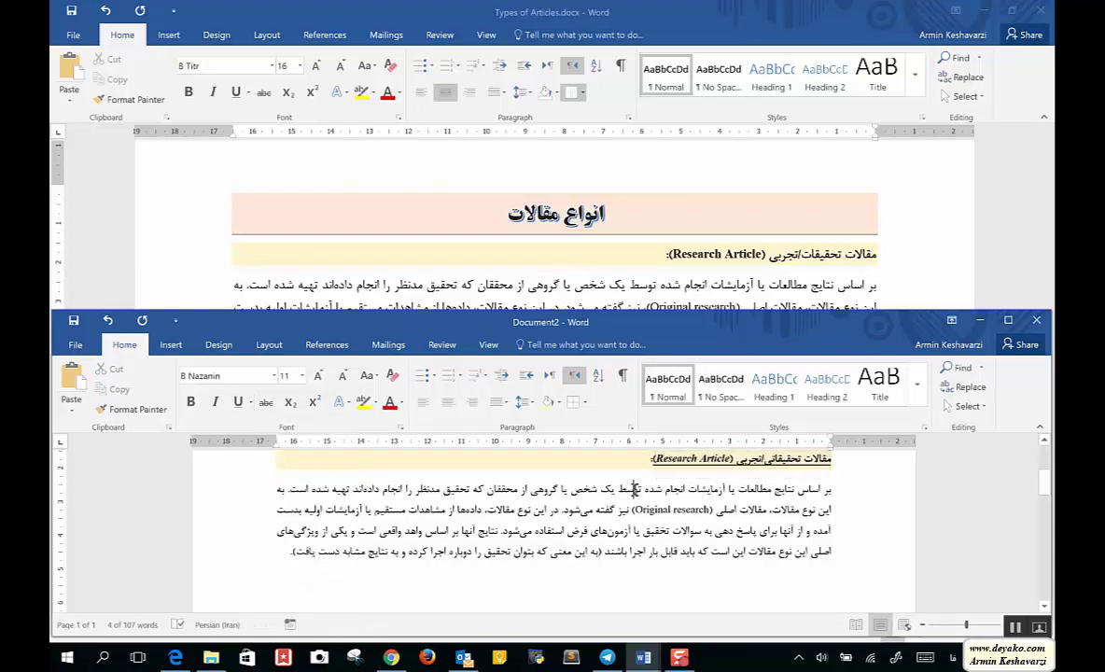
# Step: Strike through the word اساس in the paragraph's first line
pyautogui.scroll(1, 710, 487)
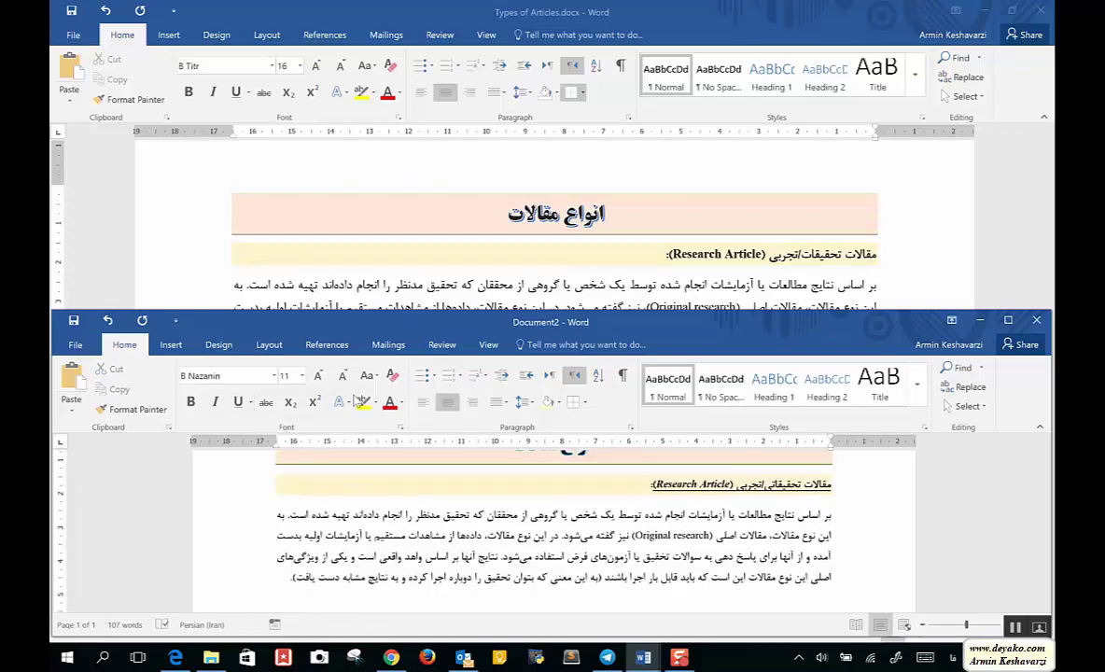
pyautogui.click(827, 515)
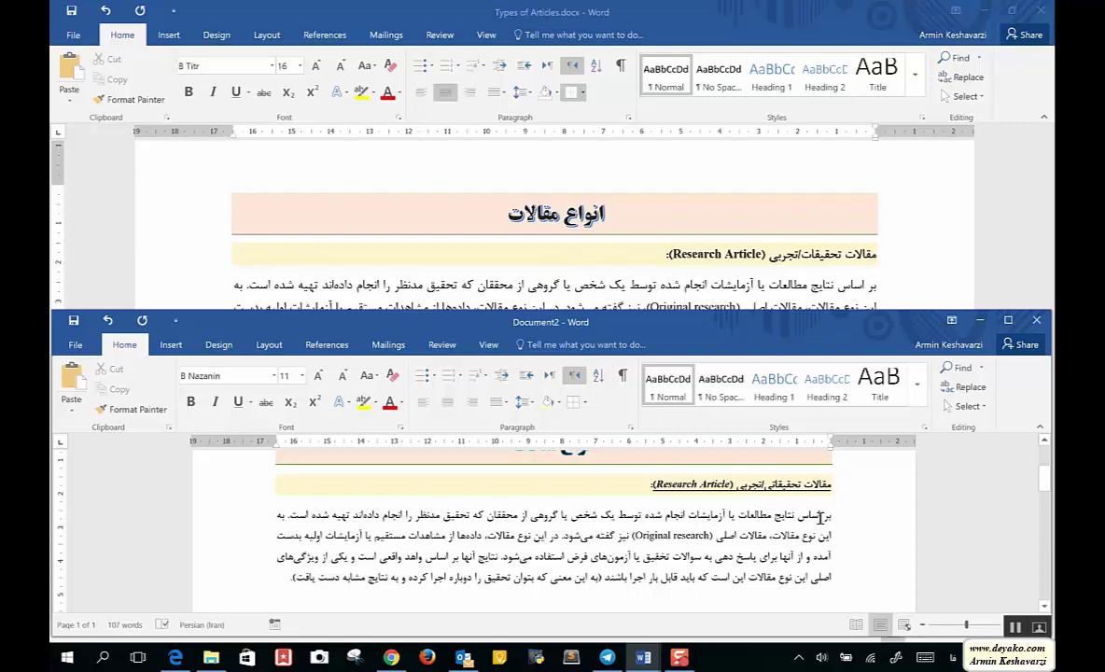
pyautogui.doubleClick(812, 515)
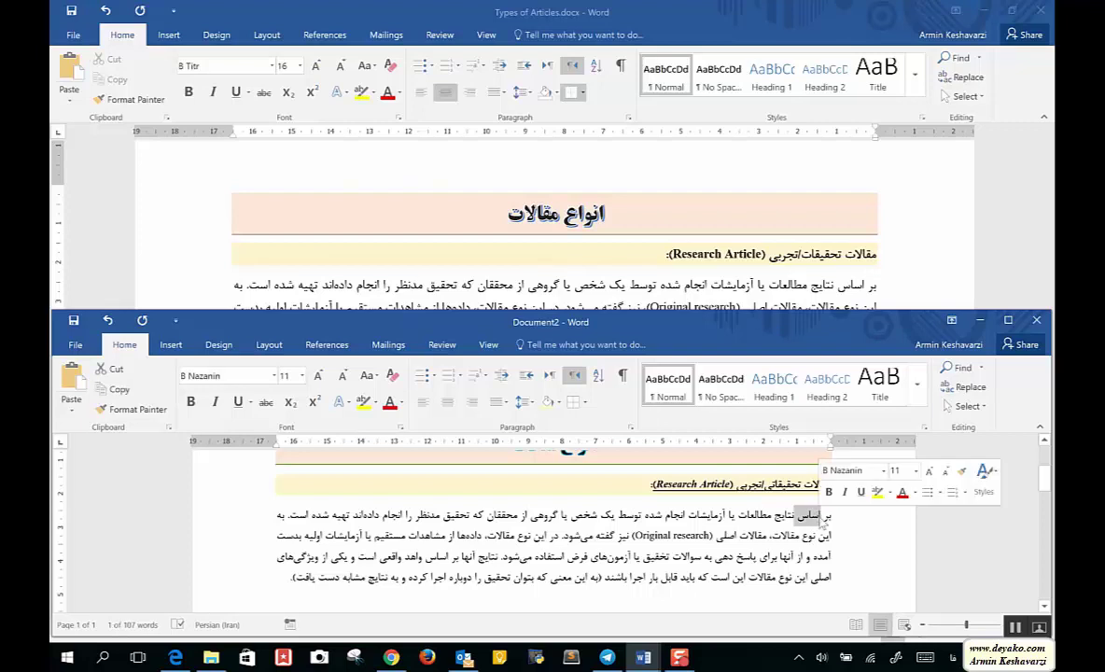
pyautogui.click(265, 402)
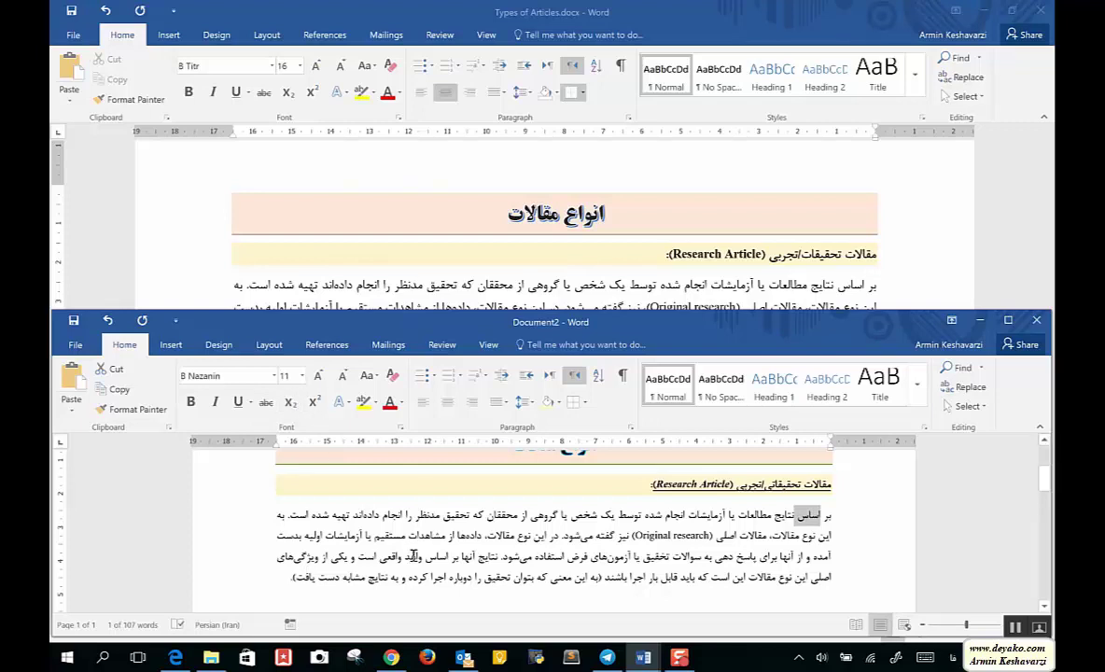
# Step: End the last line with ')' and 'm2', keeping ۱۸. on the same line
pyautogui.click(295, 576)
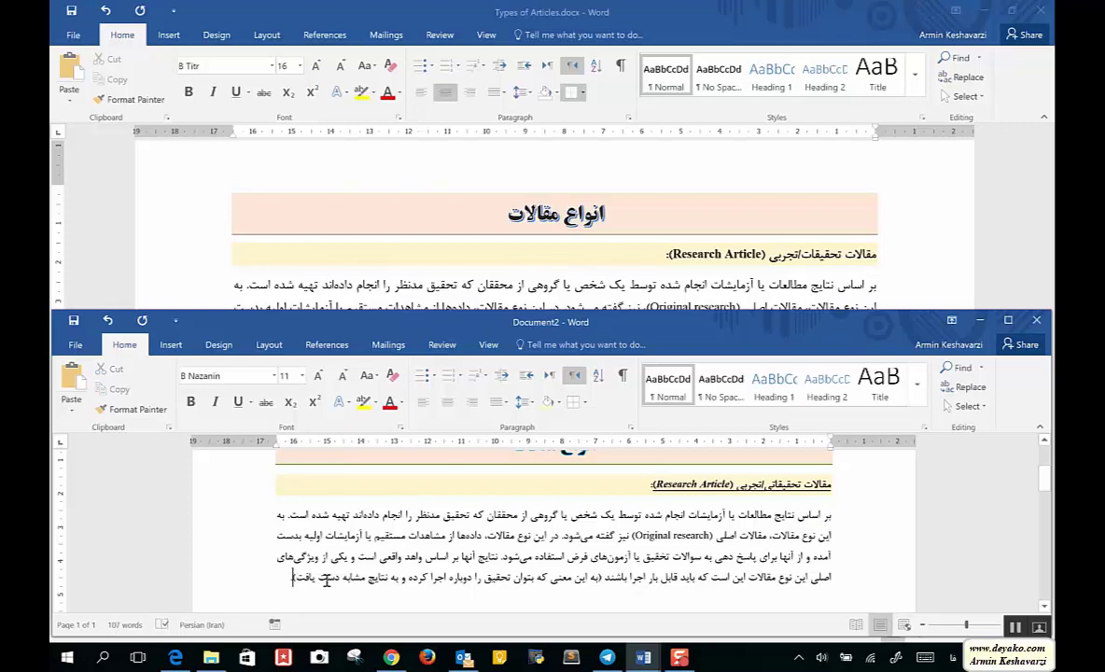
pyautogui.write(').')
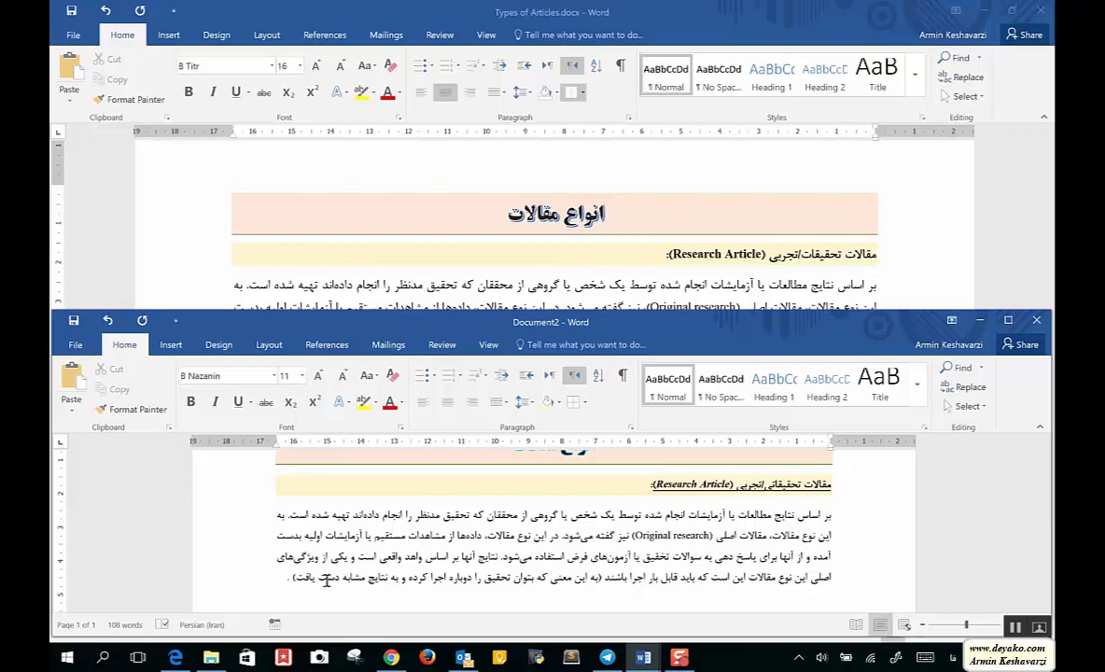
pyautogui.hotkey('alt', 'shift')
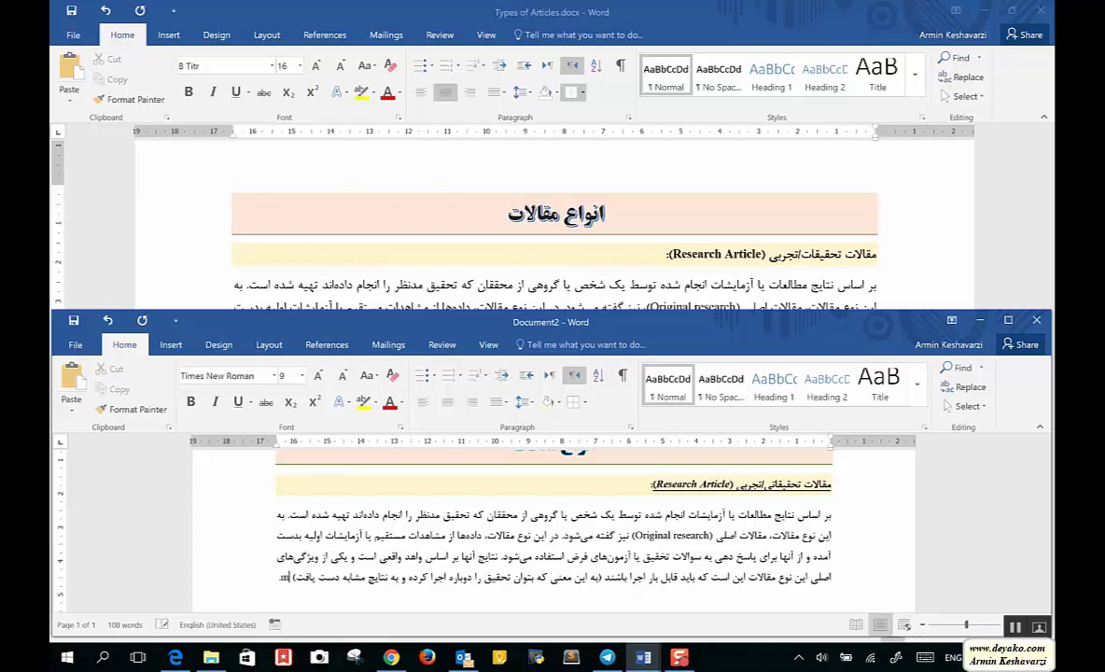
pyautogui.write('m2')
pyautogui.hotkey('alt', 'shift')
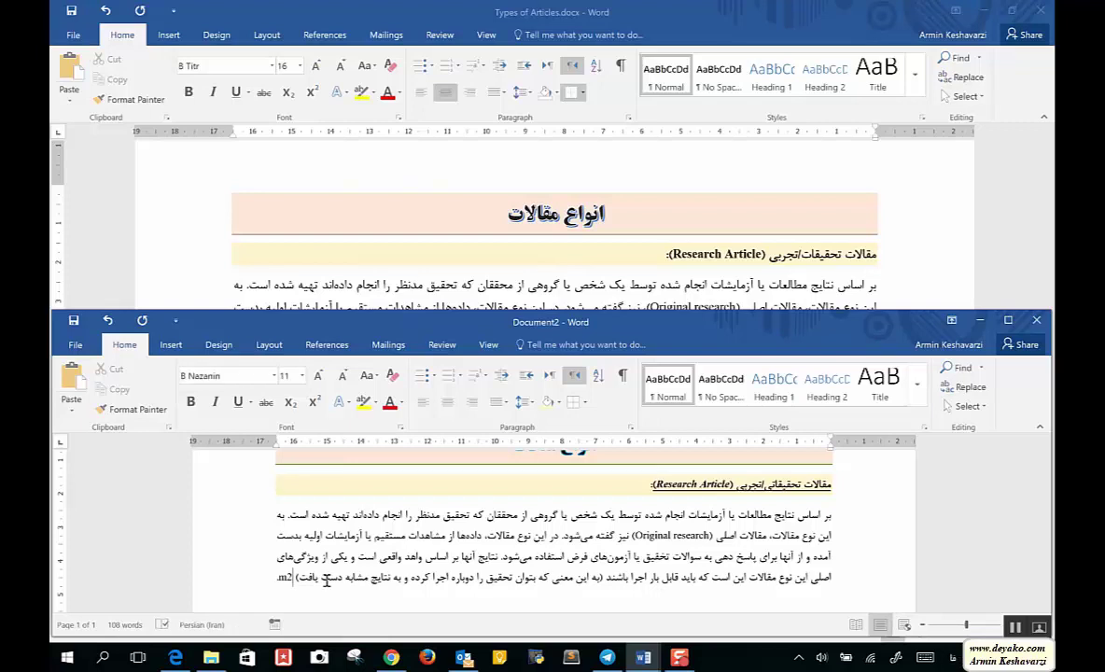
pyautogui.press('Return')
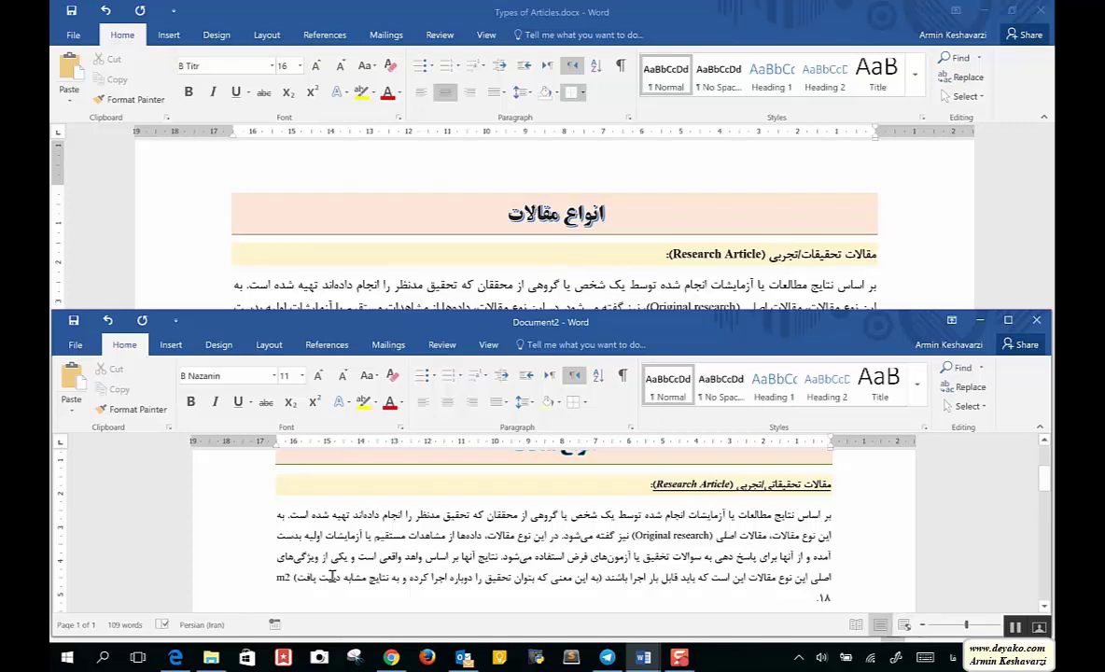
pyautogui.press('BackSpace')
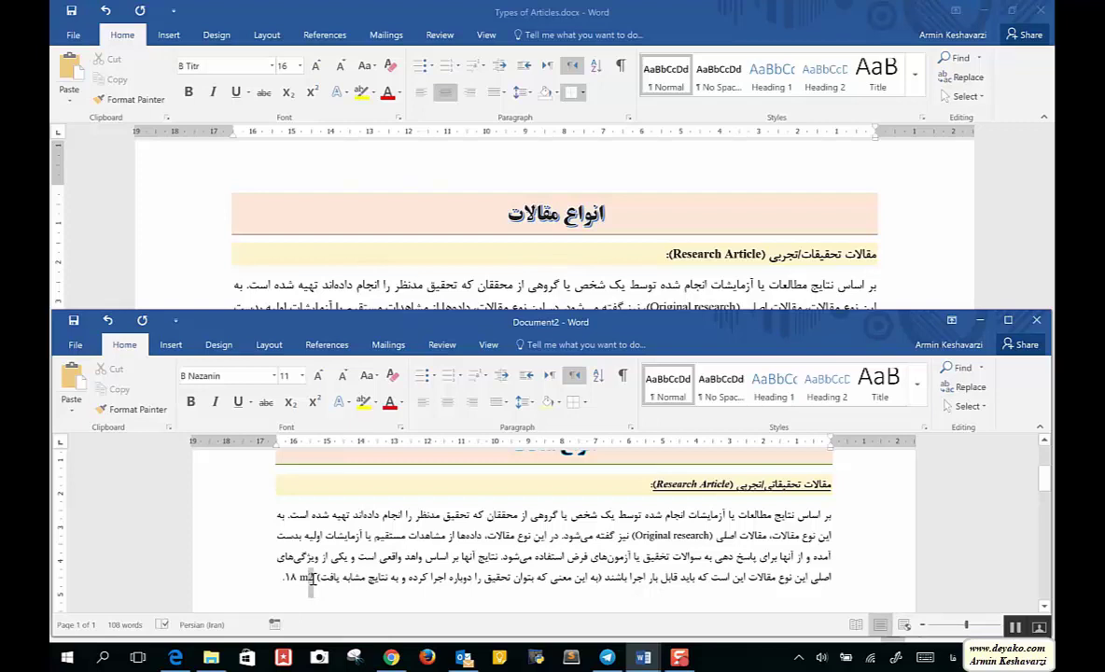
# Step: Superscript the 2 in m2 on the last line so it reads m²
pyautogui.doubleClick(308, 578)
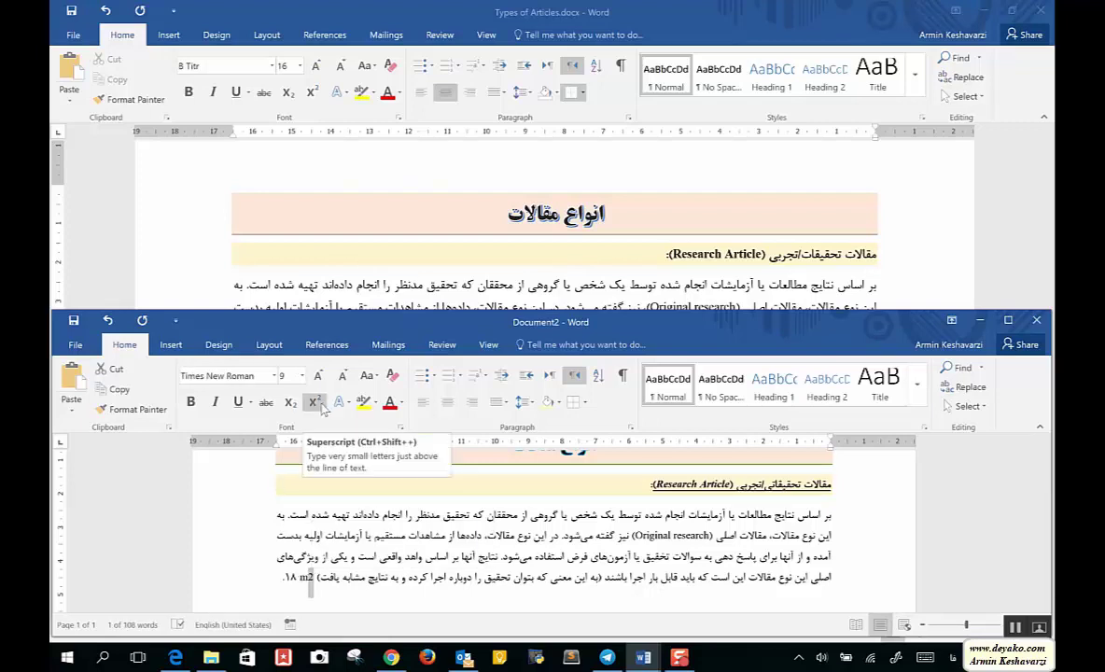
pyautogui.click(316, 403)
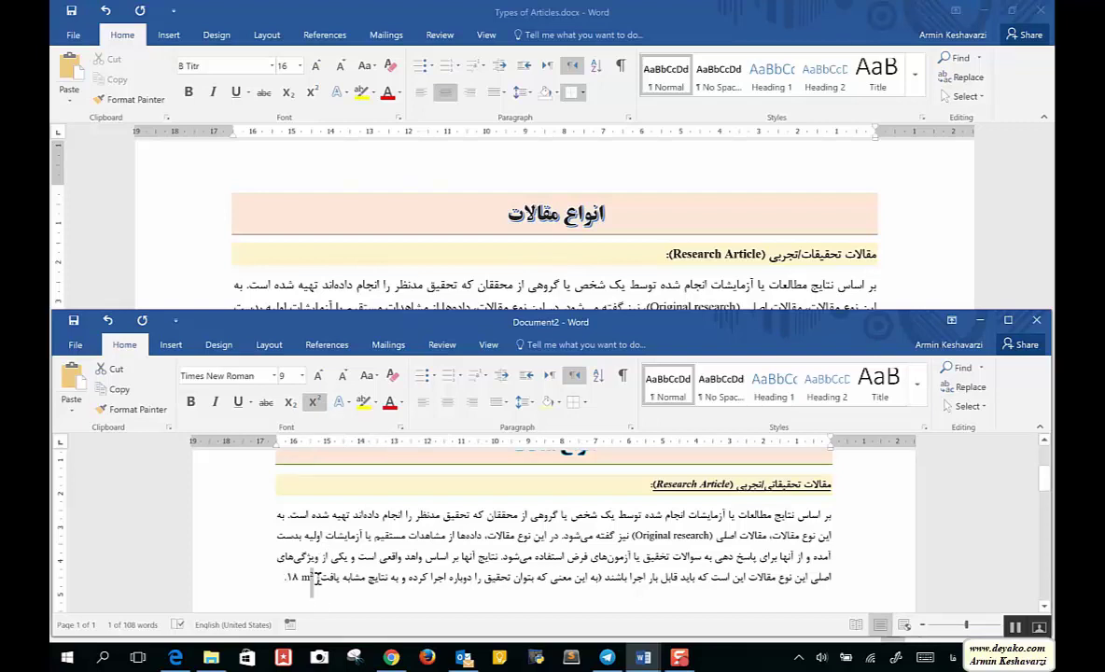
pyautogui.click(317, 579)
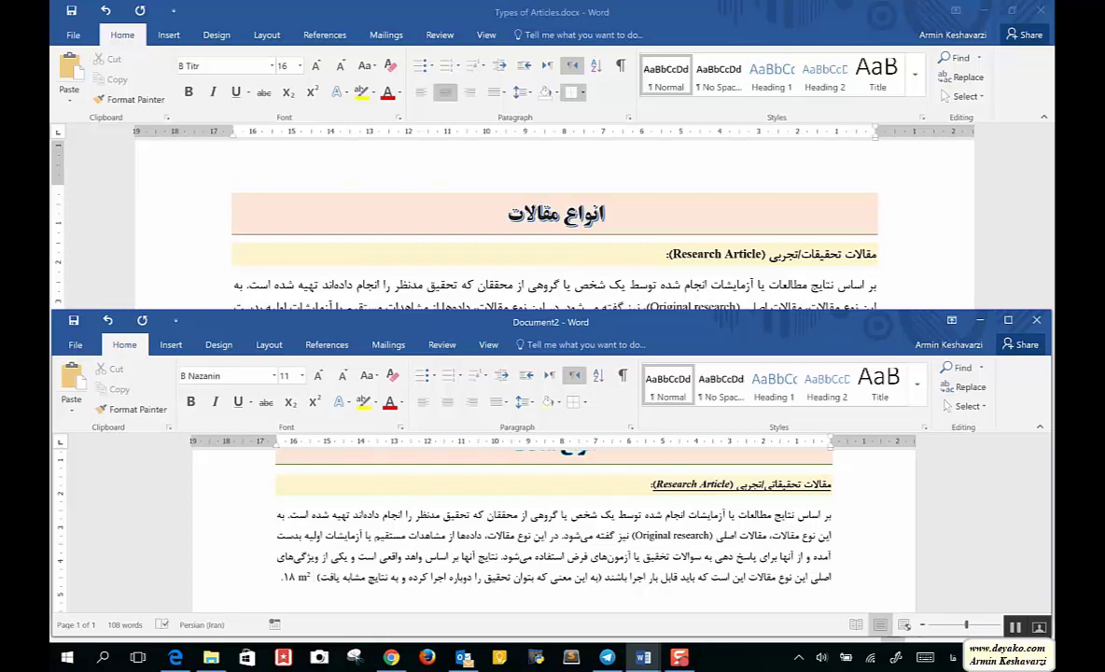
# Step: Type the formula x2+y2 = 2 in English after m²
pyautogui.hotkey('alt', 'shift')
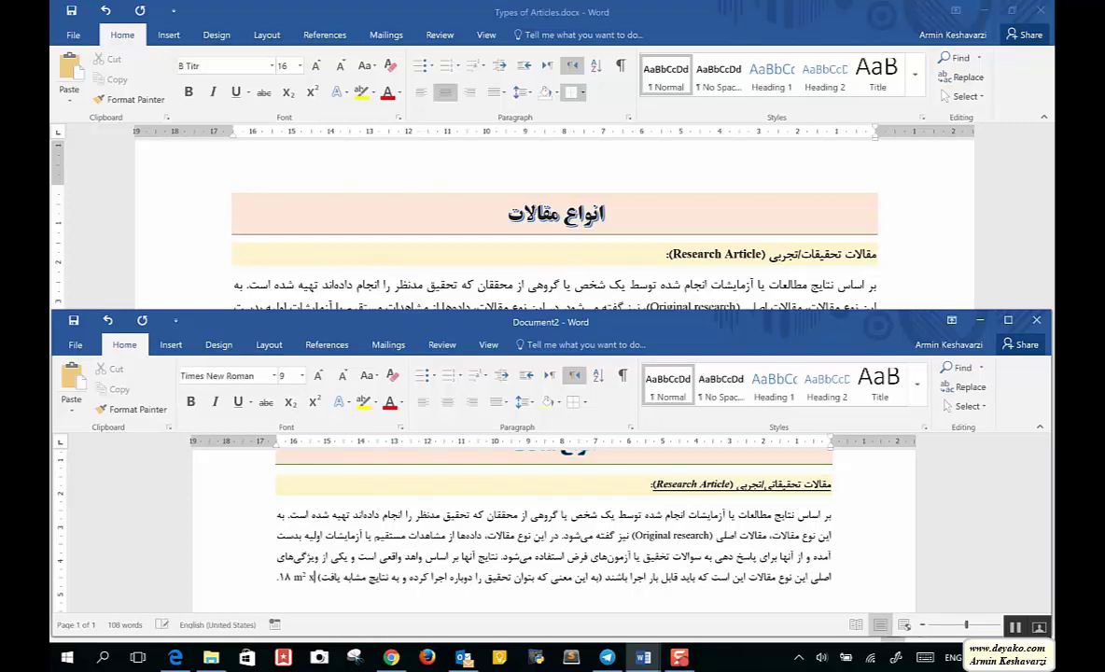
pyautogui.write('x2+y')
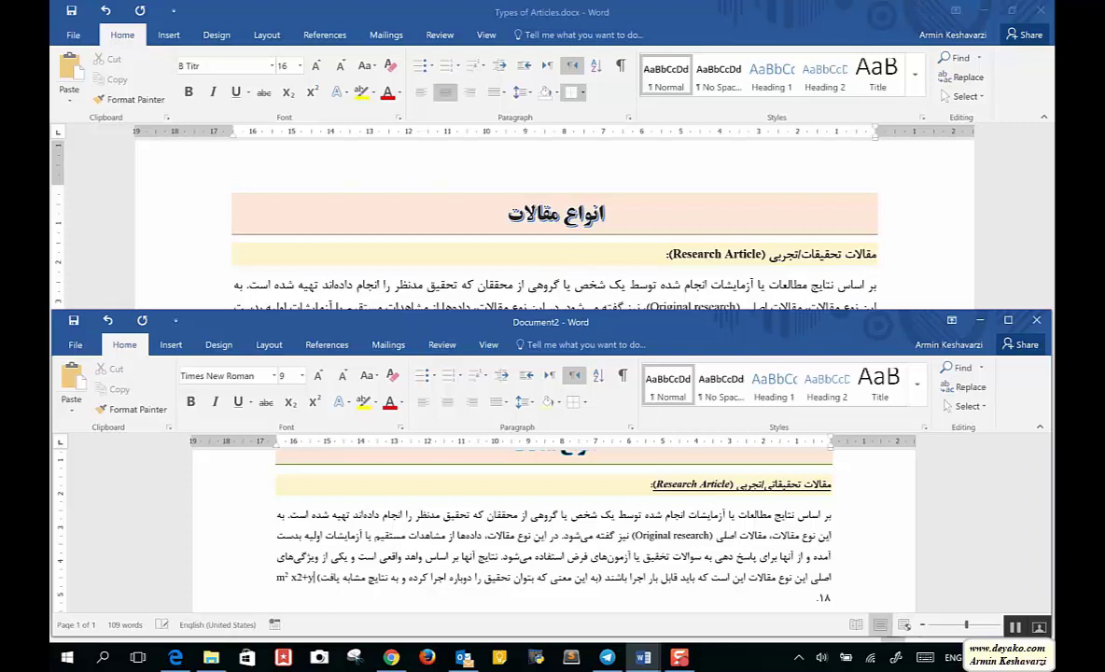
pyautogui.write('2 =')
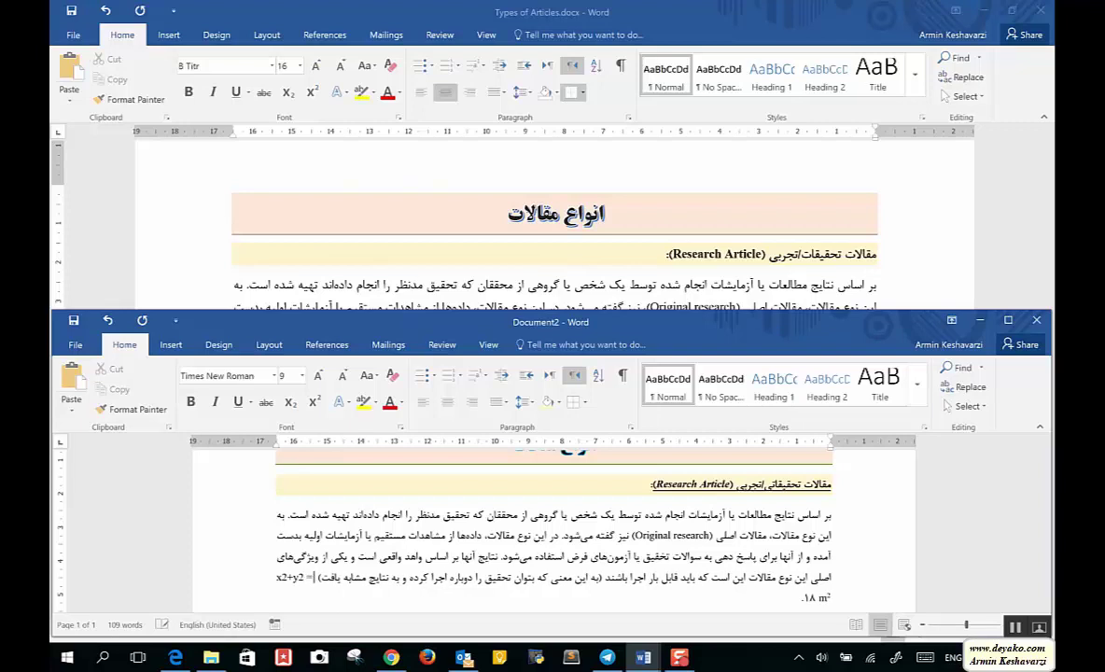
pyautogui.write(' 22')
pyautogui.press('BackSpace')
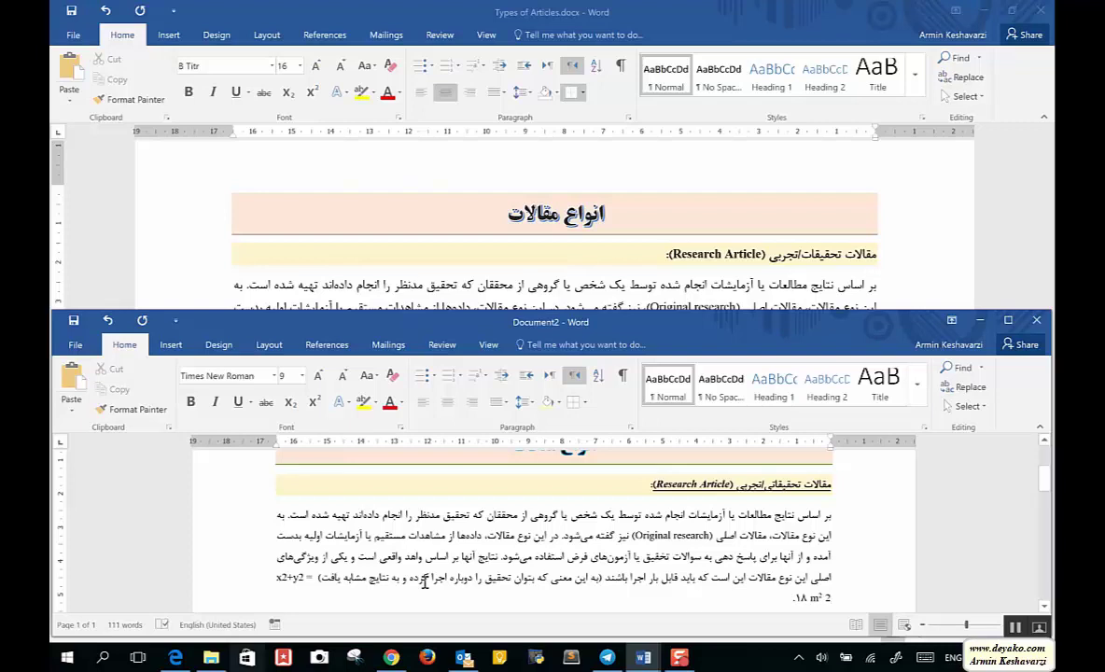
pyautogui.press('BackSpace')
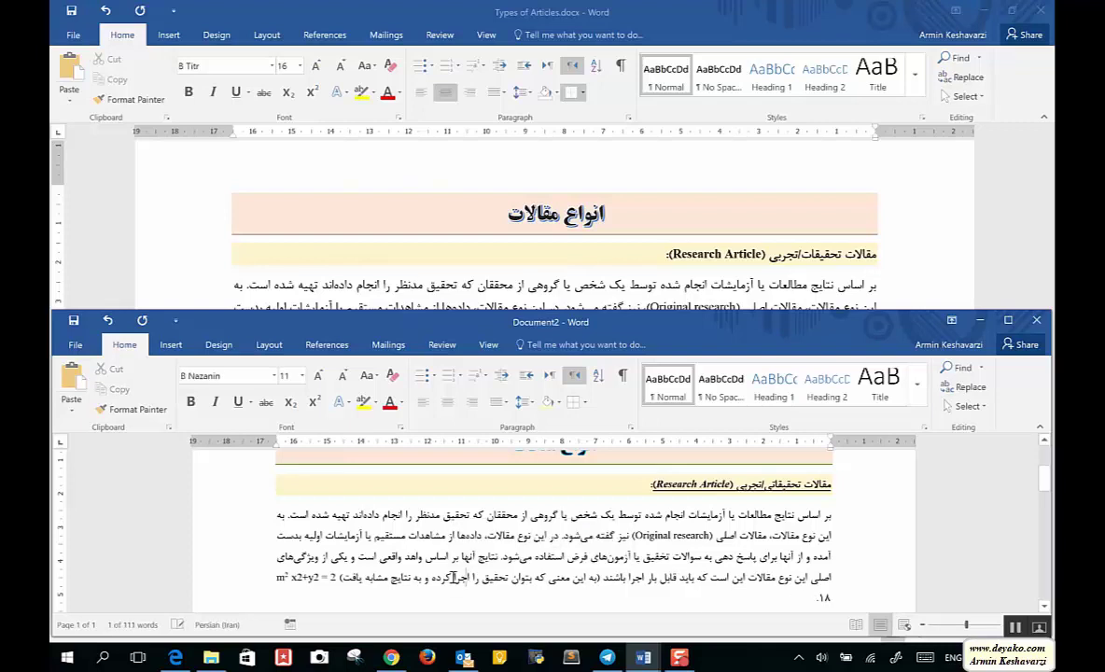
pyautogui.click(470, 578)
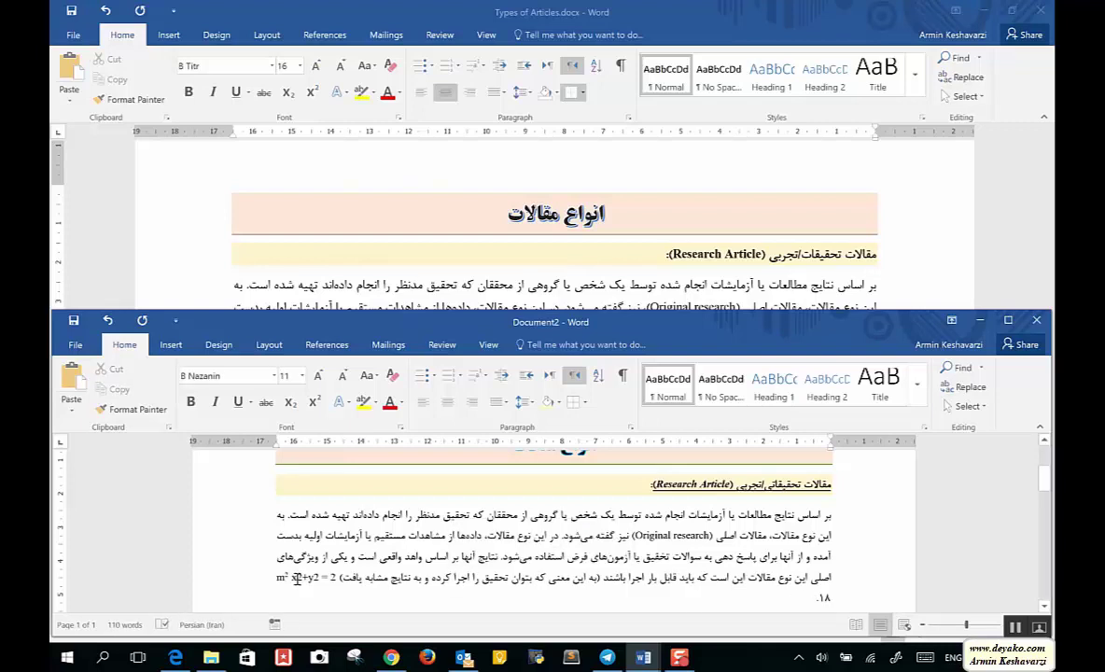
# Step: Make the 2s after x and y subscript, giving x₂+y₂ = 2
pyautogui.moveTo(296, 578); pyautogui.dragTo(302, 577)
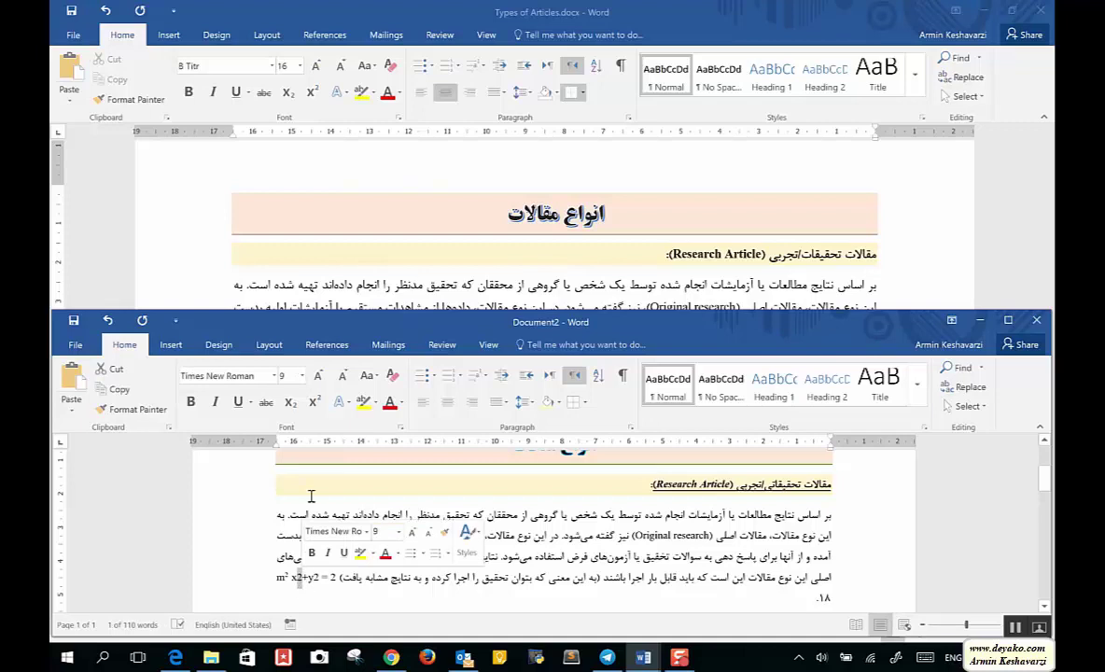
pyautogui.click(289, 403)
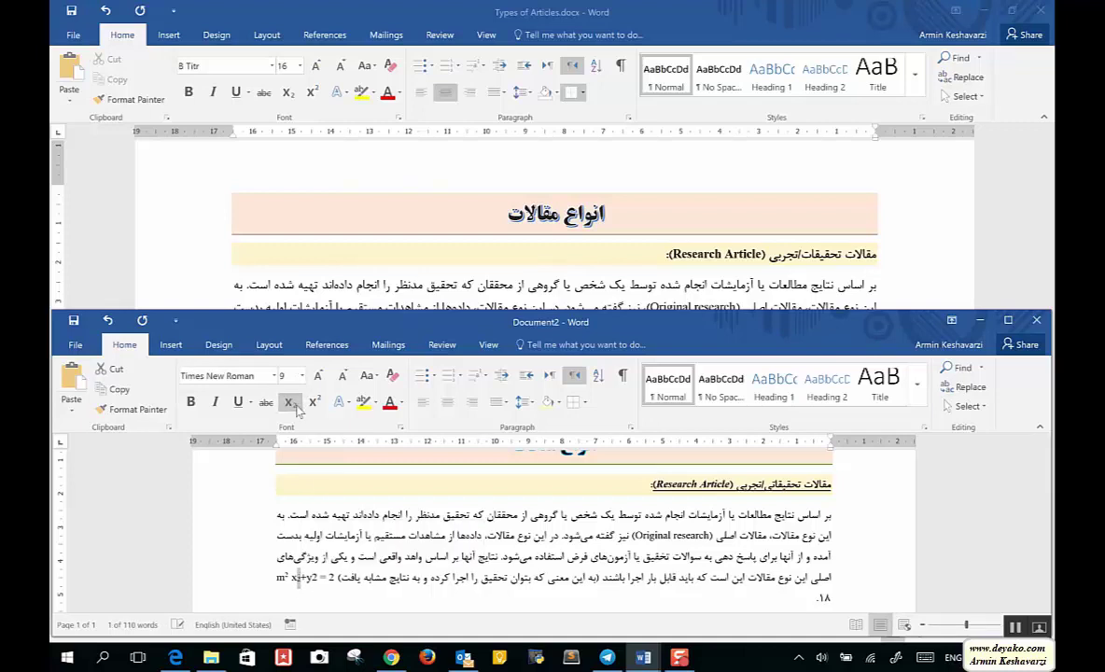
pyautogui.click(315, 576)
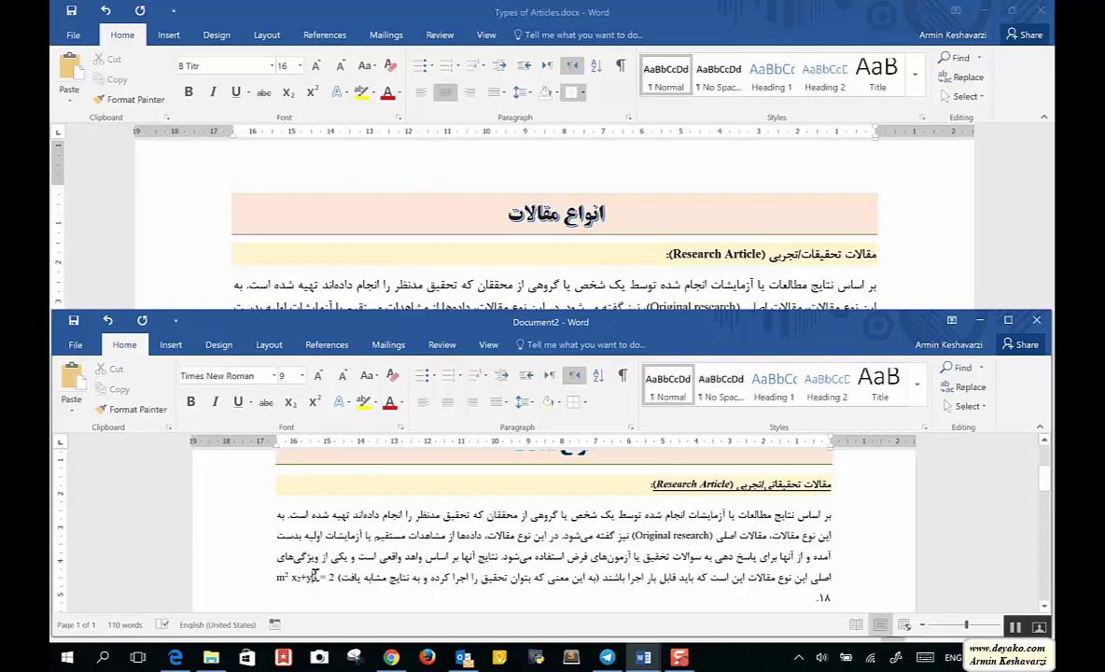
pyautogui.moveTo(317, 577); pyautogui.dragTo(311, 577)
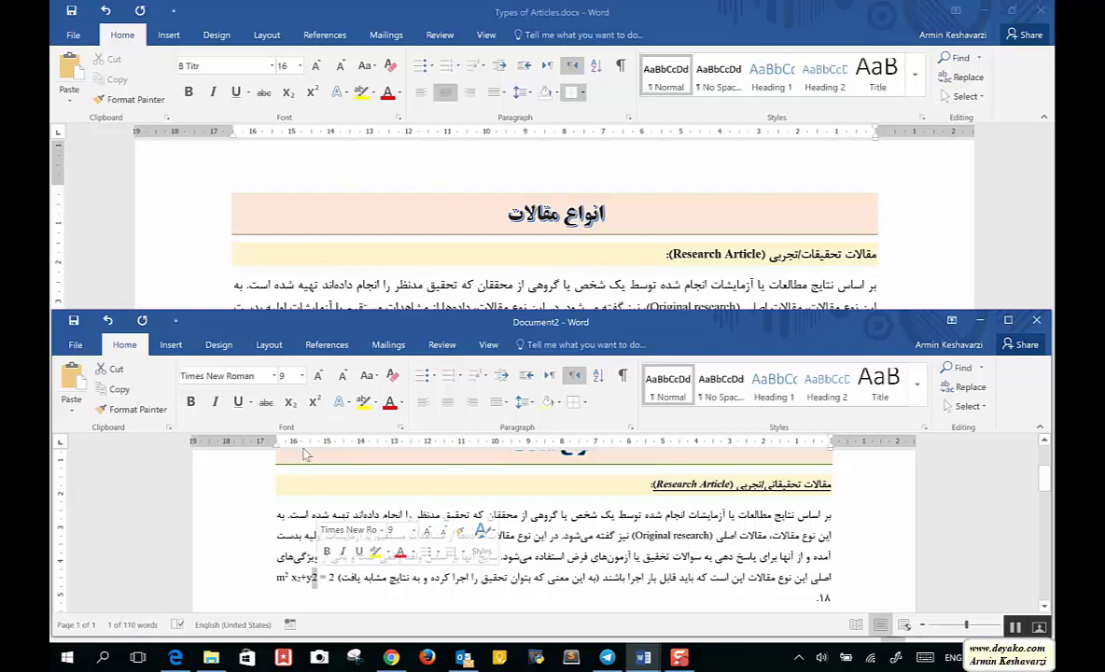
pyautogui.click(292, 404)
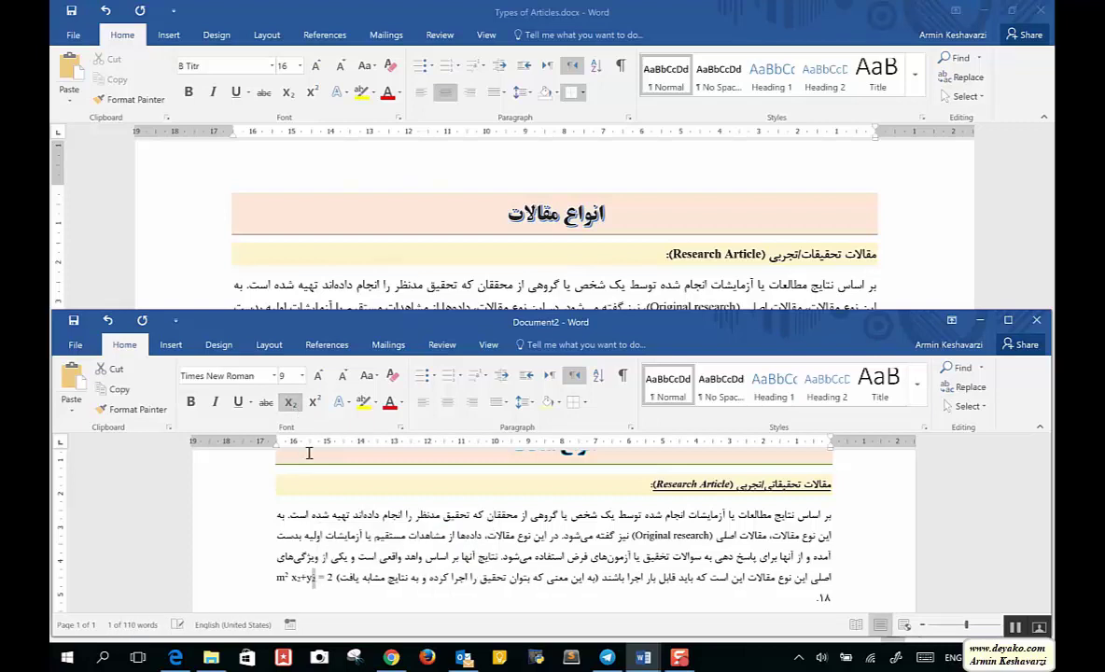
pyautogui.click(356, 575)
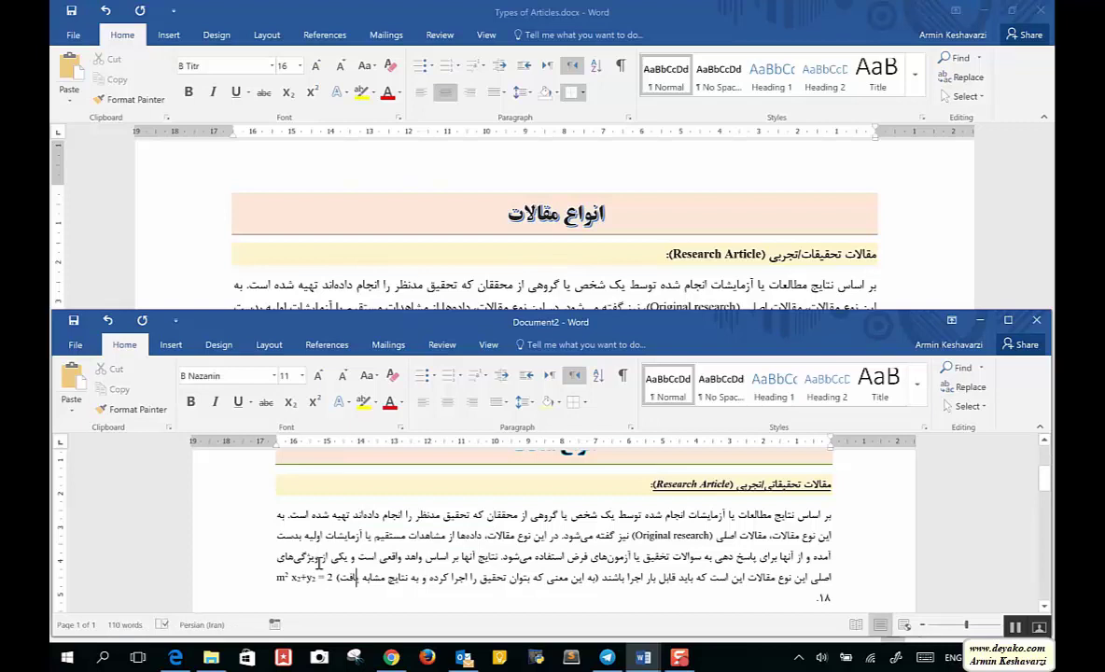
pyautogui.doubleClick(311, 578)
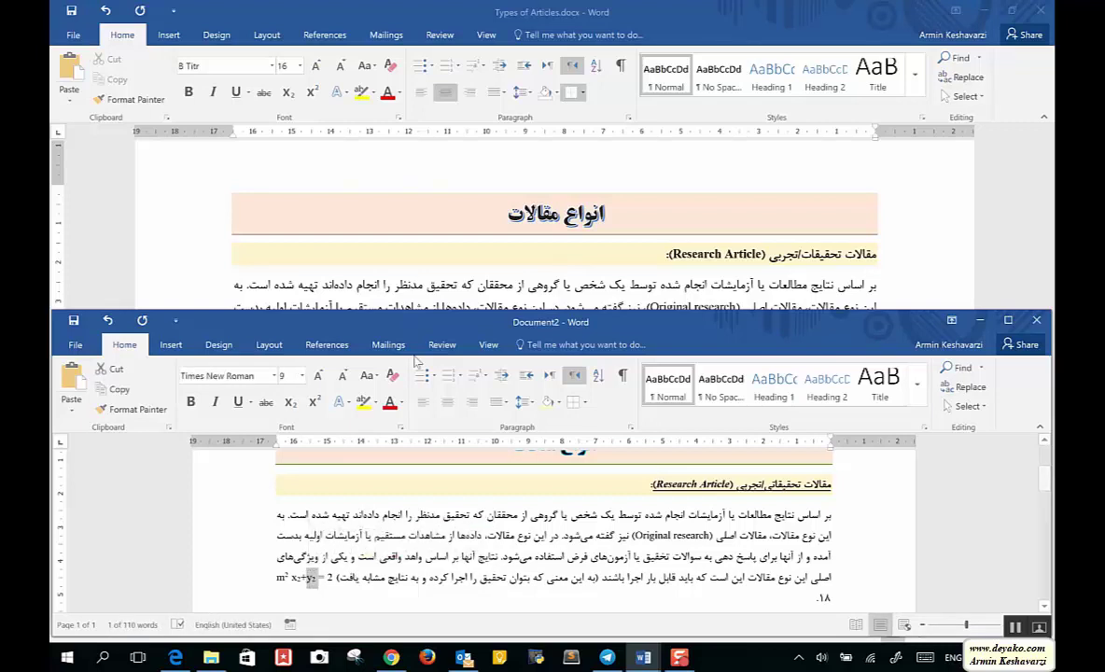
# Step: Highlight the phrase در این نوع مقالات in yellow
pyautogui.tripleClick(504, 539)
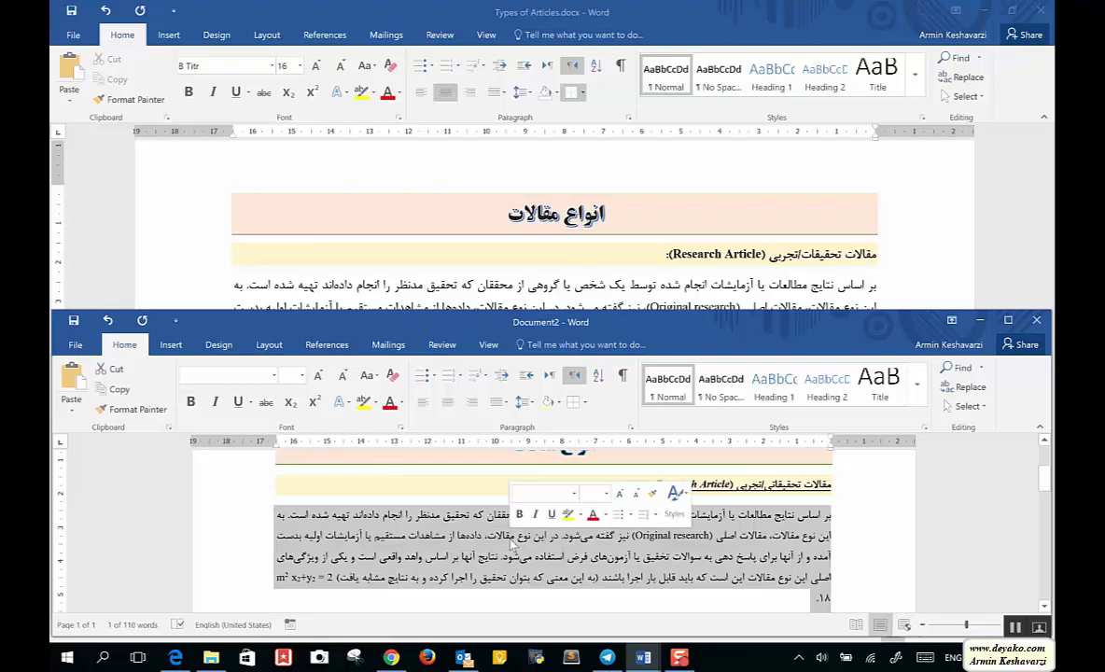
pyautogui.click(490, 539)
pyautogui.moveTo(490, 536); pyautogui.dragTo(588, 536)
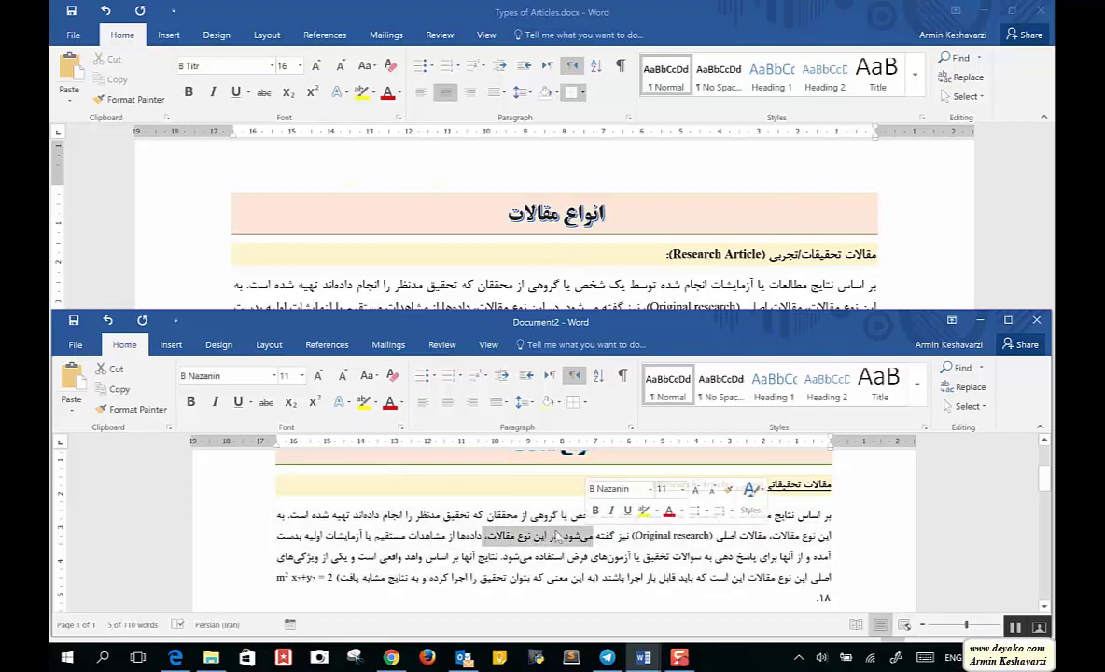
pyautogui.click(557, 537)
pyautogui.moveTo(557, 537); pyautogui.dragTo(487, 537)
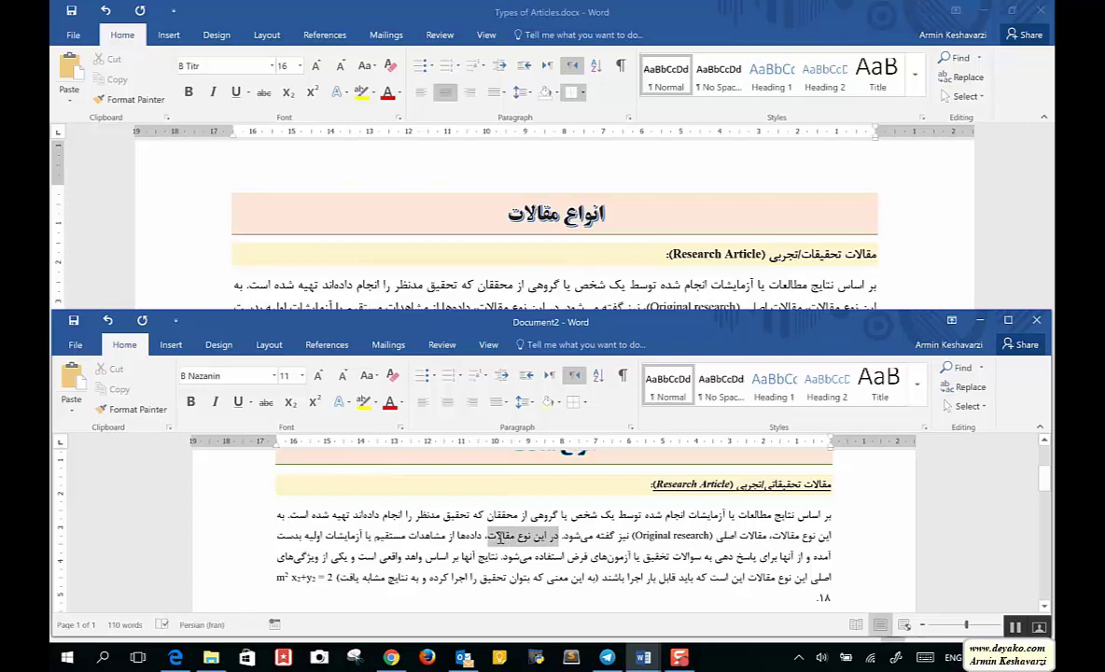
pyautogui.click(363, 402)
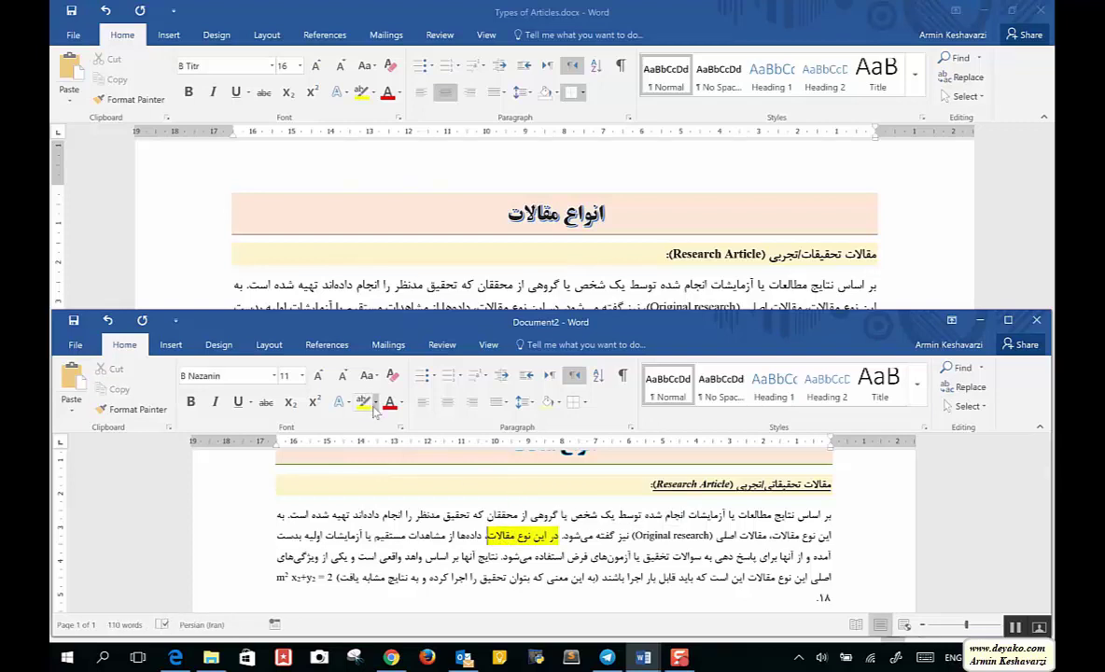
pyautogui.click(374, 402)
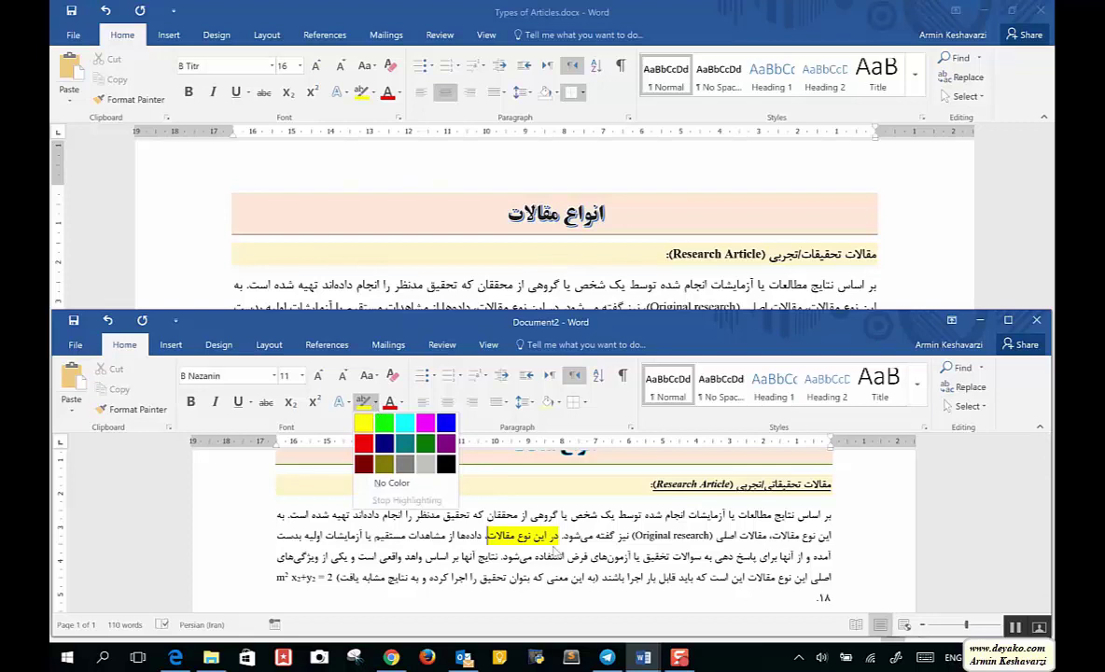
pyautogui.click(488, 538)
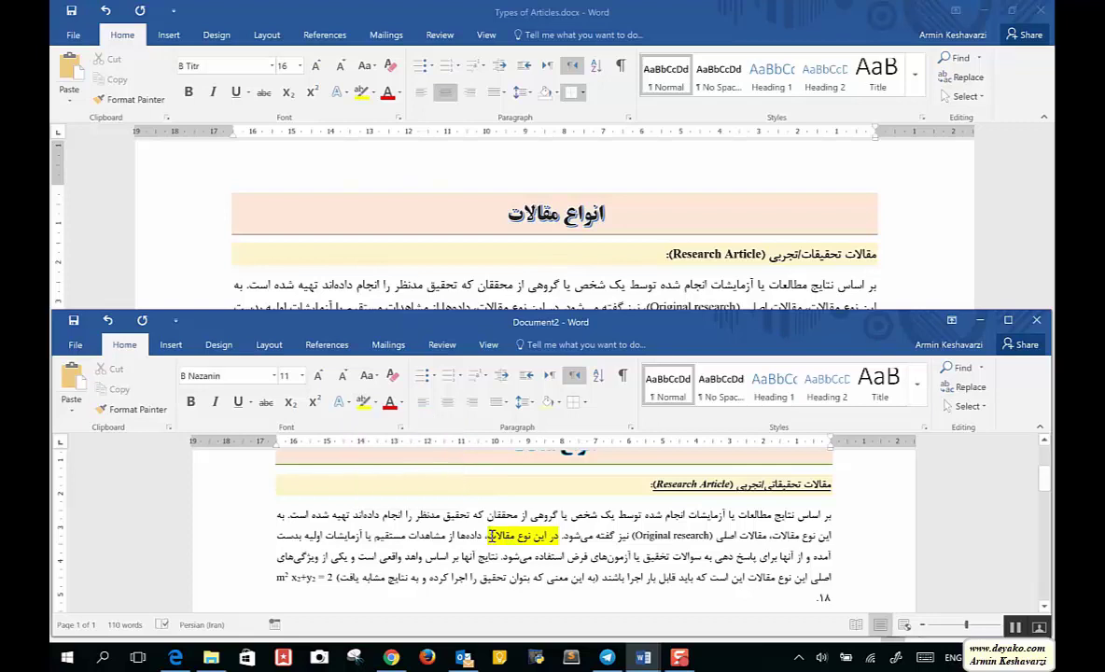
# Step: Remove the phrase's highlight with No Color and bring up the Font dialog
pyautogui.moveTo(489, 539); pyautogui.dragTo(559, 538)
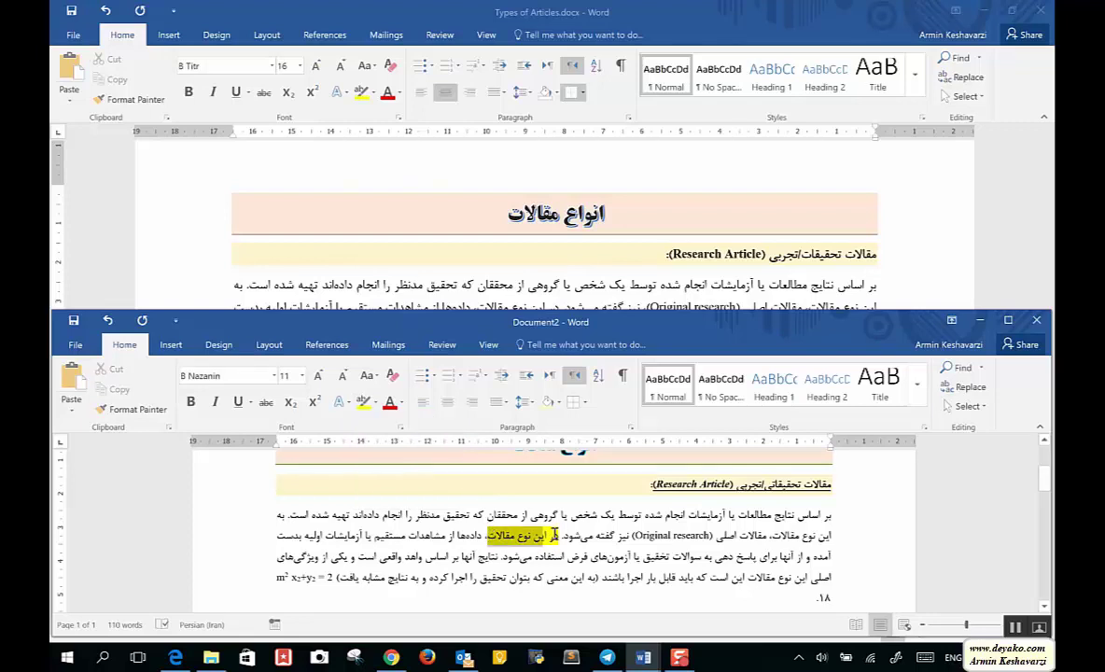
pyautogui.click(377, 411)
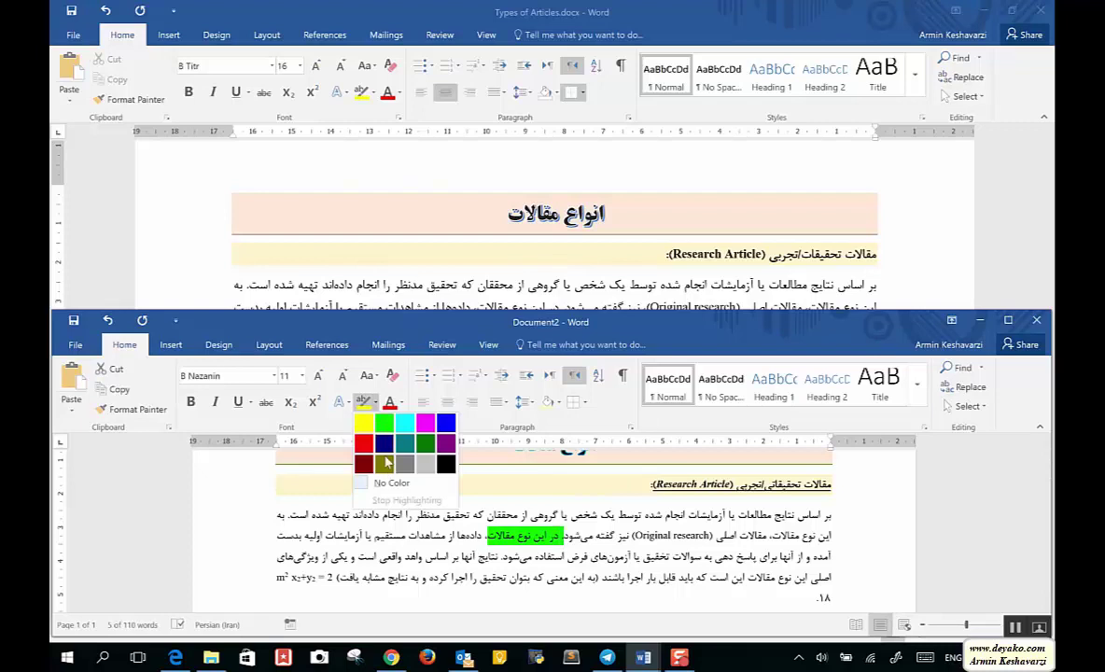
pyautogui.click(384, 483)
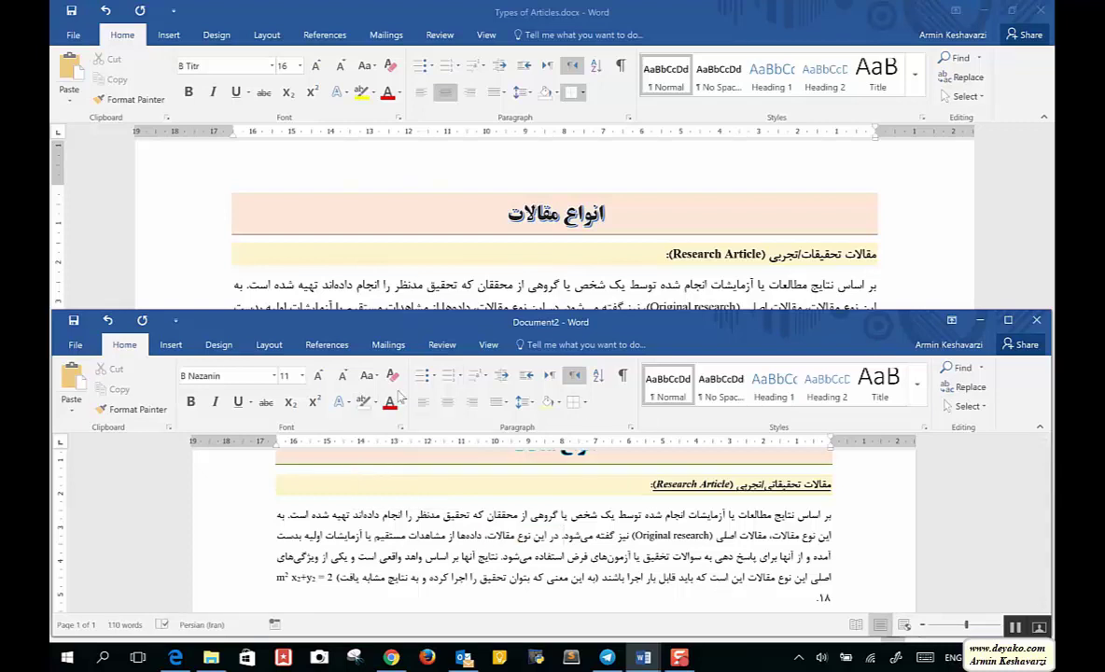
pyautogui.click(401, 429)
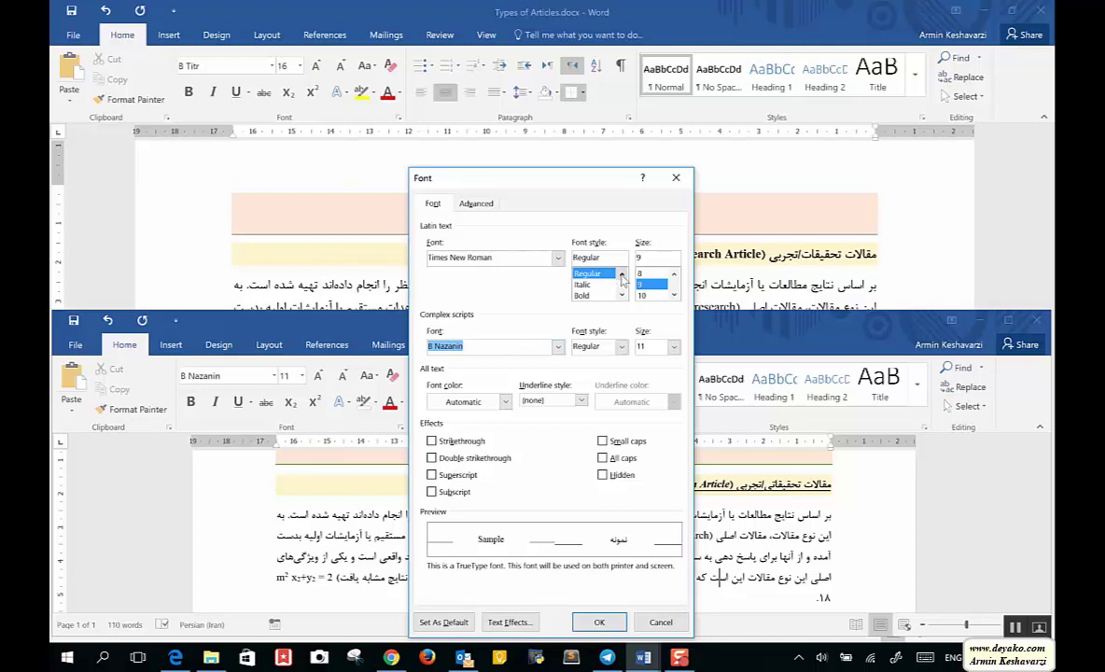
# Step: Browse the Font dialog's styles and font colours, then cancel, leaving the paragraph unchanged
pyautogui.click(622, 295)
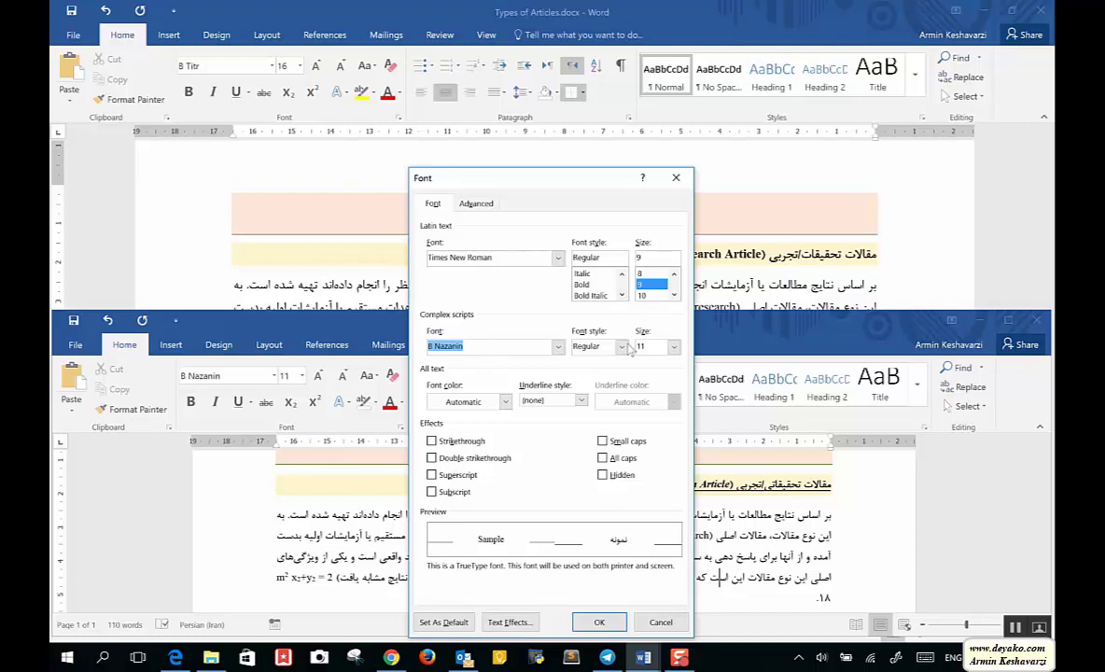
pyautogui.click(504, 402)
pyautogui.click(504, 403)
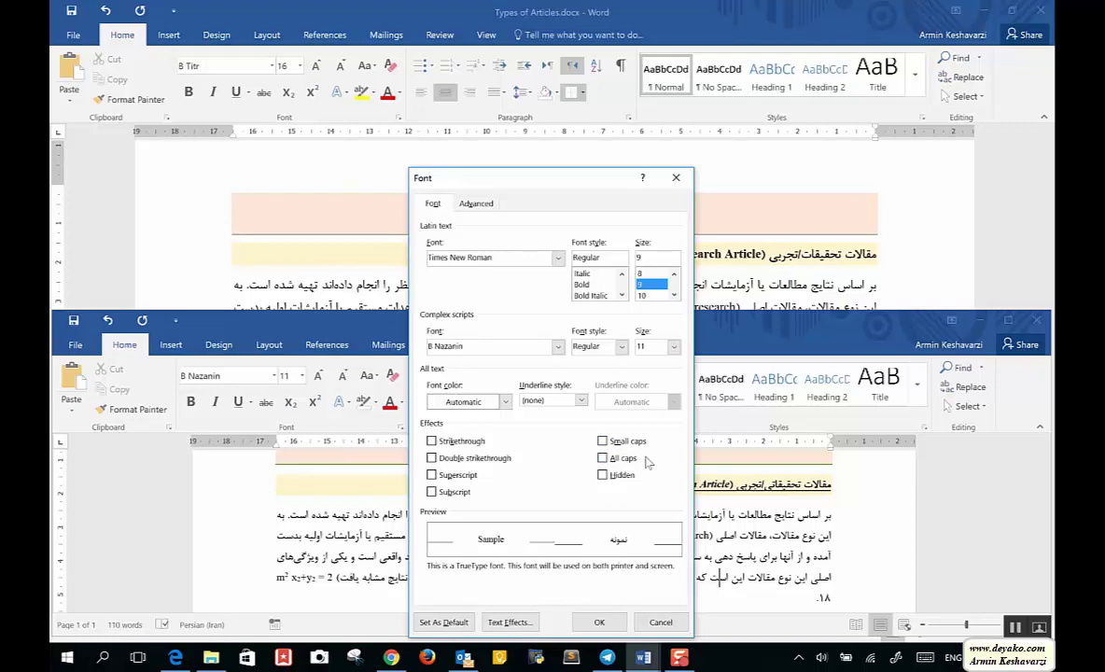
pyautogui.click(643, 618)
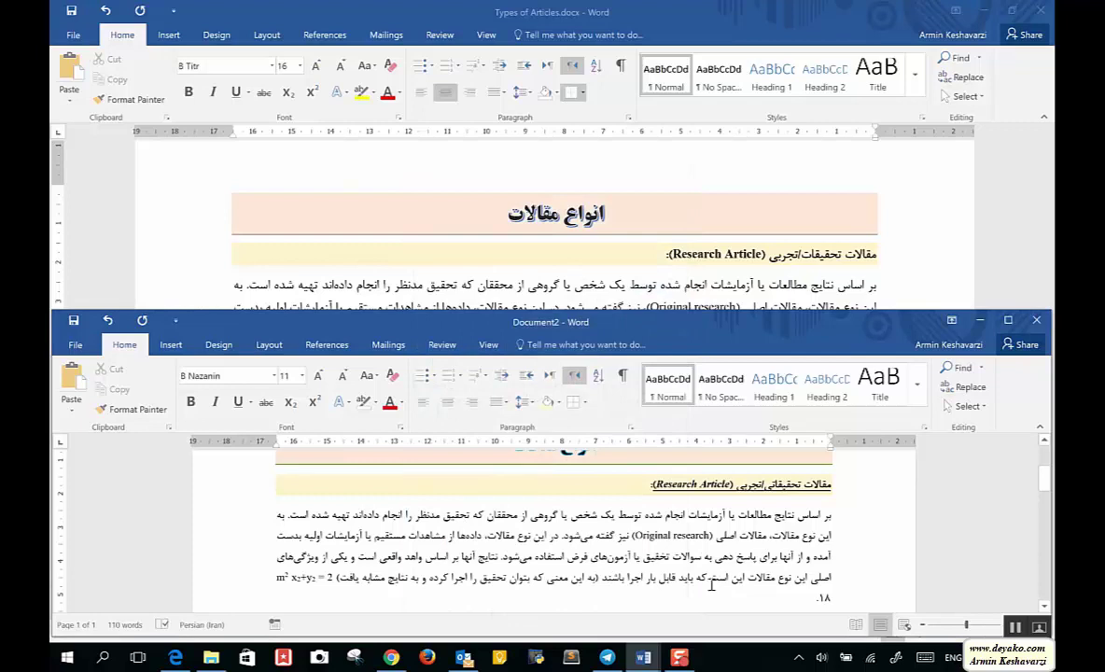
# Step: Type 'Armin' on the last line and apply Small caps to it
pyautogui.press('Down')
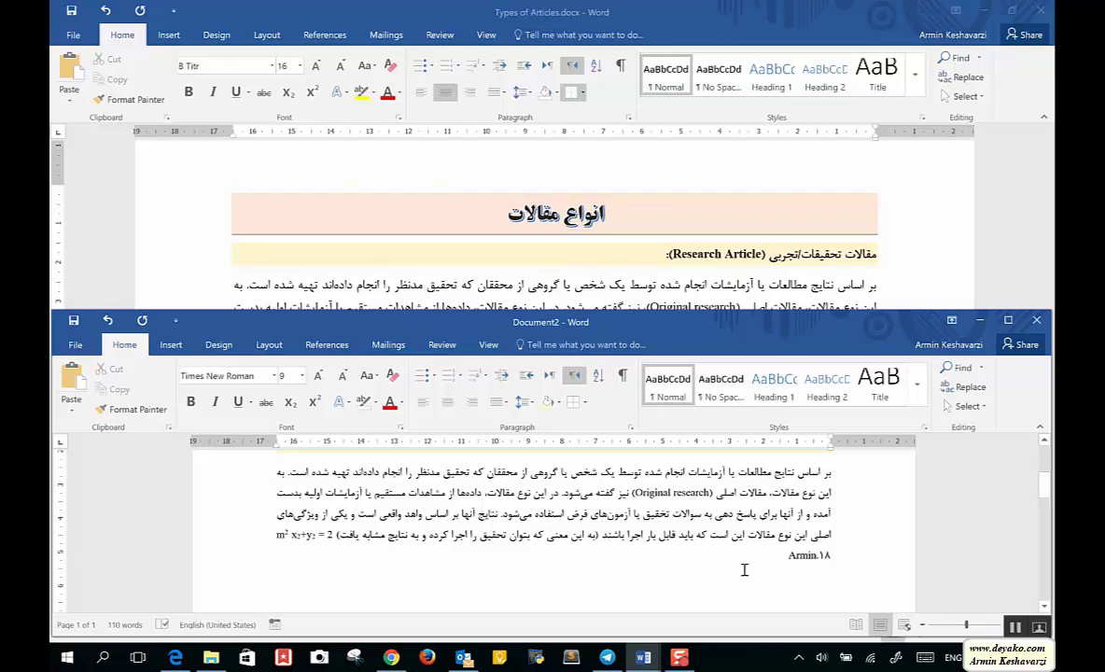
pyautogui.write('Armin')
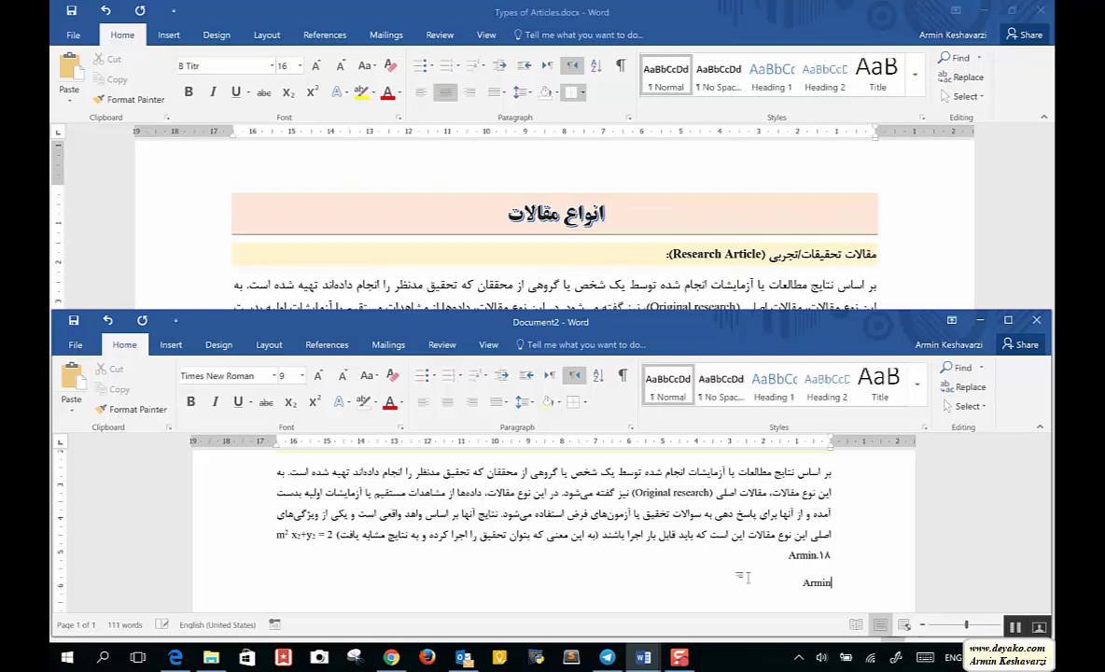
pyautogui.doubleClick(817, 582)
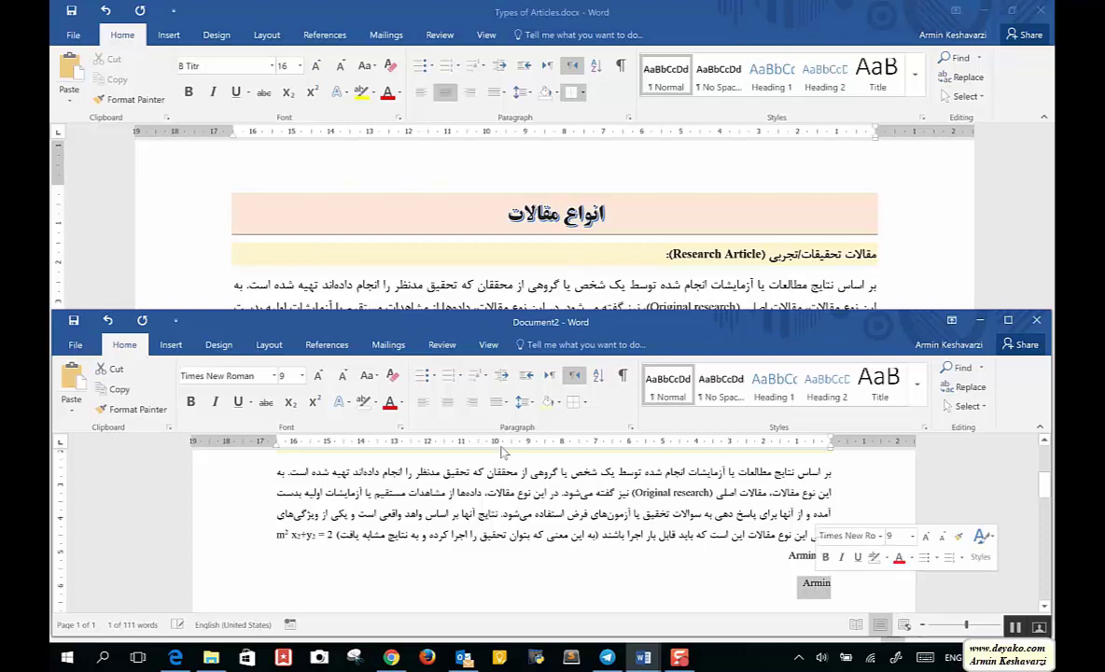
pyautogui.click(402, 427)
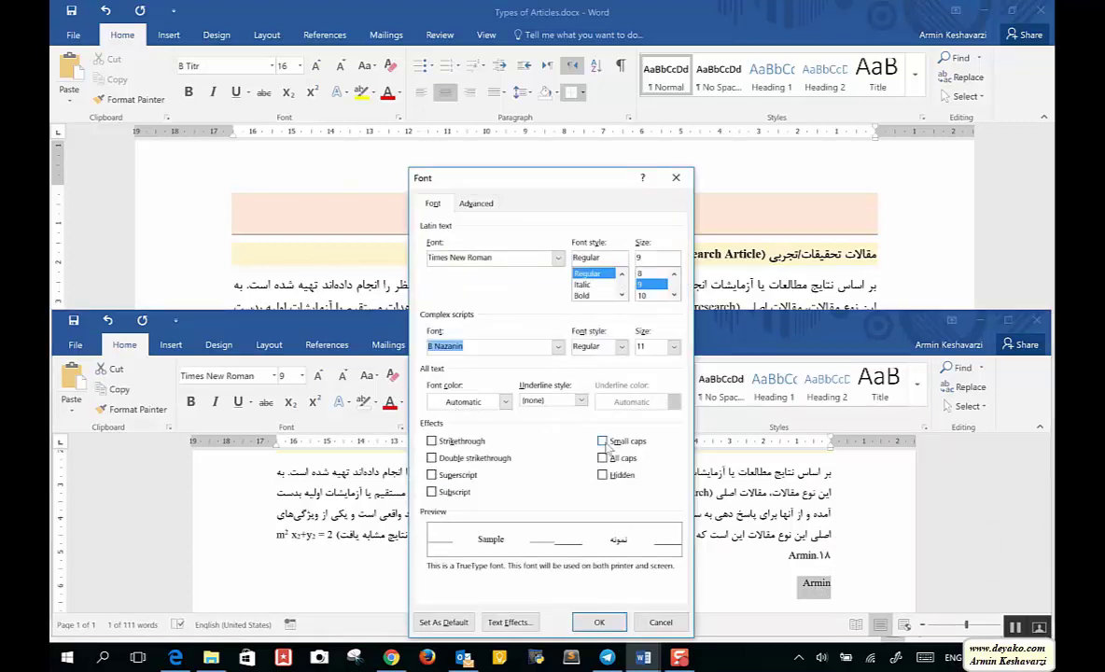
pyautogui.click(603, 441)
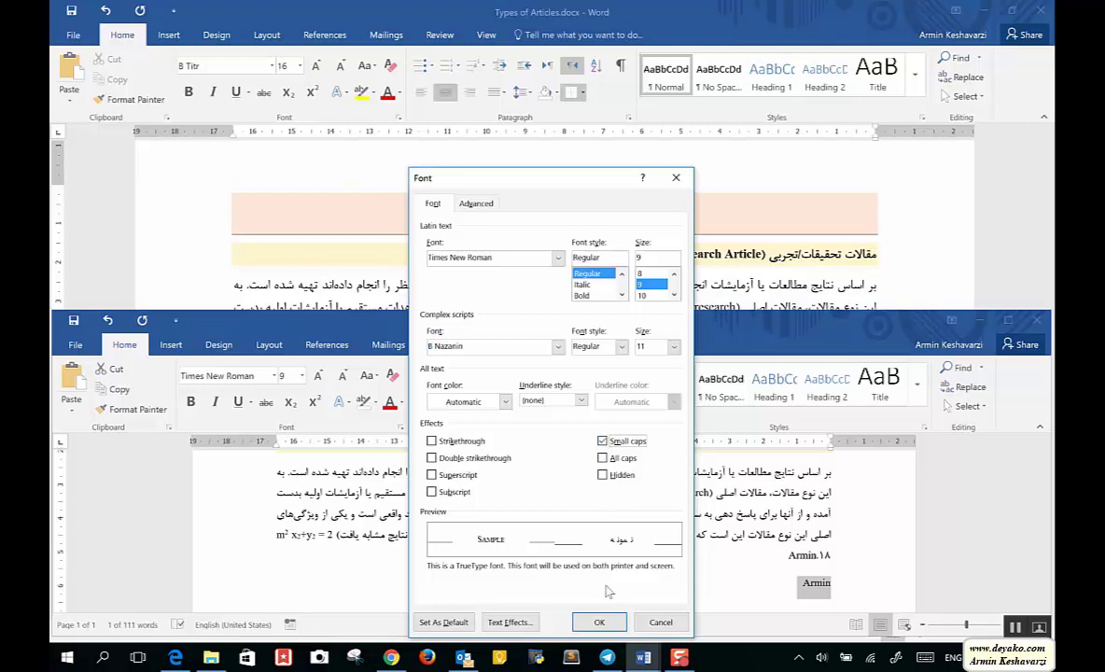
pyautogui.click(600, 623)
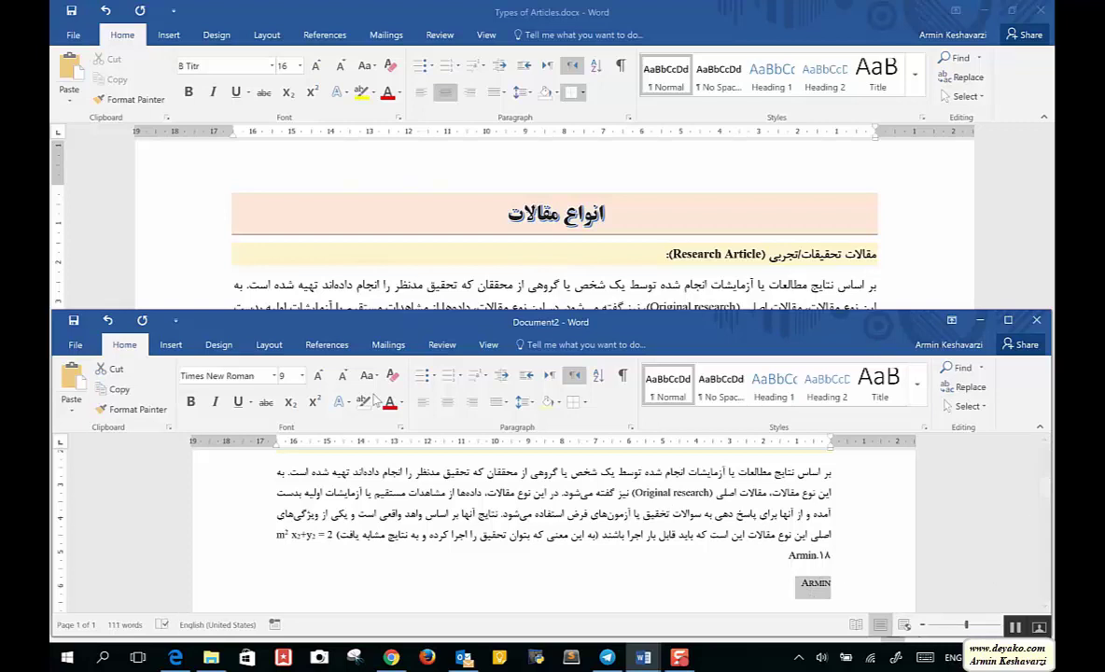
# Step: Turn Small caps back off for Armin and switch the keyboard to Persian
pyautogui.click(398, 428)
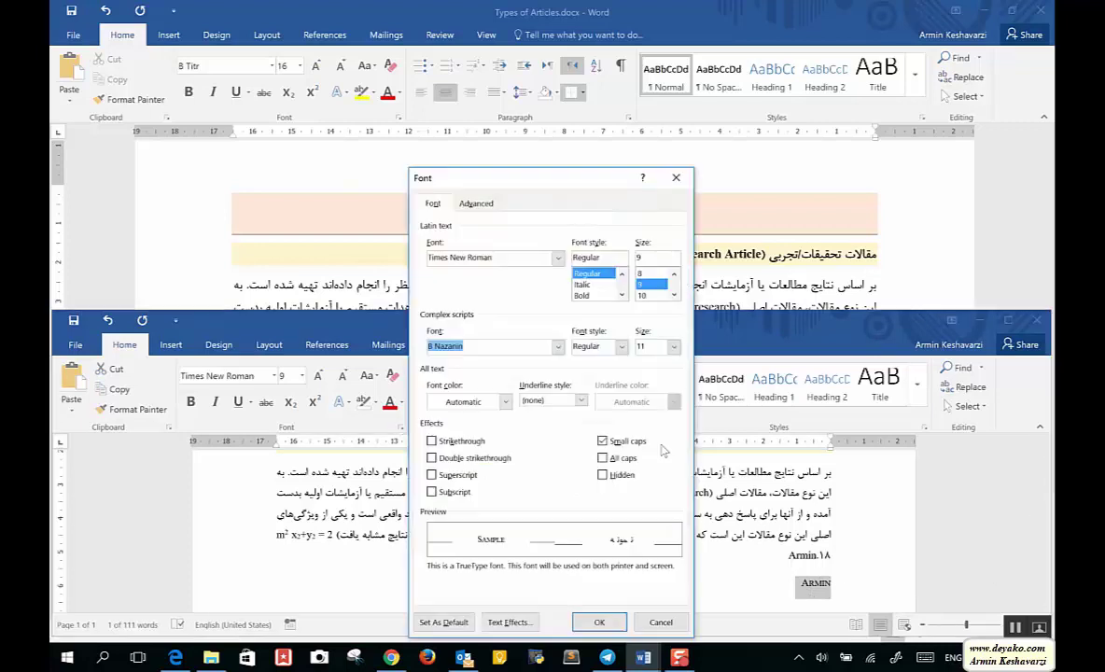
pyautogui.click(603, 441)
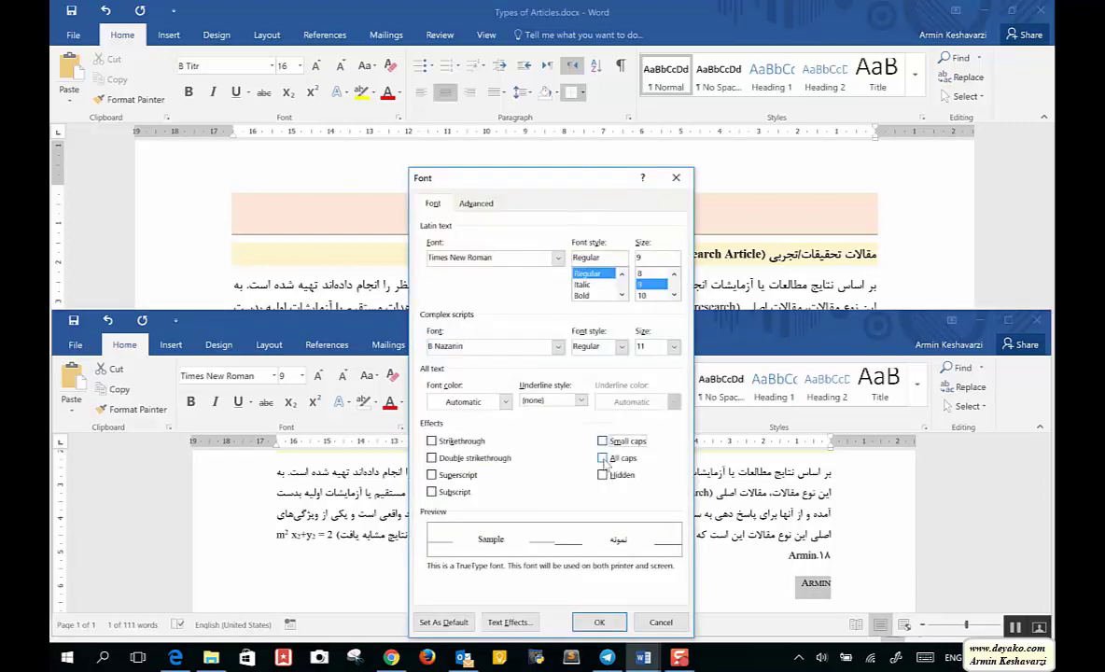
pyautogui.click(600, 622)
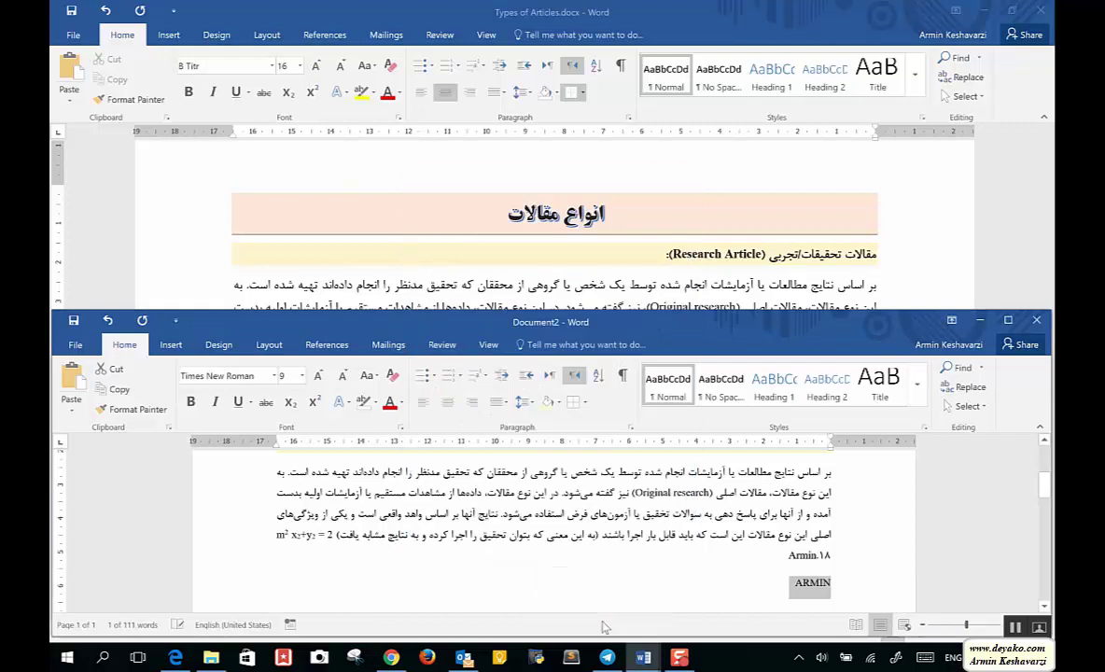
pyautogui.click(792, 556)
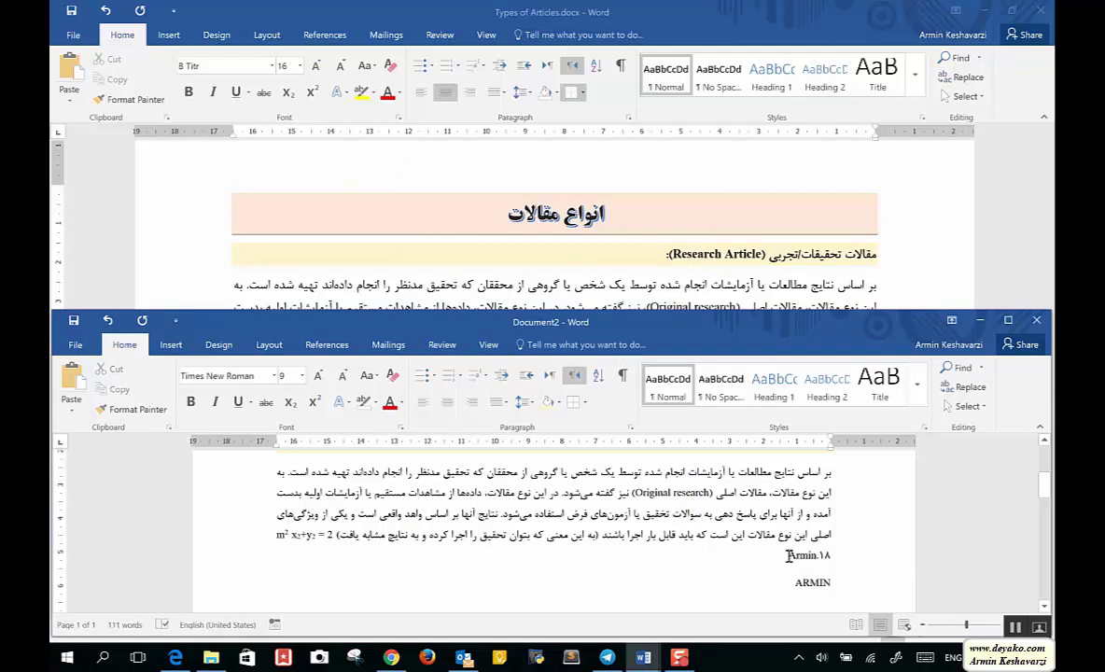
pyautogui.hotkey('alt', 'shift')
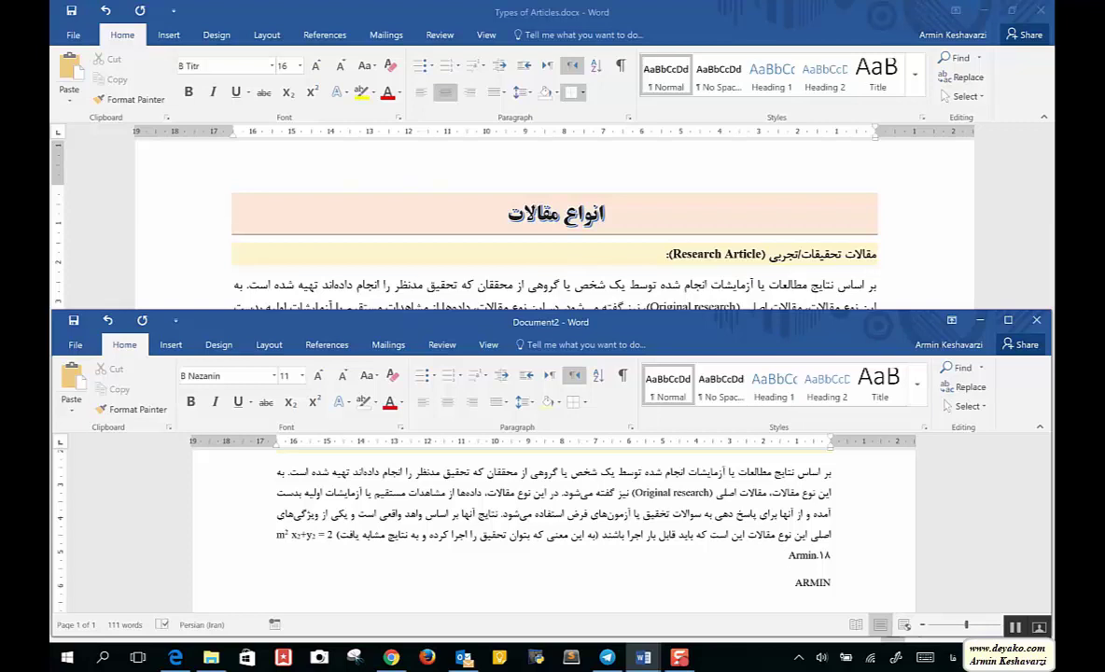
# Step: Type 'armin' before Armin. and give it Small caps
pyautogui.hotkey('alt', 'shift')
pyautogui.write('armin')
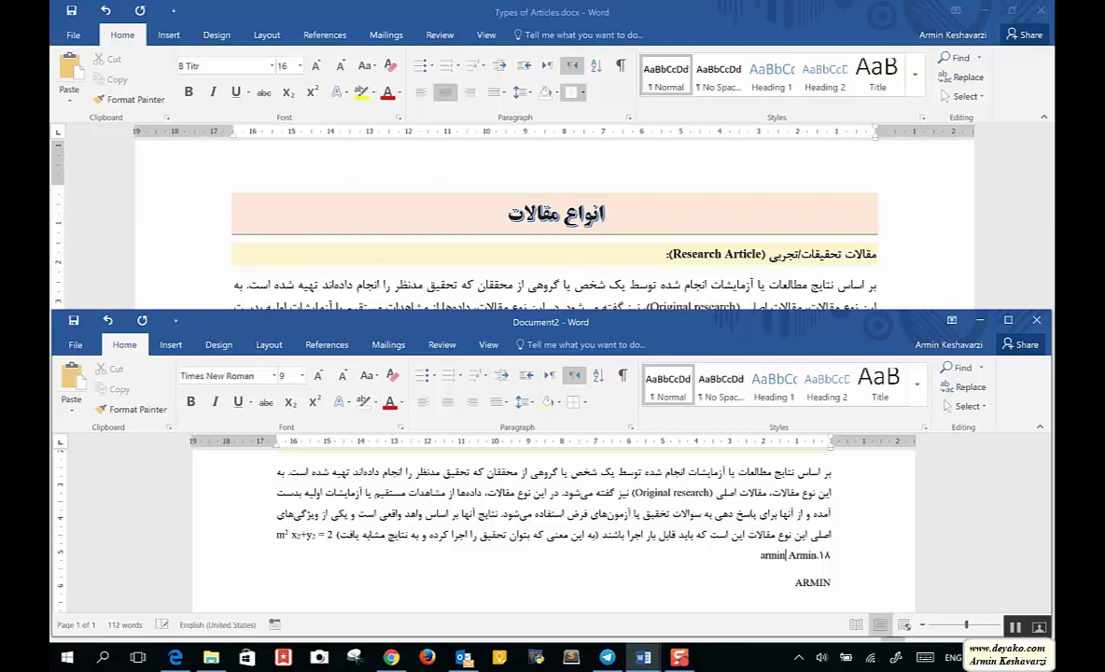
pyautogui.doubleClick(774, 555)
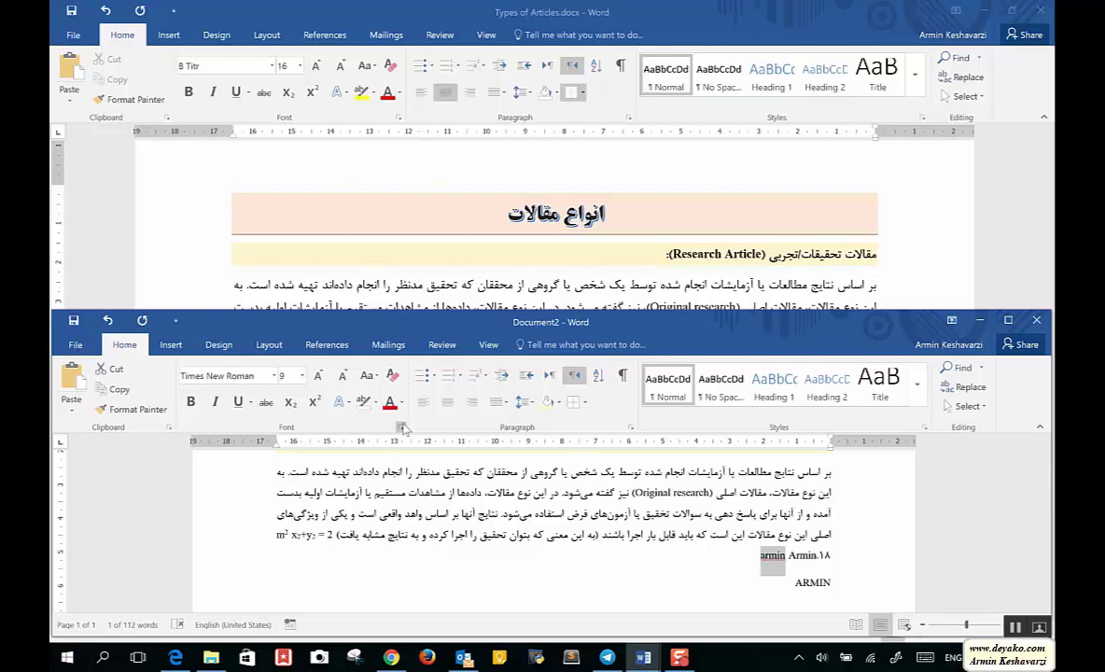
pyautogui.click(401, 427)
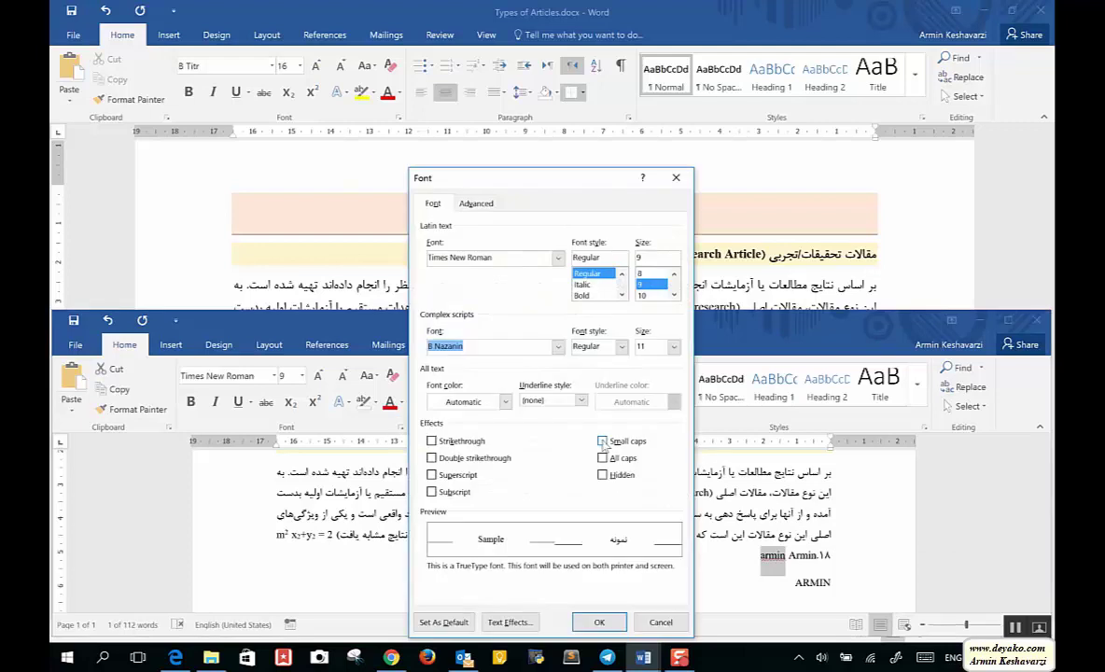
pyautogui.click(602, 441)
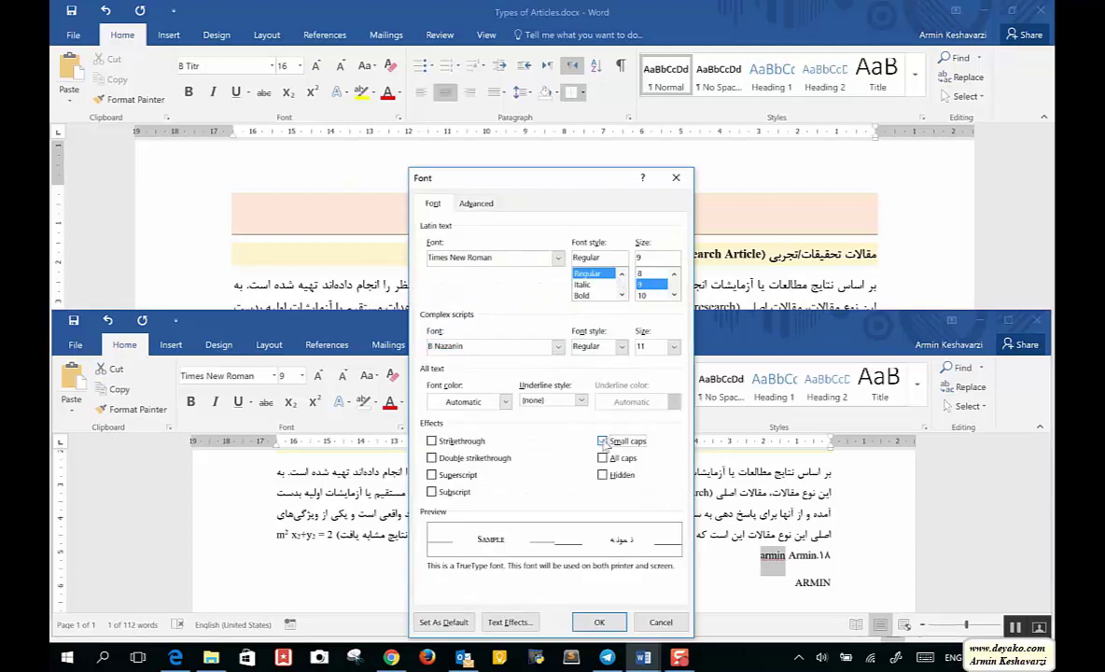
pyautogui.click(599, 622)
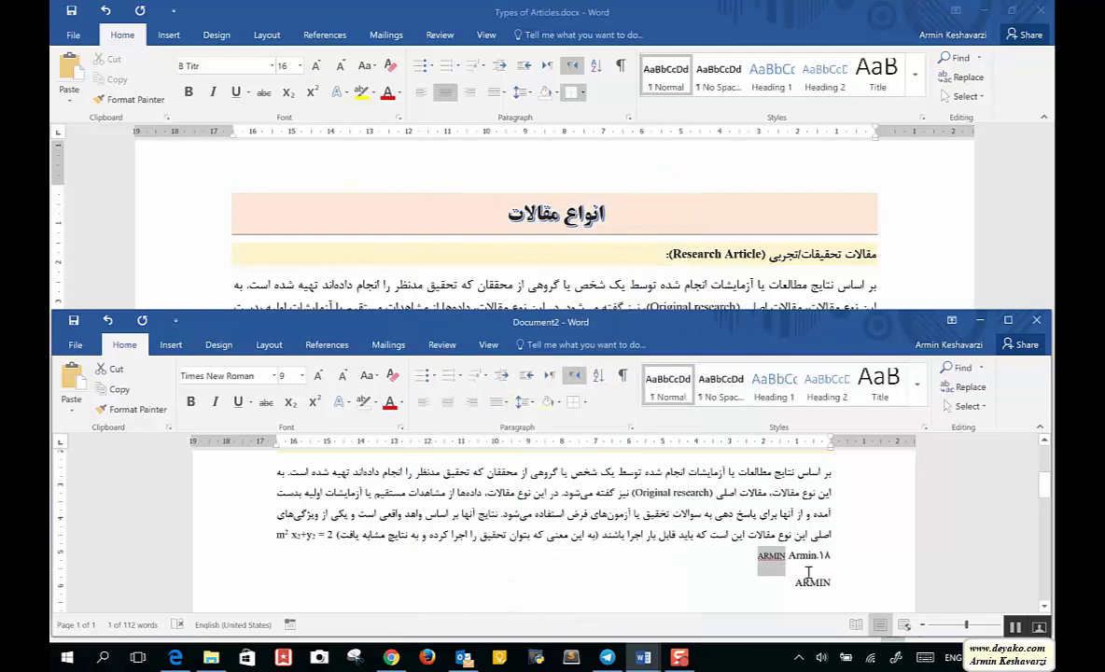
# Step: Replace Small caps with All caps so the word shows as ARMIN
pyautogui.click(402, 428)
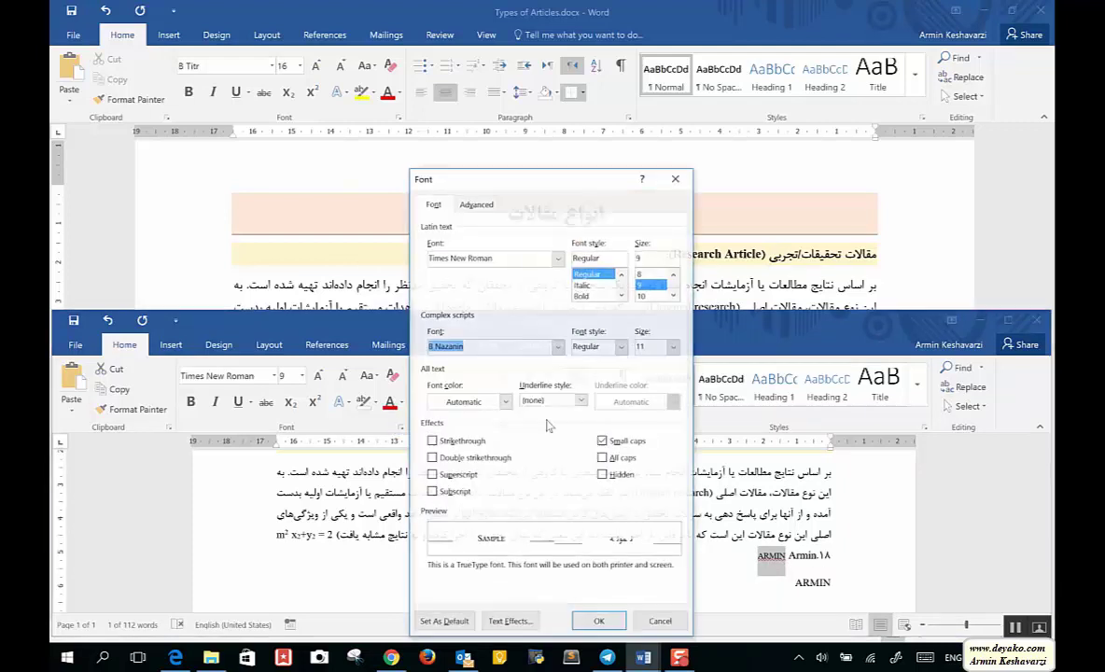
pyautogui.click(602, 440)
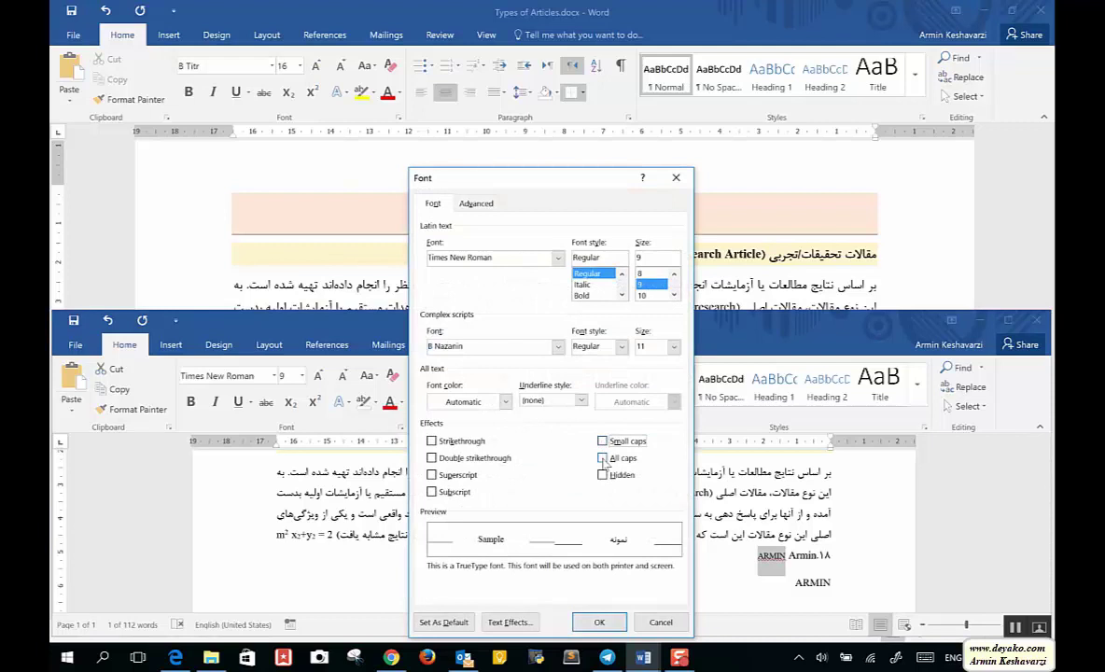
pyautogui.click(603, 458)
pyautogui.click(599, 622)
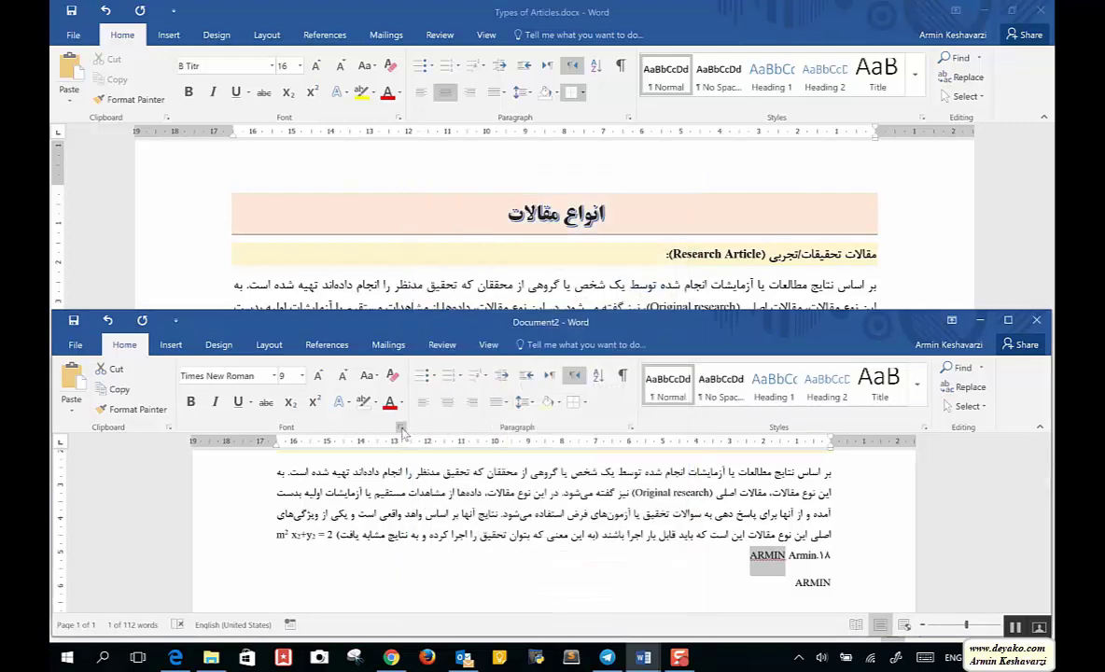
# Step: Clear All caps, review the Advanced tab, and select the 'ARMIN Armin.' words
pyautogui.click(397, 429)
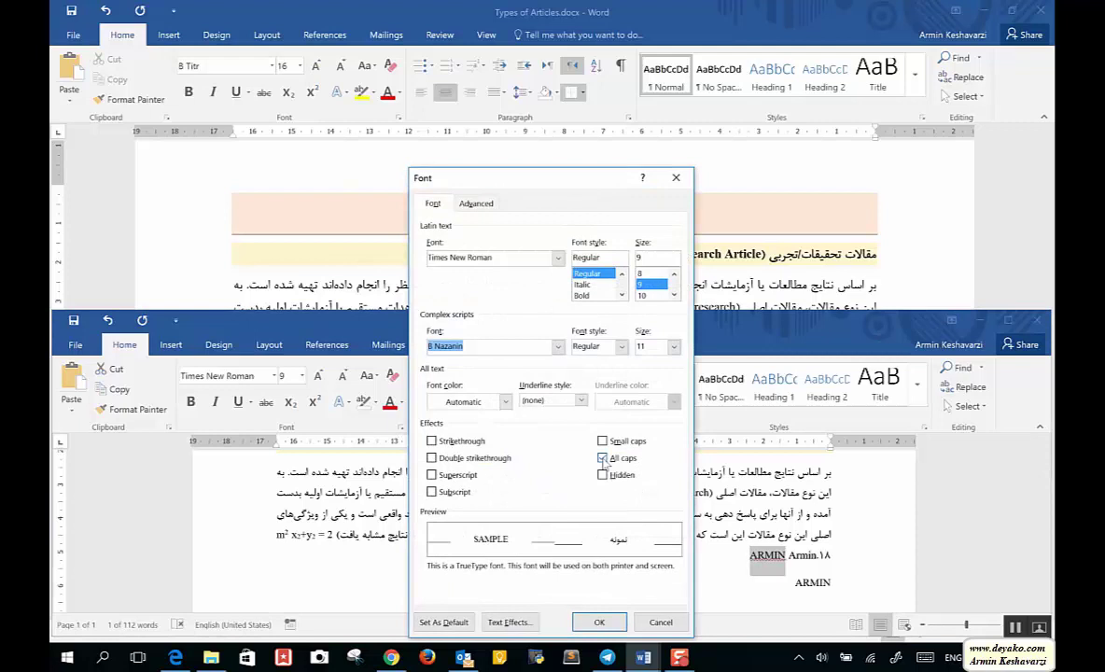
pyautogui.click(603, 458)
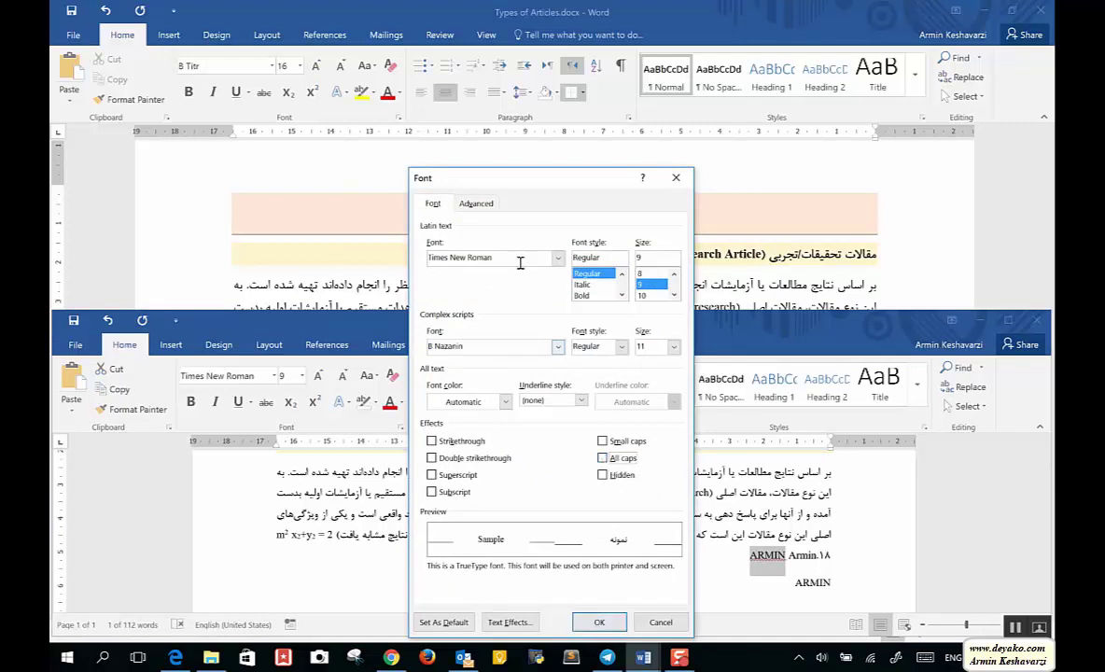
pyautogui.click(472, 204)
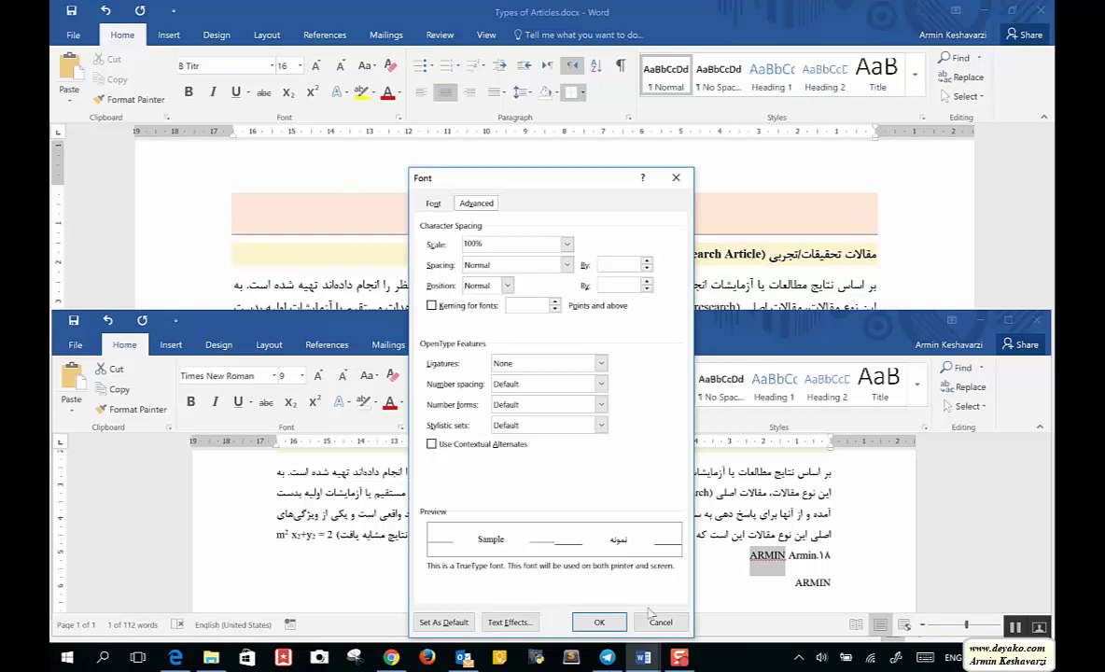
pyautogui.click(600, 622)
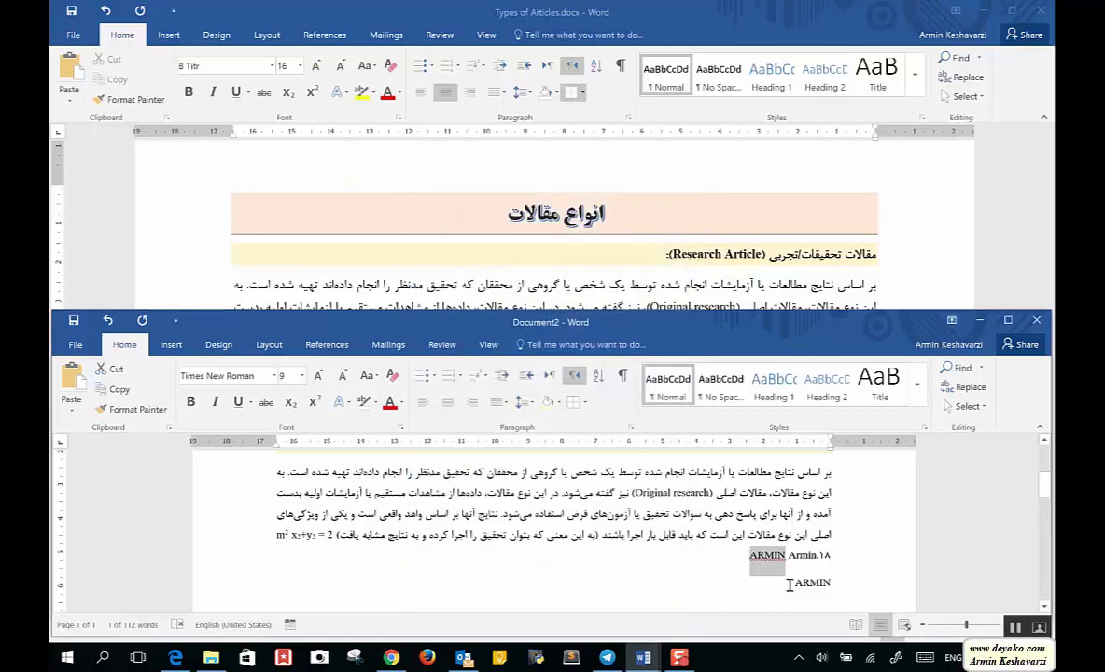
pyautogui.moveTo(789, 585)
pyautogui.mouseDown()
pyautogui.moveTo(819, 557)
pyautogui.moveTo(332, 533)
pyautogui.mouseUp()
# Step: Delete the ARMIN words and leftover formula text, then stretch the paragraph to 200% scale
pyautogui.press('Delete')
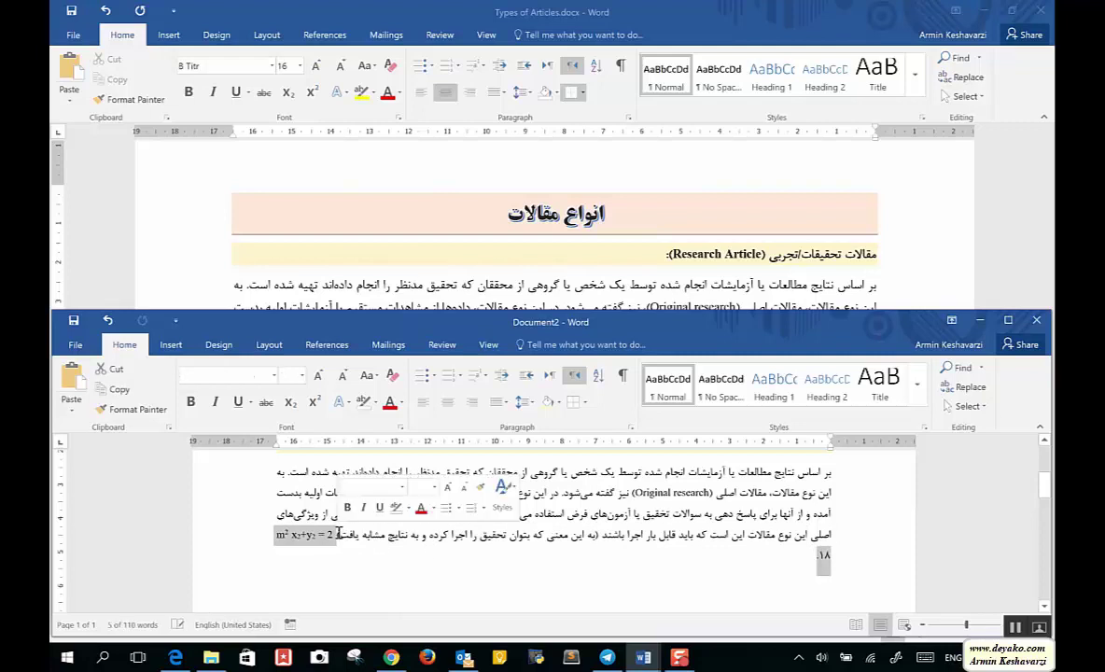
pyautogui.press('Delete')
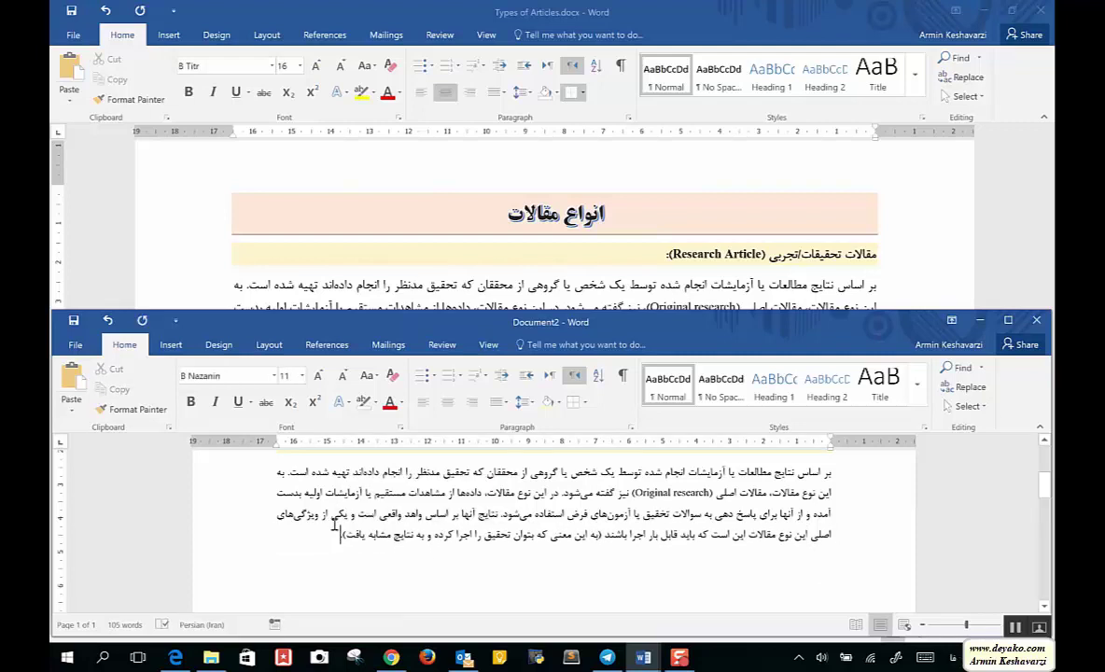
pyautogui.moveTo(338, 533); pyautogui.dragTo(828, 473)
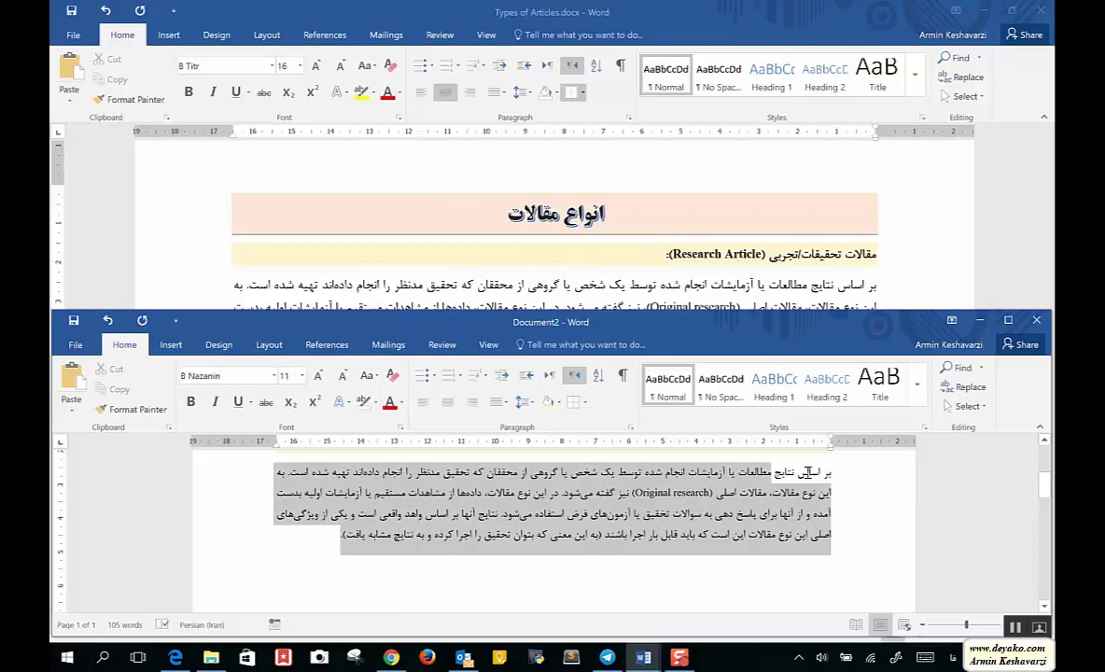
pyautogui.click(399, 428)
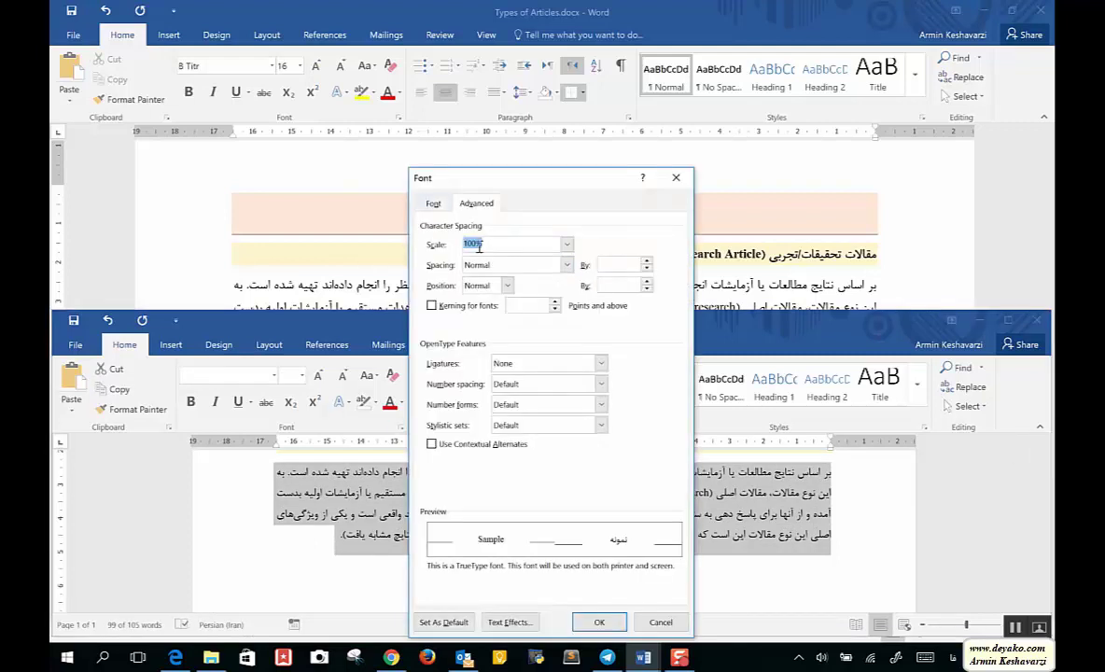
pyautogui.click(567, 244)
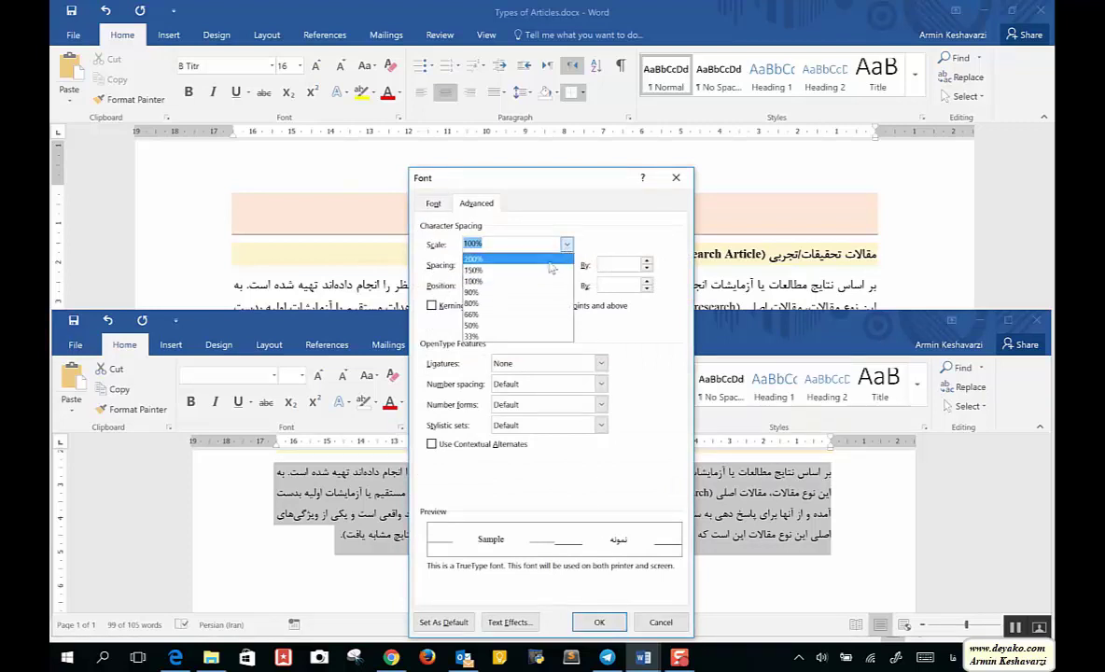
pyautogui.click(472, 259)
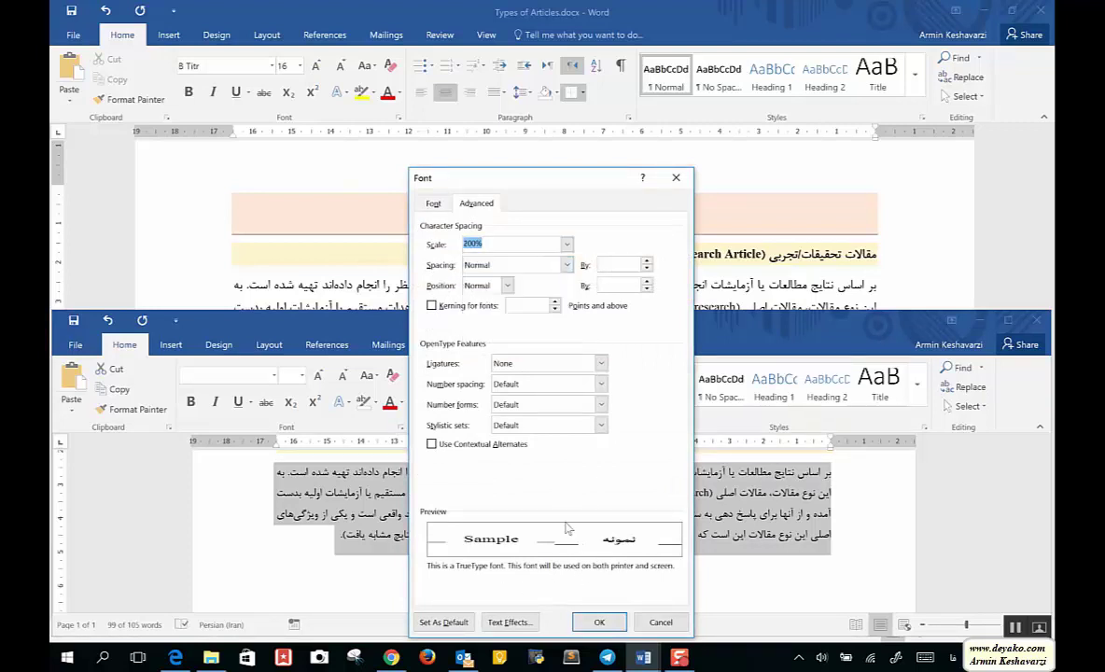
pyautogui.click(600, 624)
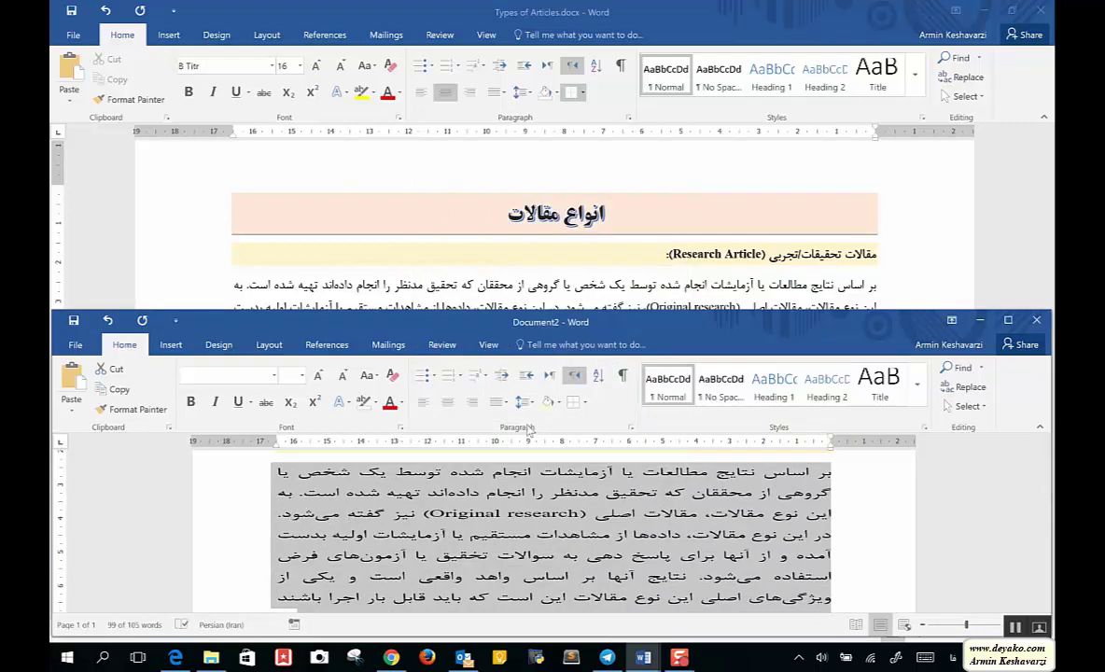
# Step: Reset the character scale to 100% and expand the paragraph's spacing by 1 pt
pyautogui.click(401, 427)
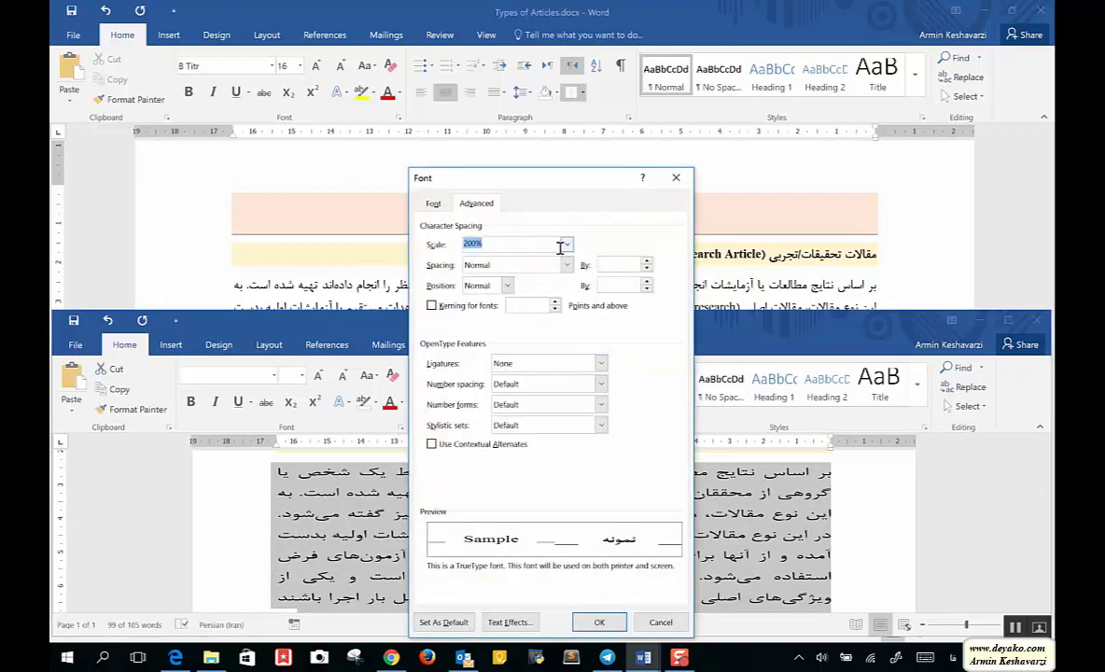
pyautogui.click(566, 250)
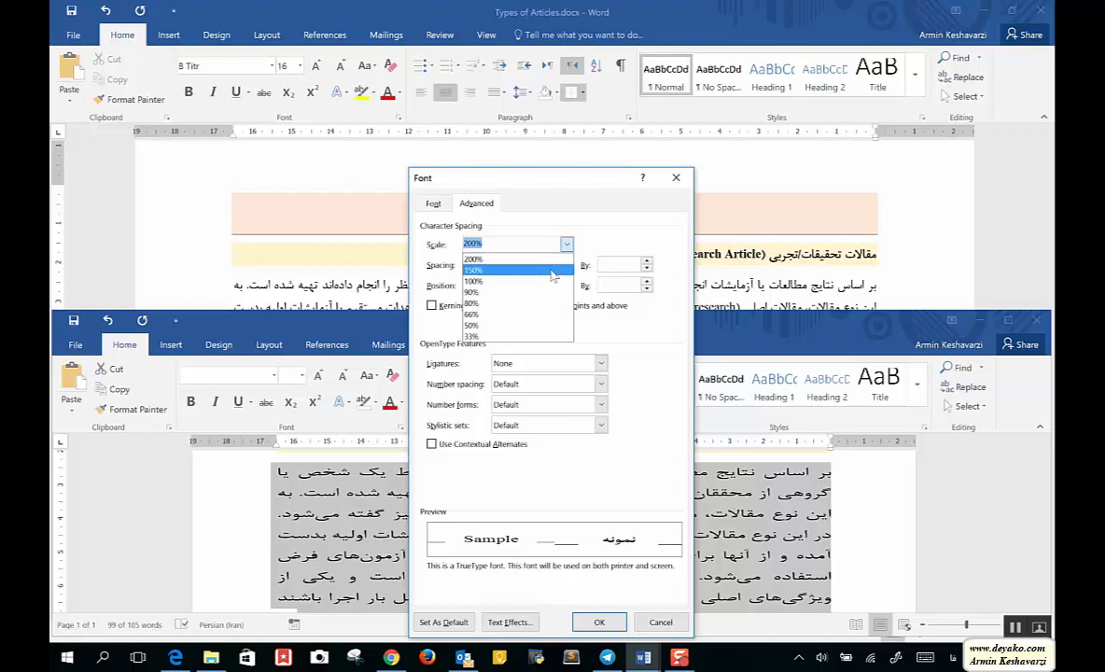
pyautogui.click(511, 277)
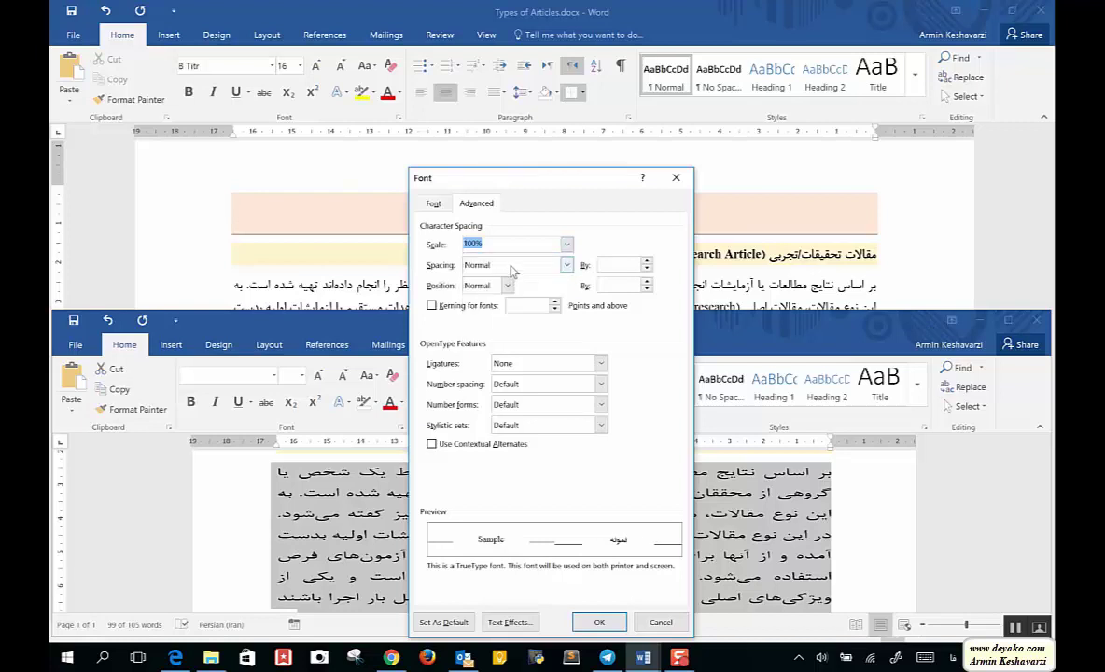
pyautogui.click(512, 266)
pyautogui.click(480, 290)
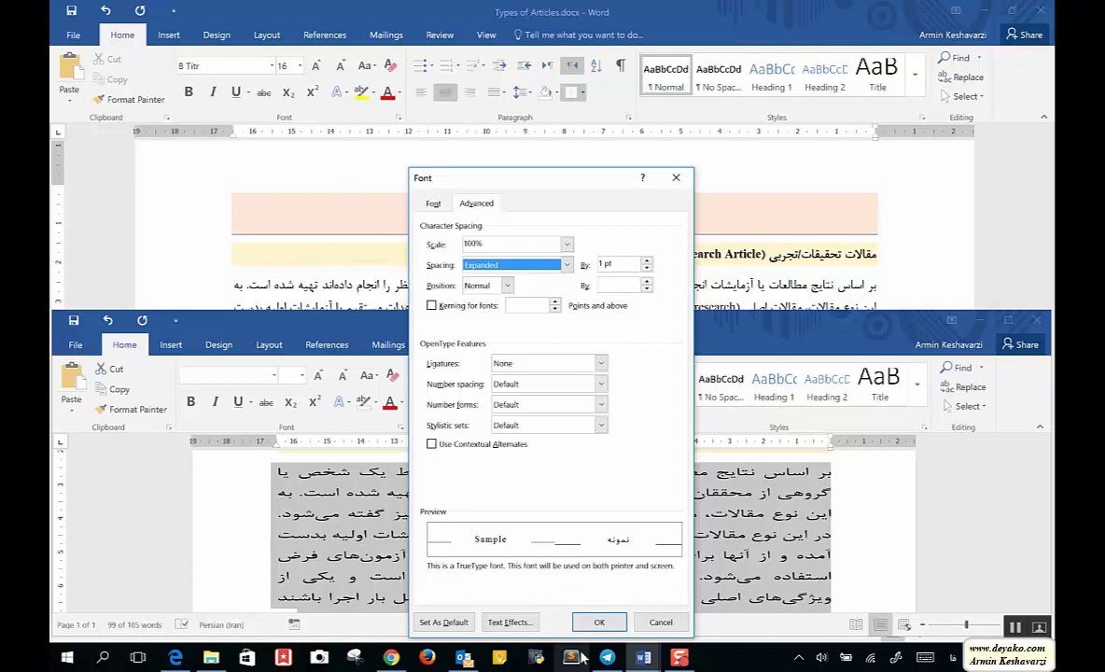
pyautogui.click(599, 621)
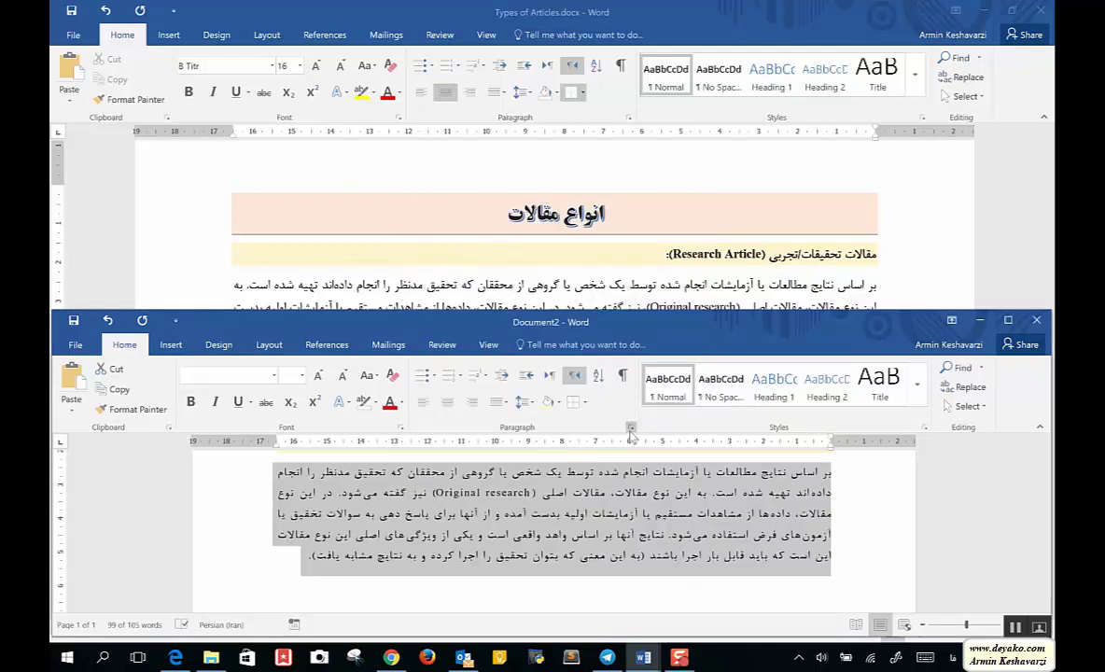
# Step: Change the paragraph's character spacing to Condensed
pyautogui.click(401, 429)
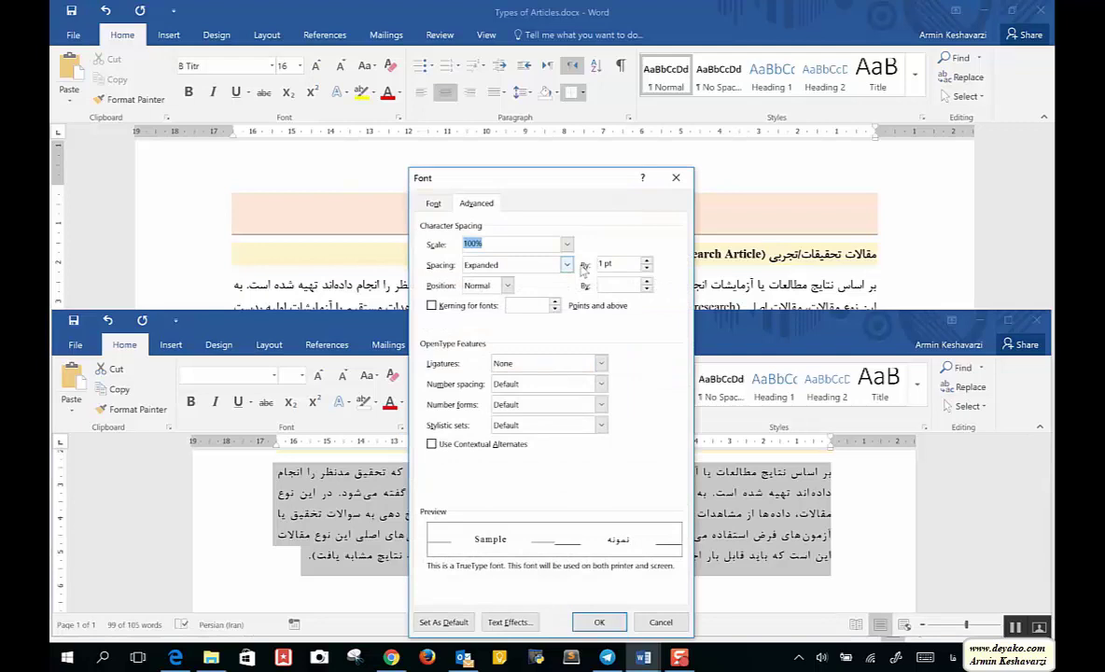
pyautogui.click(565, 265)
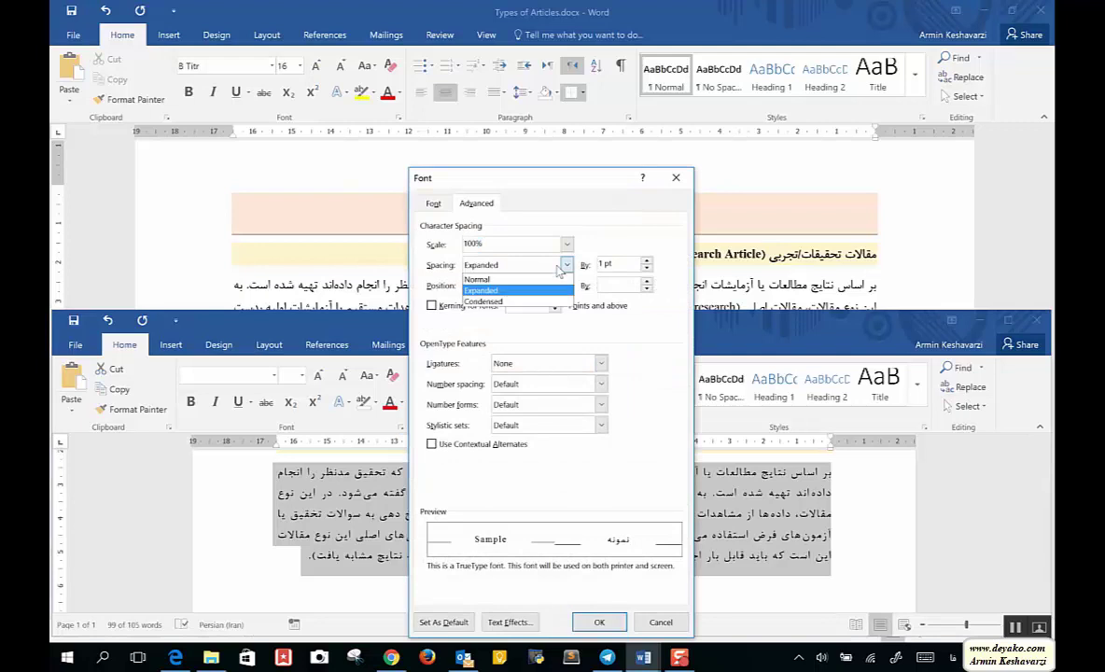
pyautogui.click(523, 299)
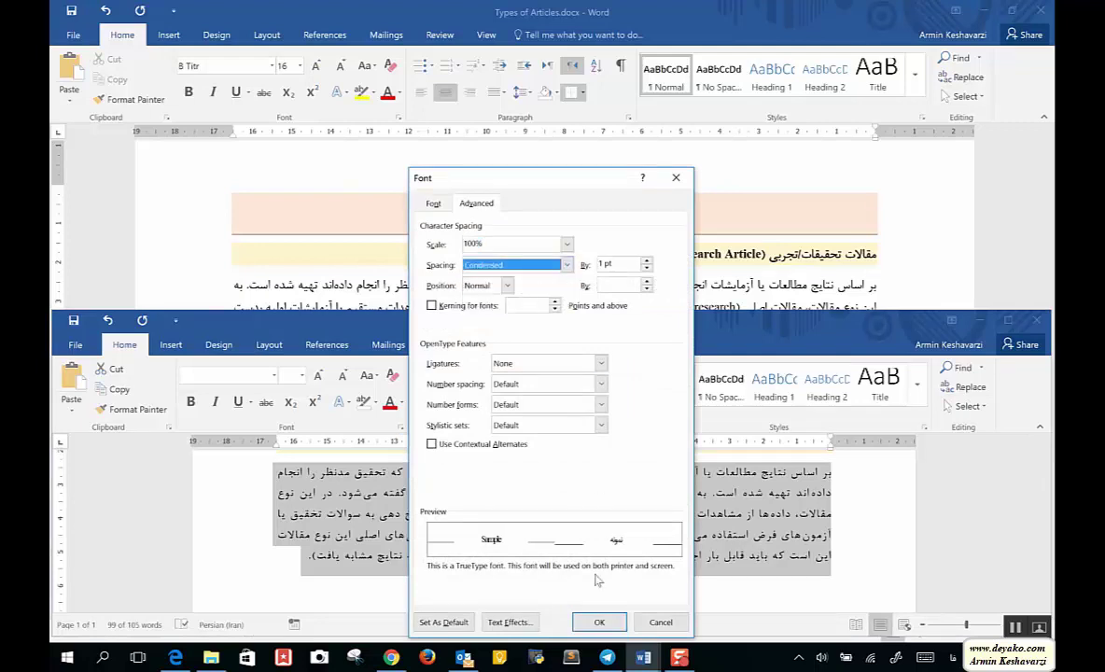
pyautogui.click(602, 622)
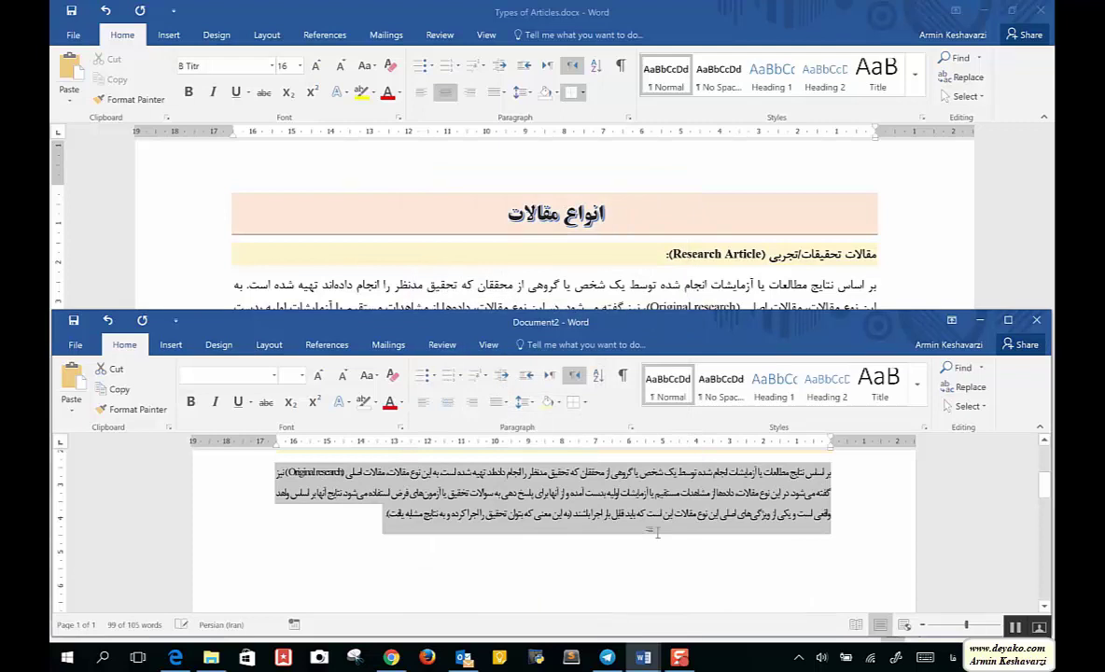
# Step: Keep spacing condensed and raise the paragraph's text position by 3 pt
pyautogui.click(401, 427)
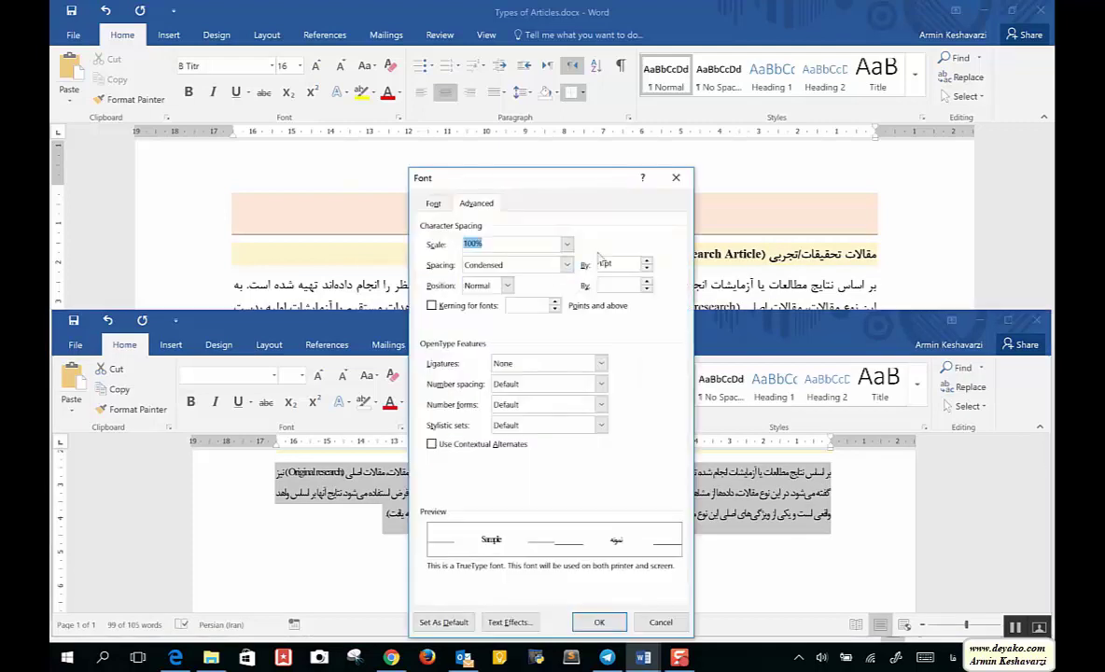
pyautogui.click(566, 265)
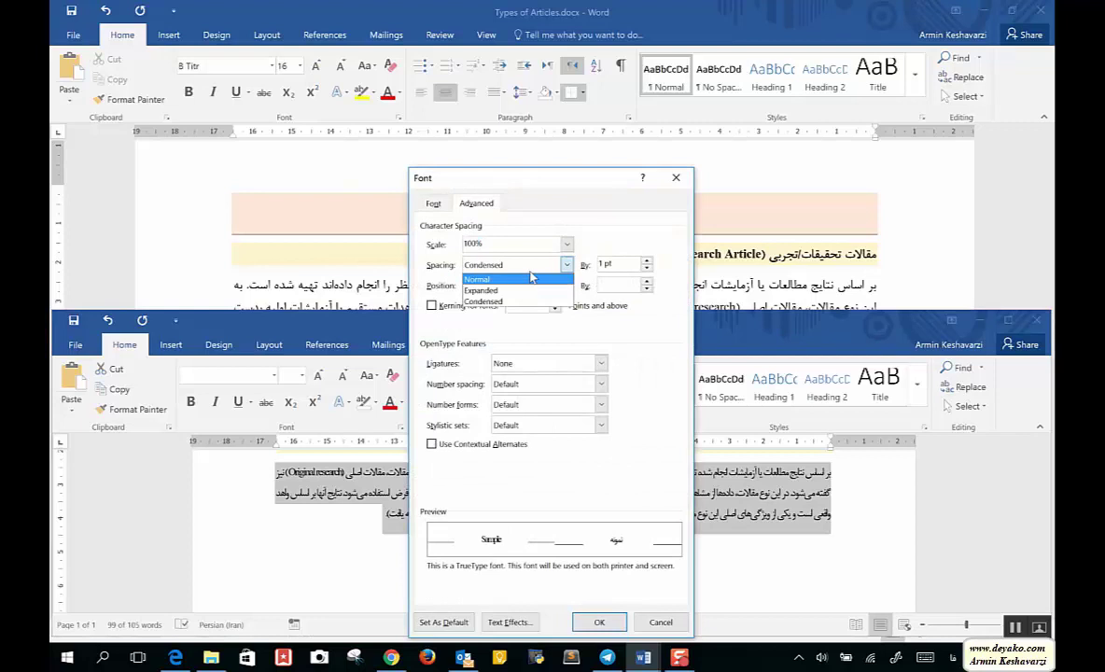
pyautogui.click(515, 265)
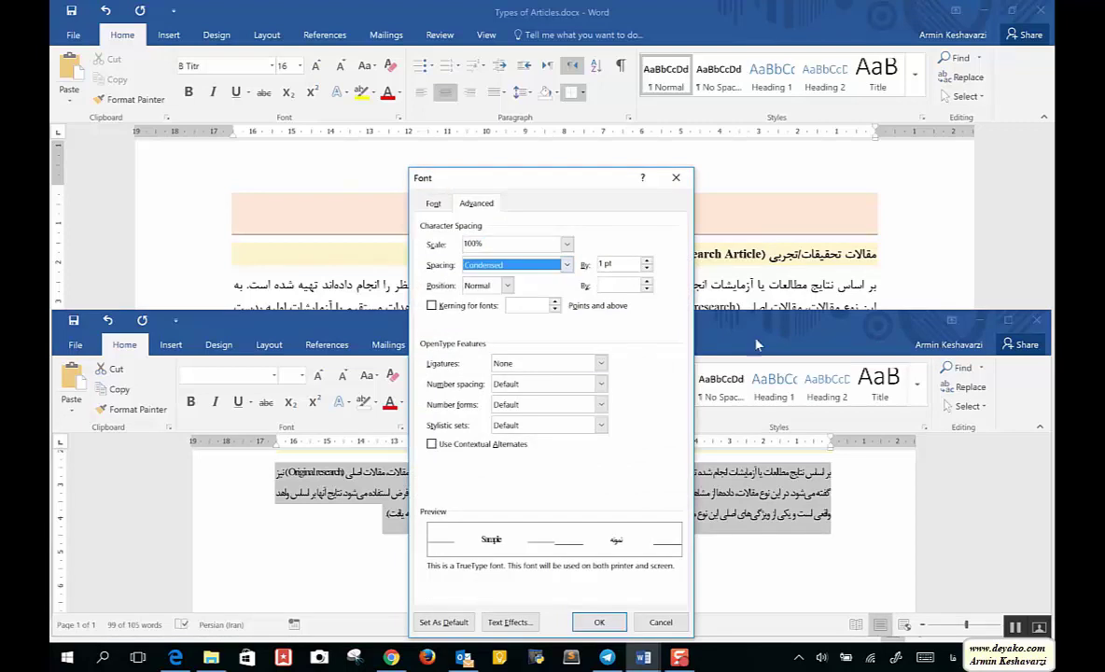
pyautogui.click(507, 285)
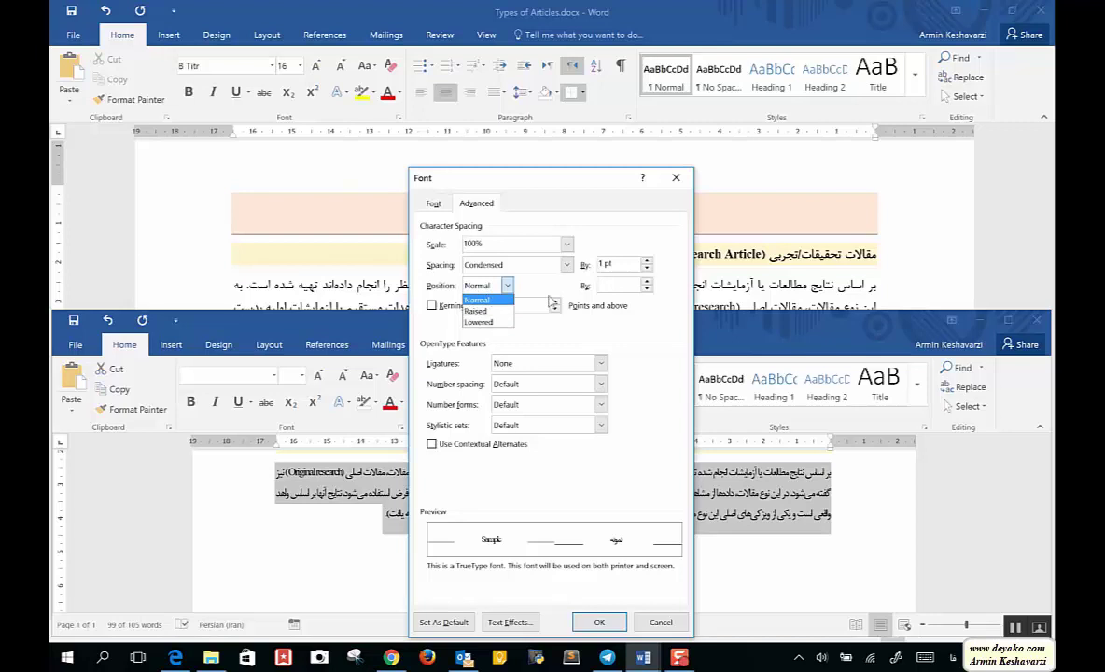
pyautogui.click(476, 311)
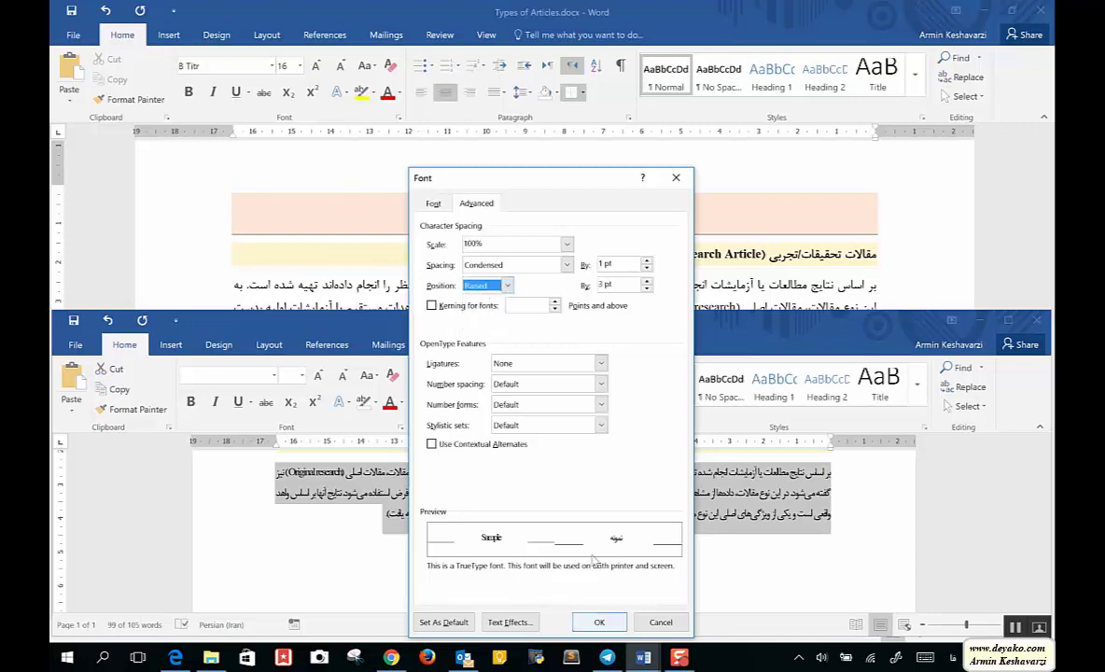
pyautogui.click(598, 624)
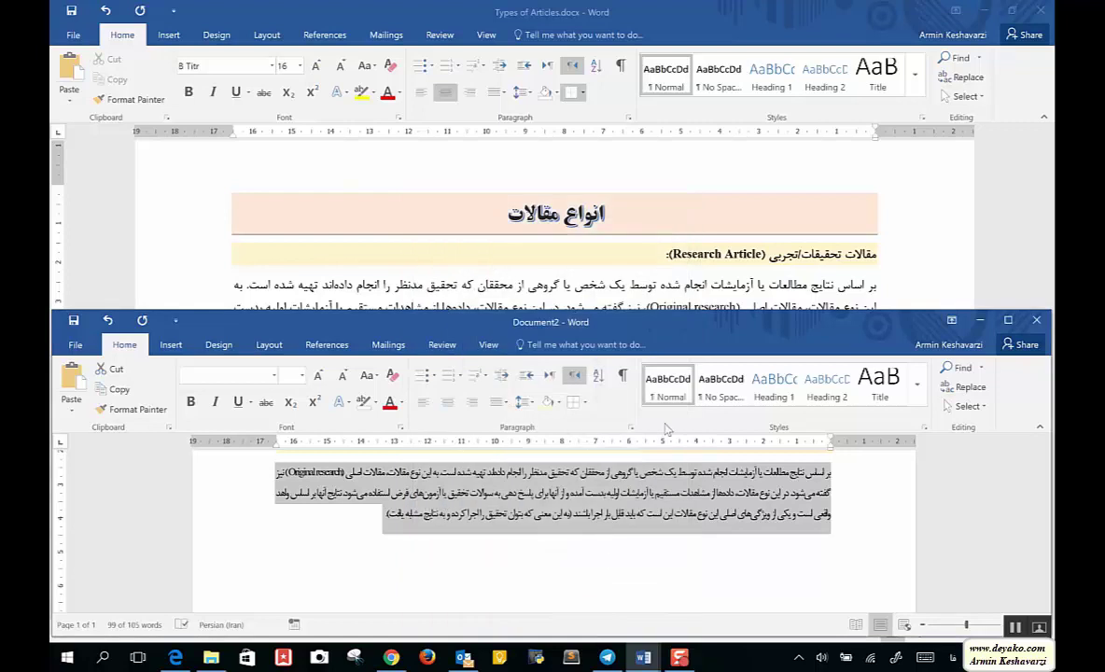
# Step: Raise the word محققان by 9 pt, then switch to Types of Articles.docx
pyautogui.scroll(2, 700, 485)
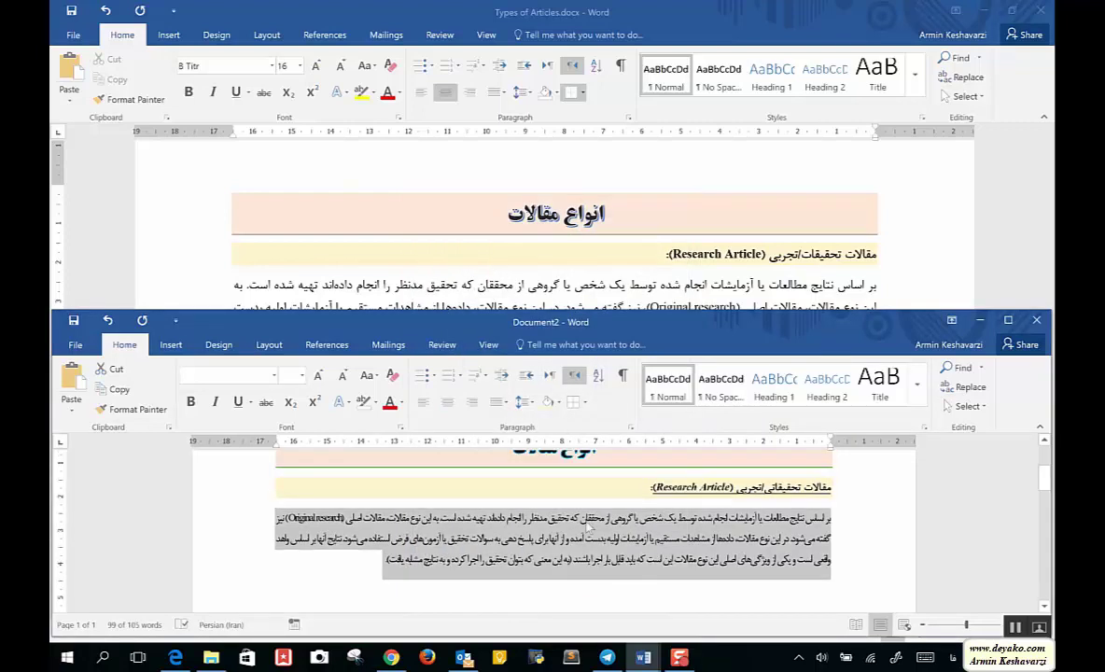
pyautogui.doubleClick(593, 519)
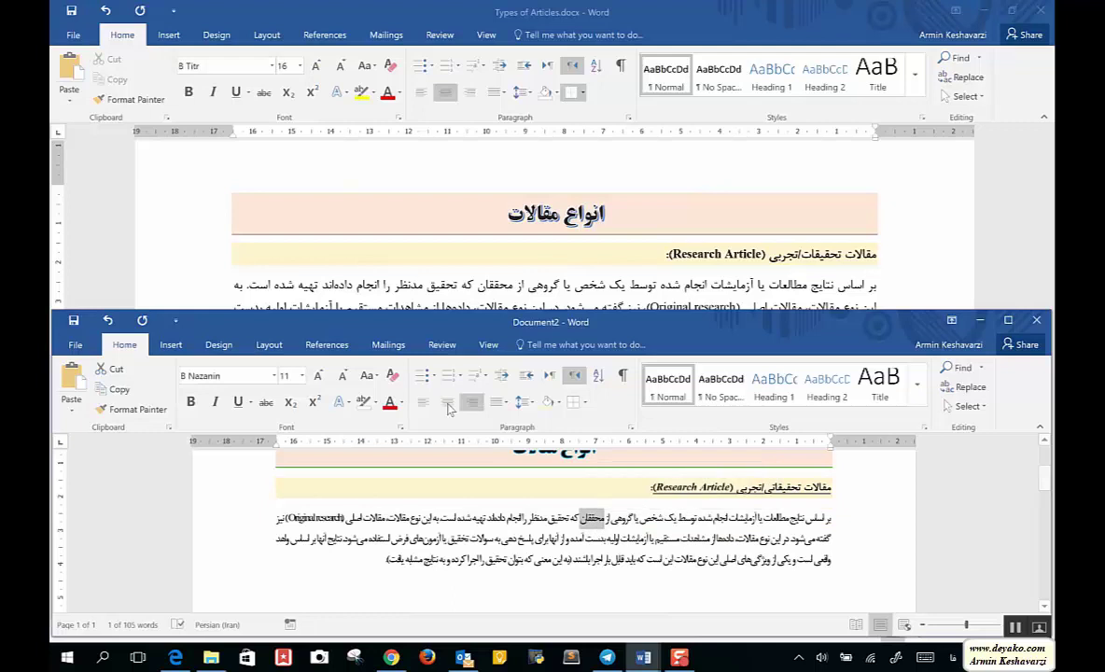
pyautogui.click(401, 428)
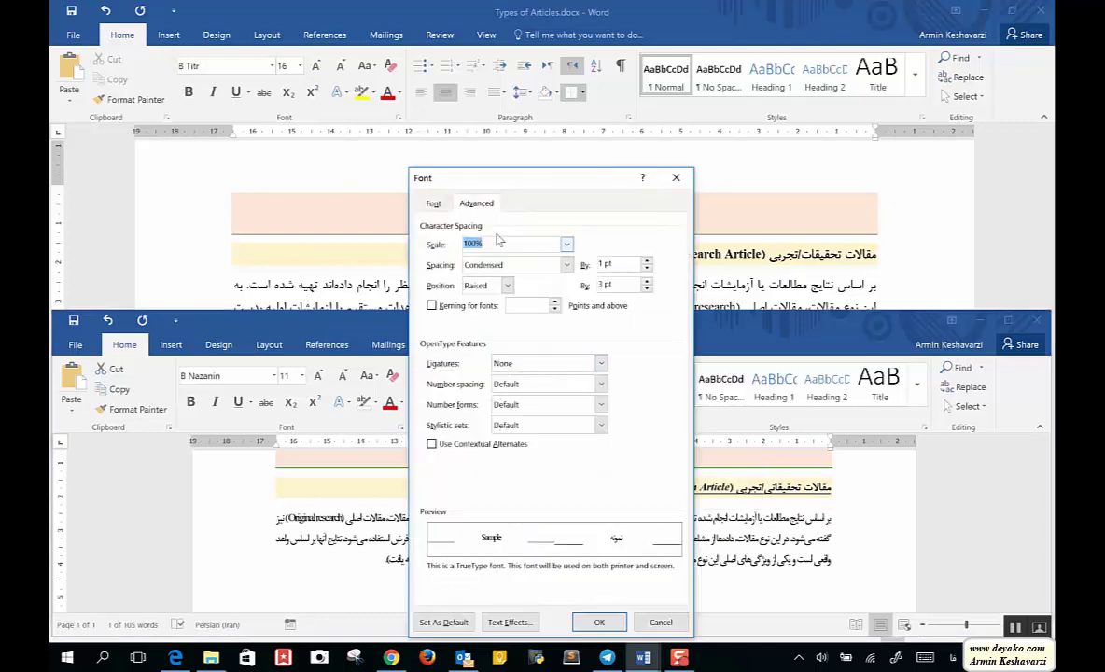
pyautogui.click(647, 281)
pyautogui.click(647, 281)
pyautogui.click(647, 281)
pyautogui.click(647, 281)
pyautogui.click(647, 281)
pyautogui.click(647, 281)
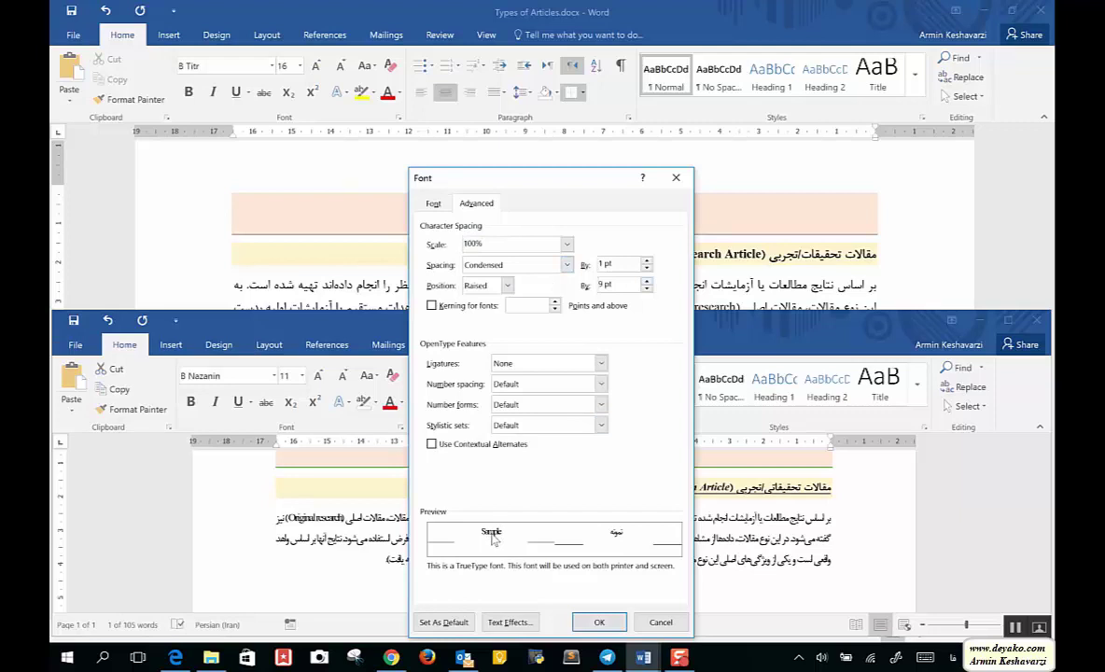
pyautogui.click(599, 622)
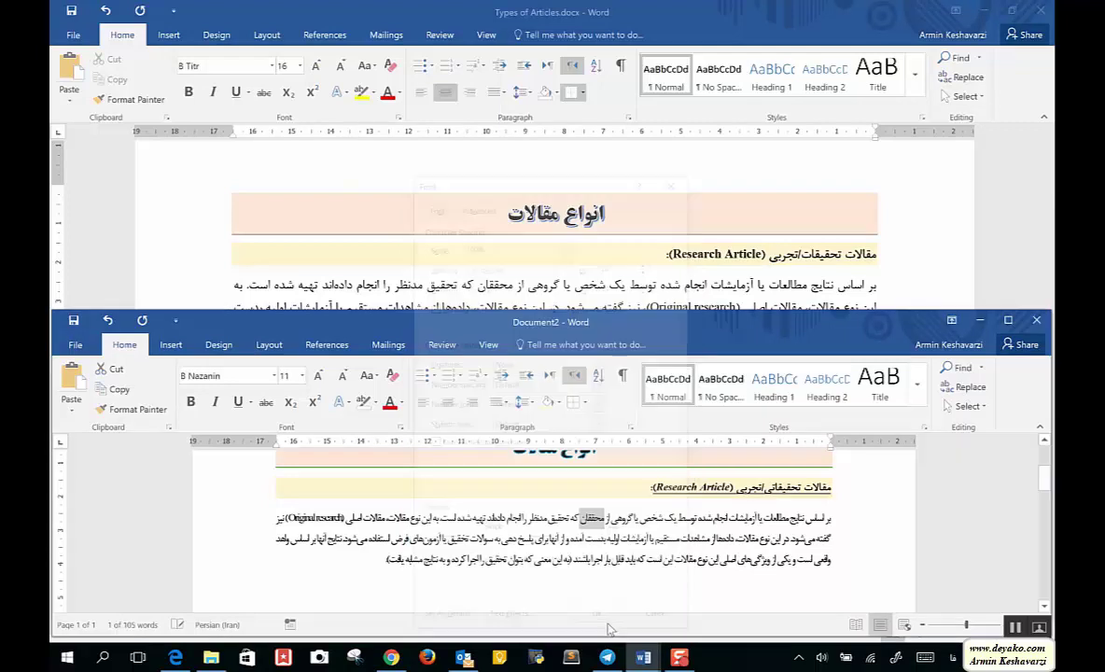
pyautogui.click(620, 543)
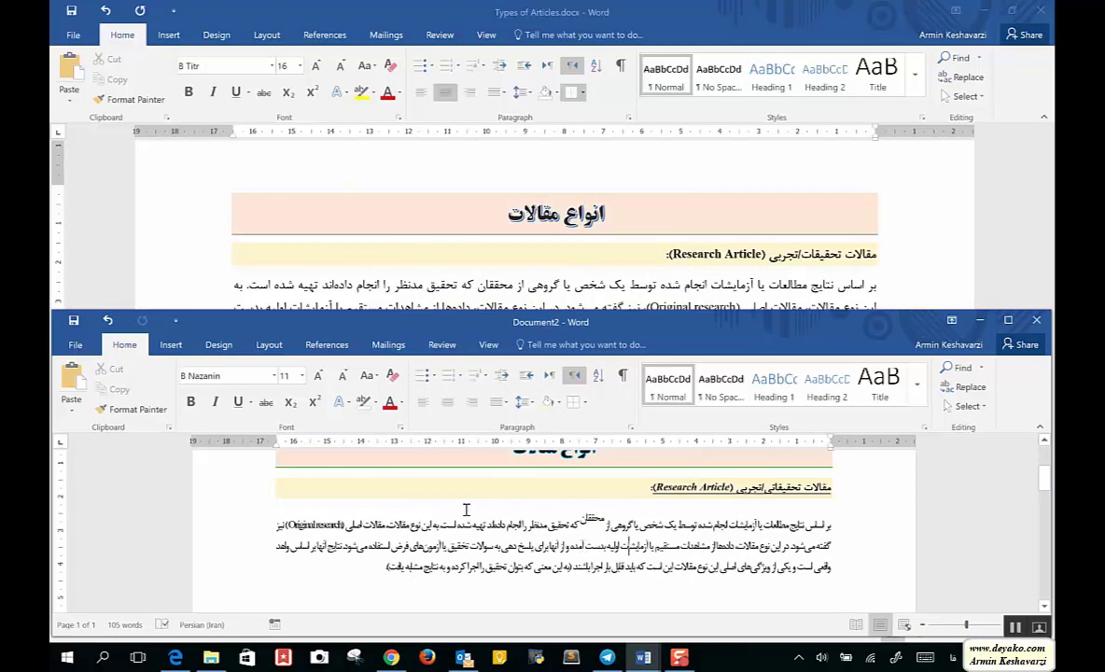
pyautogui.click(821, 271)
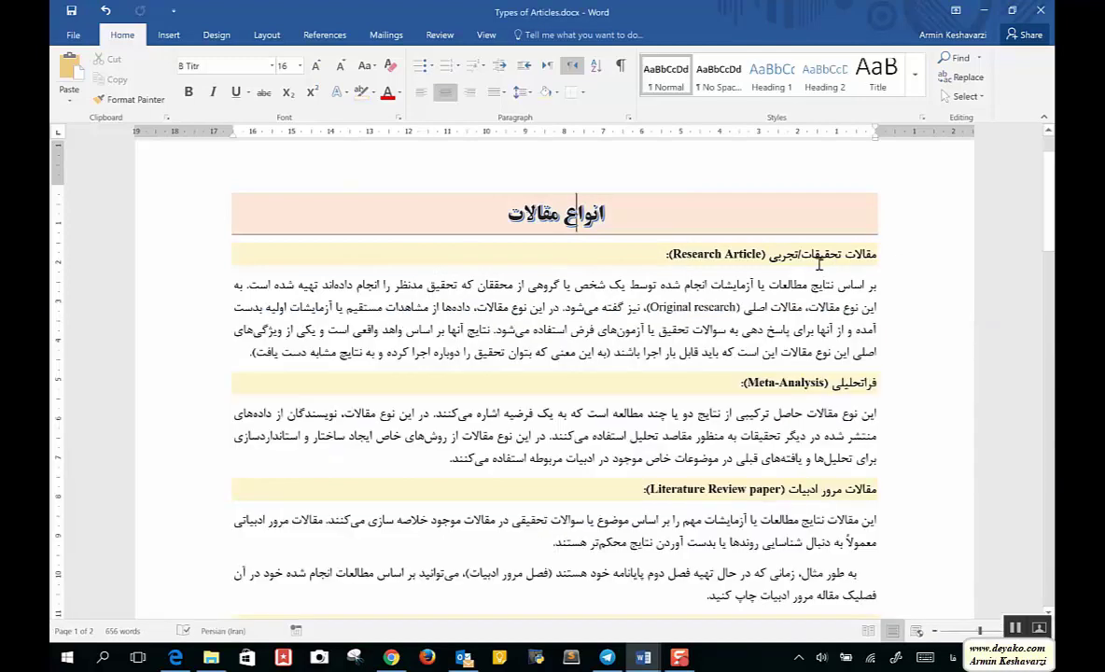
pyautogui.tripleClick(815, 347)
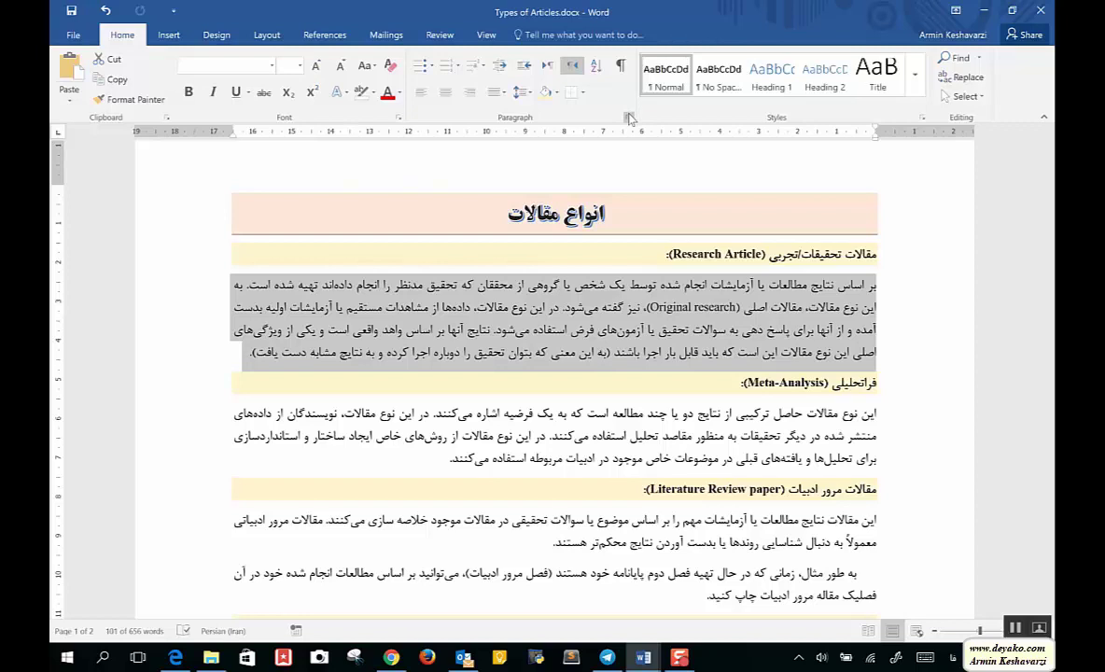
pyautogui.click(595, 72)
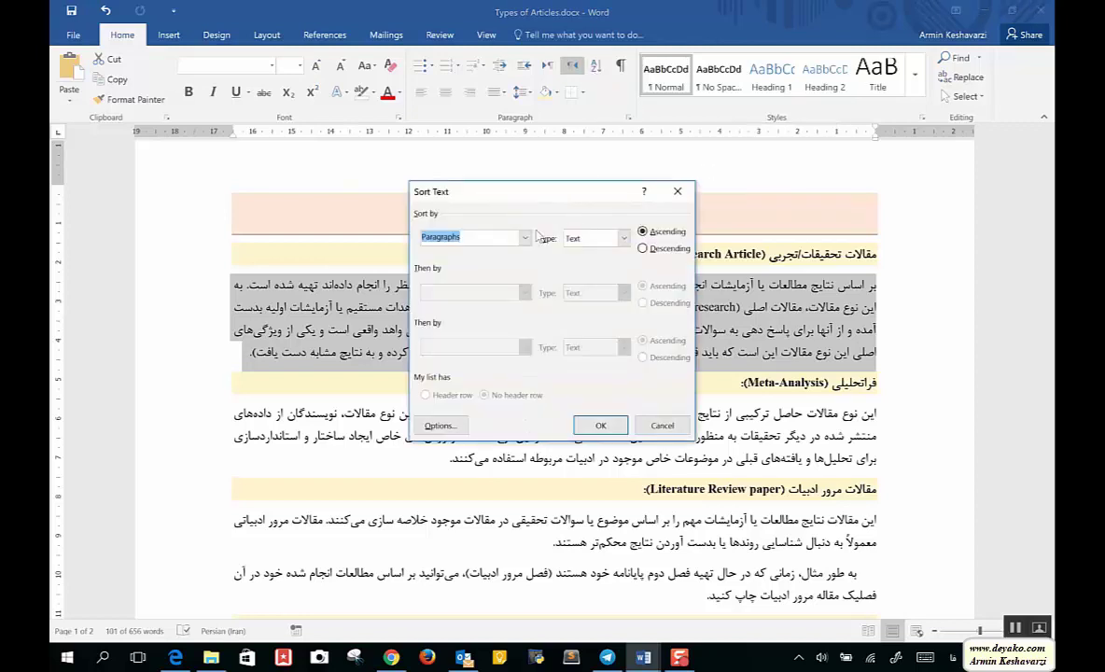
pyautogui.click(525, 238)
pyautogui.click(526, 239)
pyautogui.click(526, 238)
pyautogui.click(526, 239)
pyautogui.click(602, 427)
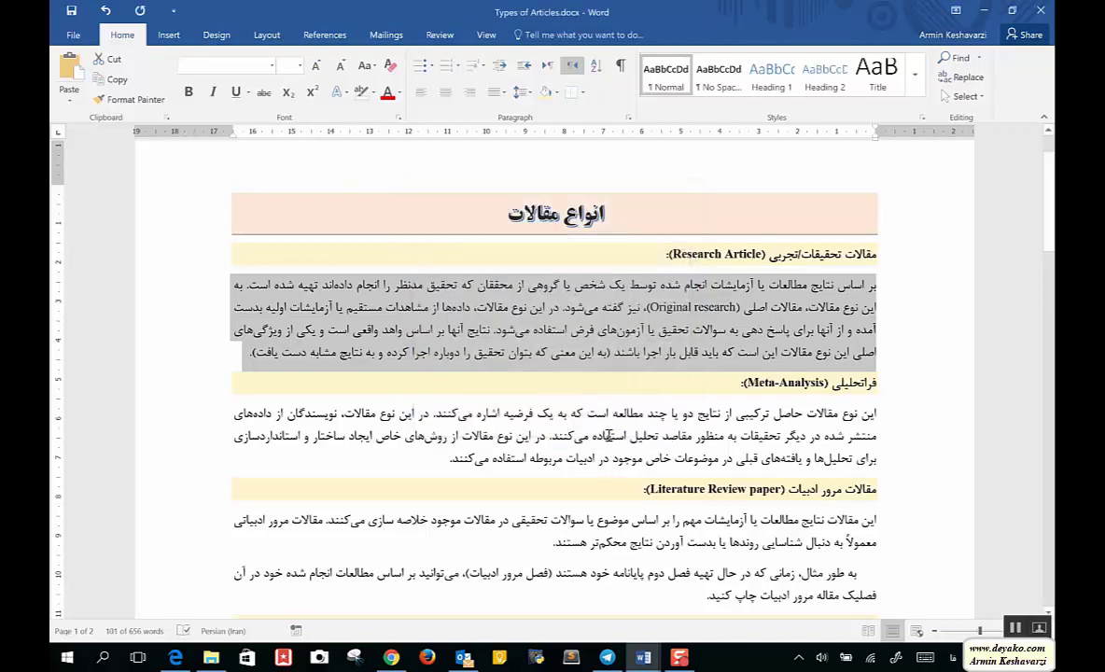
pyautogui.click(595, 65)
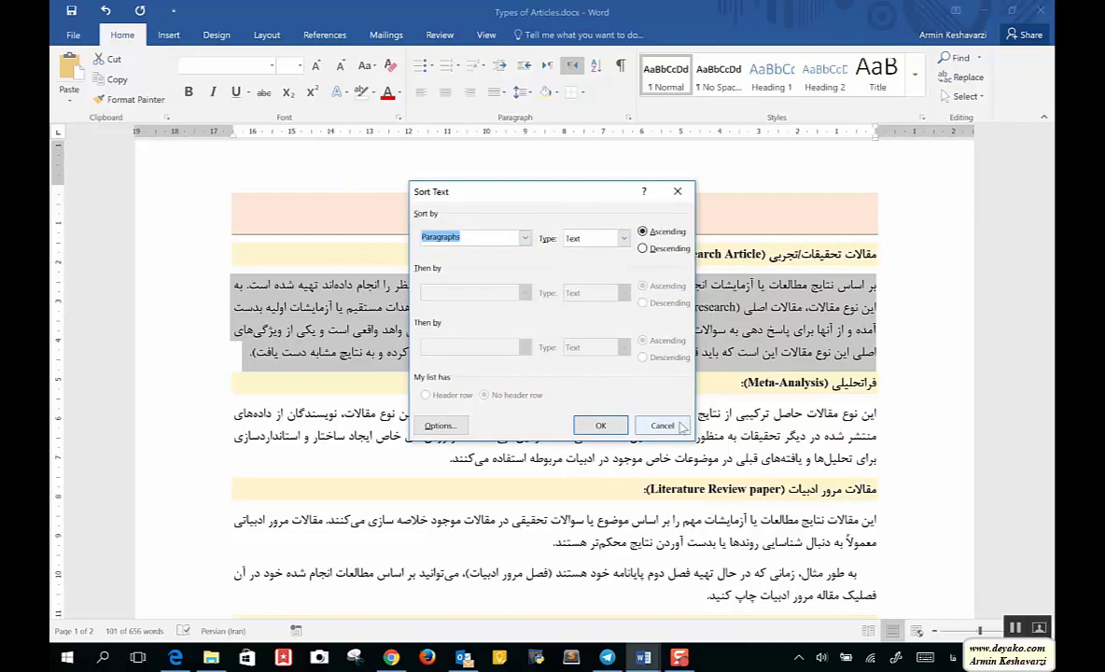
pyautogui.click(662, 426)
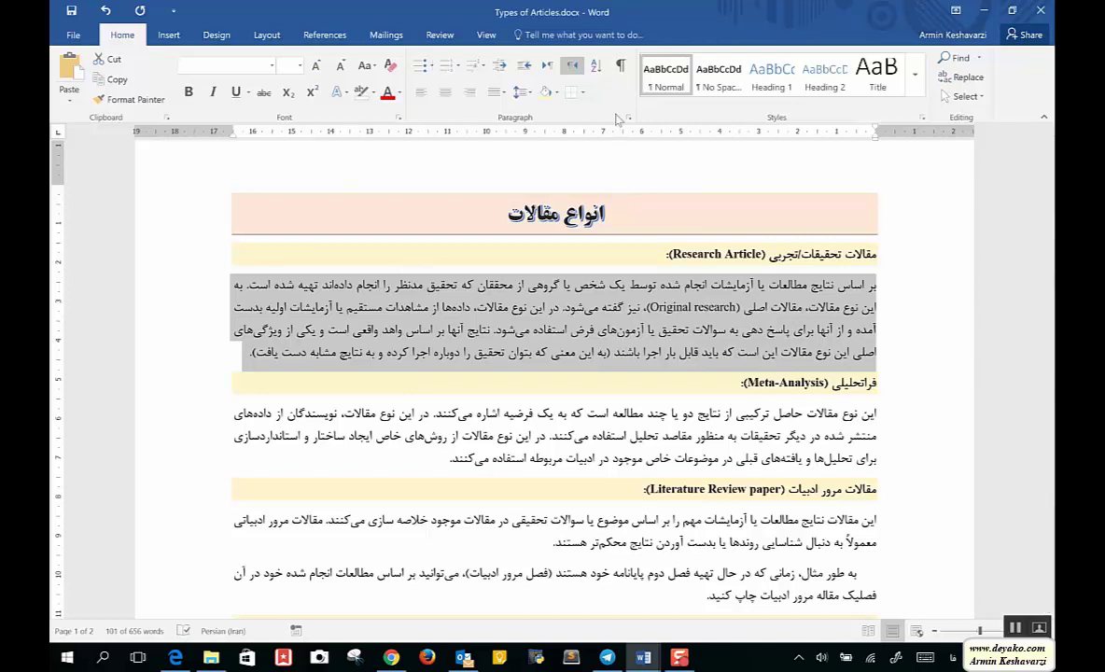
# Step: Keep single spacing and justified alignment, indenting the paragraph 0.7 cm before and 0.8 cm after text
pyautogui.click(526, 94)
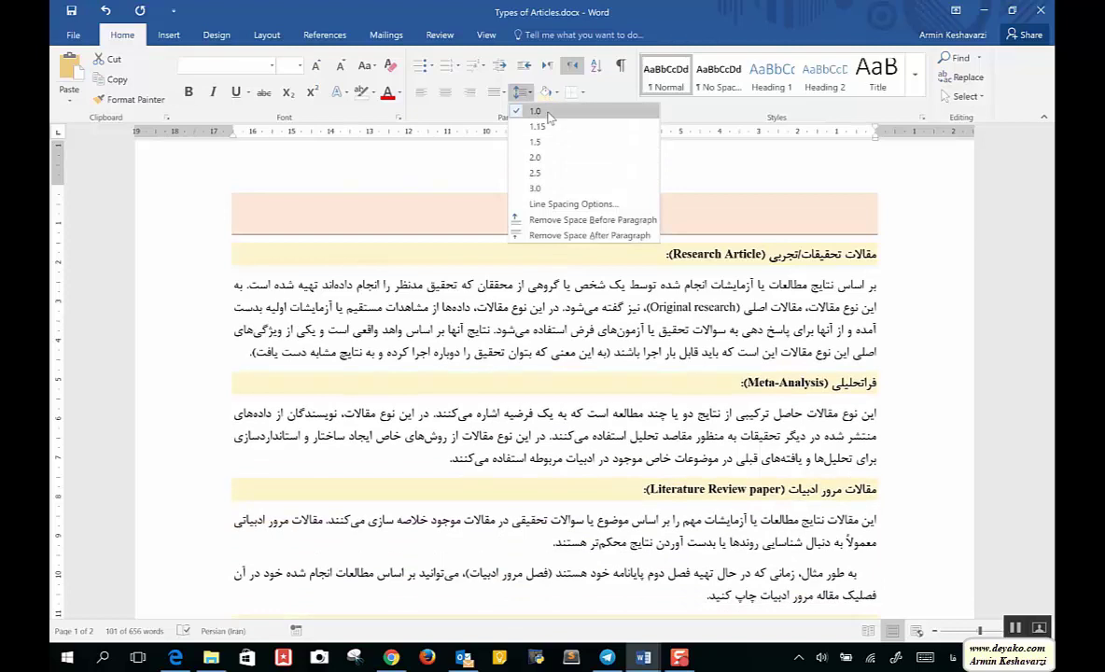
pyautogui.click(631, 91)
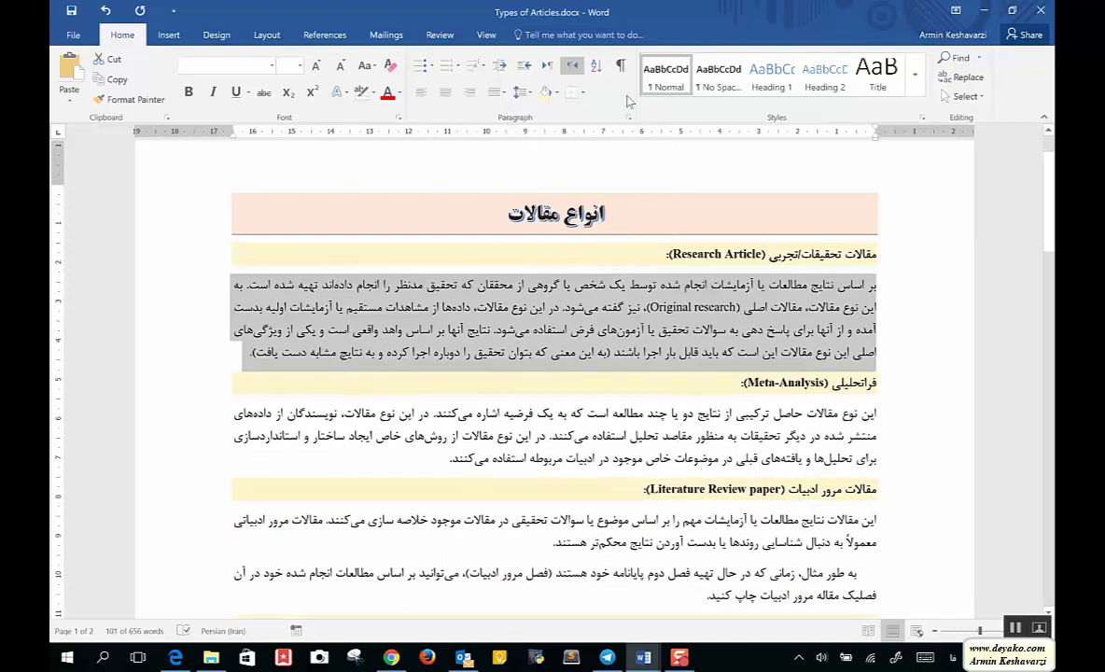
pyautogui.click(630, 119)
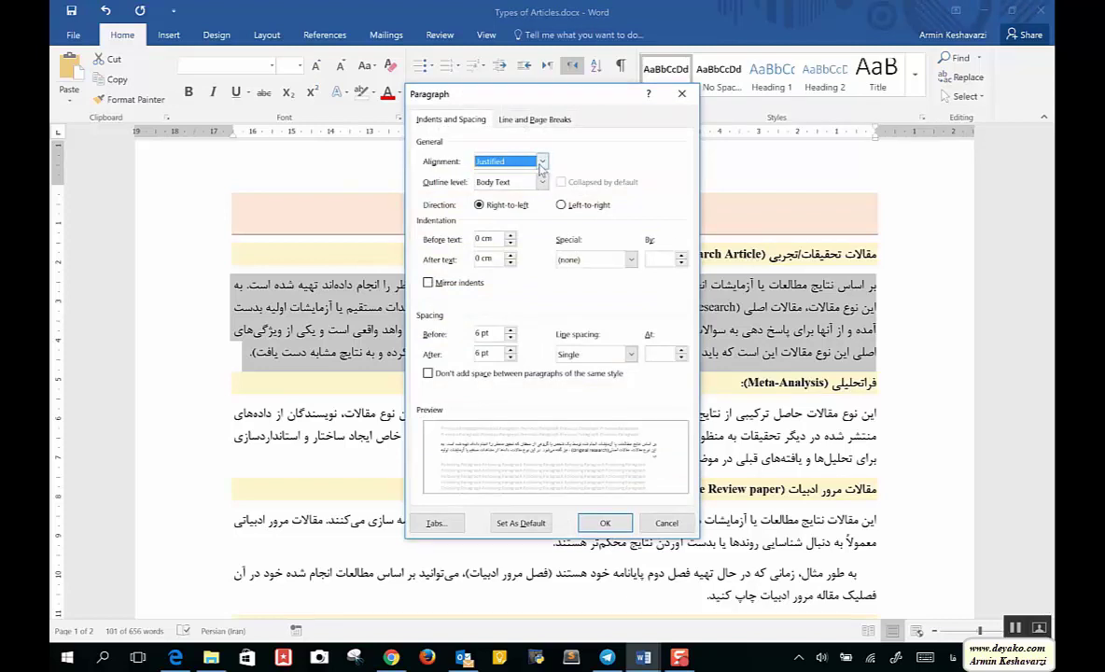
pyautogui.click(542, 163)
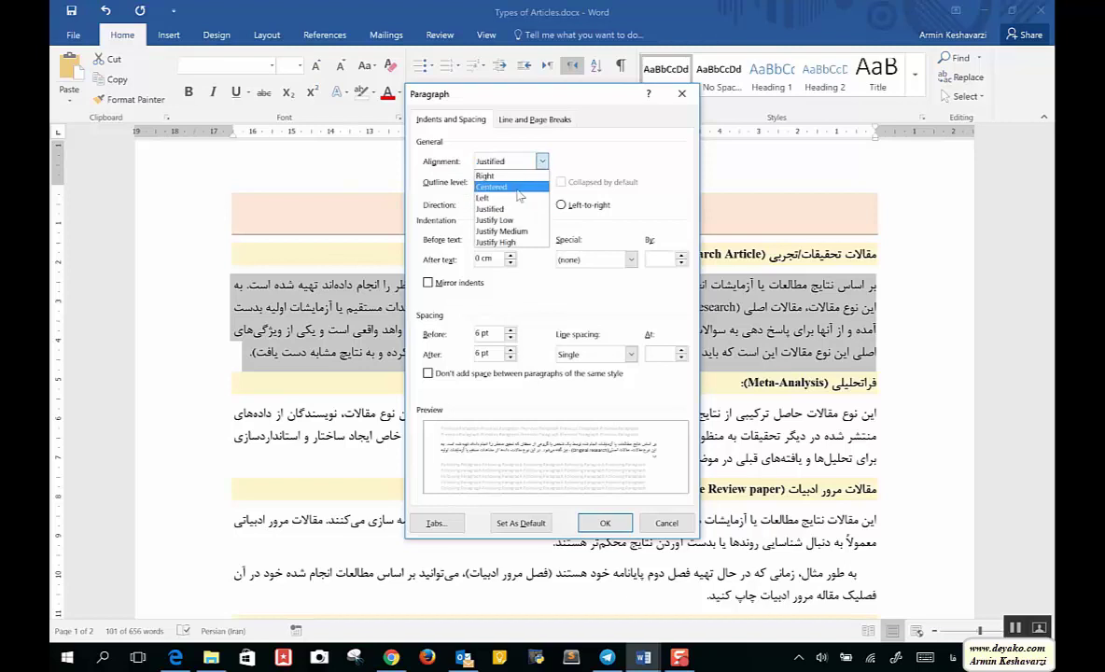
pyautogui.click(617, 175)
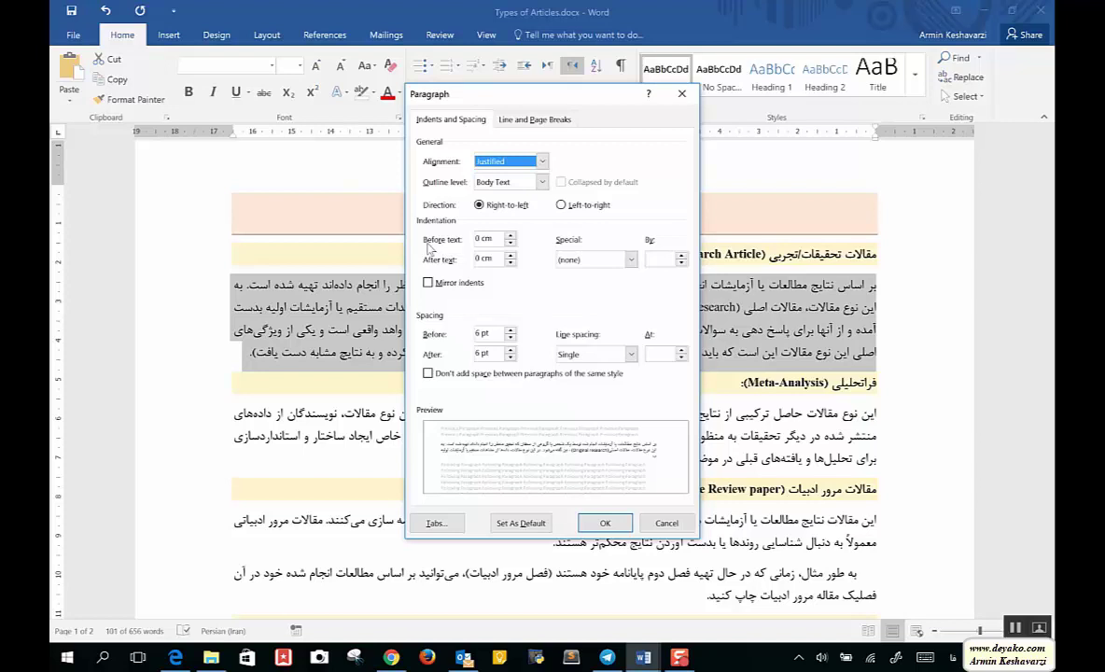
pyautogui.click(511, 237)
pyautogui.click(512, 236)
pyautogui.click(512, 236)
pyautogui.click(511, 236)
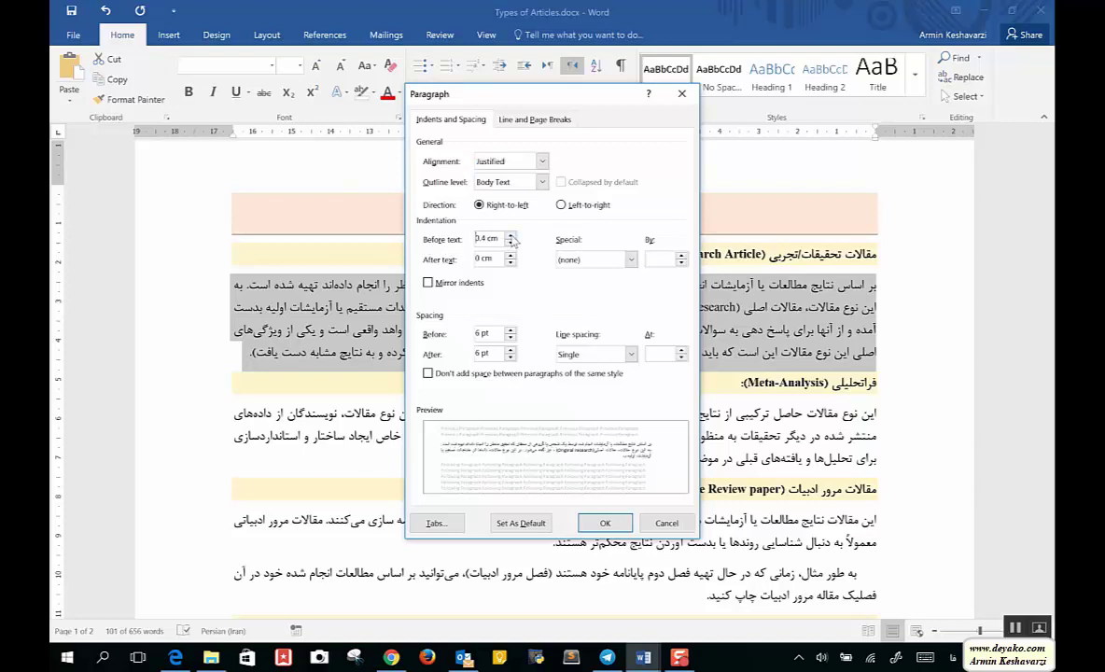
pyautogui.click(511, 237)
pyautogui.click(511, 236)
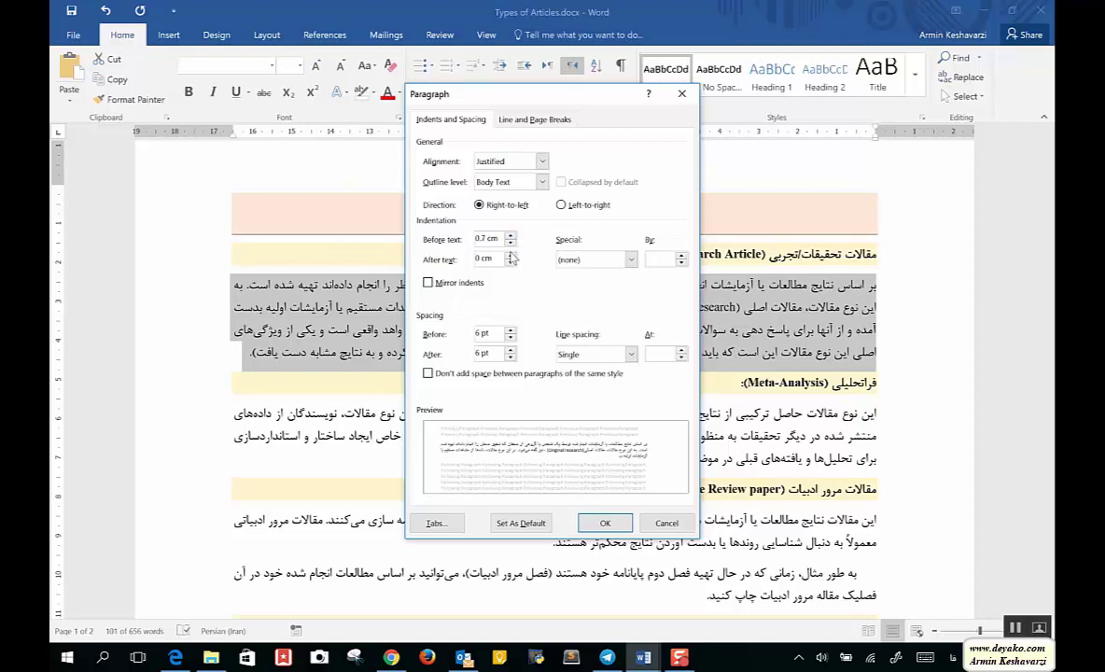
pyautogui.doubleClick(512, 256)
pyautogui.doubleClick(512, 256)
pyautogui.doubleClick(511, 256)
pyautogui.doubleClick(512, 255)
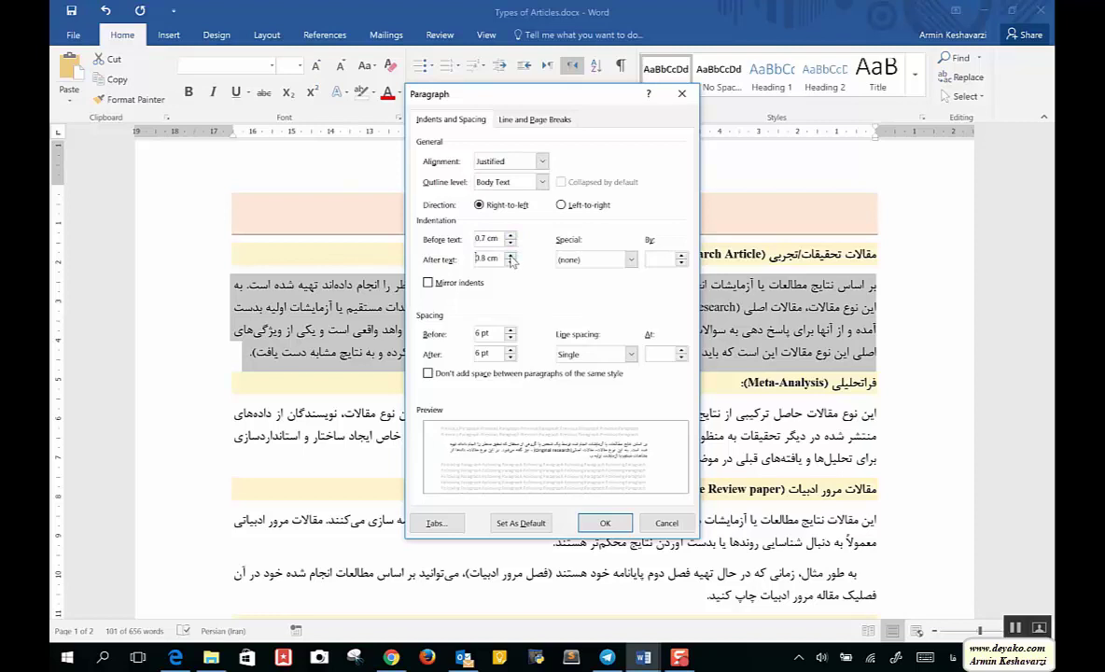
pyautogui.click(601, 523)
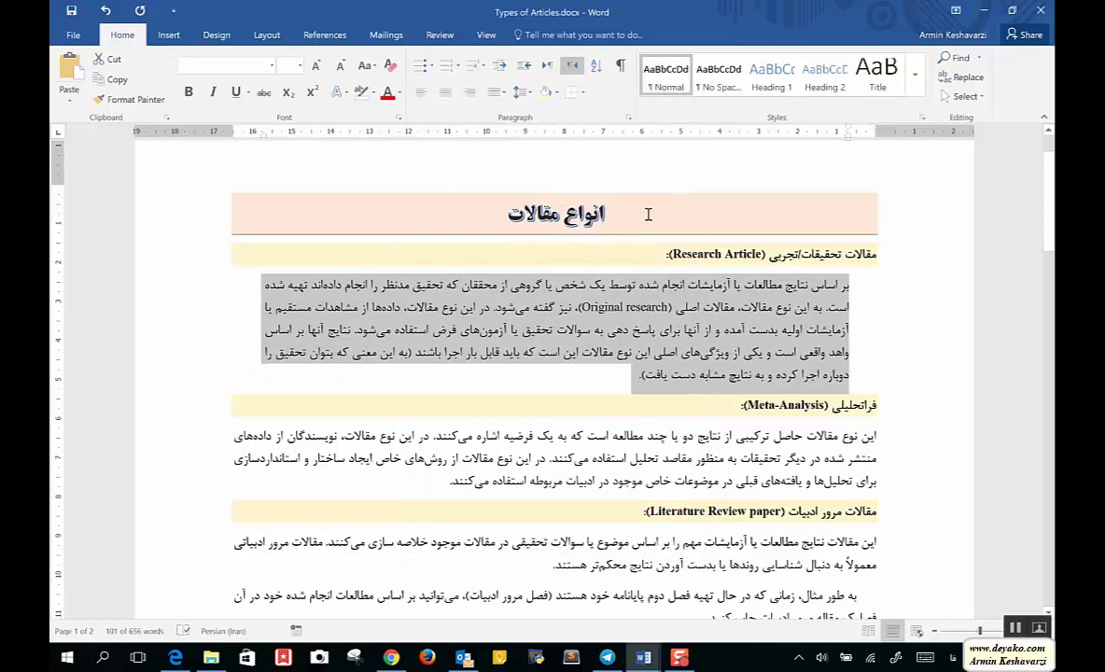
# Step: Give the Research Article paragraph a First line special indent of 1.27 cm
pyautogui.click(629, 118)
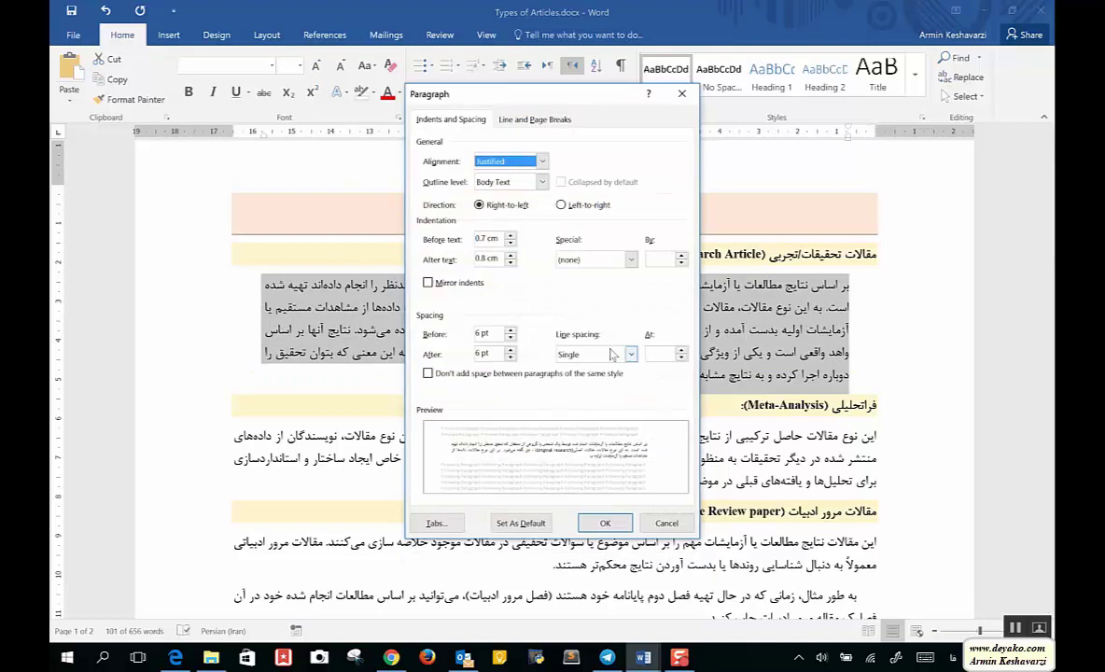
pyautogui.click(631, 261)
pyautogui.click(616, 285)
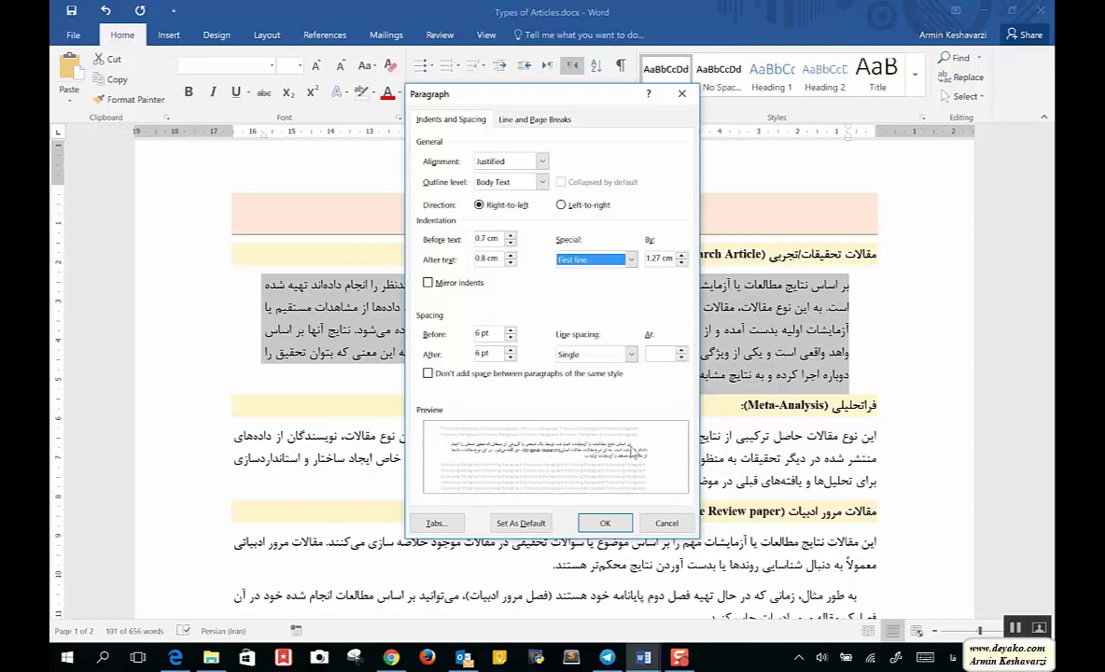
pyautogui.click(608, 523)
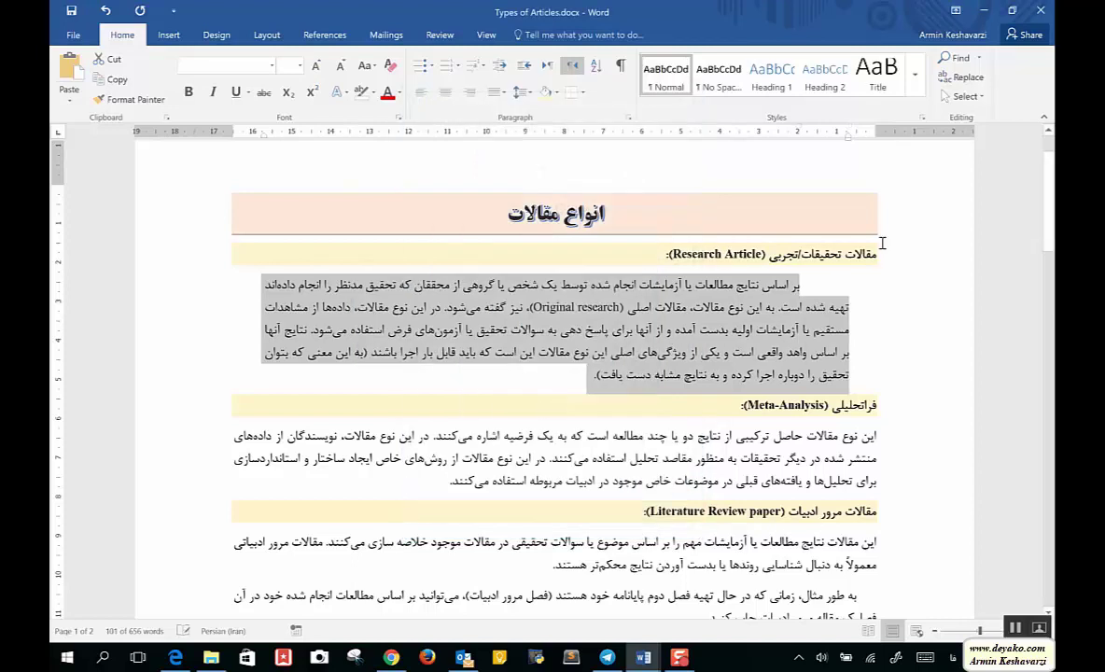
# Step: Try a 0.5 cm first-line indent but cancel it, keeping the existing indent
pyautogui.click(629, 118)
pyautogui.click(682, 264)
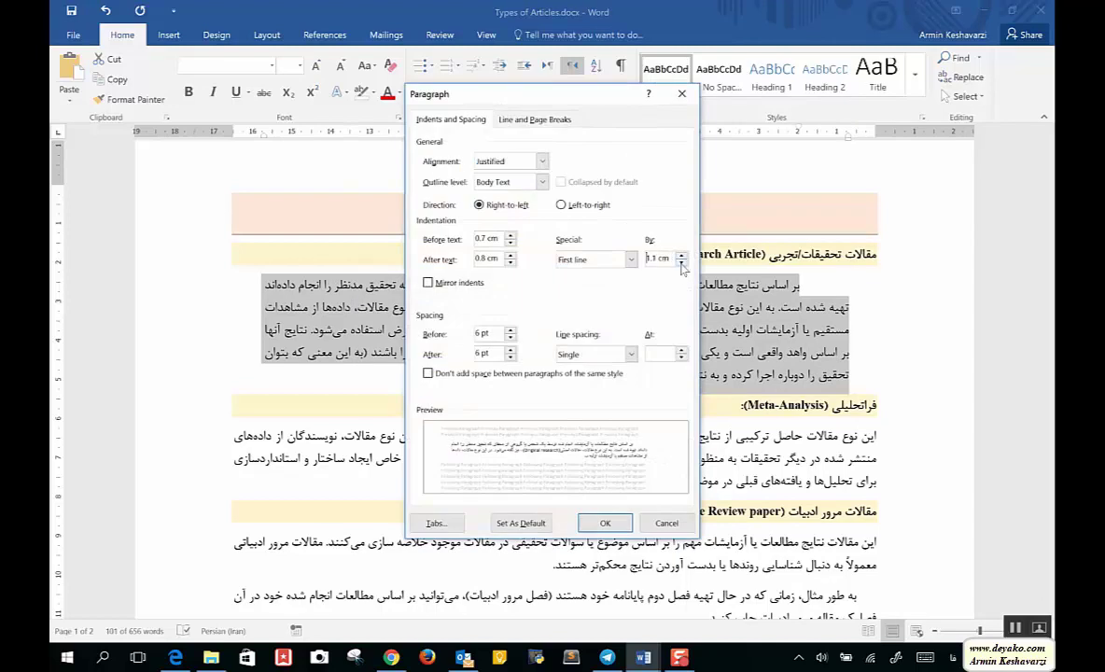
pyautogui.click(682, 264)
pyautogui.click(682, 264)
pyautogui.click(683, 264)
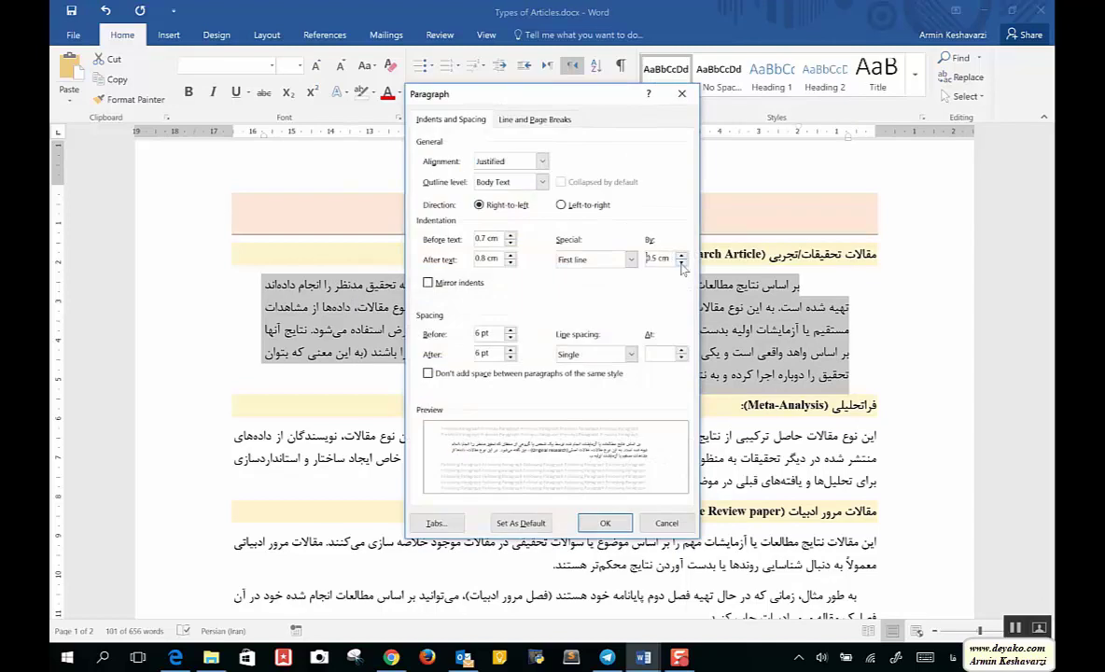
pyautogui.click(667, 523)
pyautogui.scroll(-2, 672, 525)
pyautogui.scroll(-1, 672, 523)
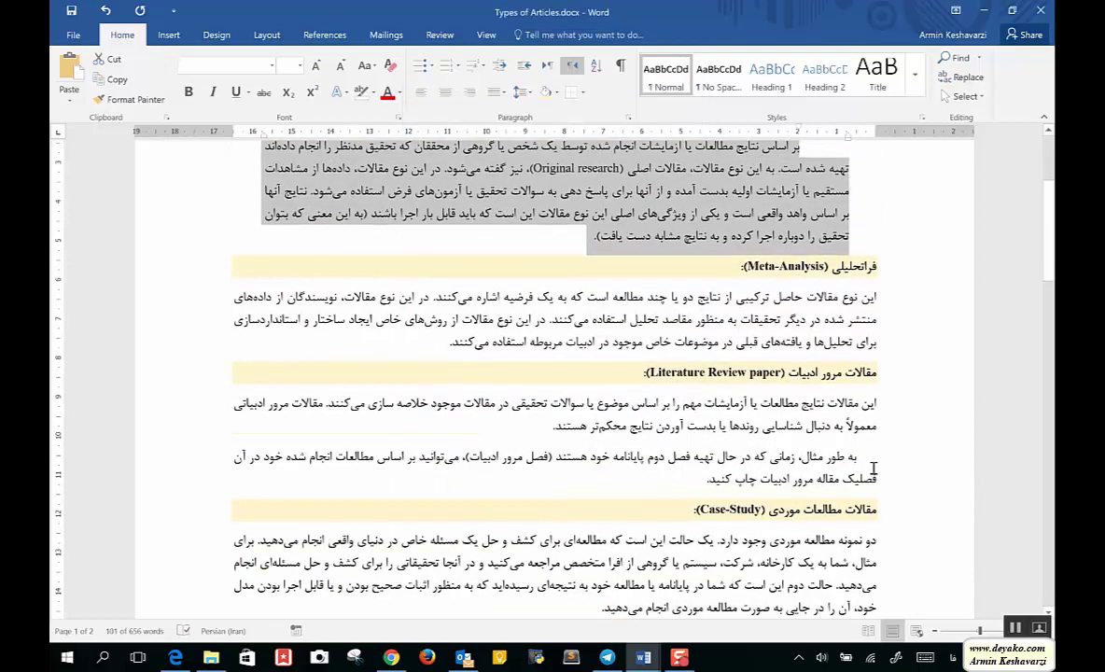
pyautogui.click(874, 469)
pyautogui.tripleClick(859, 416)
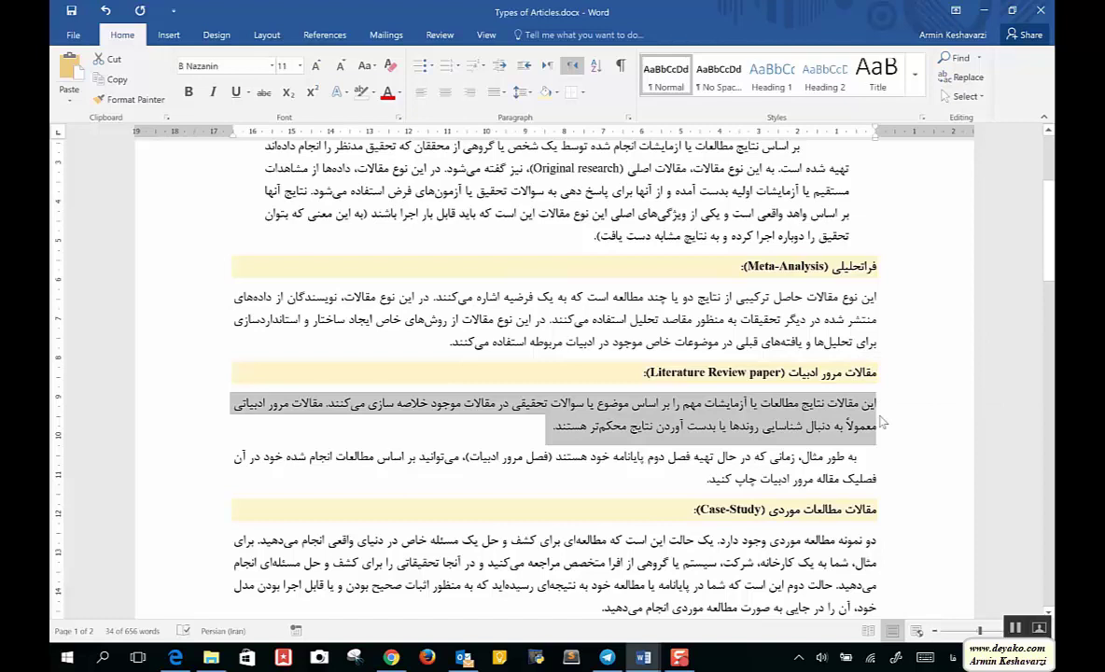
pyautogui.click(881, 423)
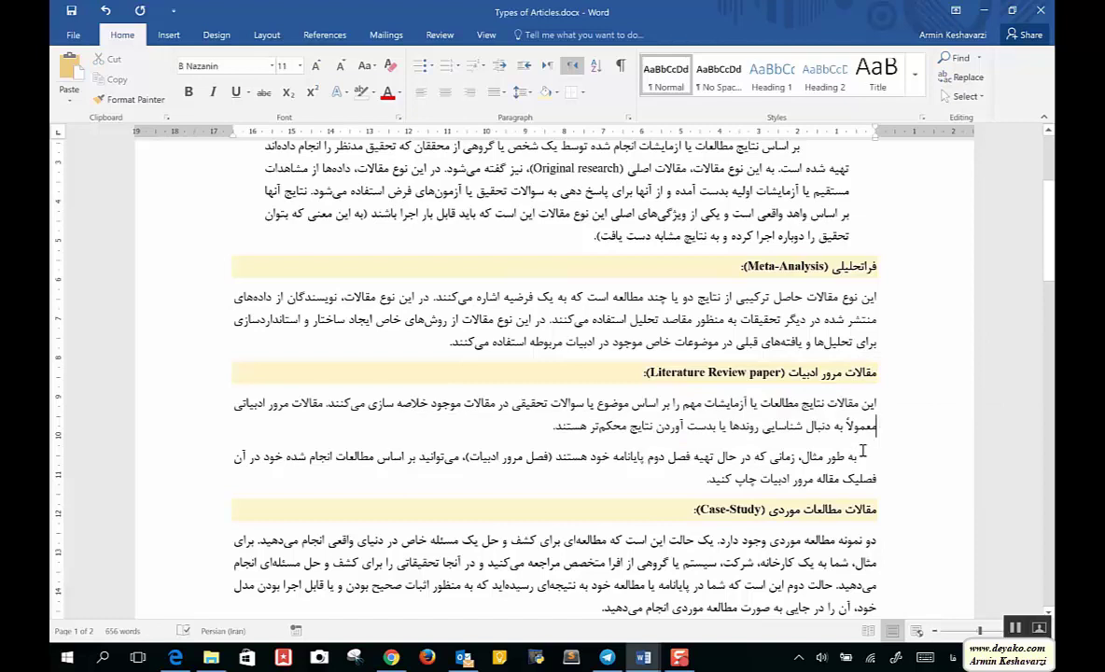
pyautogui.click(627, 118)
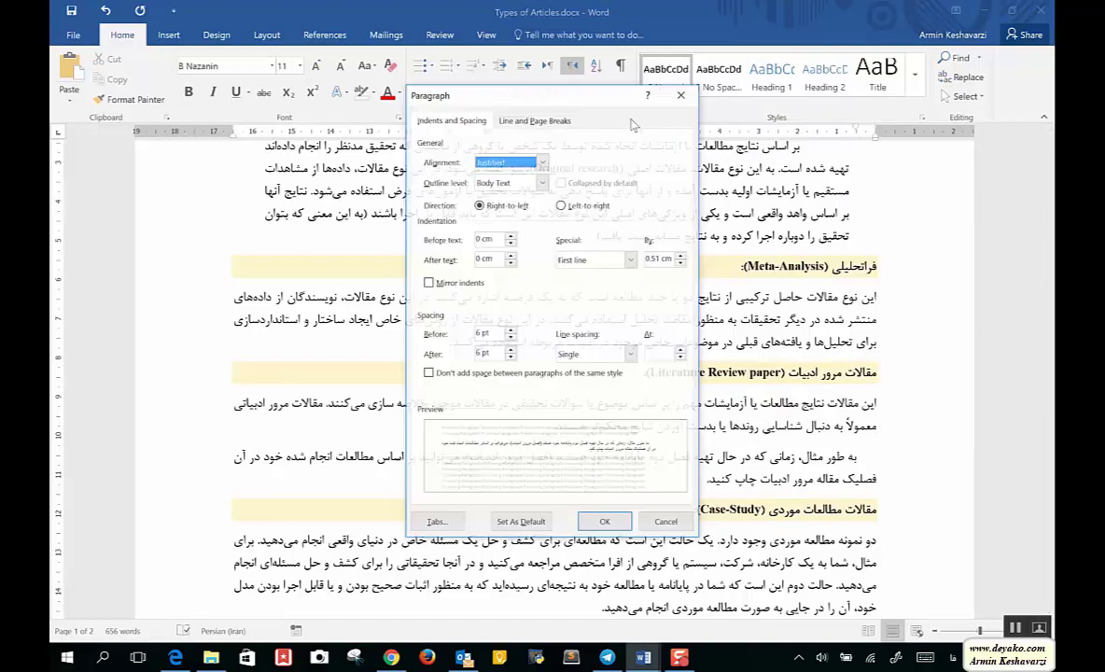
pyautogui.click(682, 262)
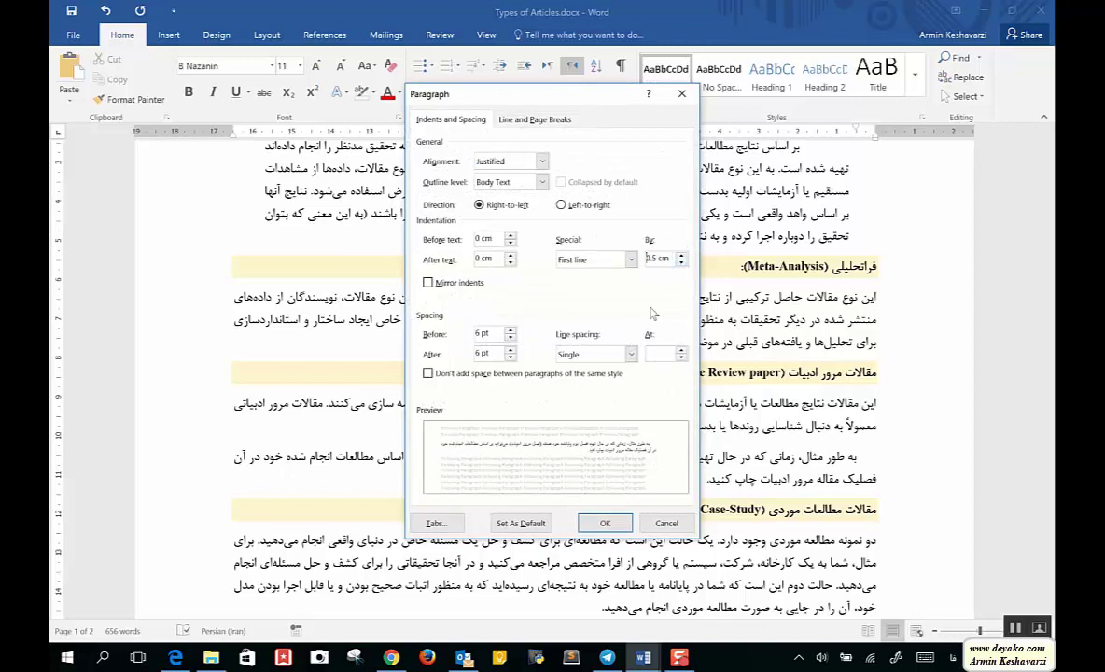
pyautogui.click(602, 524)
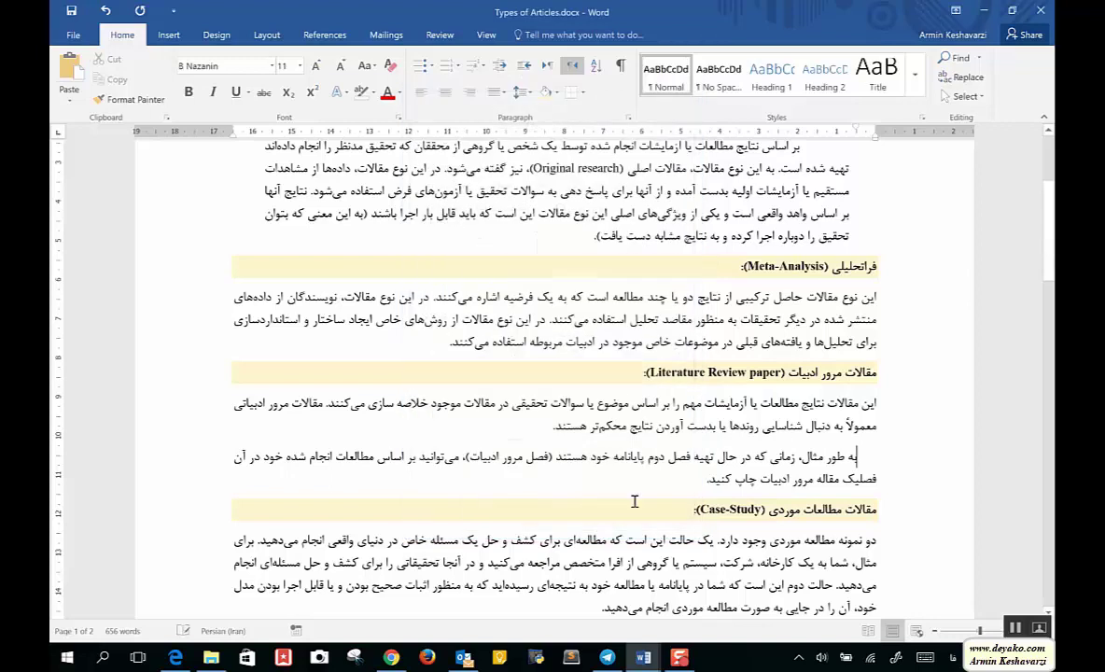
pyautogui.click(628, 118)
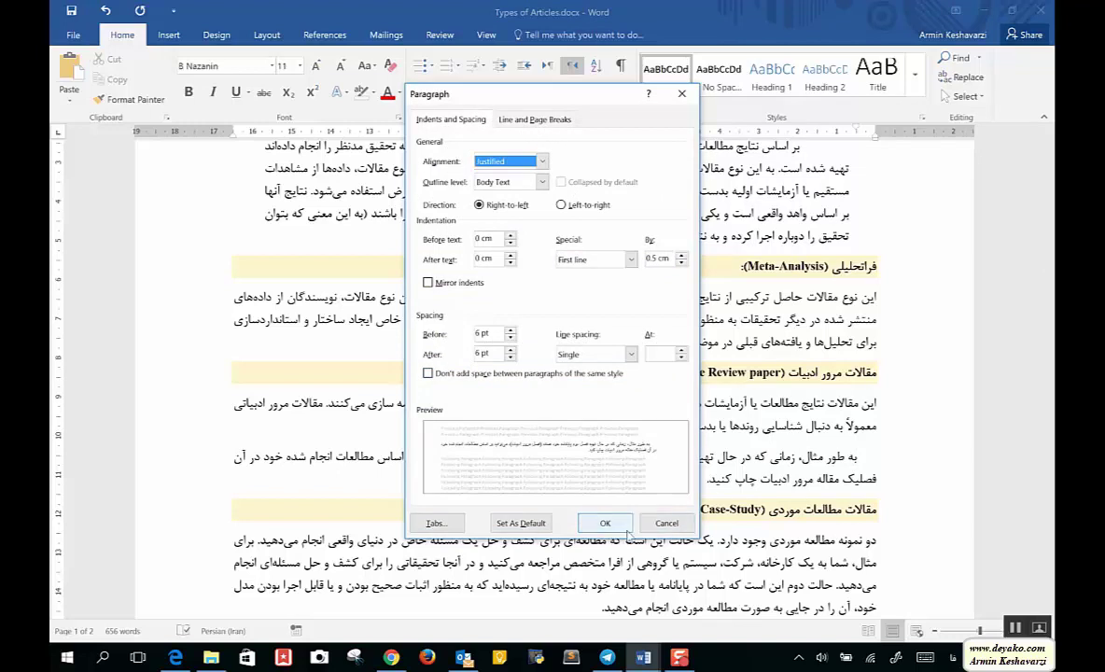
pyautogui.click(669, 524)
pyautogui.tripleClick(794, 416)
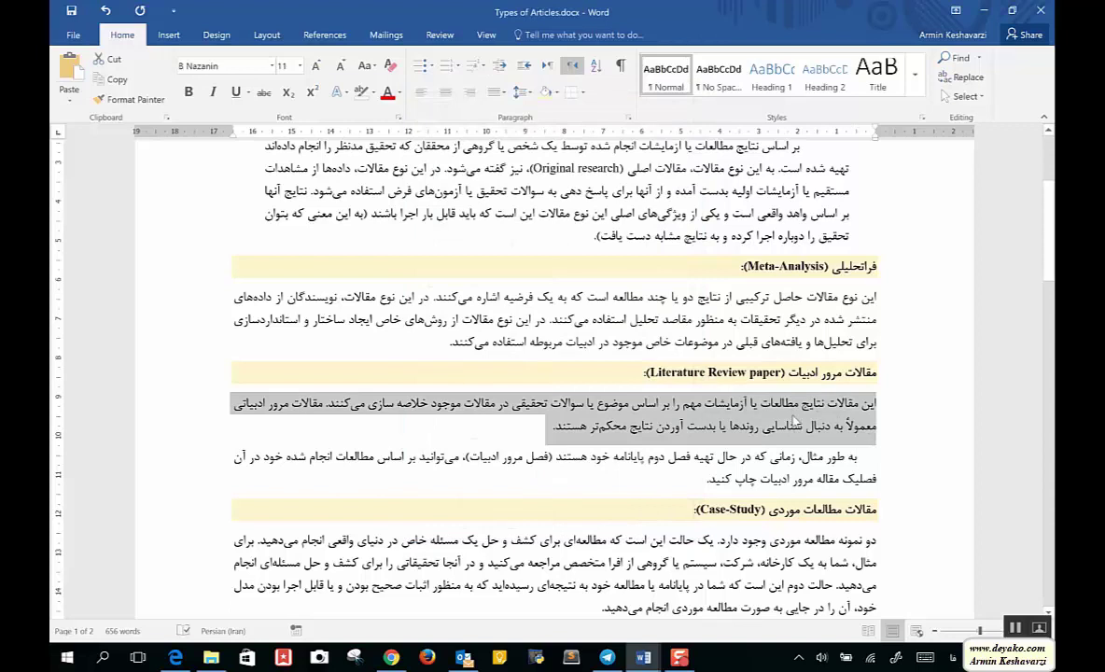
pyautogui.click(630, 119)
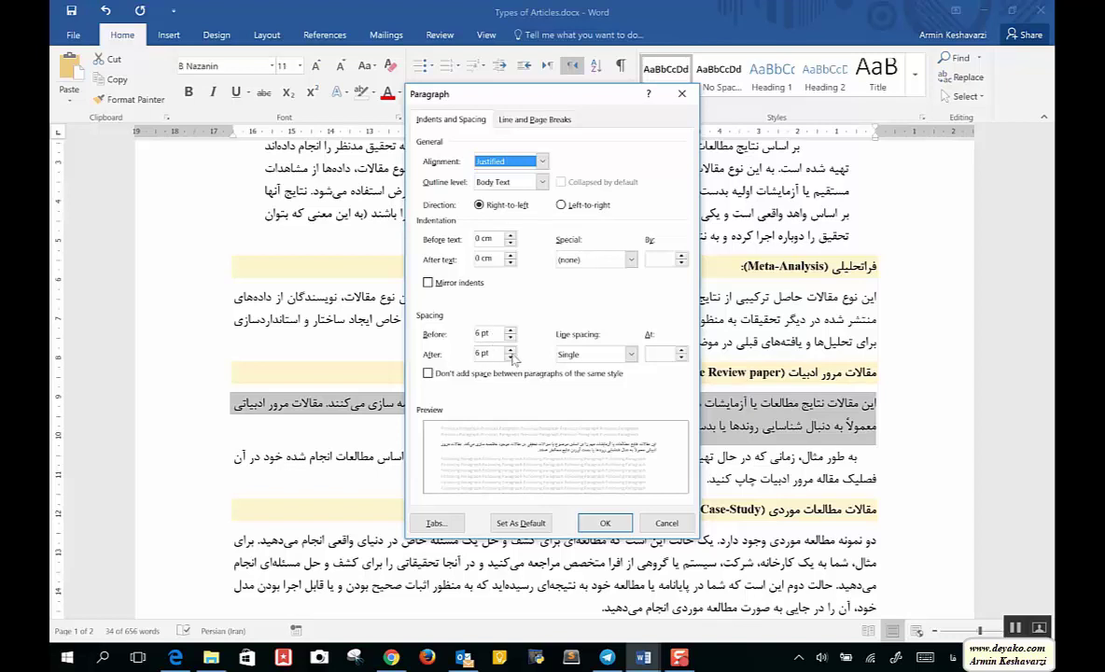
pyautogui.click(509, 330)
pyautogui.click(510, 331)
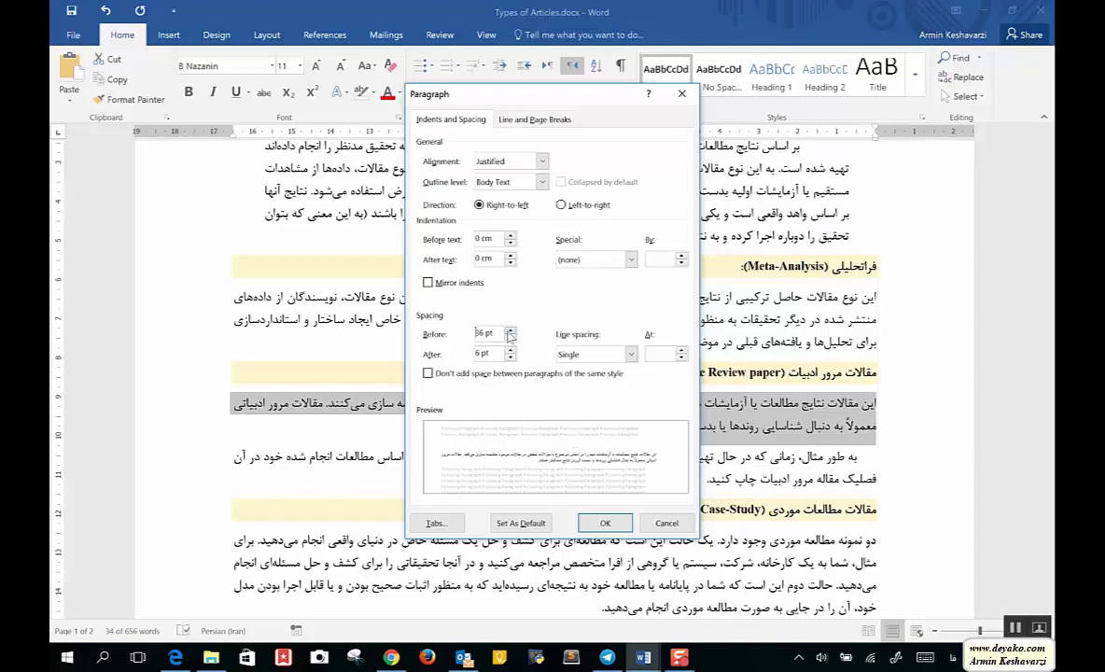
pyautogui.click(509, 330)
pyautogui.click(509, 331)
pyautogui.click(510, 331)
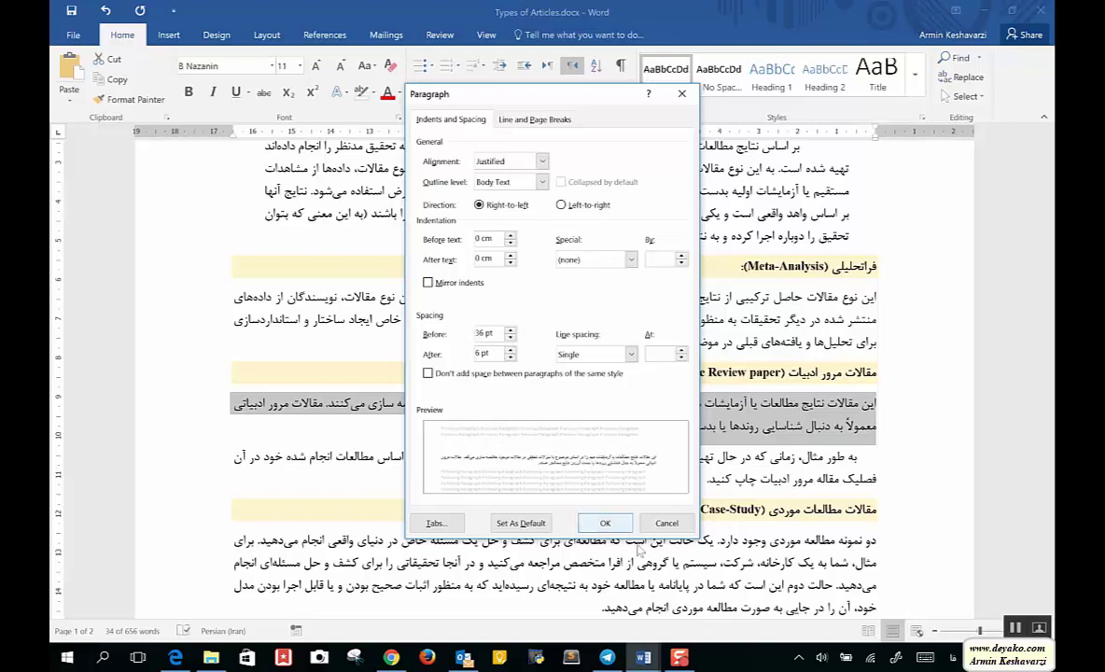
pyautogui.click(607, 524)
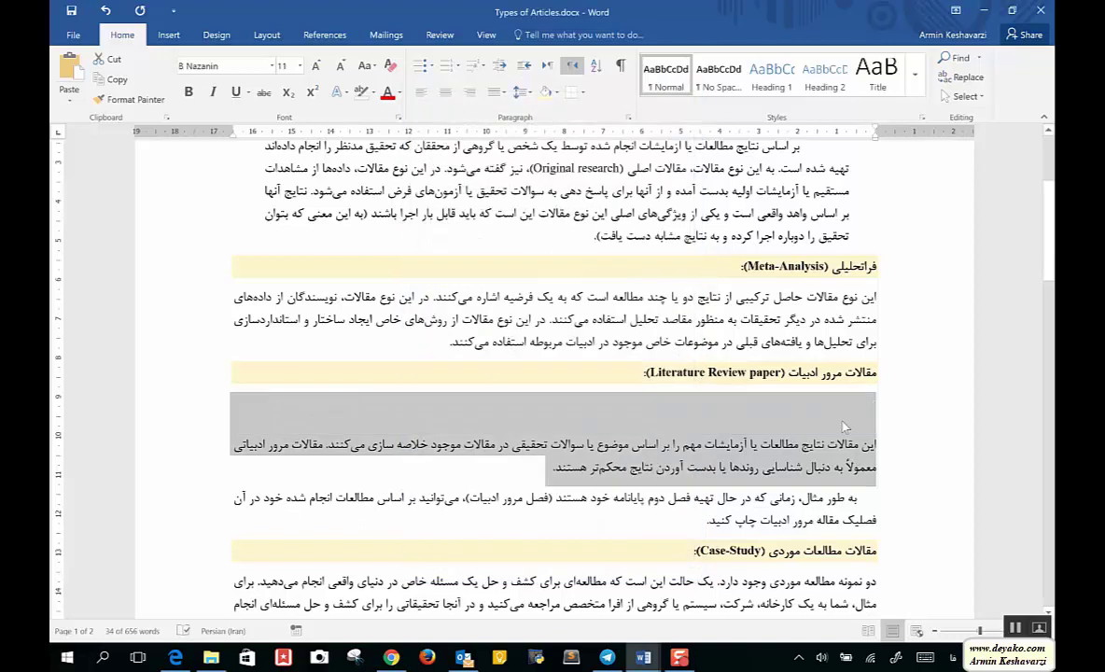
pyautogui.doubleClick(572, 131)
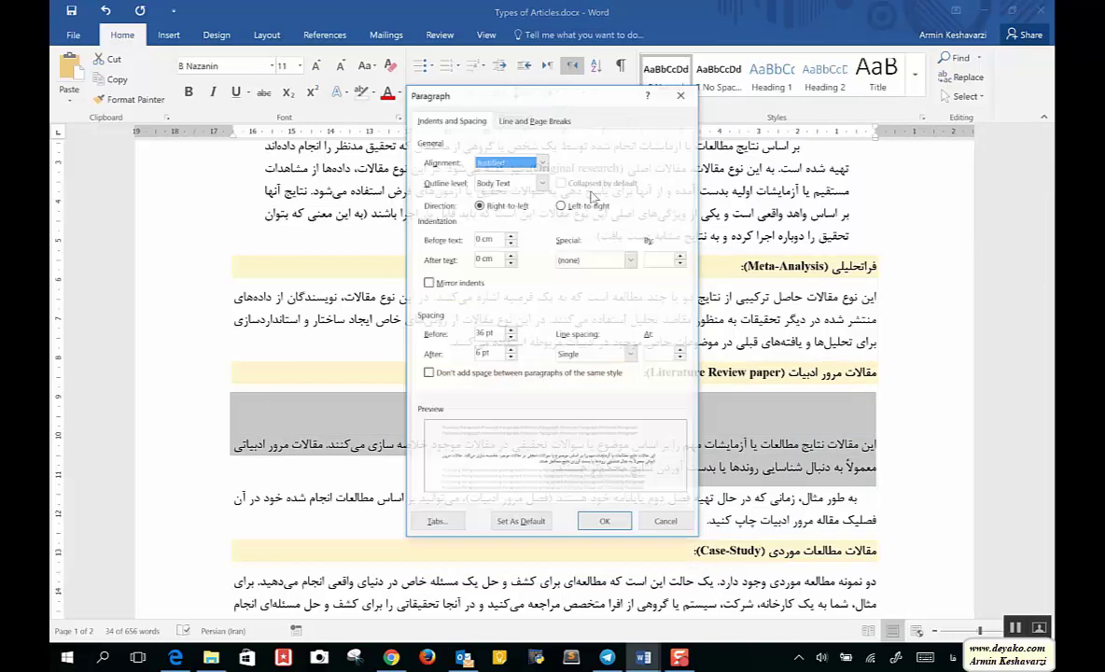
pyautogui.click(510, 338)
pyautogui.click(509, 338)
pyautogui.click(509, 338)
pyautogui.click(510, 338)
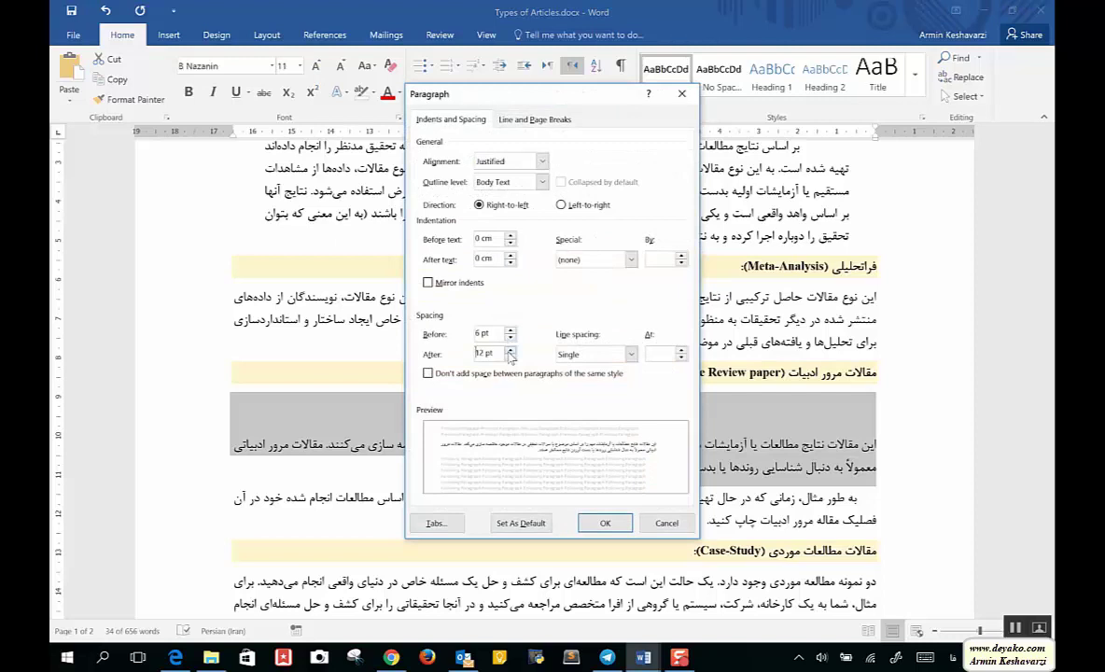
pyautogui.click(510, 352)
pyautogui.click(510, 352)
pyautogui.click(509, 352)
pyautogui.click(510, 352)
pyautogui.click(509, 352)
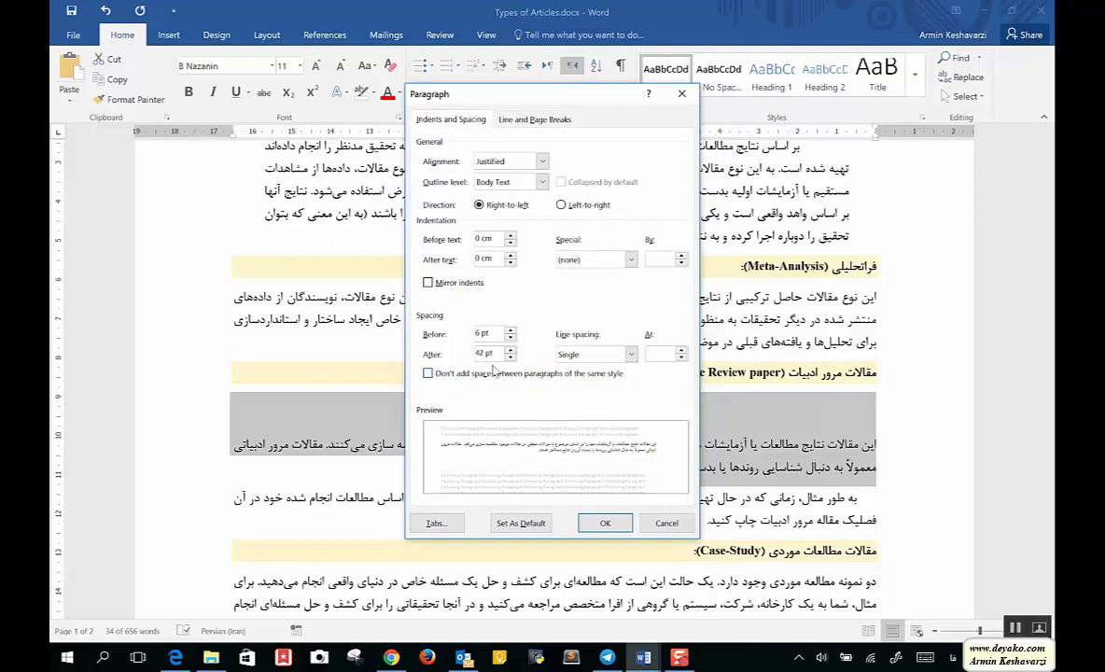
pyautogui.click(605, 523)
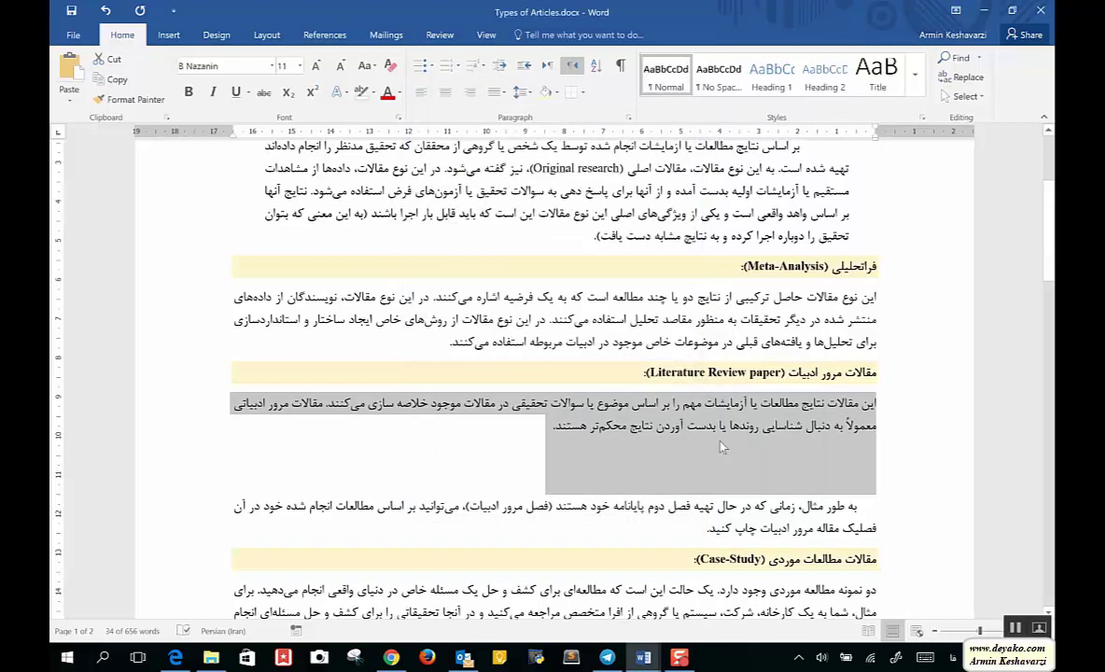
pyautogui.hotkey('ctrl', 'z')
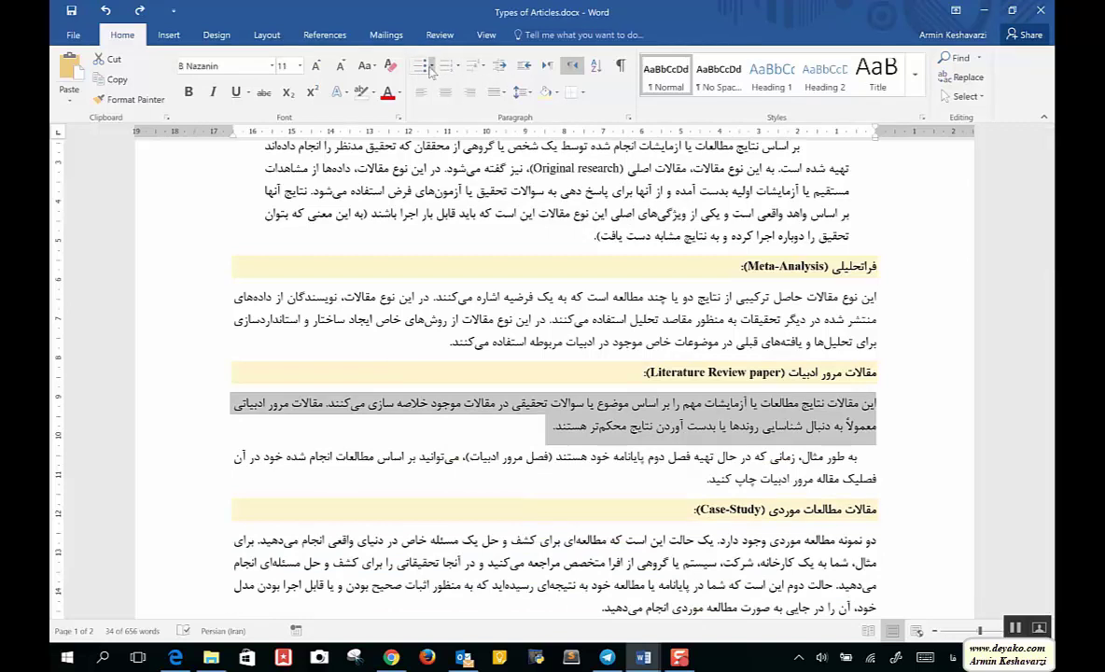
# Step: At the document's end, type the Persian heading 'اسامی مهم افراد:' on its own line
pyautogui.scroll(-2, 608, 396)
pyautogui.scroll(-8, 608, 396)
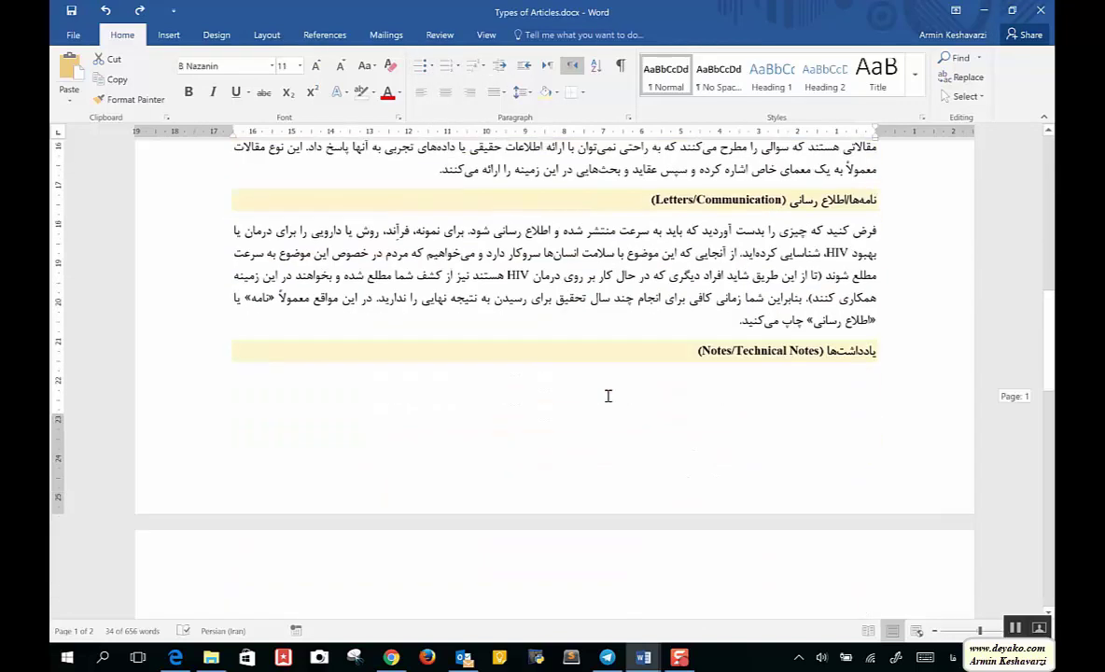
pyautogui.scroll(-2, 607, 396)
pyautogui.scroll(-4, 608, 396)
pyautogui.scroll(-3, 509, 266)
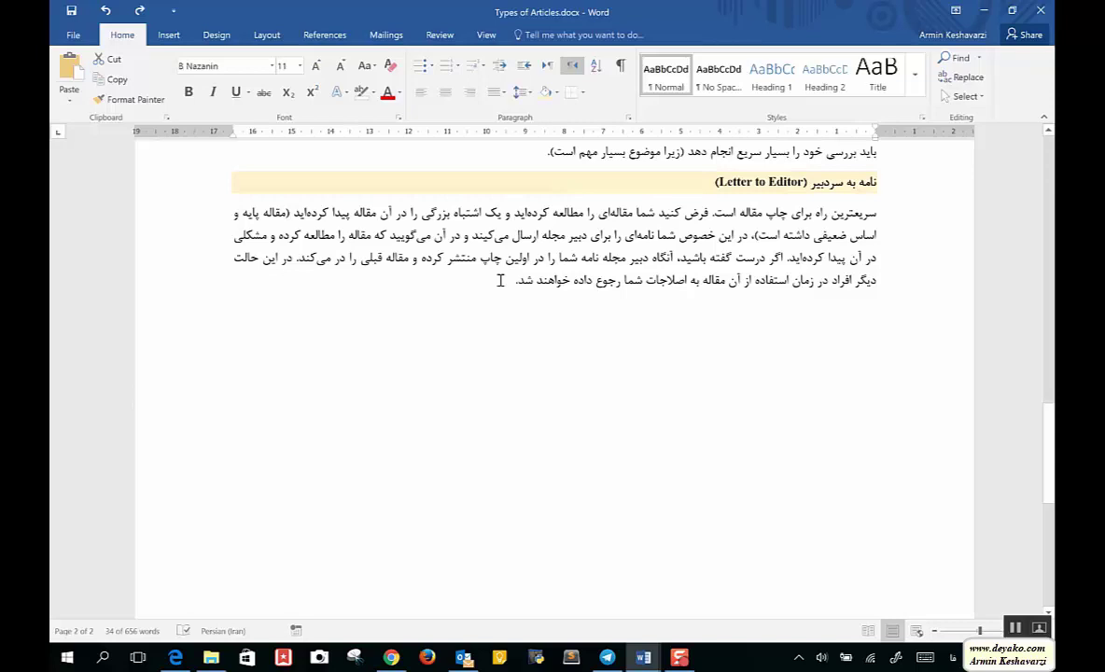
pyautogui.hotkey('ctrl', 'End')
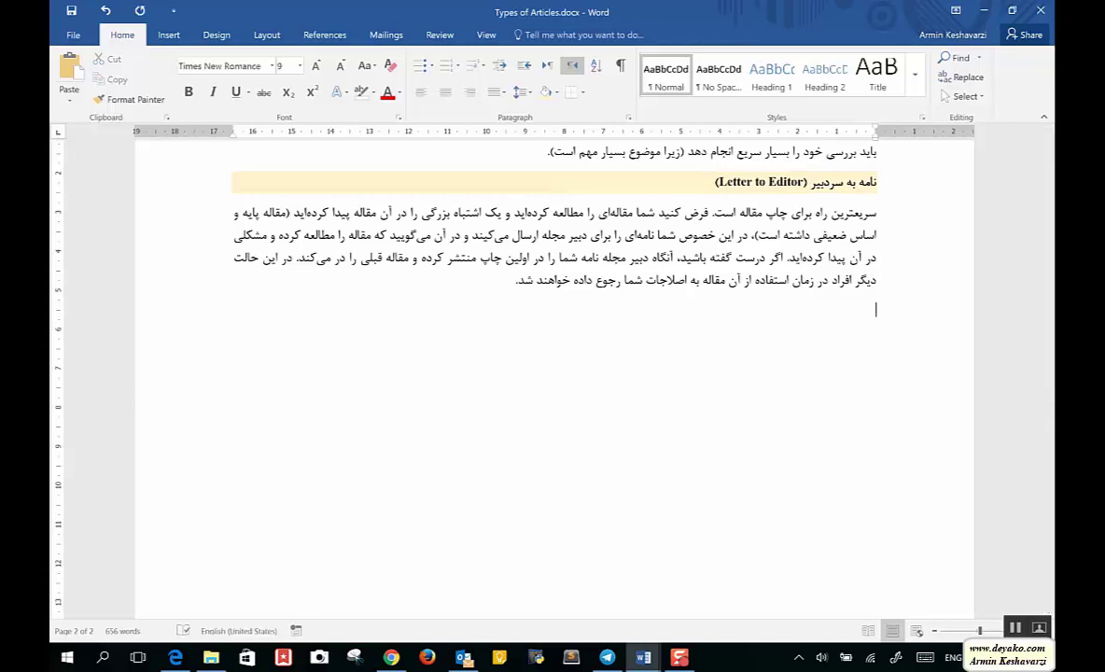
pyautogui.hotkey('alt', 'shift')
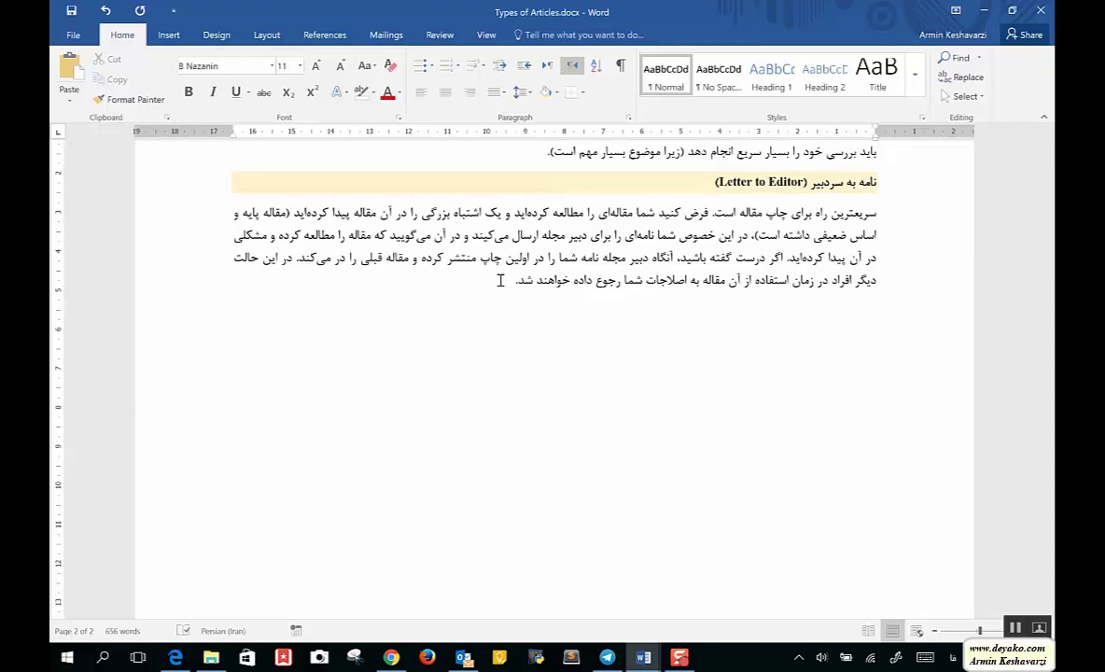
pyautogui.write('اسمای')
pyautogui.write('ی')
pyautogui.press('BackSpace')
pyautogui.press('BackSpace')
pyautogui.press('BackSpace')
pyautogui.write('امی مهم اف')
pyautogui.write('راد:')
pyautogui.press('Return')
# Step: List the people's names beneath the heading, one per line
pyautogui.write('آرمین')
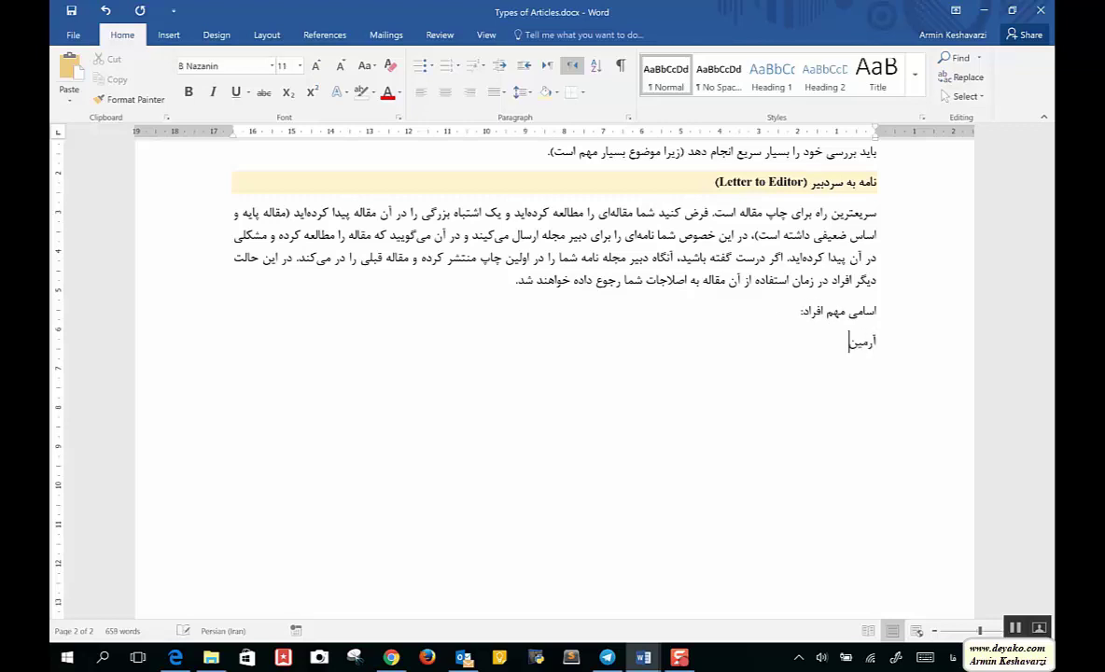
pyautogui.write(' کشاورزی')
pyautogui.press('Return')
pyautogui.write('آرمان')
pyautogui.write('عود')
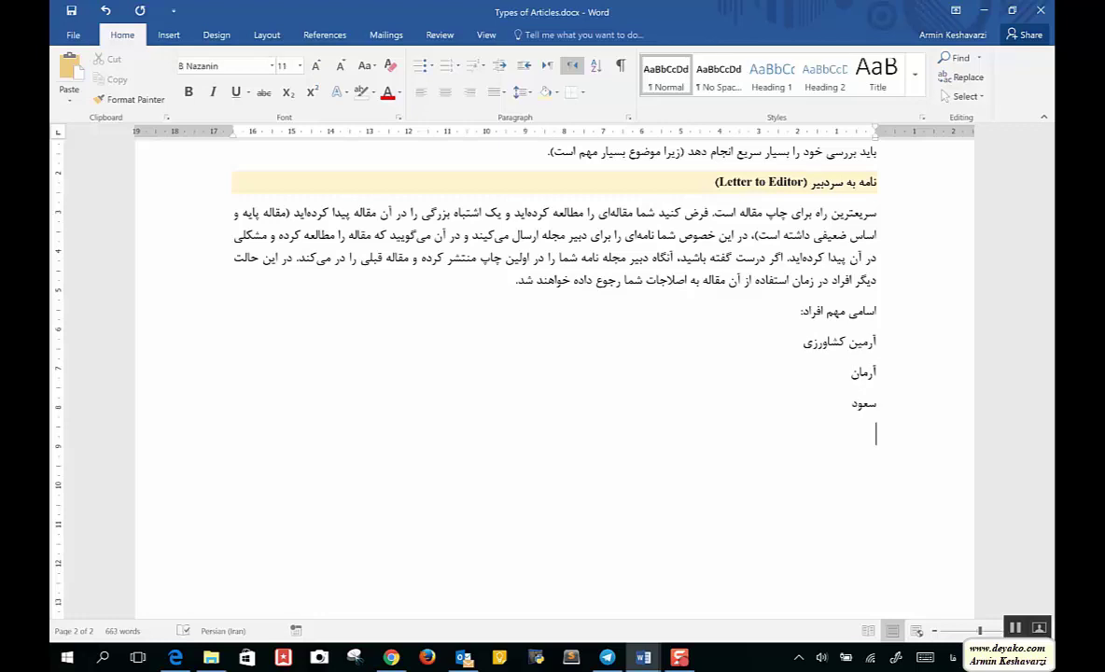
pyautogui.write('م')
pyautogui.write('رش')
pyautogui.press('Return')
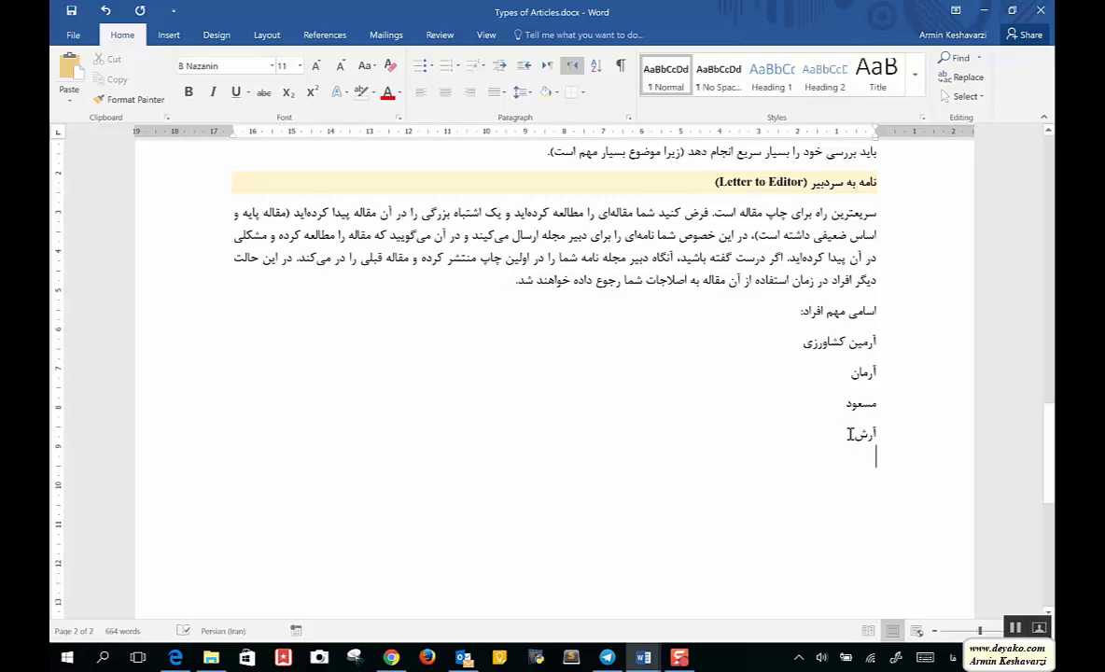
# Step: Select the names, try bullets and numbering, and leave them as plain unnumbered lines
pyautogui.moveTo(851, 435)
pyautogui.mouseDown()
pyautogui.moveTo(878, 361)
pyautogui.moveTo(812, 328)
pyautogui.mouseUp()
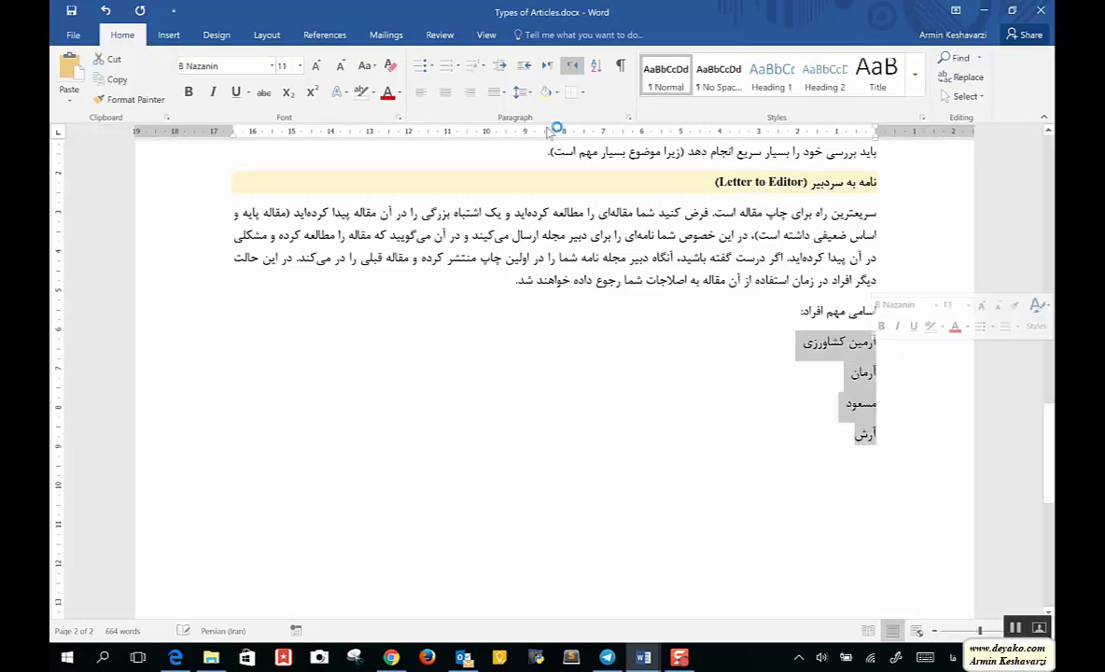
pyautogui.click(419, 69)
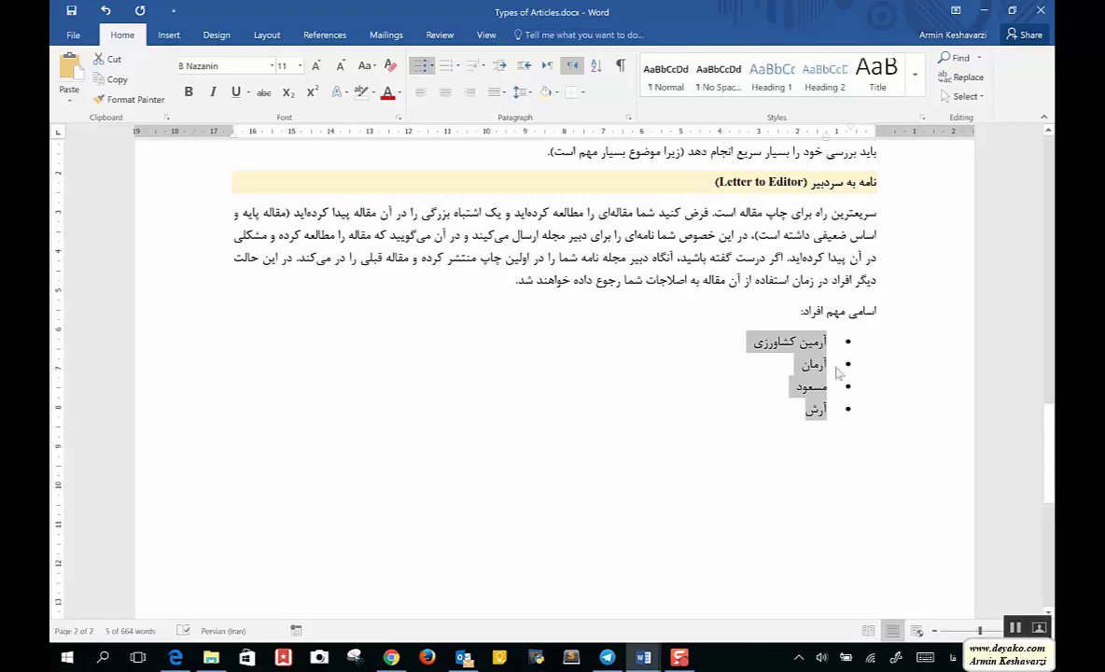
pyautogui.click(446, 65)
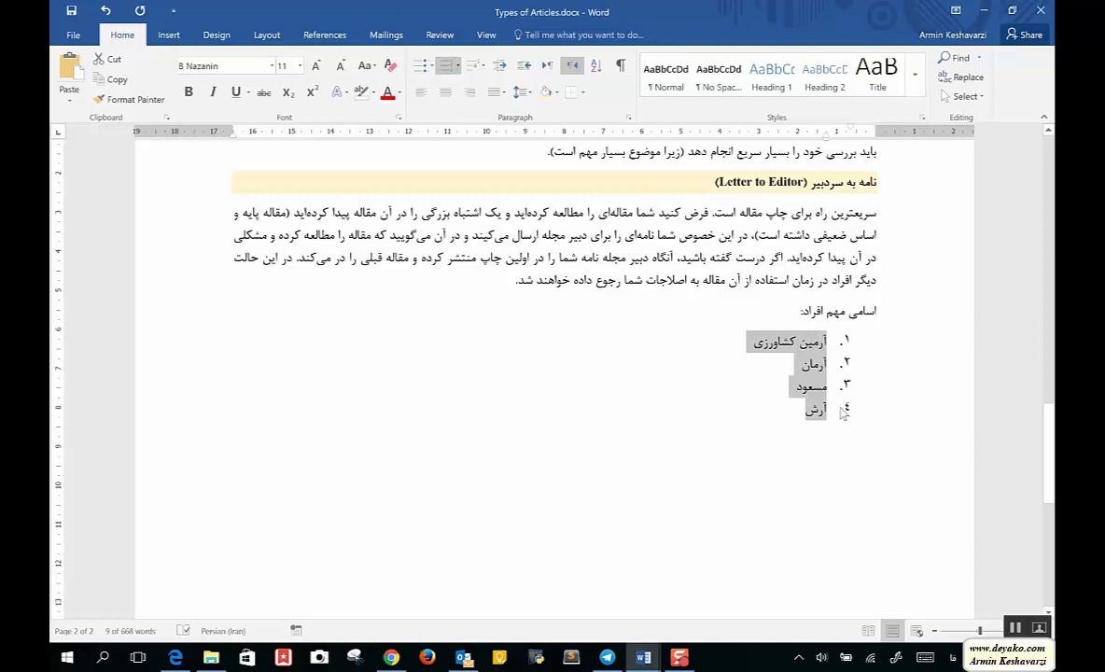
pyautogui.click(432, 69)
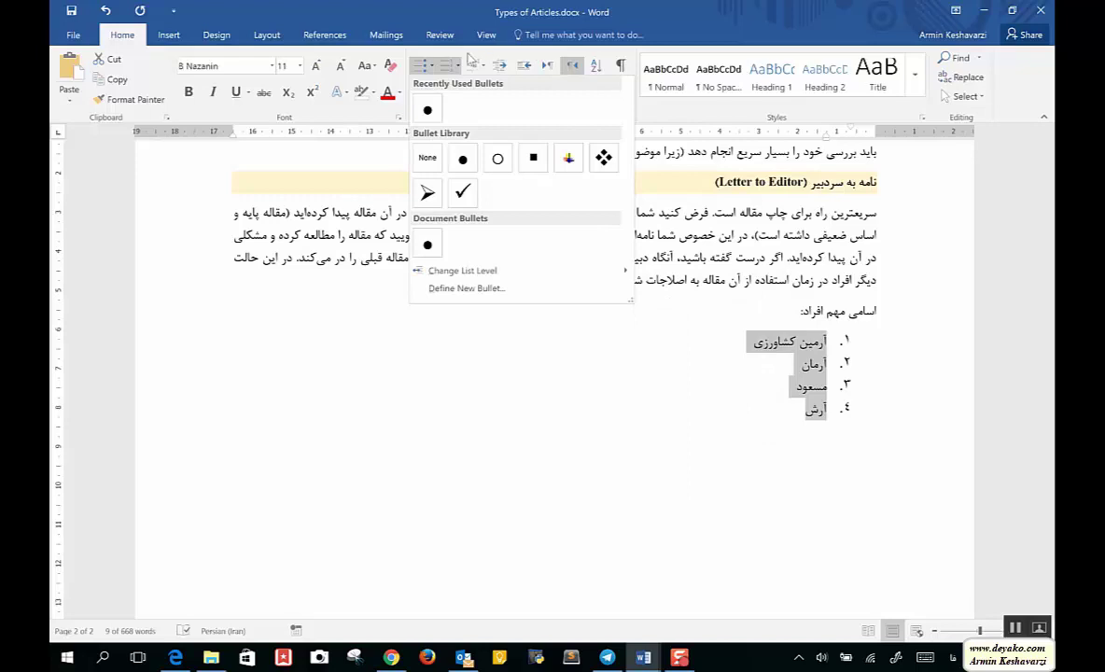
pyautogui.click(446, 66)
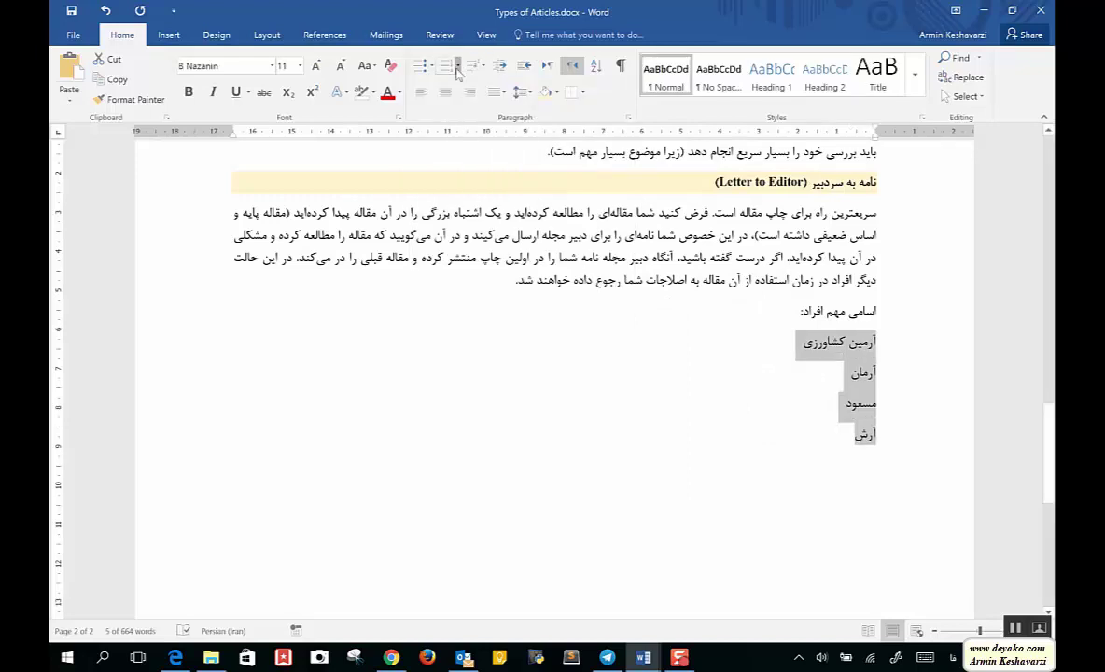
pyautogui.click(457, 68)
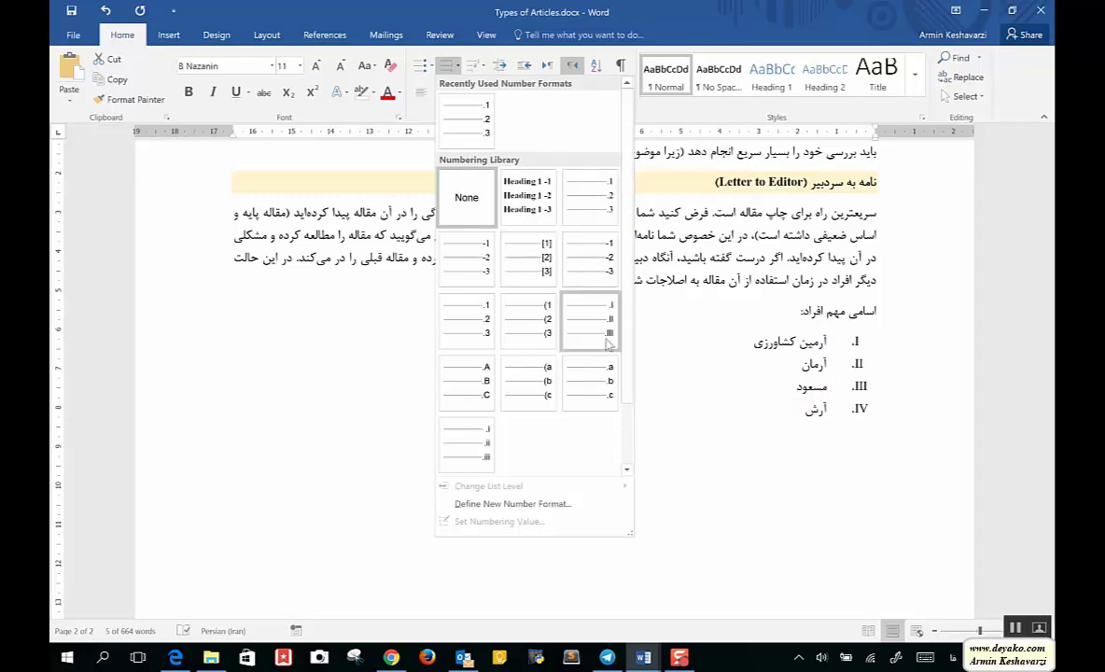
pyautogui.press('Escape')
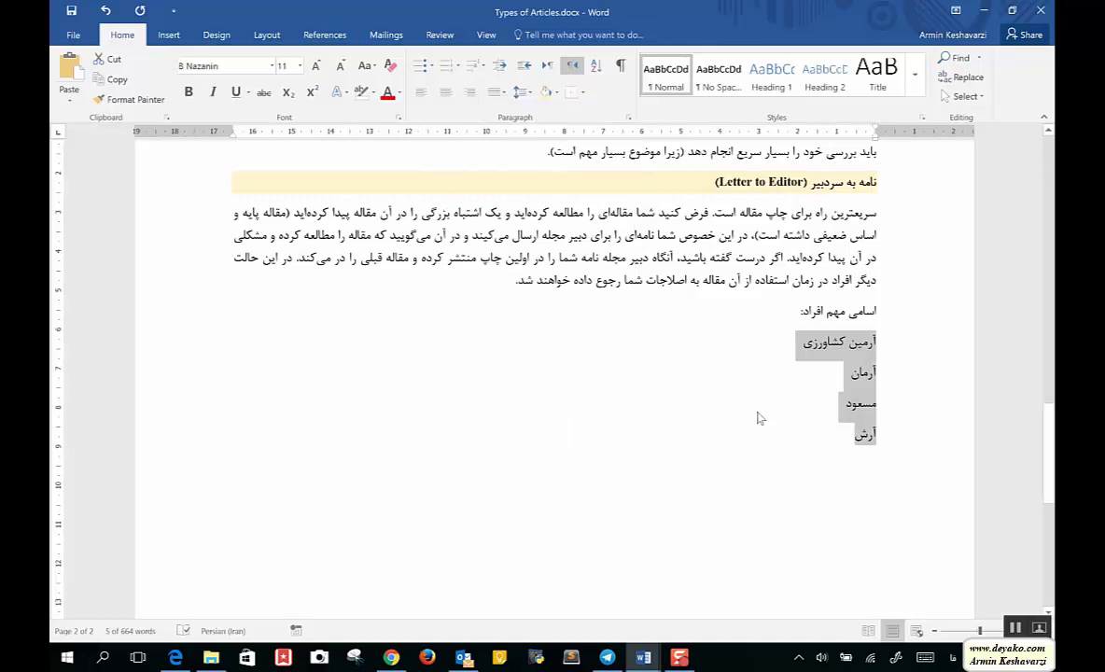
# Step: Remove the indent at the start of the first Research Article paragraph
pyautogui.scroll(2, 758, 419)
pyautogui.scroll(2, 758, 419)
pyautogui.scroll(4, 758, 418)
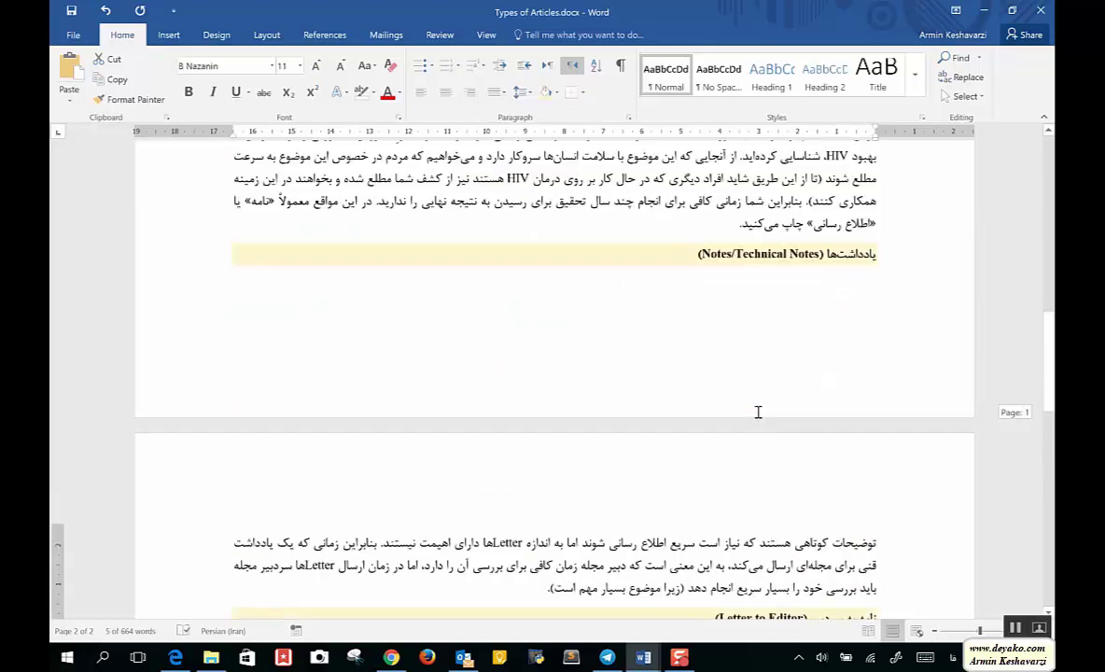
pyautogui.scroll(5, 758, 419)
pyautogui.scroll(5, 758, 413)
pyautogui.scroll(1, 758, 414)
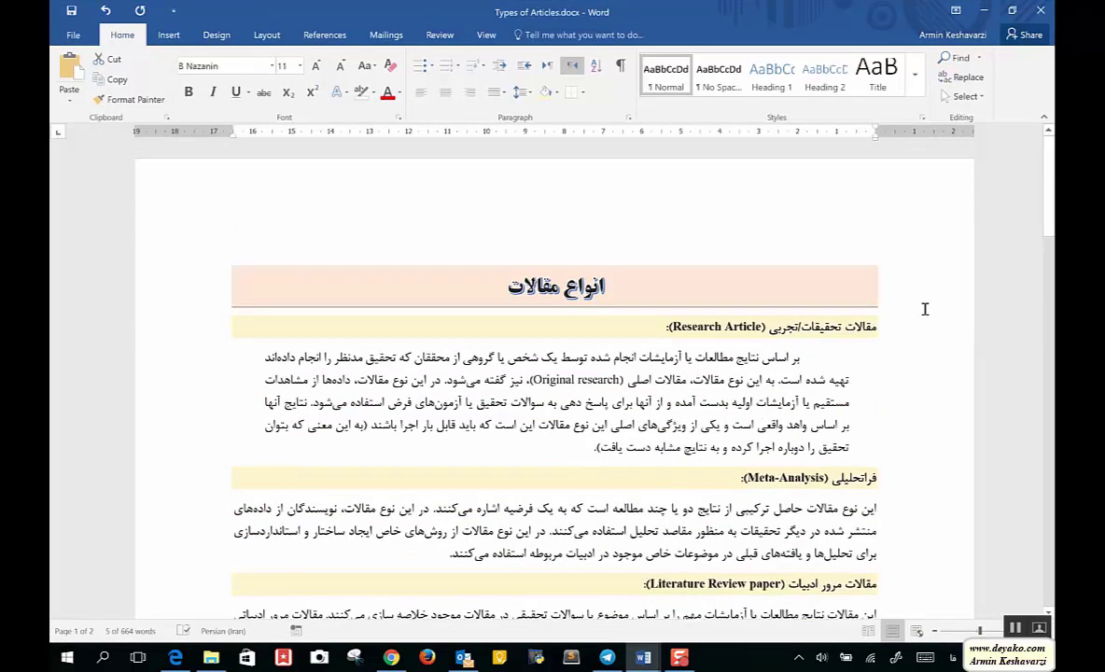
pyautogui.click(821, 356)
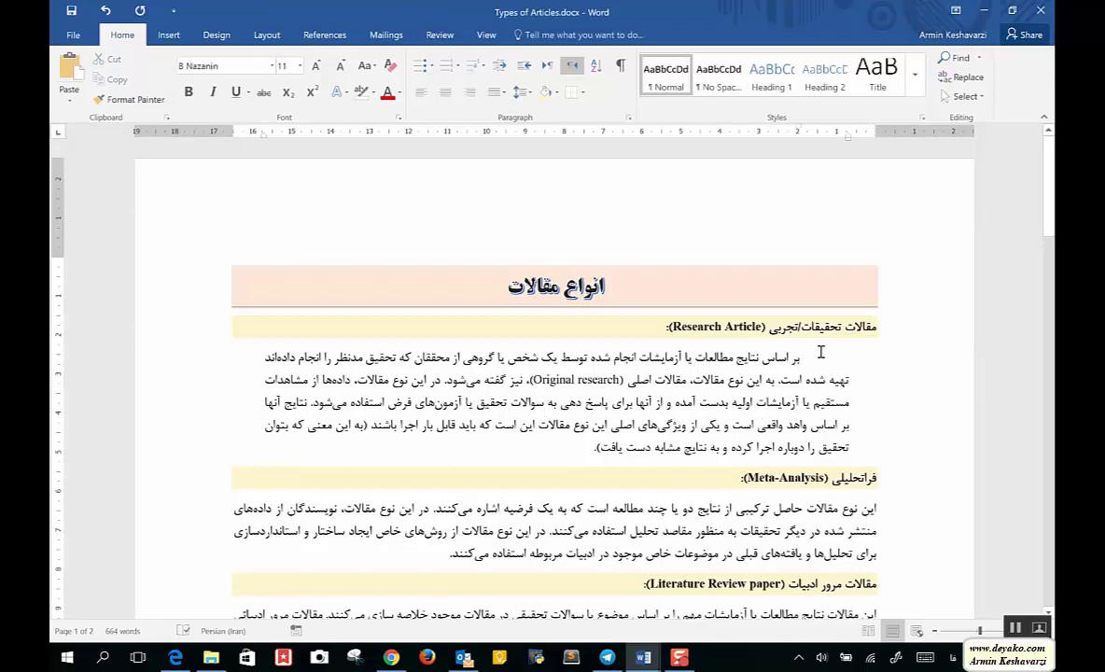
pyautogui.press('BackSpace')
pyautogui.press('BackSpace')
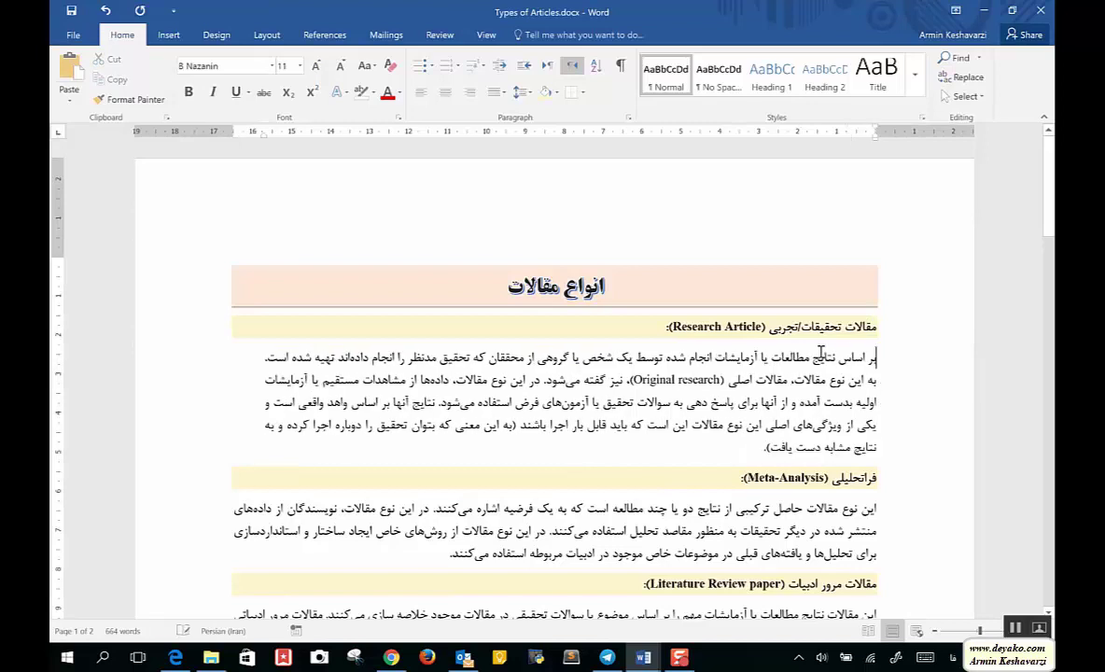
# Step: Delete the important-names list after the Letter to Editor section
pyautogui.scroll(-5, 821, 351)
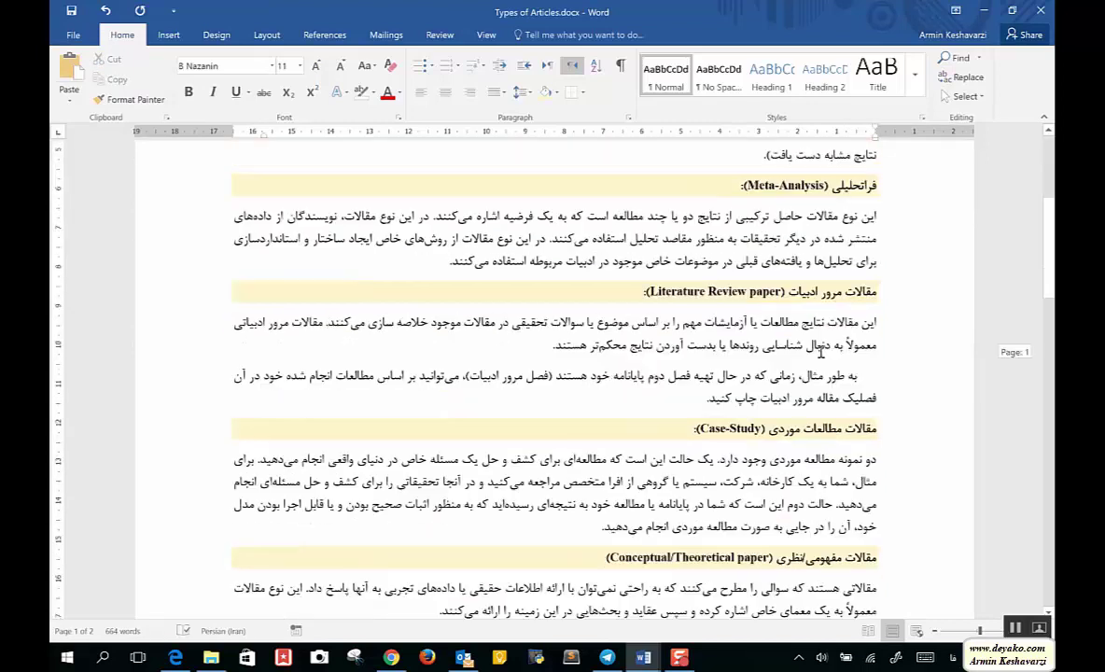
pyautogui.scroll(-5, 821, 351)
pyautogui.scroll(-2, 821, 351)
pyautogui.rightClick(821, 354)
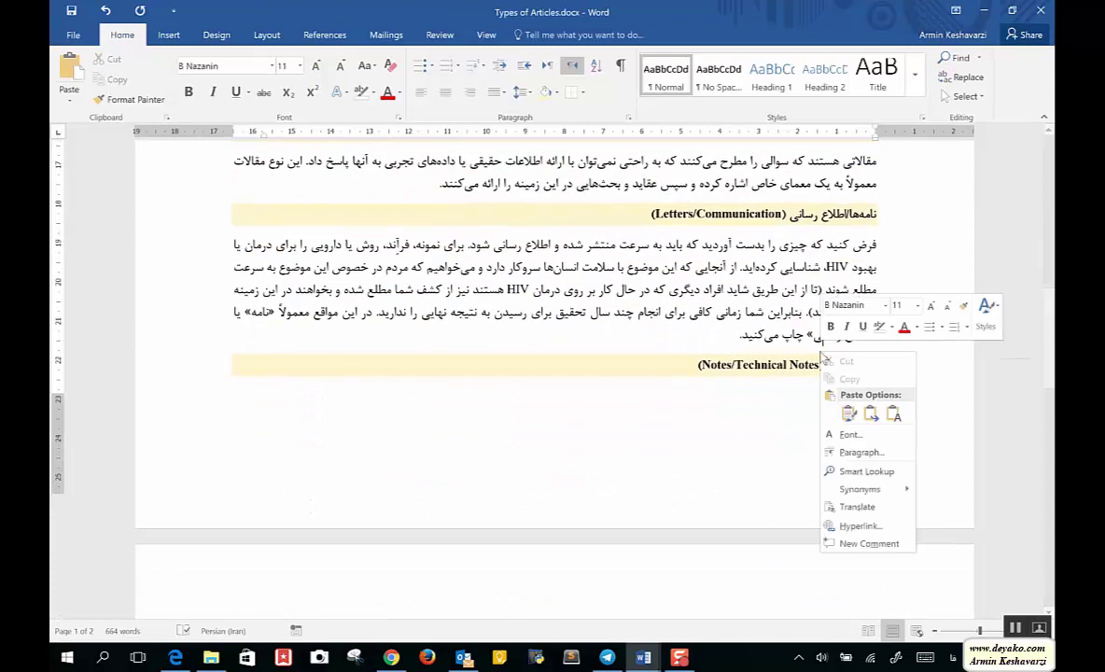
pyautogui.scroll(-3, 821, 354)
pyautogui.click(666, 394)
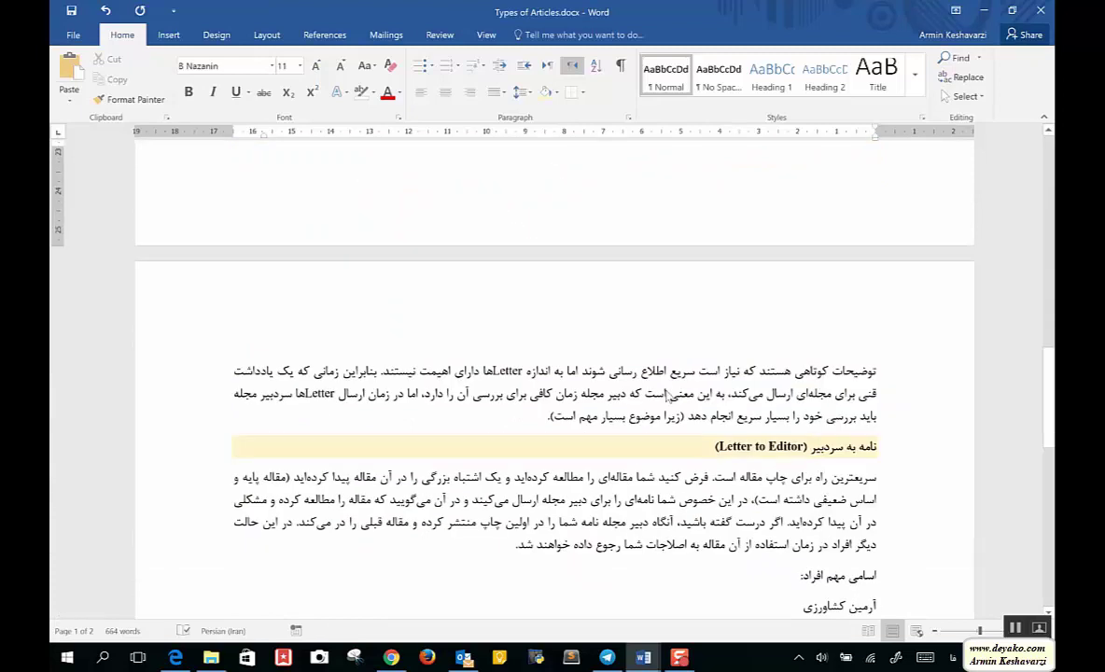
pyautogui.scroll(-3, 667, 388)
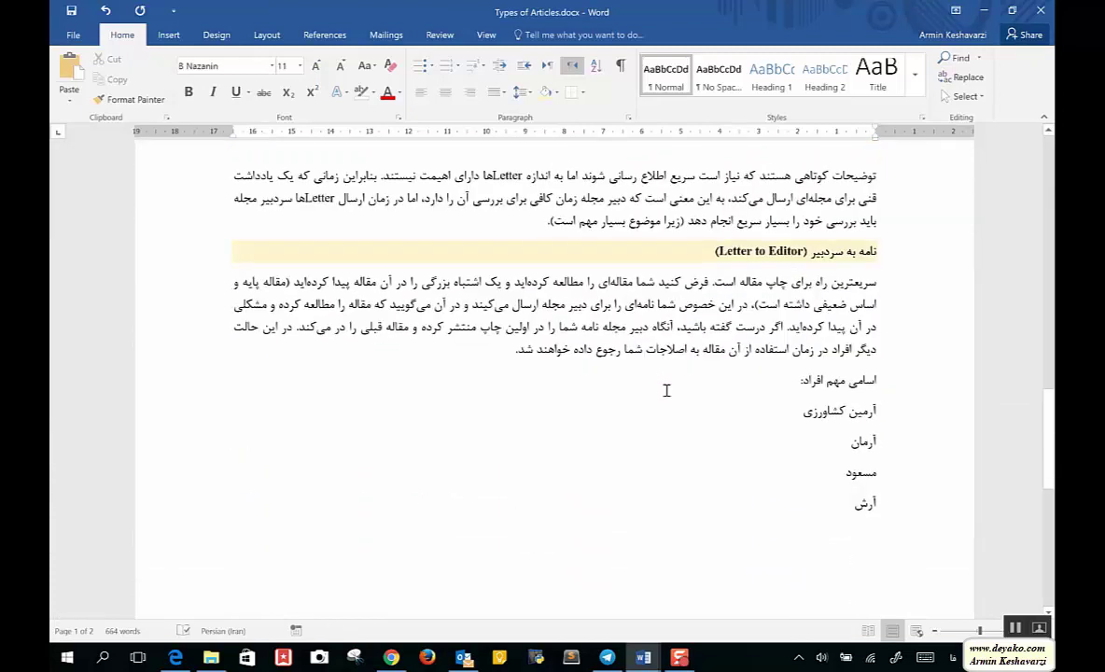
pyautogui.hotkey('ctrl', 'z')
pyautogui.scroll(5, 809, 324)
pyautogui.scroll(5, 808, 325)
pyautogui.scroll(5, 808, 325)
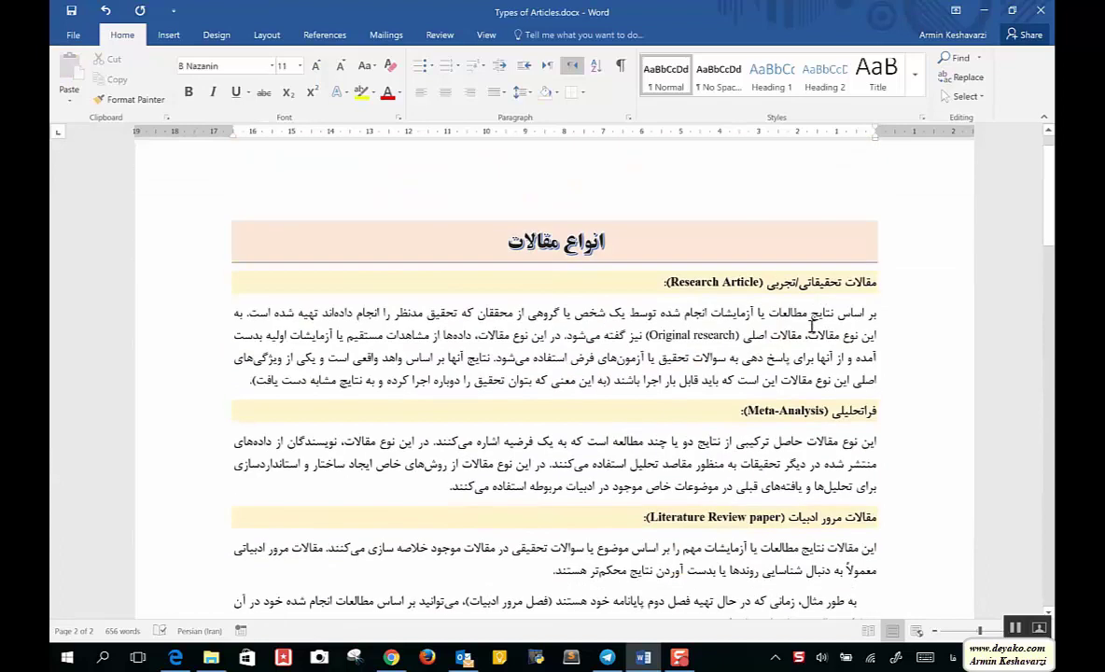
pyautogui.scroll(2, 810, 327)
pyautogui.scroll(-3, 810, 325)
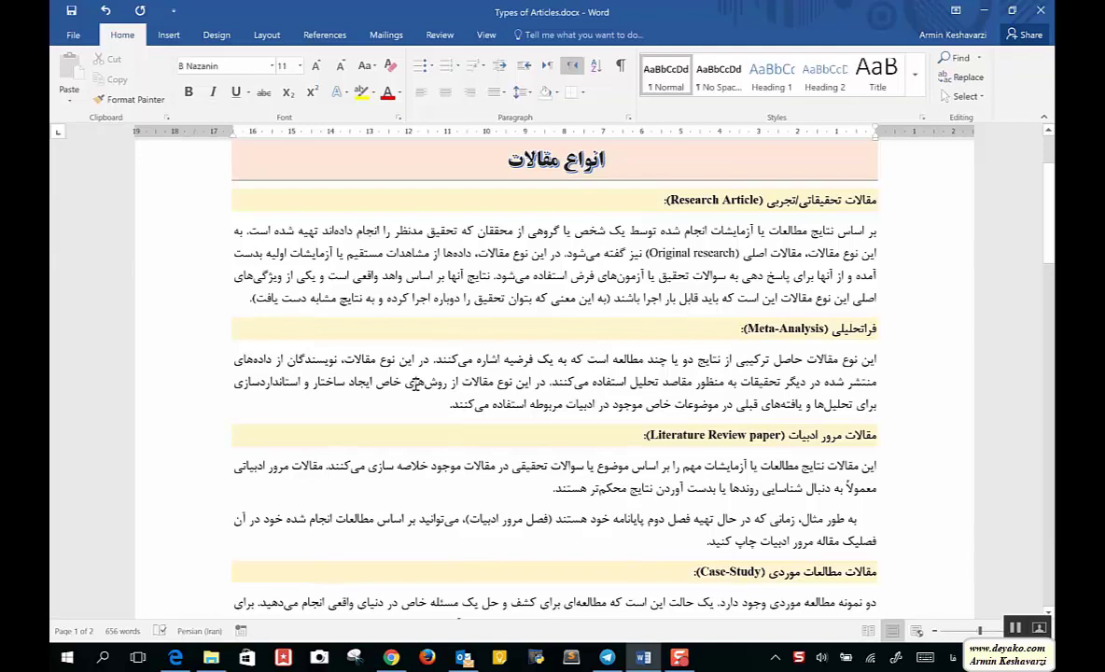
pyautogui.tripleClick(538, 275)
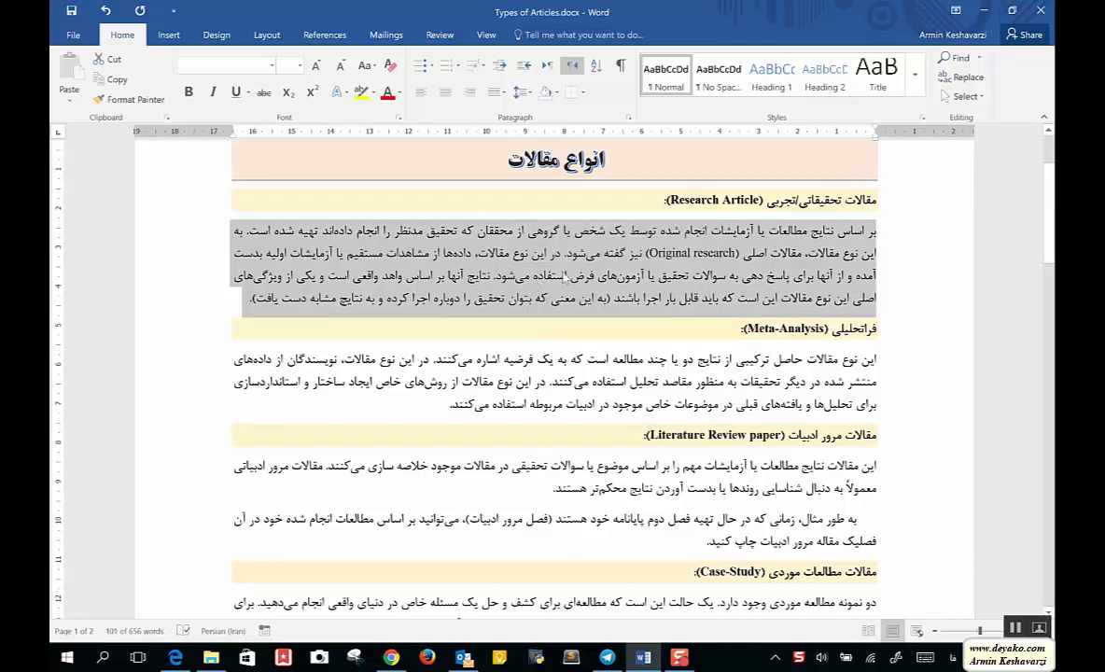
pyautogui.scroll(-7, 620, 384)
pyautogui.scroll(-3, 620, 383)
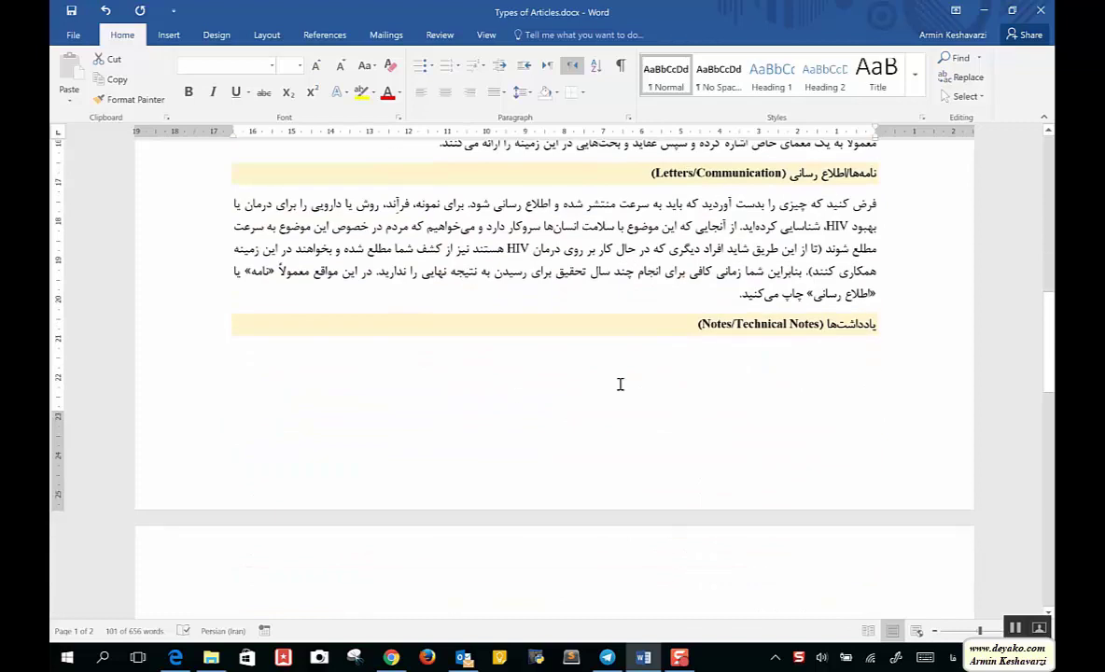
pyautogui.scroll(-3, 620, 384)
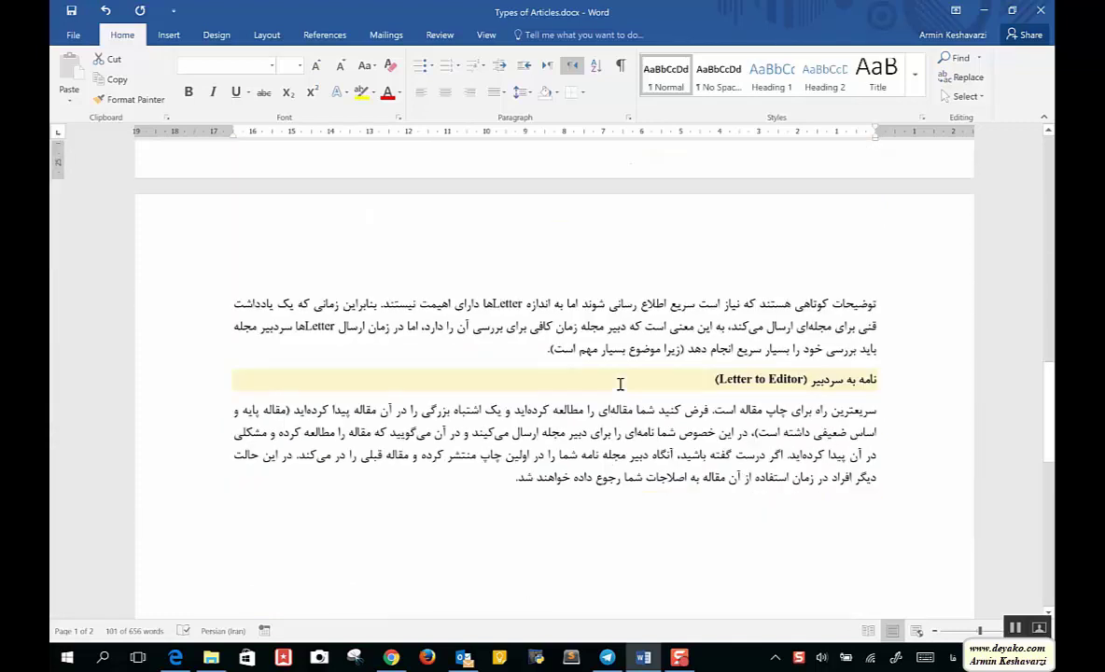
pyautogui.tripleClick(572, 409)
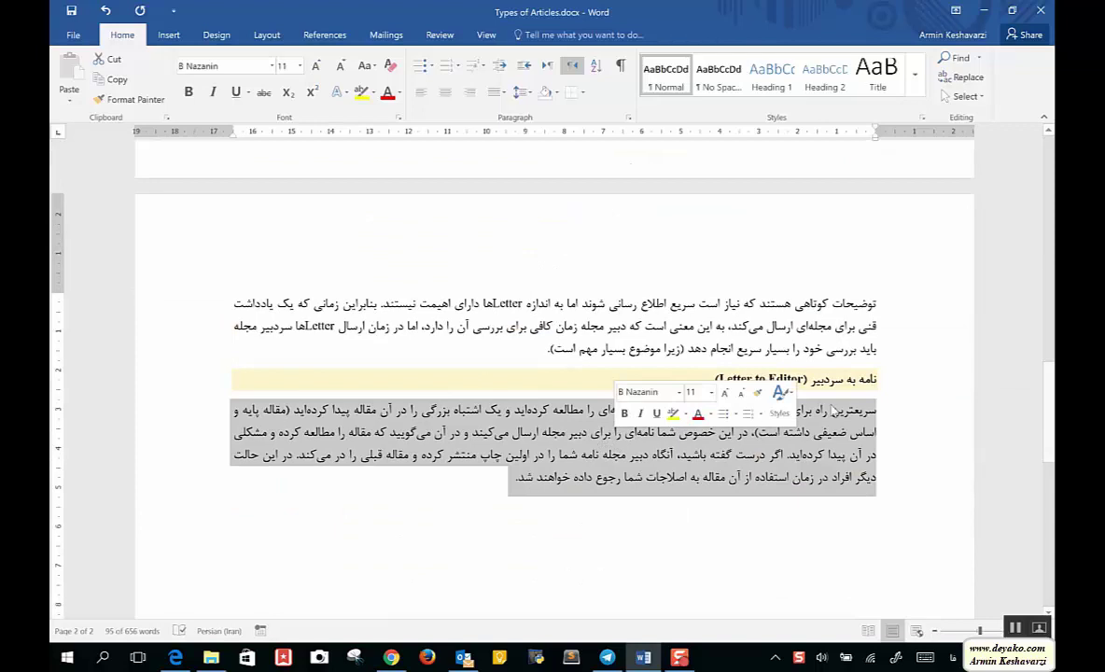
pyautogui.click(771, 379)
pyautogui.scroll(2, 771, 379)
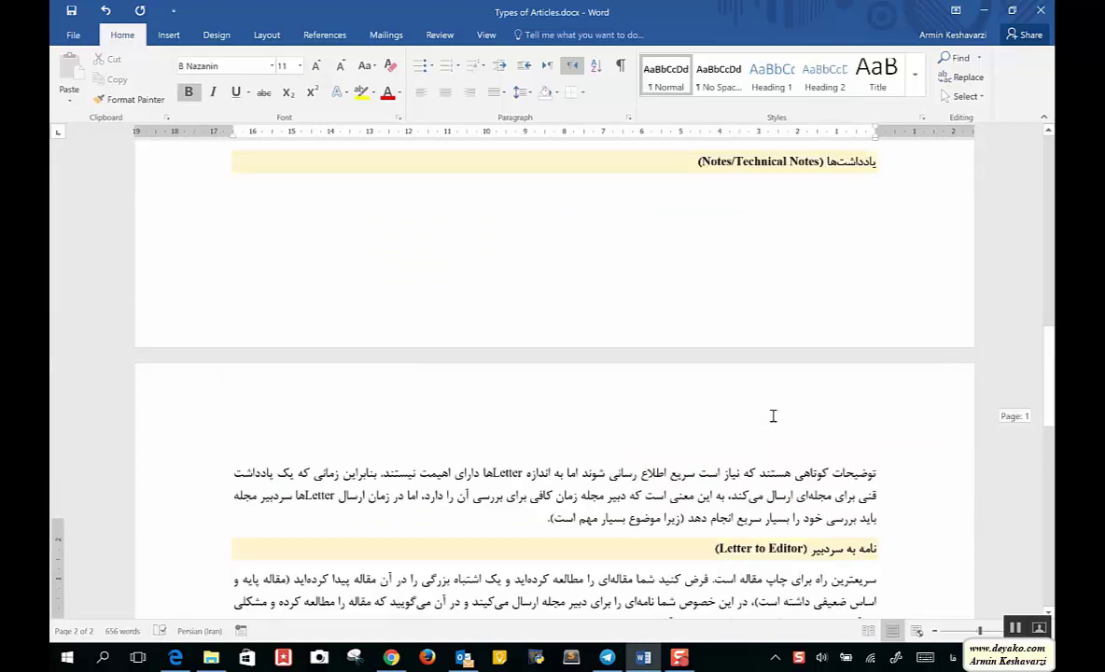
pyautogui.scroll(5, 773, 417)
pyautogui.scroll(1, 773, 418)
pyautogui.scroll(2, 773, 417)
pyautogui.scroll(1, 773, 418)
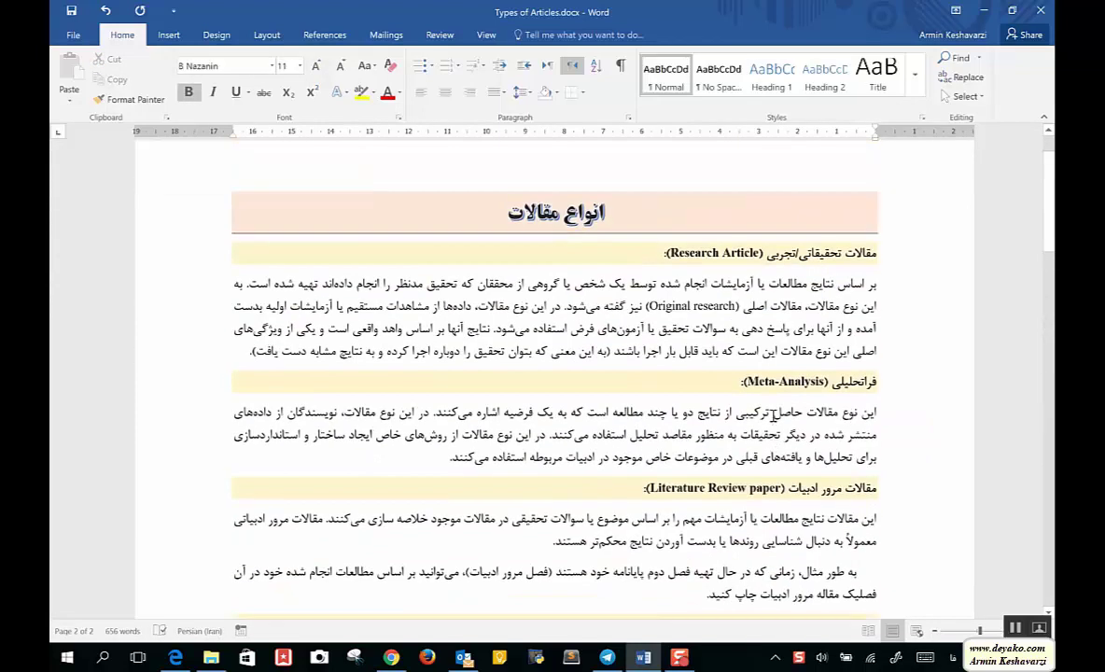
pyautogui.scroll(-2, 773, 413)
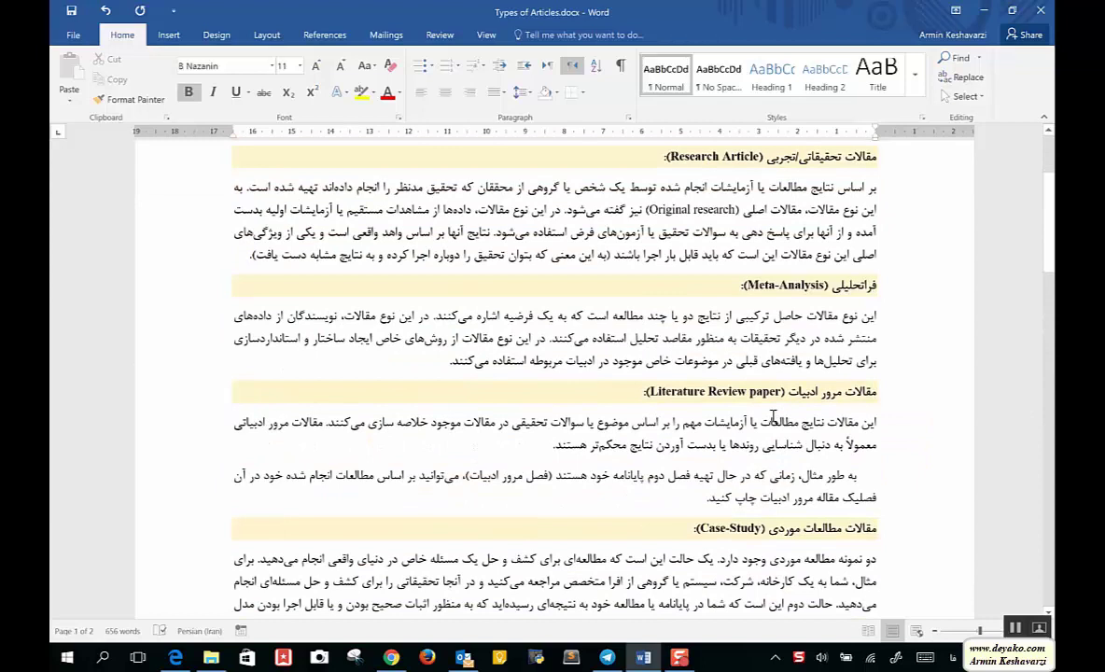
pyautogui.scroll(-1, 773, 417)
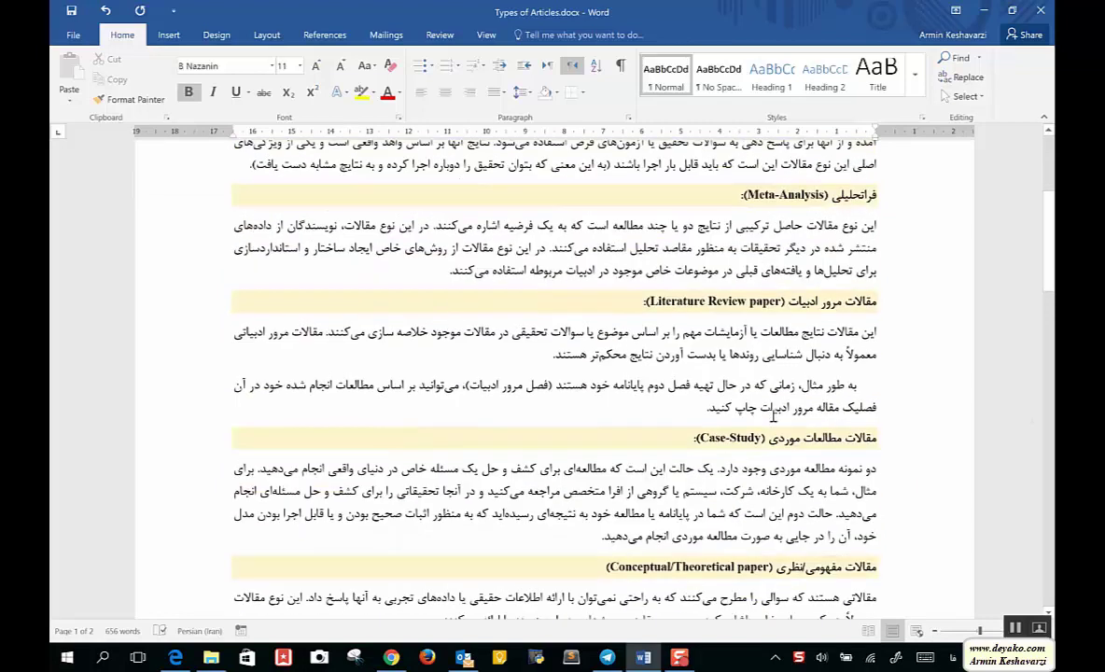
pyautogui.scroll(-2, 773, 415)
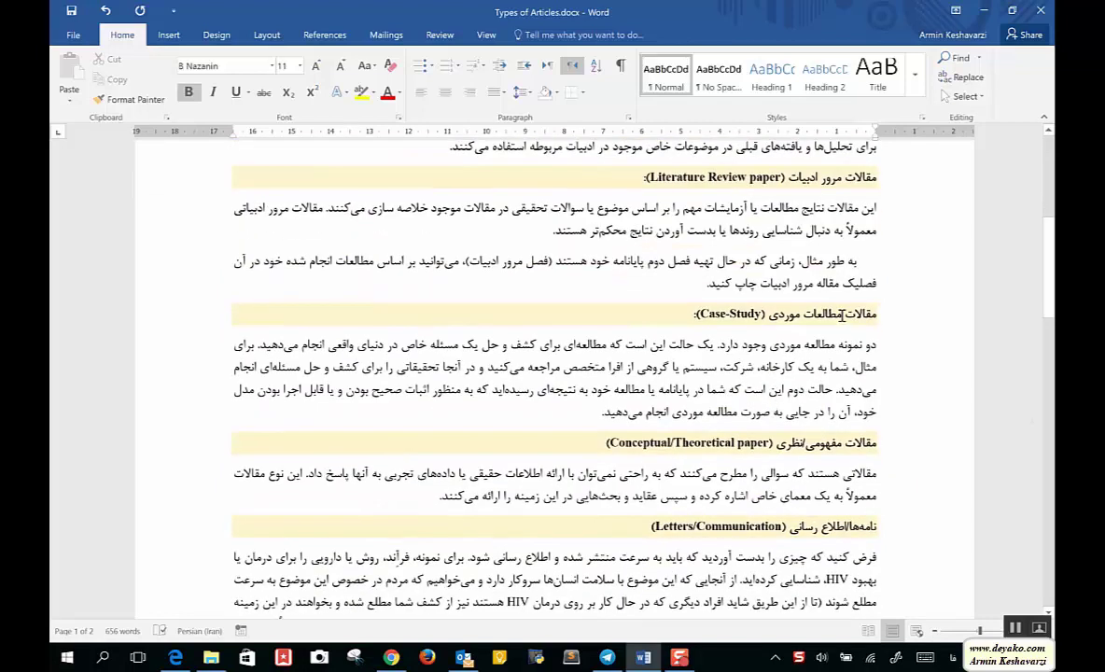
pyautogui.moveTo(878, 314); pyautogui.dragTo(694, 316)
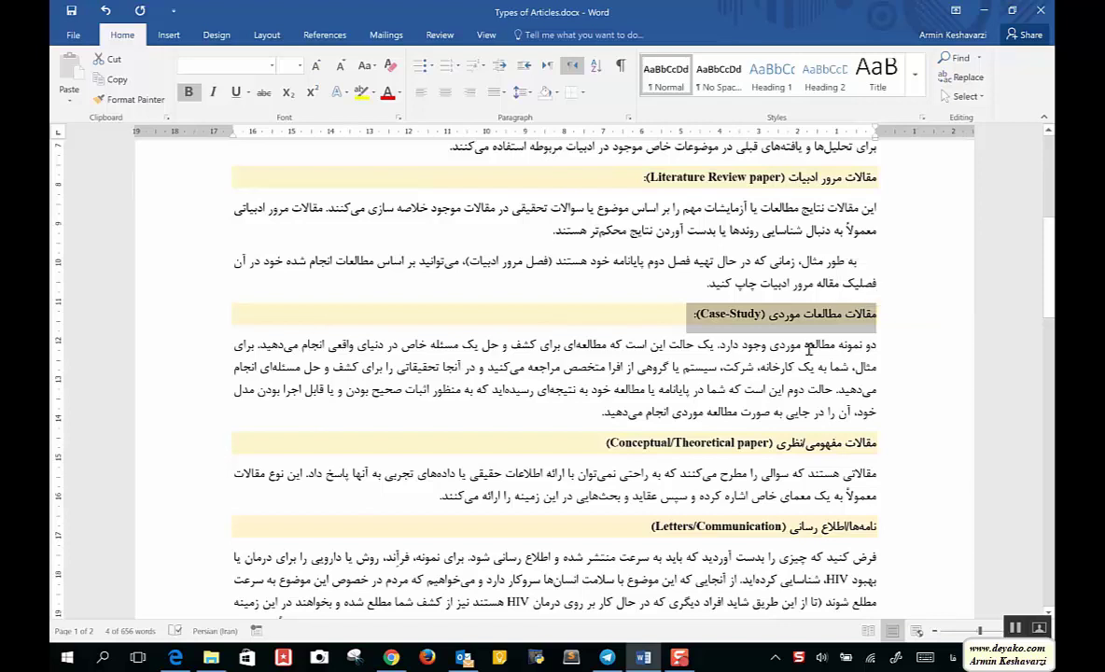
pyautogui.doubleClick(819, 346)
pyautogui.click(810, 353)
pyautogui.scroll(-3, 727, 456)
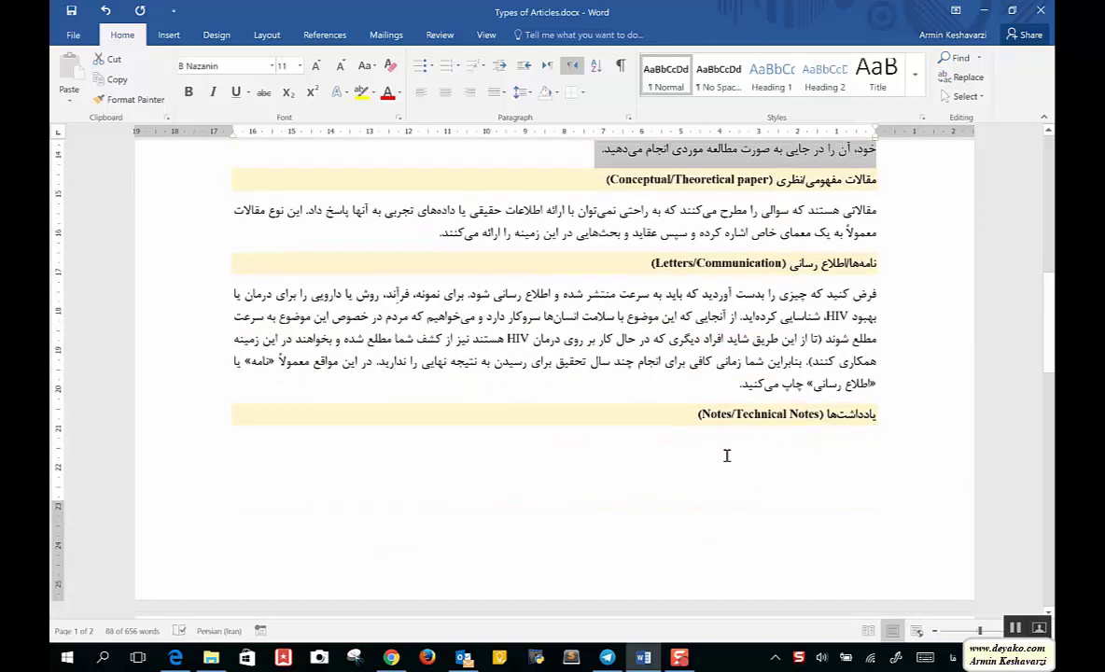
pyautogui.scroll(-4, 727, 456)
pyautogui.scroll(-5, 727, 455)
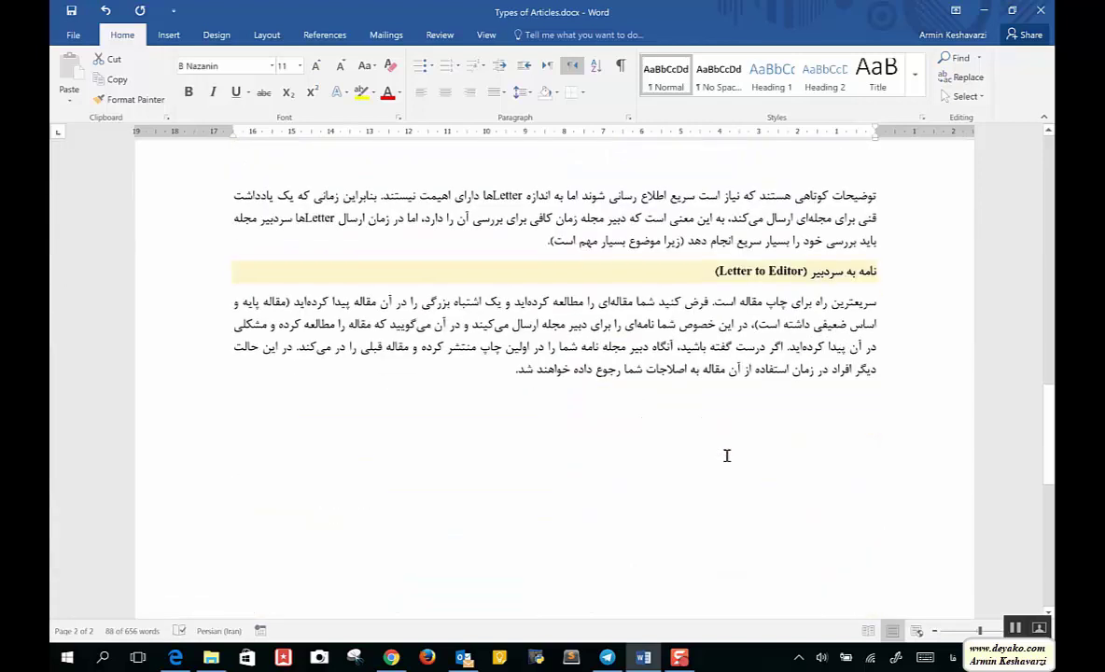
pyautogui.scroll(5, 727, 455)
pyautogui.scroll(5, 727, 456)
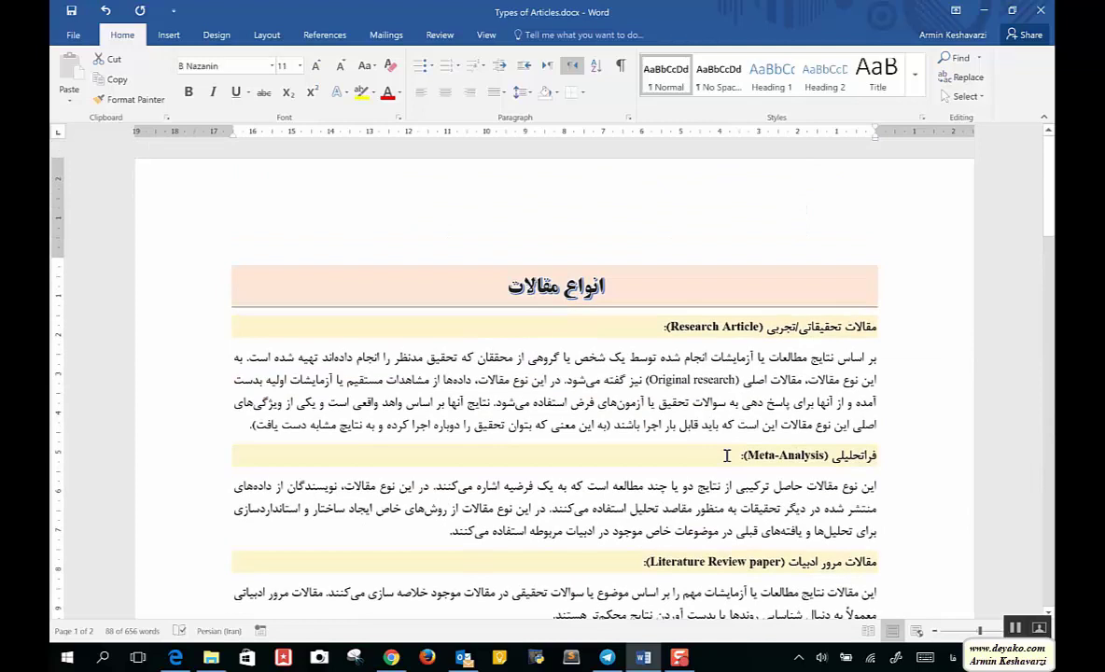